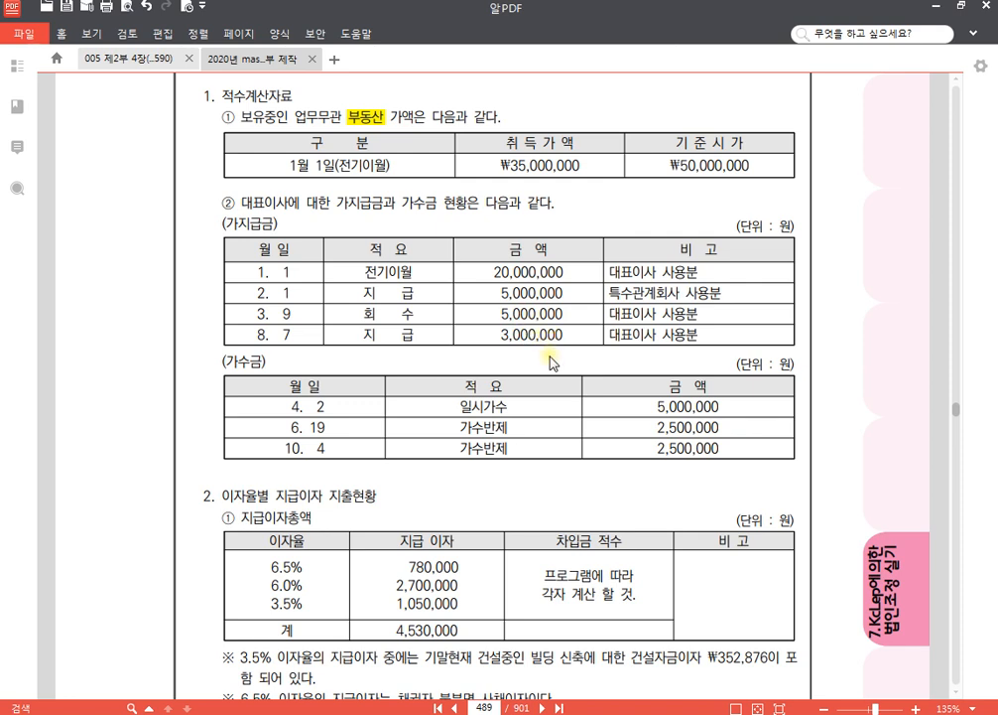
- Highlight "3.5%" and "기말현재 건설중인 빌딩 신축에 대한 건설자금이자 ₩352,876" in the first note below the interest table on page 489
scroll(551, 362, up, 20)
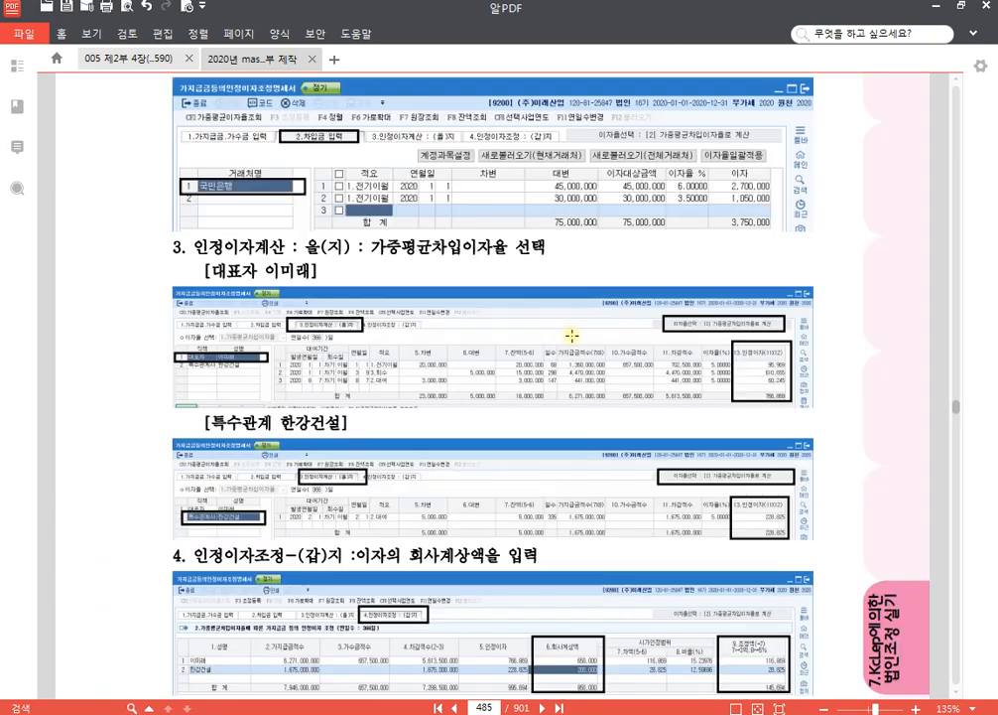
scroll(571, 335, up, 15)
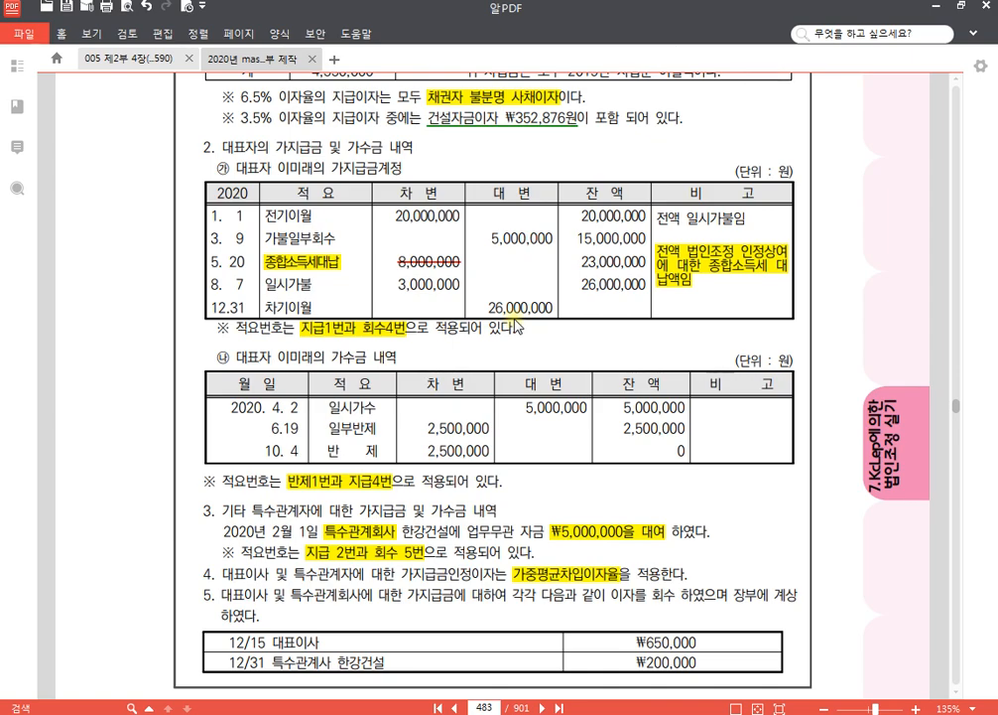
scroll(516, 328, down, 20)
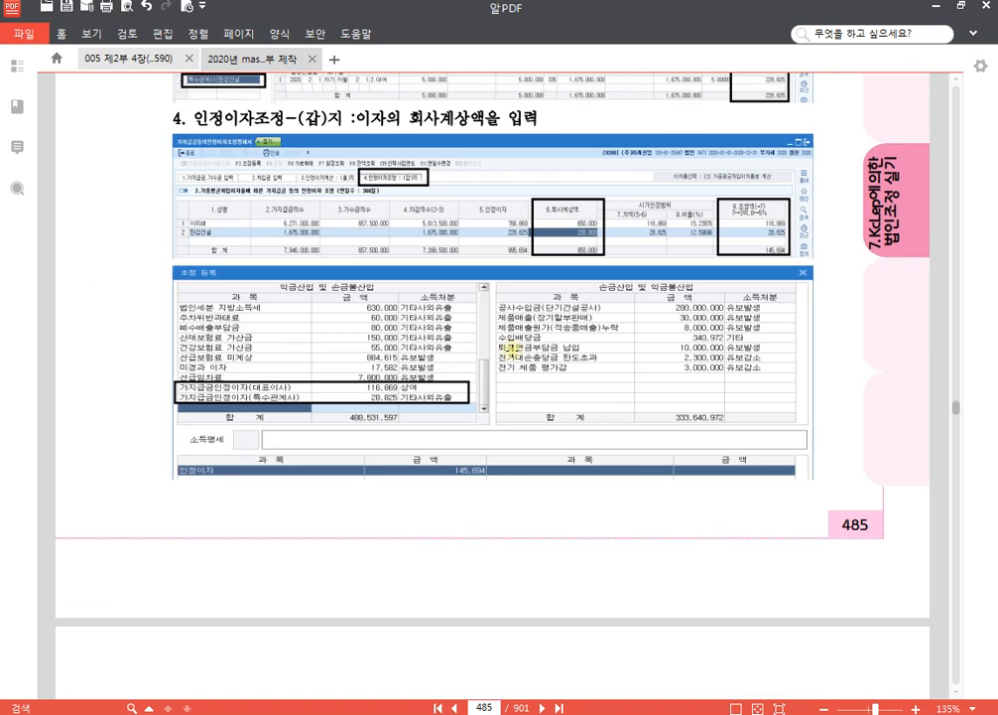
scroll(502, 366, down, 15)
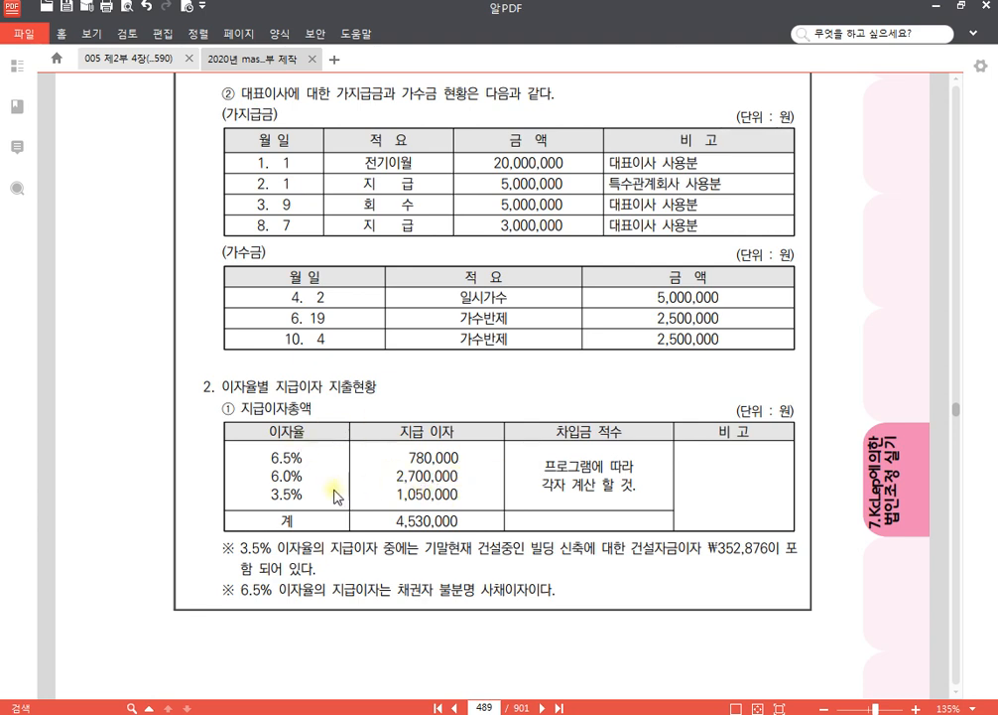
scroll(378, 537, down, 1)
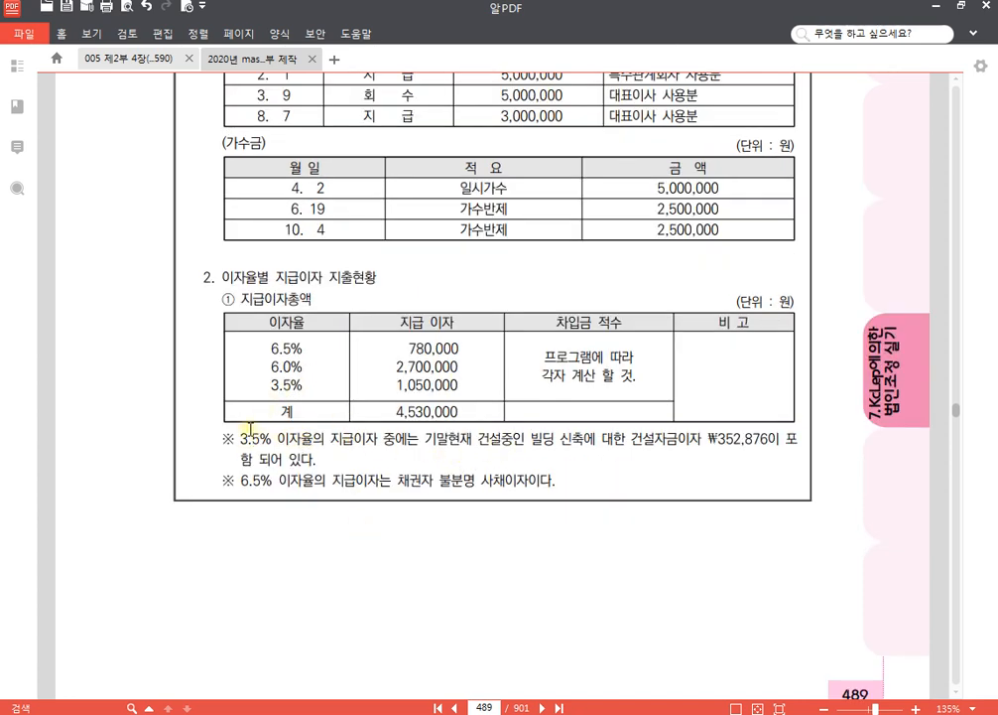
drag(236, 437, 270, 438)
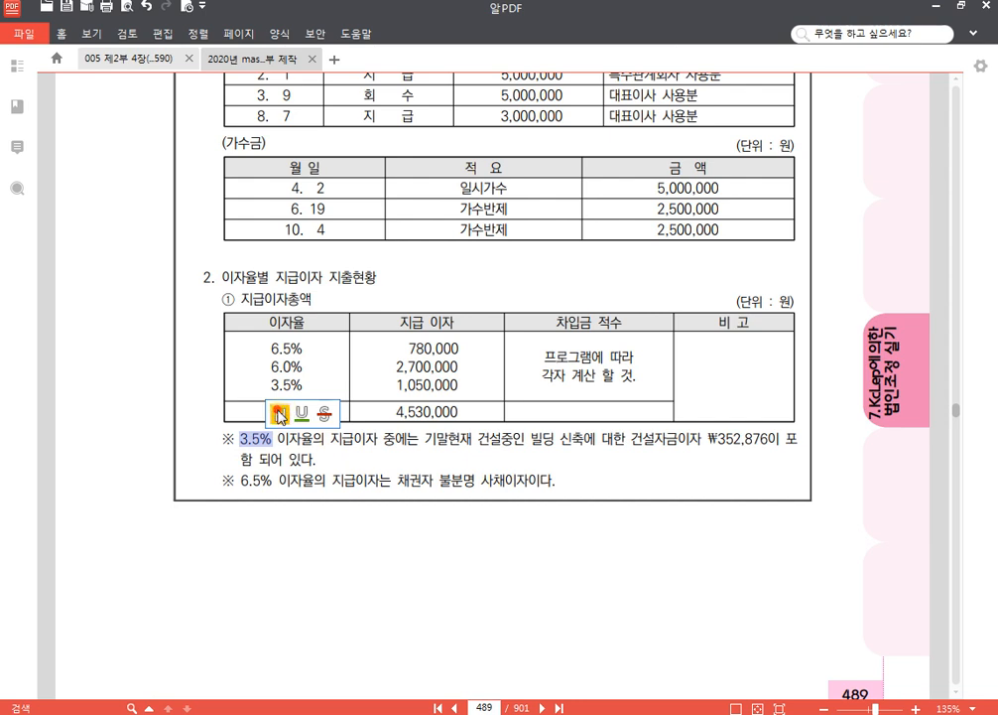
click(275, 410)
drag(423, 438, 762, 446)
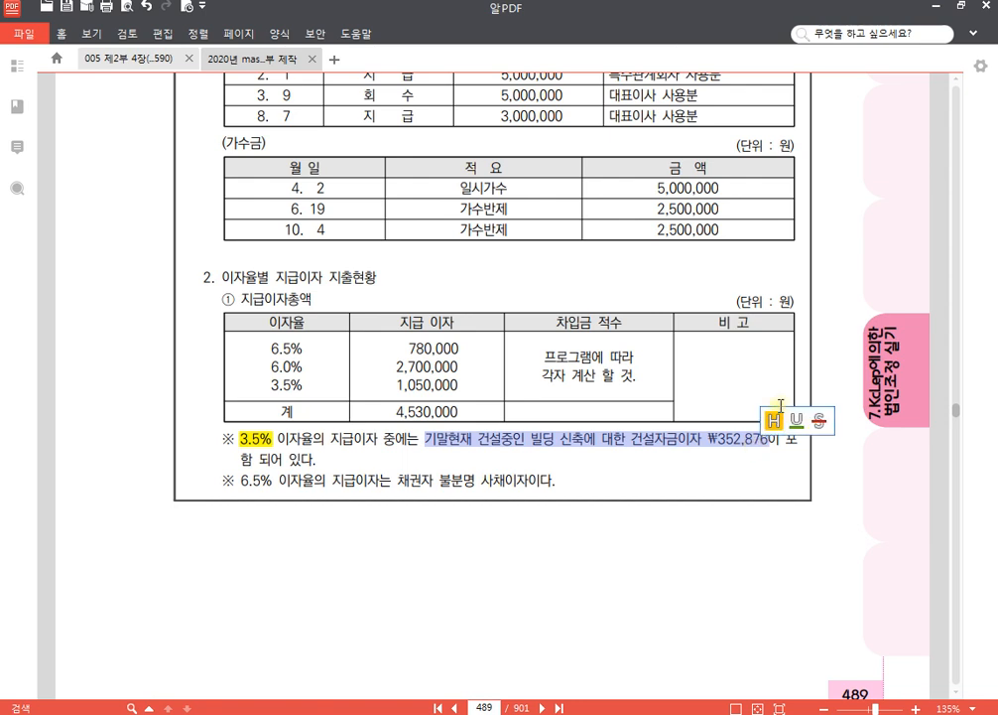
click(773, 415)
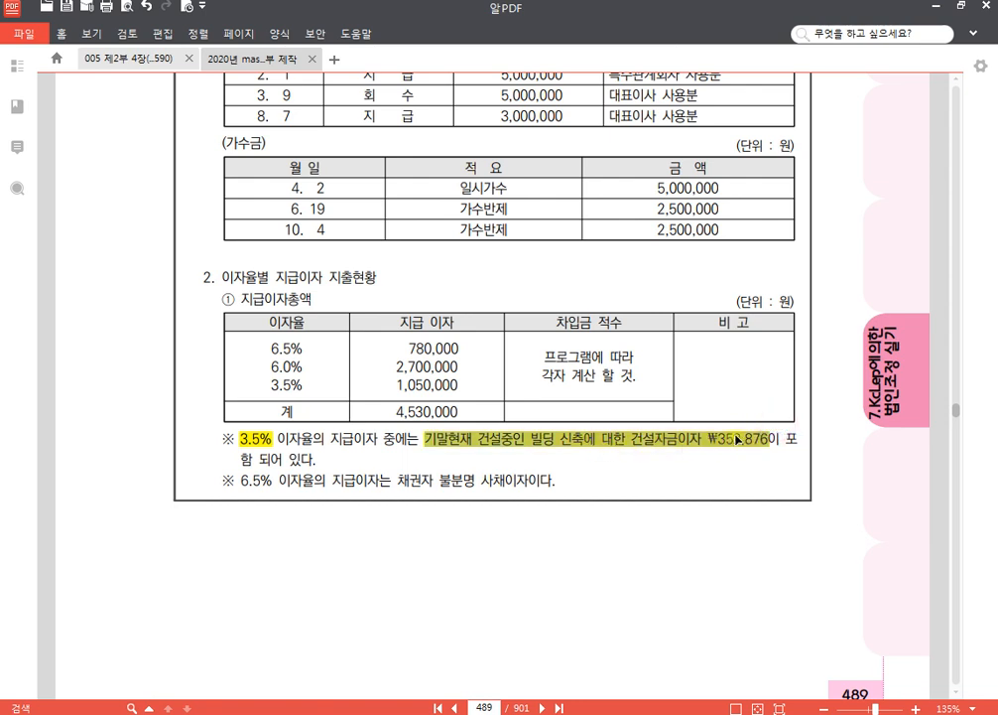
click(635, 477)
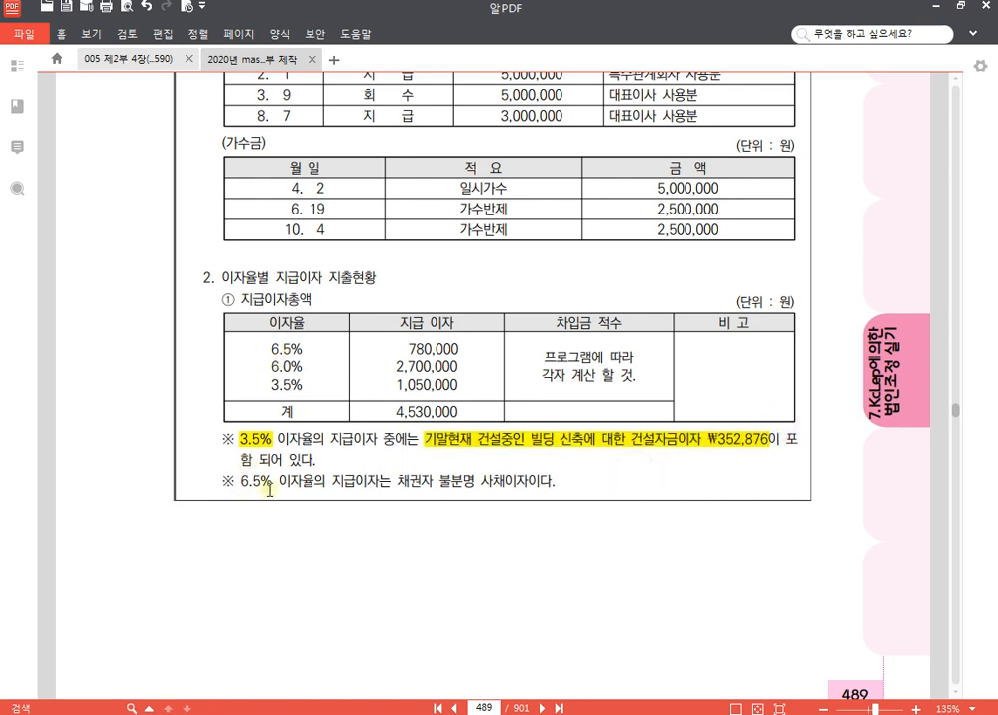
- Highlight "6.5%" and "채권자 불분명 사채이자" in the second note below the interest table
drag(242, 482, 266, 482)
click(254, 466)
drag(398, 483, 529, 484)
click(543, 462)
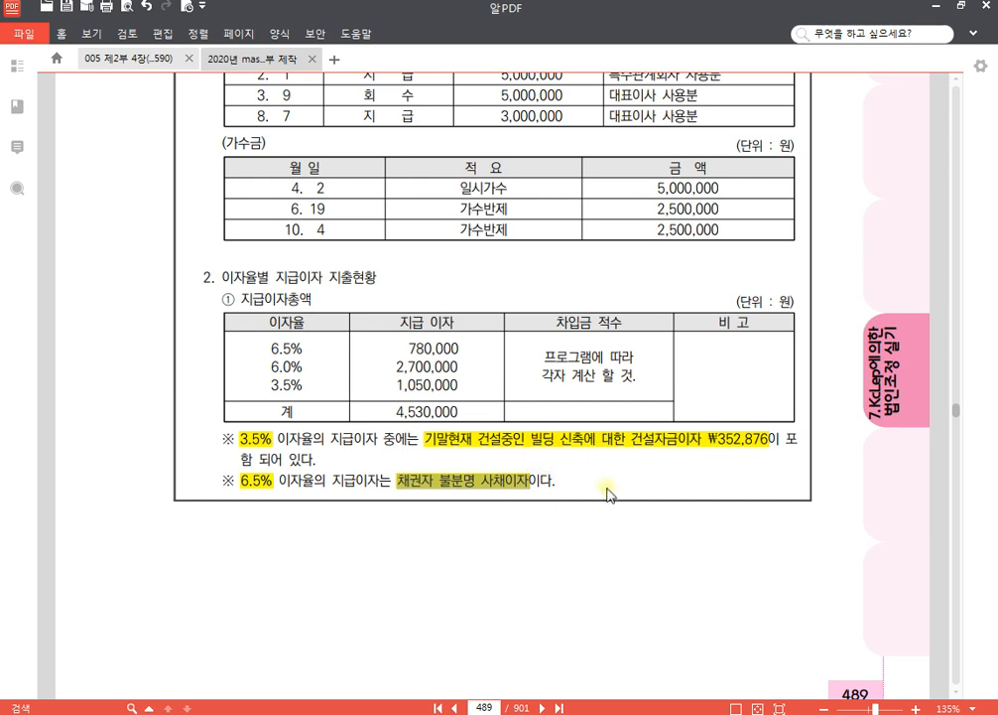
click(592, 483)
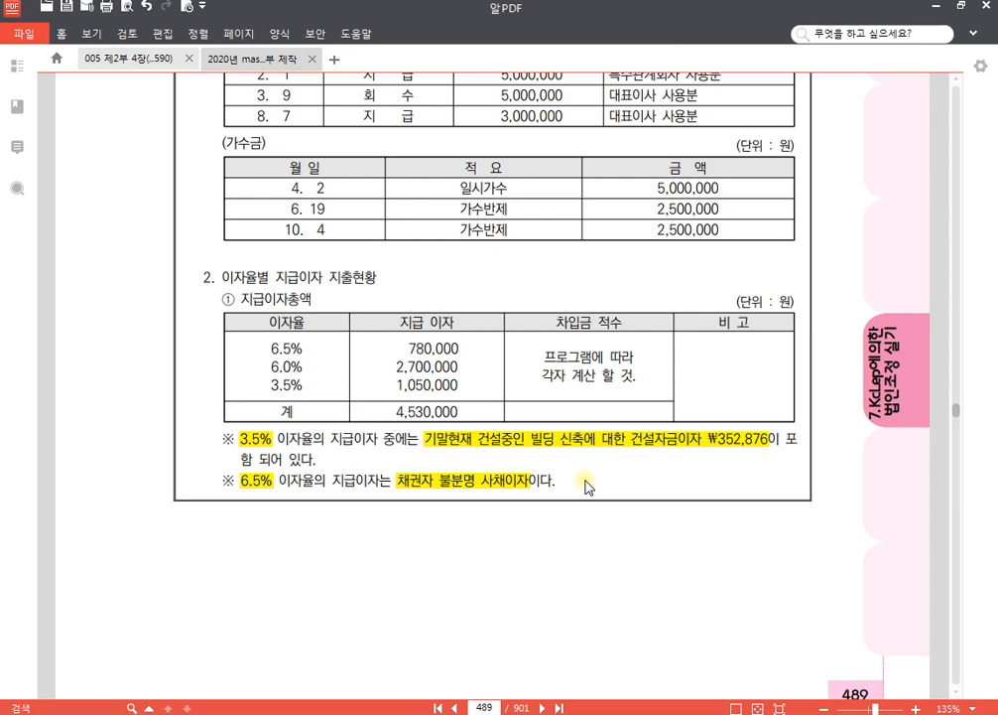
- Switch to KcLep, open the 업무무관부동산등에관련한차입금이자조정명세서 and load the 가지급금 entries from the 가지급금 인정이자조정명세서
click(433, 713)
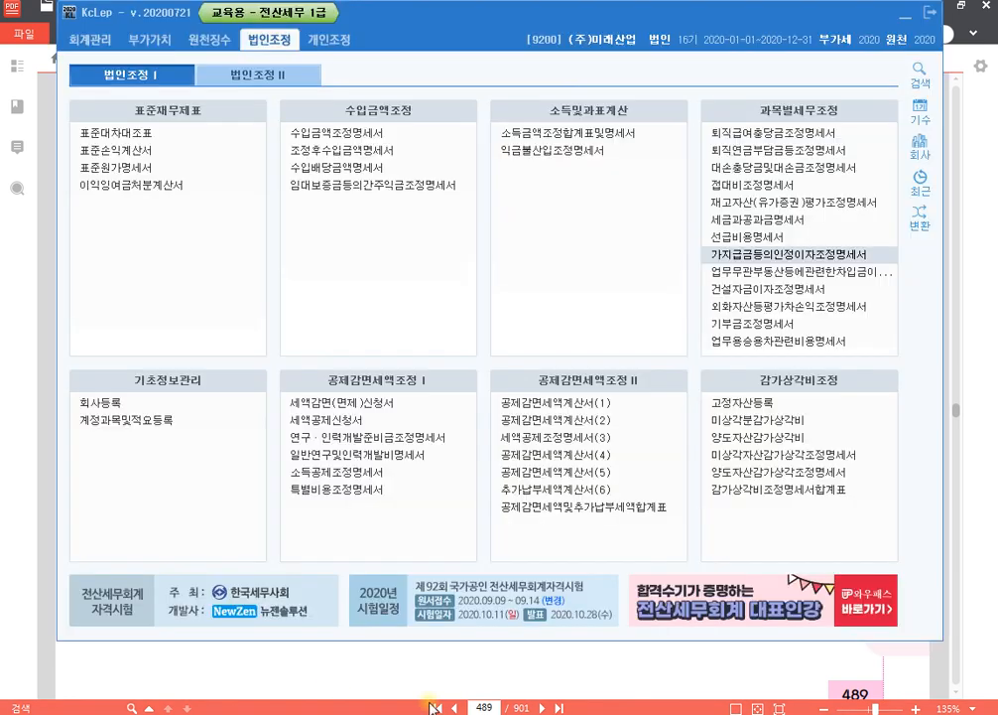
click(756, 270)
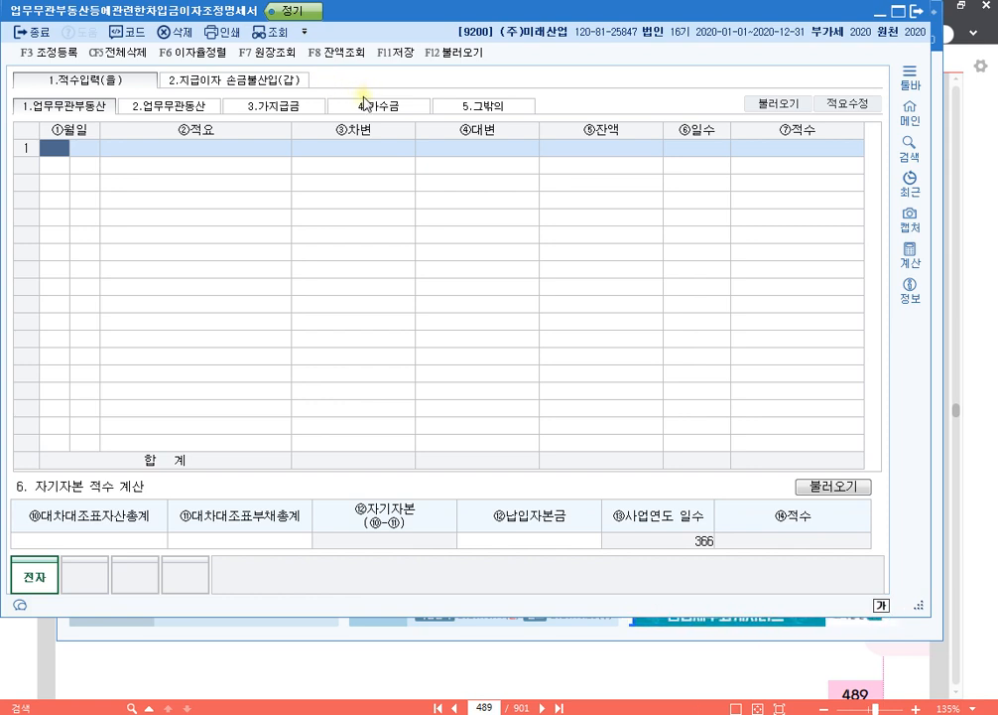
click(297, 105)
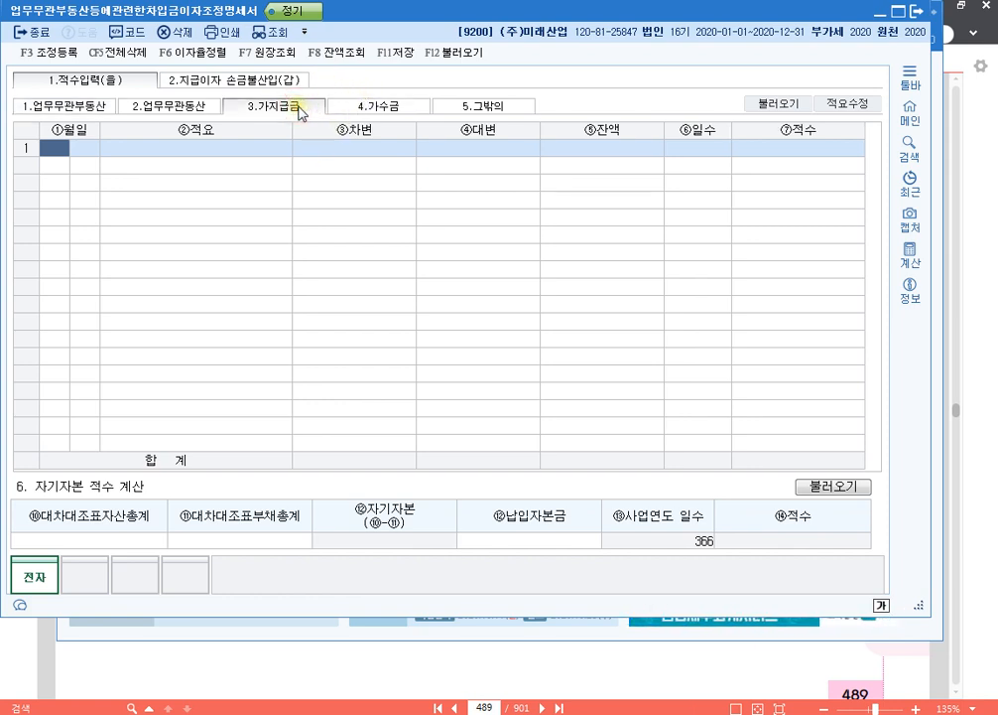
click(458, 54)
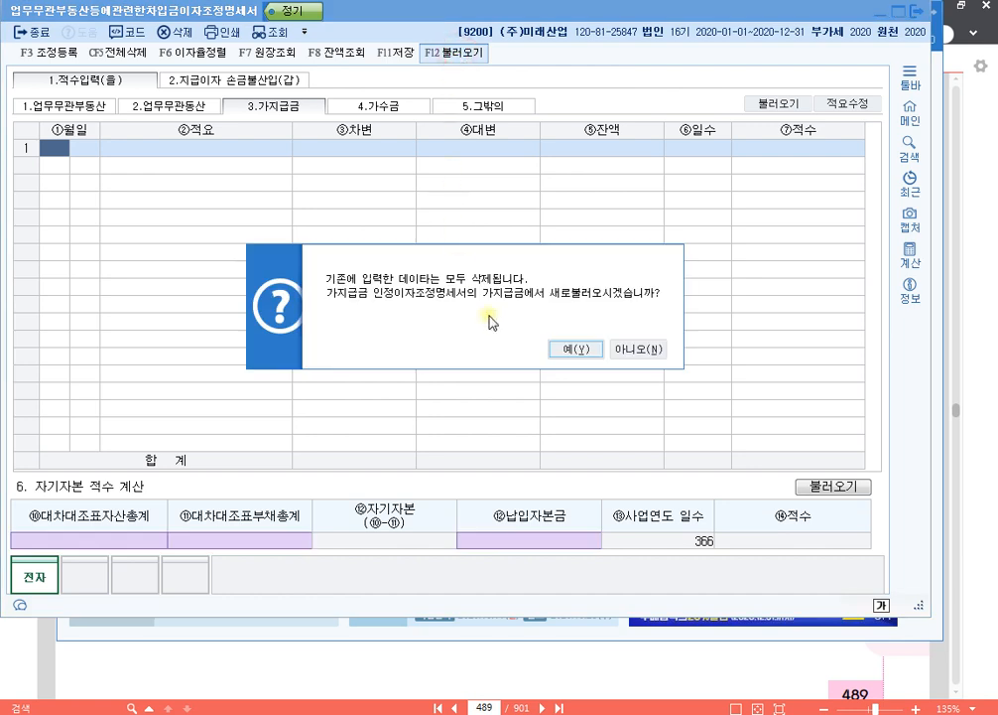
click(562, 349)
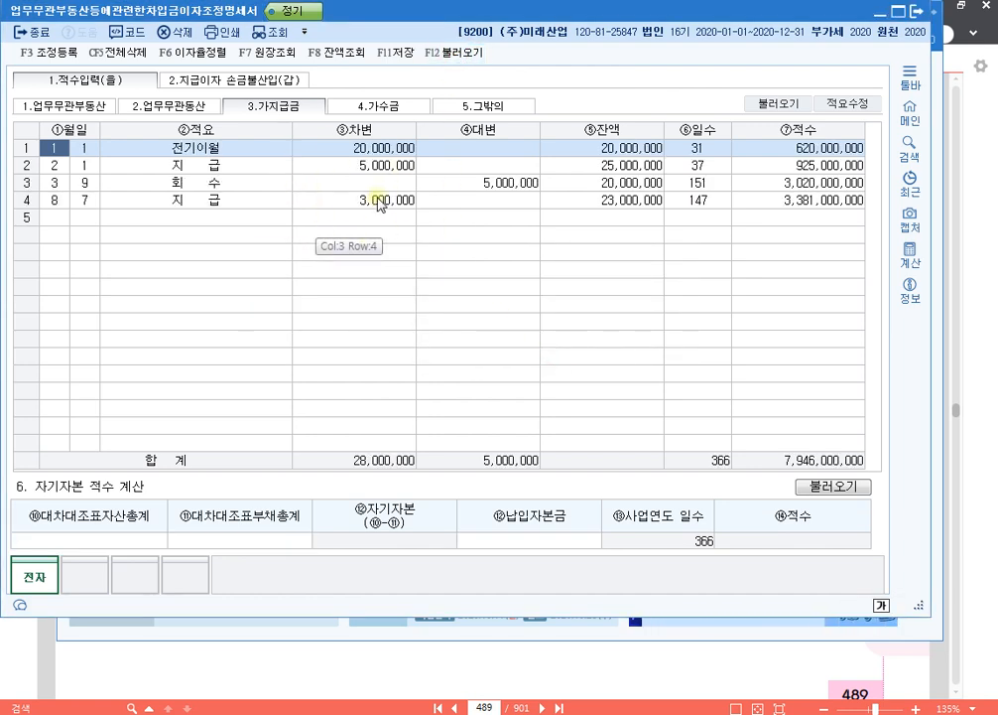
- Load the 가수금 entries from the 가지급금 인정이자조정명세서
click(391, 106)
click(458, 53)
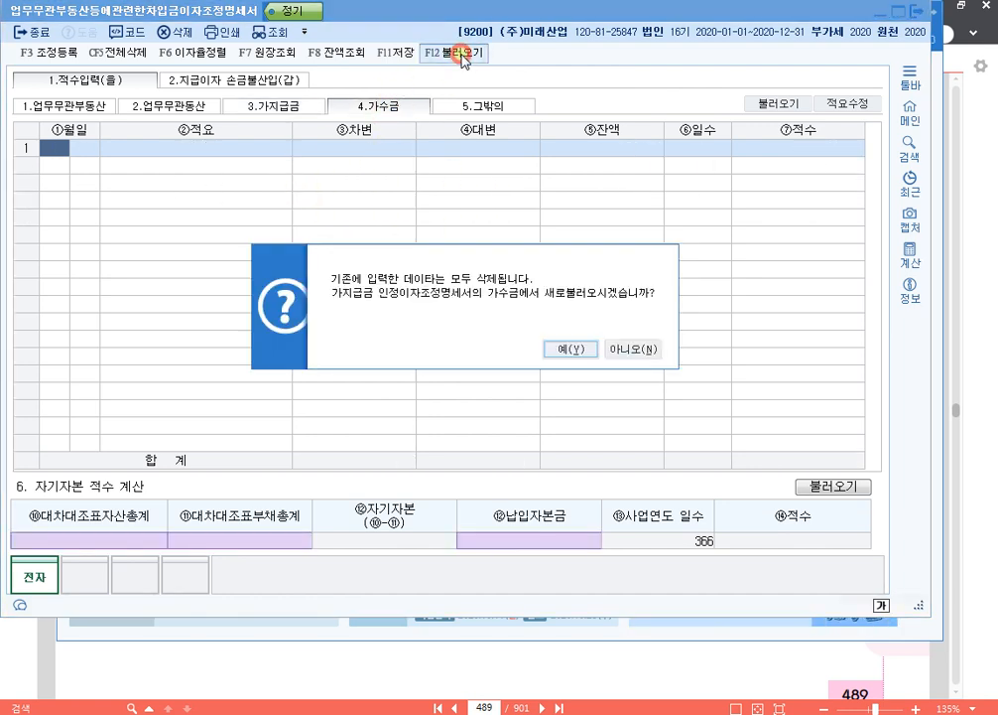
click(571, 349)
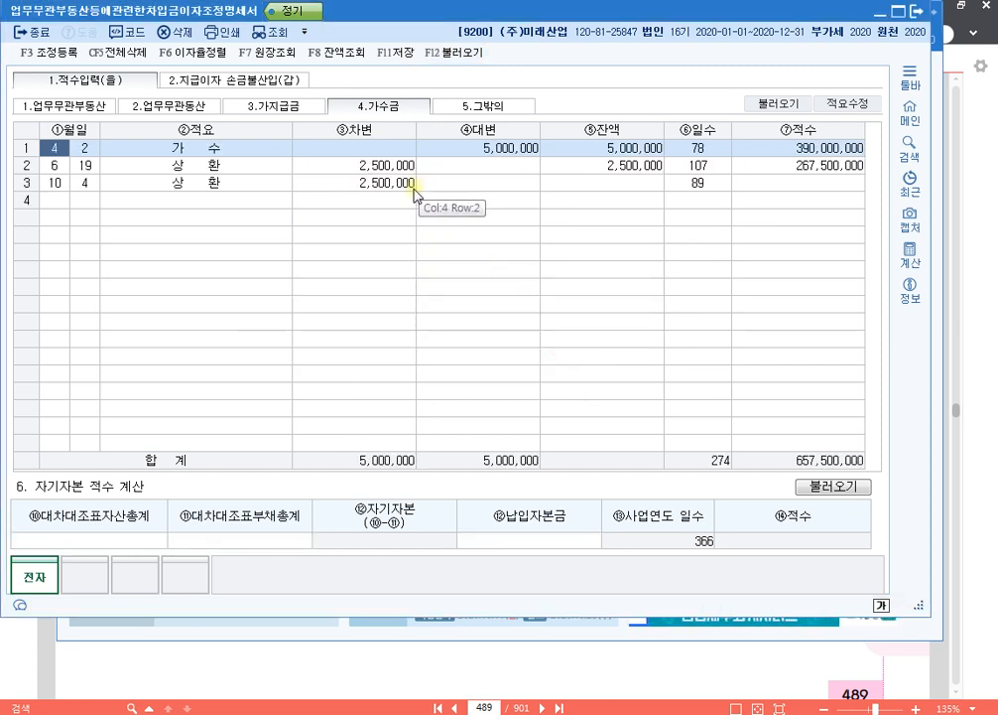
- Start the first 업무무관부동산 entry with the date 1/1 and the description 전기이월
click(295, 106)
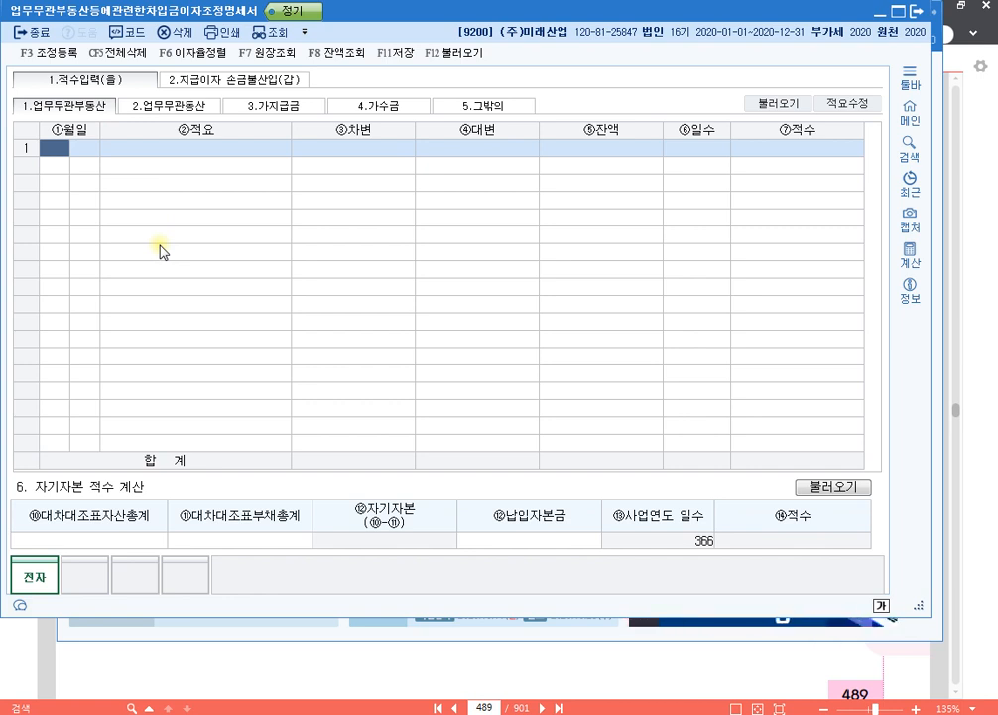
text(01)
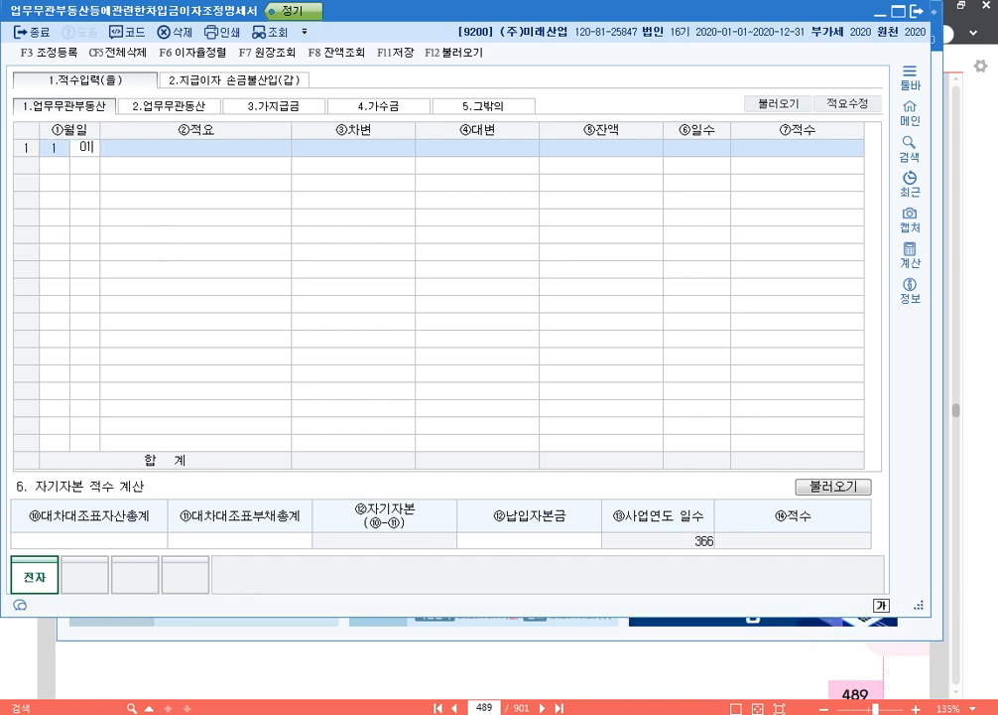
text(011)
key(Return)
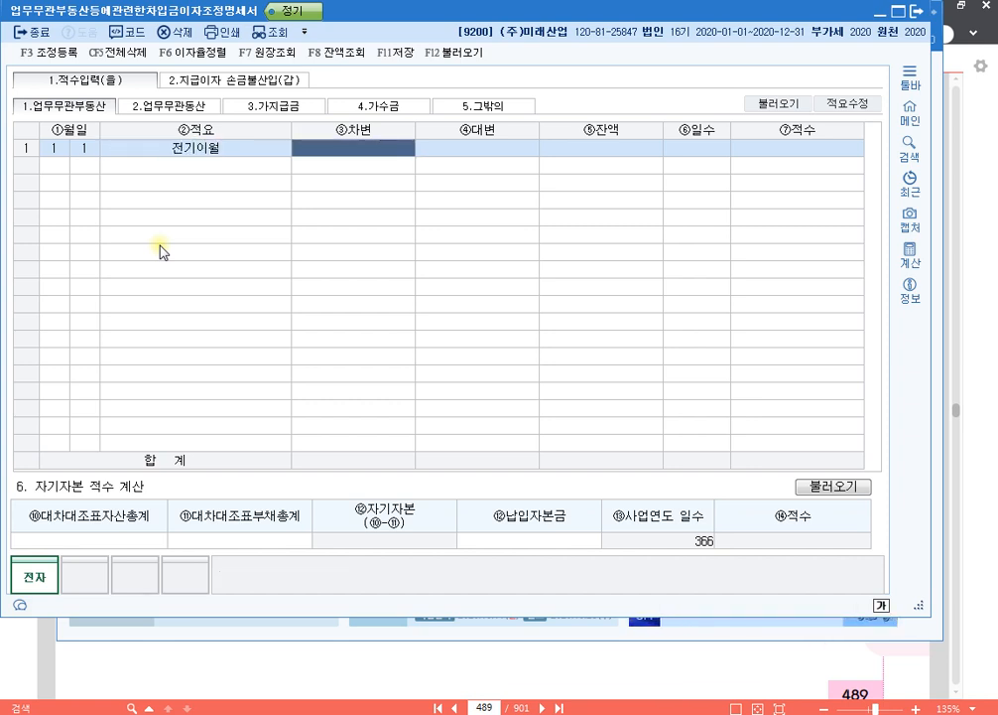
- Switch to 알PDF and highlight the amount ₩35,000,000 and its heading 취득가액 in the real estate table on page 489
click(490, 667)
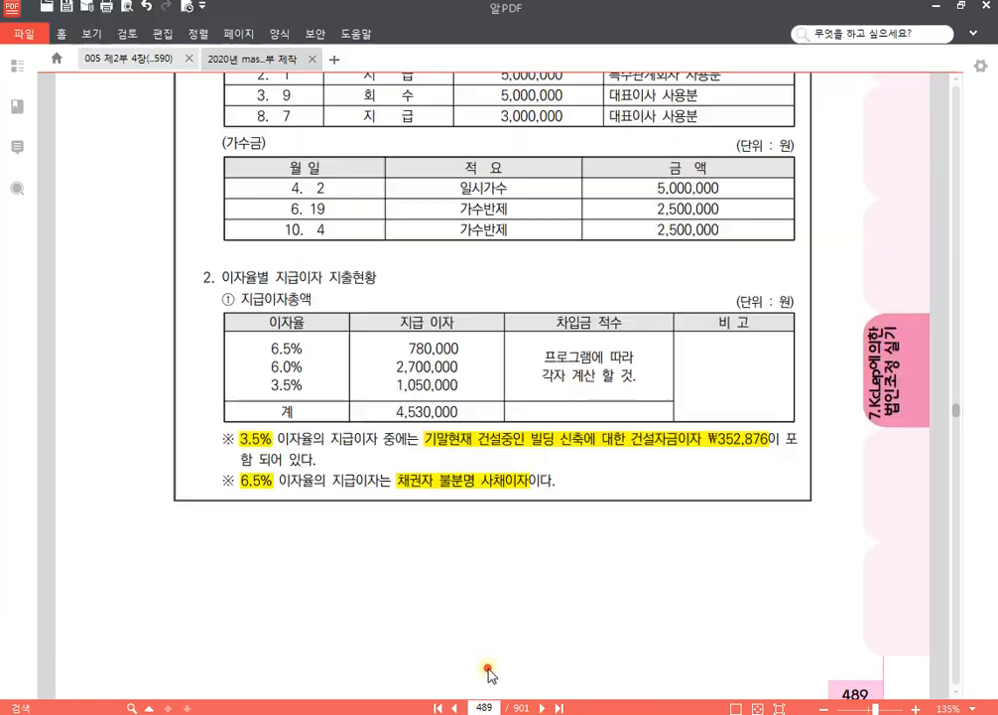
scroll(499, 389, up, 5)
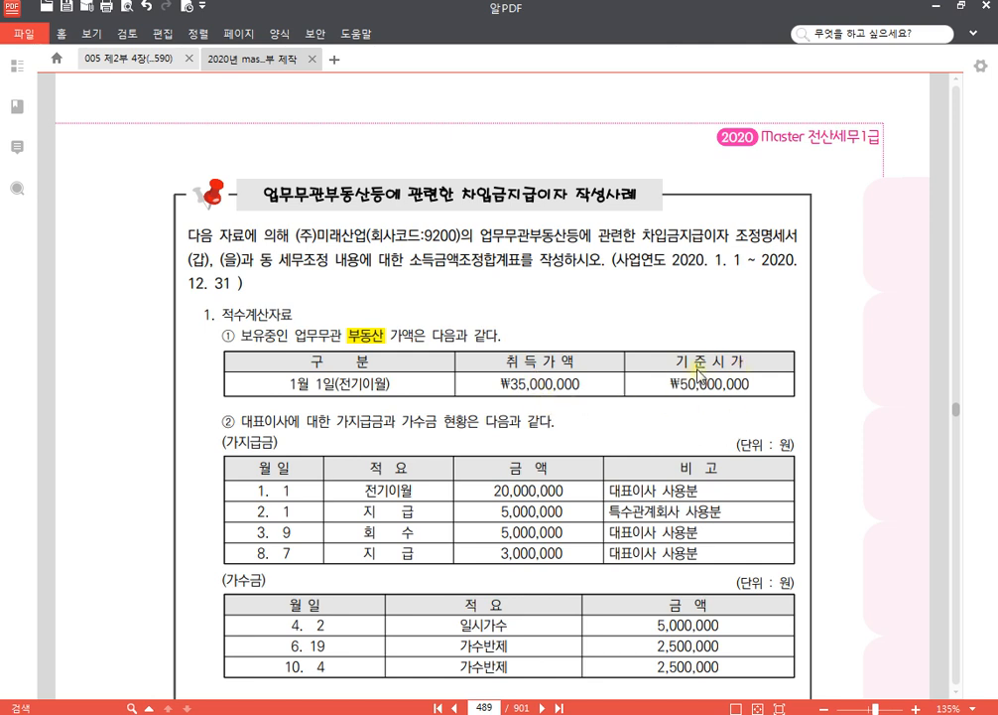
mouse_move(579, 384)
mouse_down()
mouse_move(504, 381)
mouse_move(583, 382)
mouse_up()
click(504, 380)
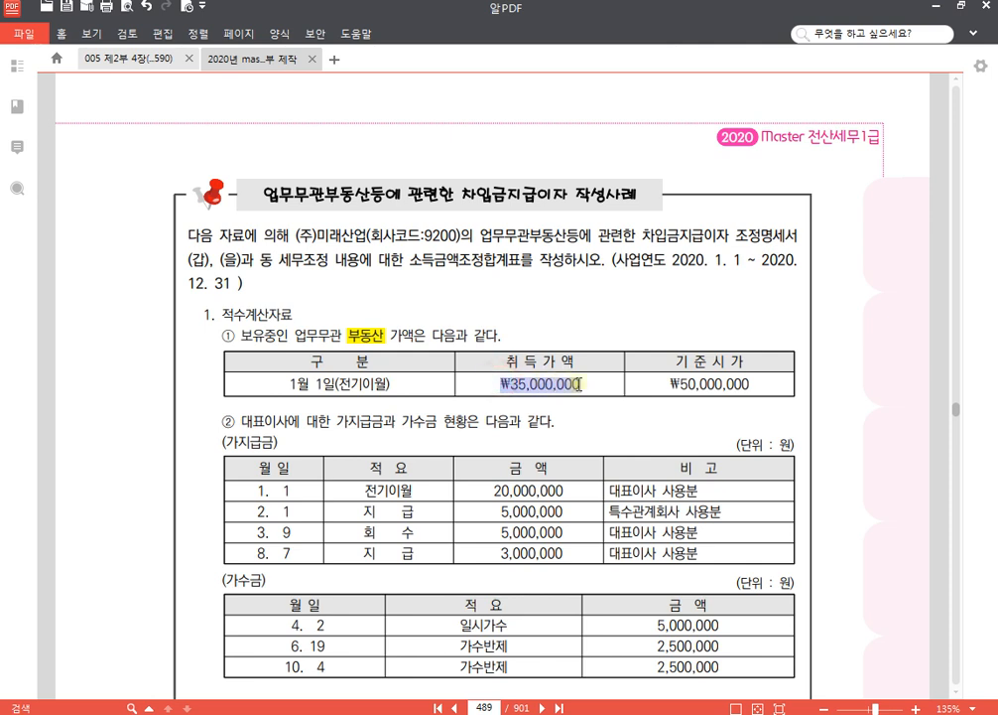
click(592, 354)
drag(508, 361, 580, 364)
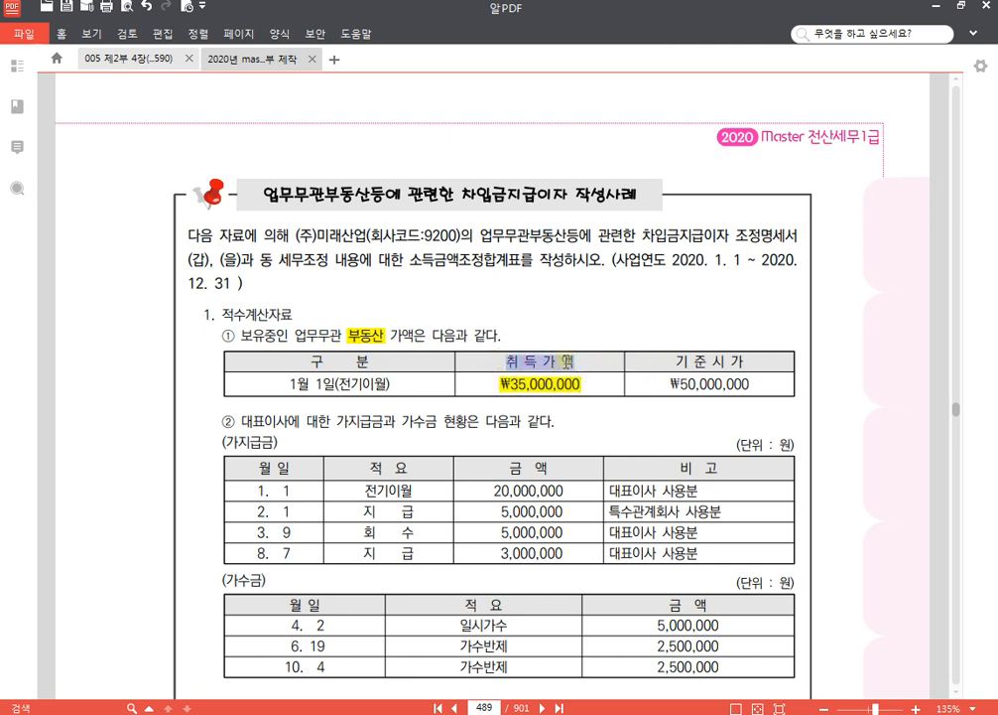
click(576, 335)
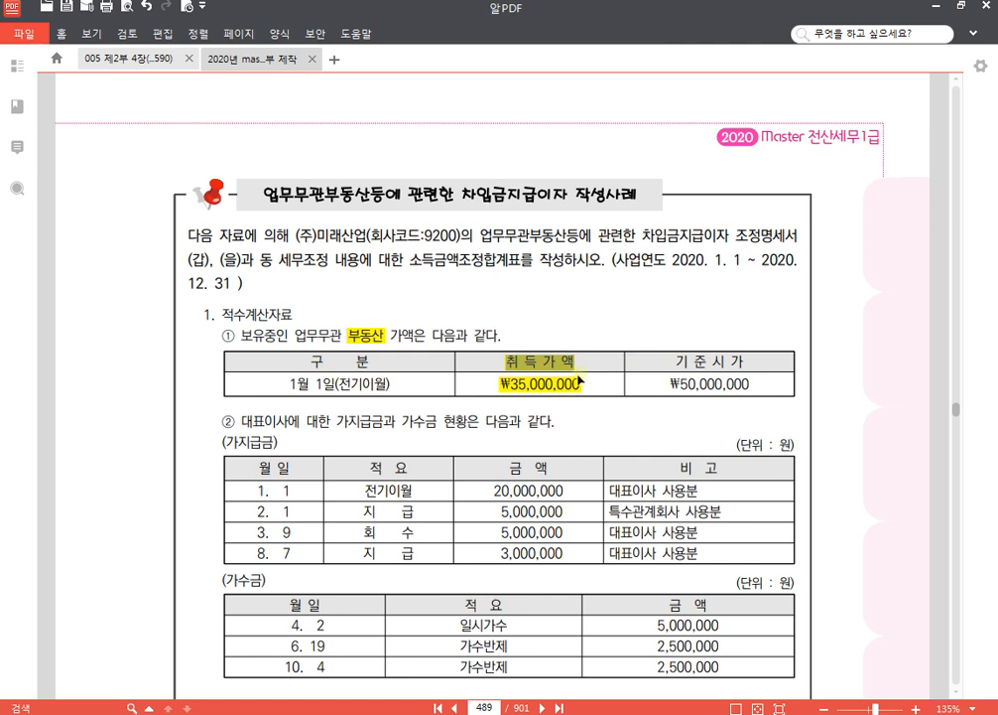
- Switch back to KcLep, set the 전기이월 entry's 차변 to 35,000,000, and open the 지급이자 손금불산입(갑) form
key(alt+Tab)
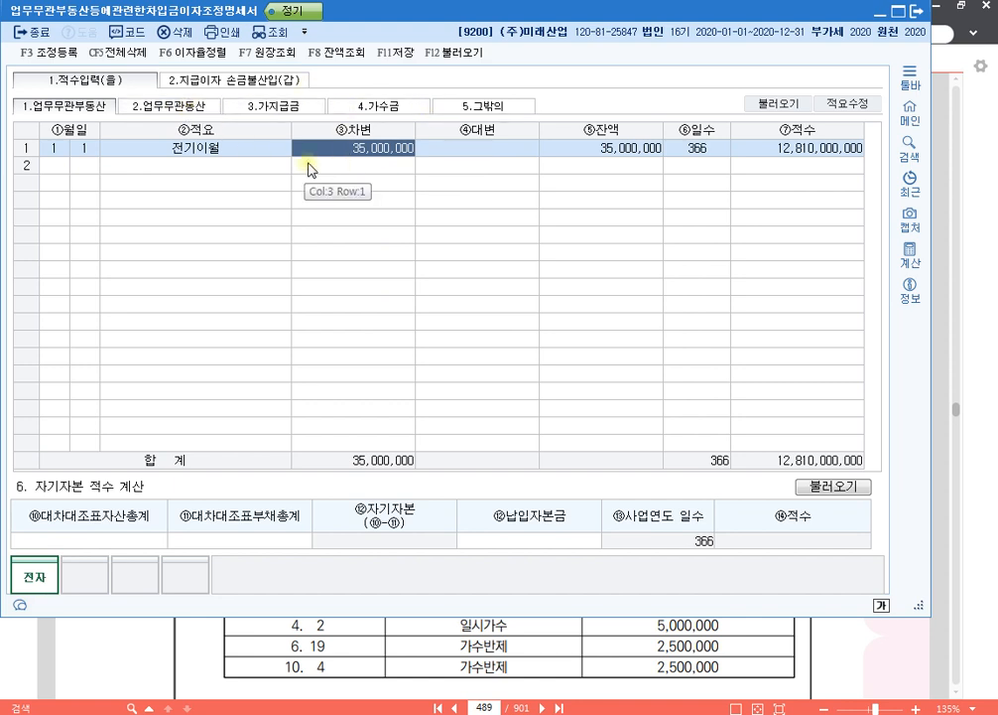
click(244, 81)
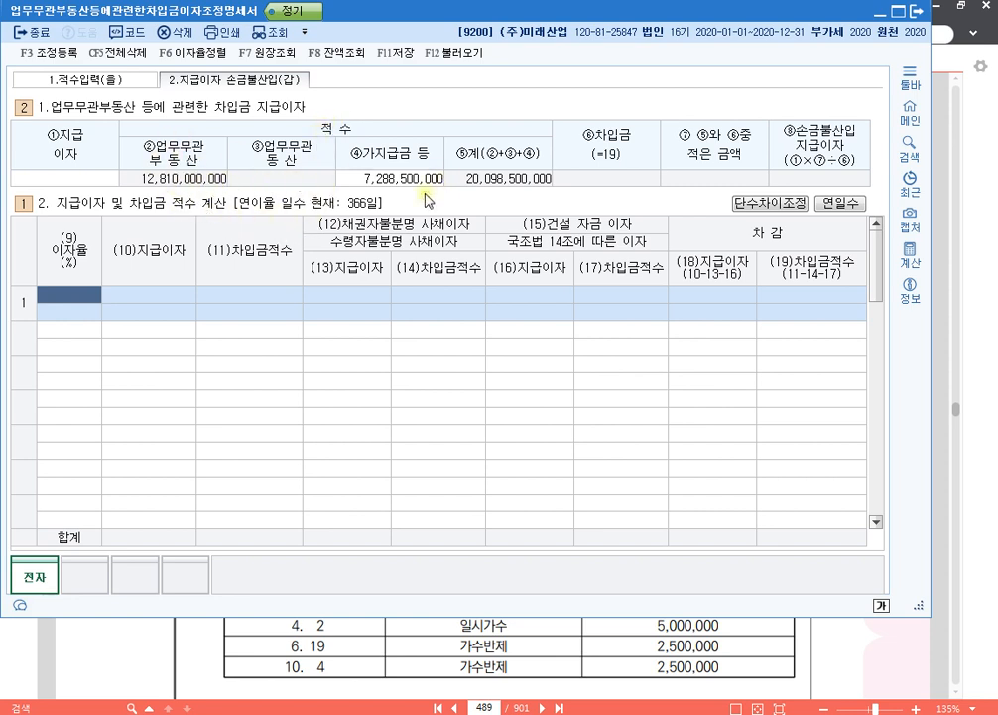
click(366, 185)
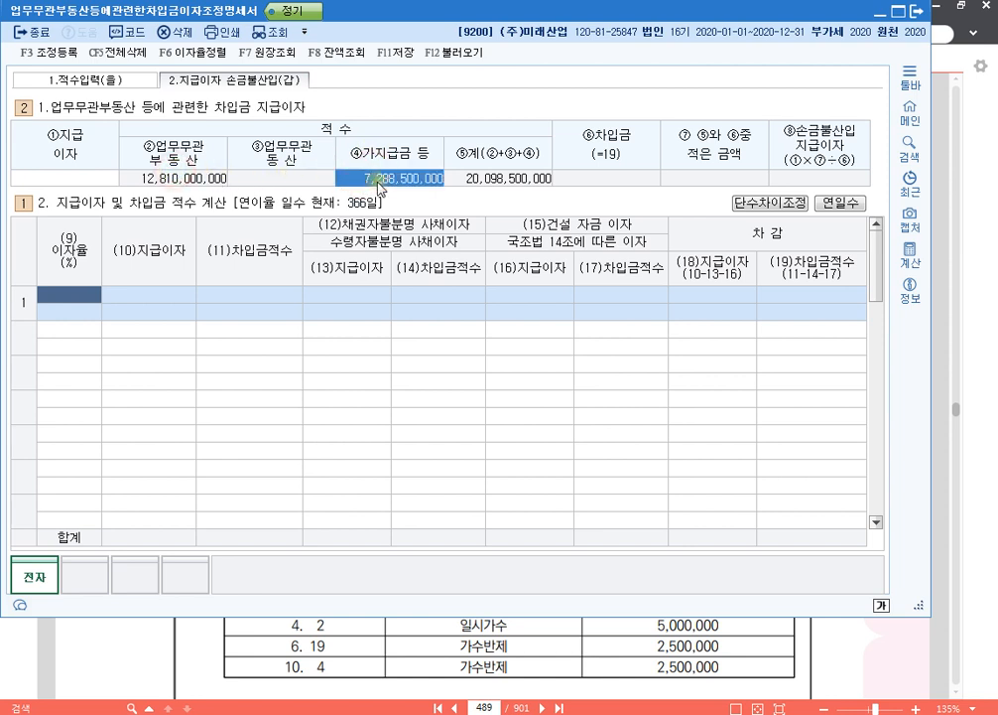
click(85, 180)
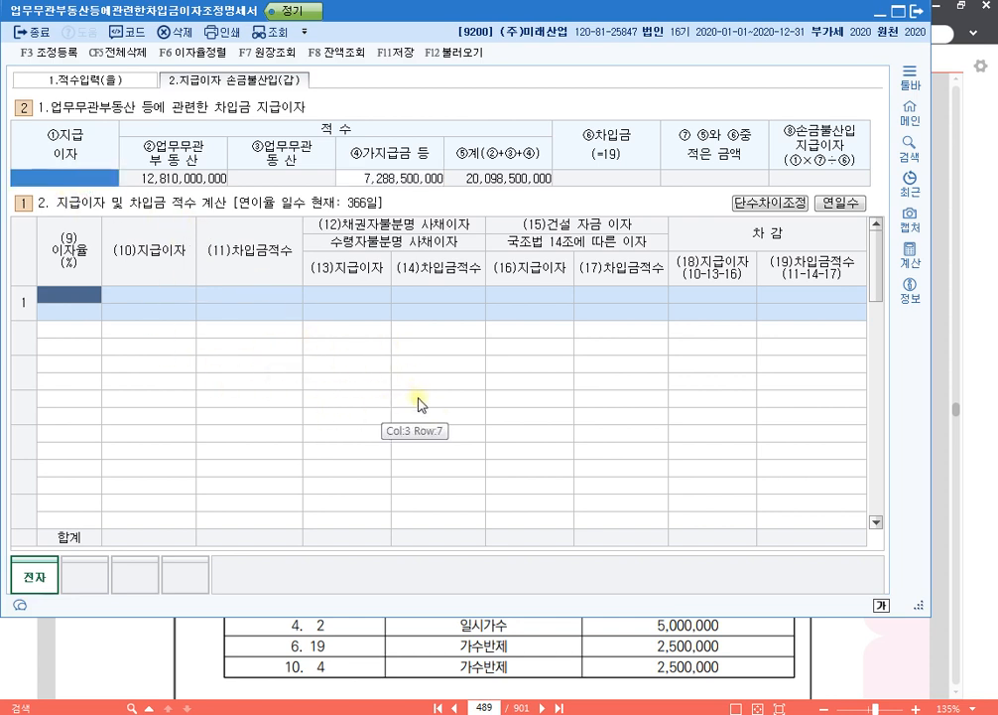
- Fill the first row of the 지급이자 및 차입금 적수 계산 table with 이자율 6.5% and 지급이자 780,000
click(85, 296)
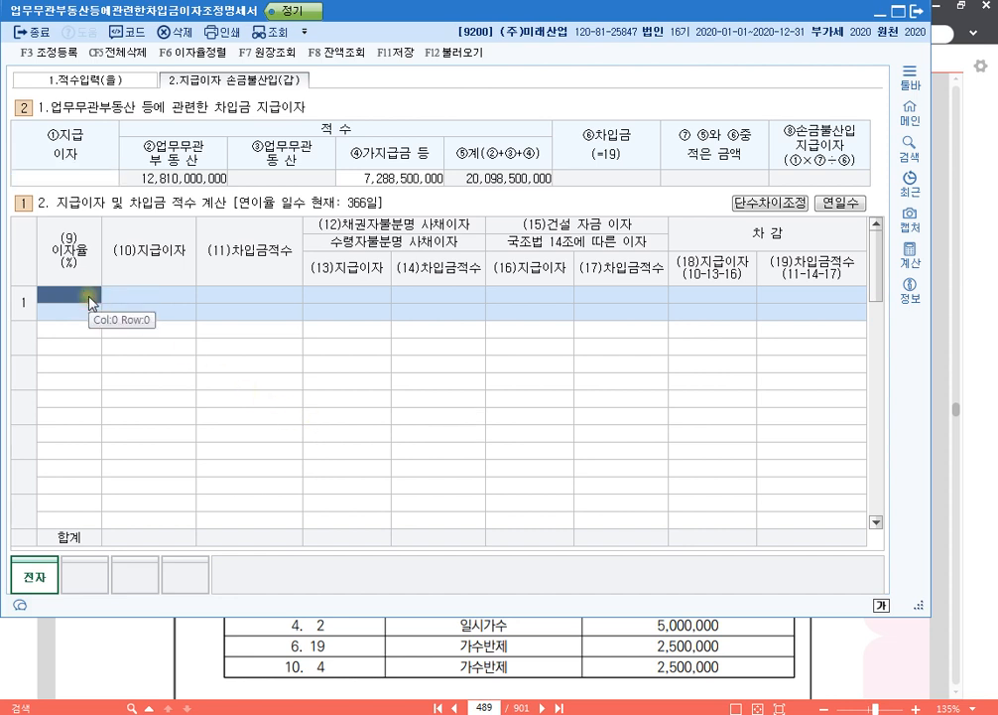
text(6)
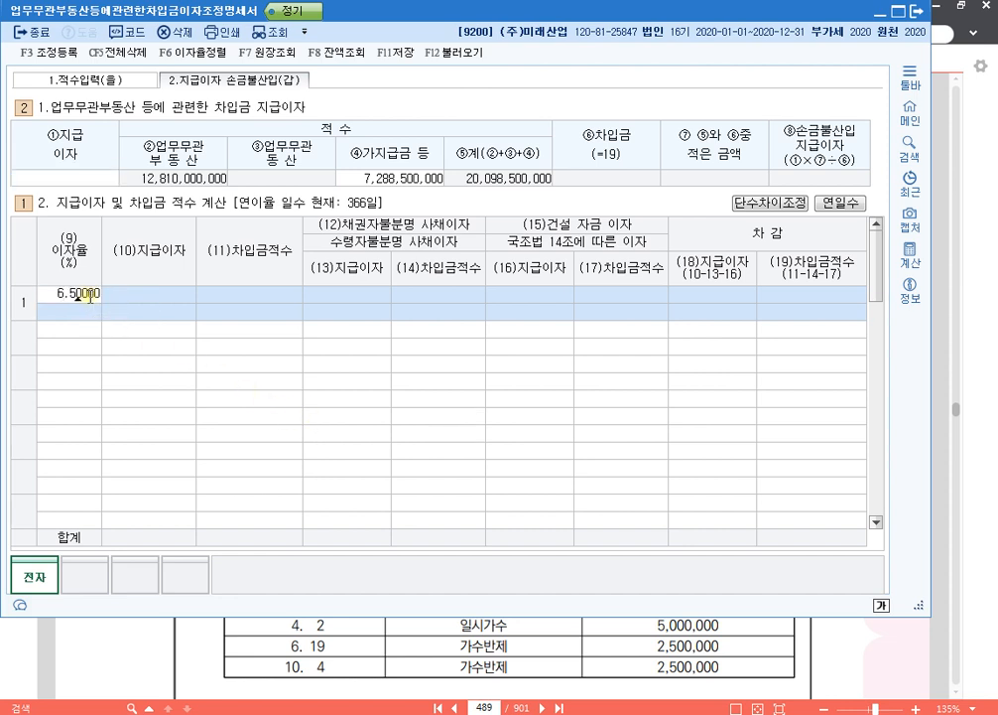
text(.5)
key(Return)
text(780000)
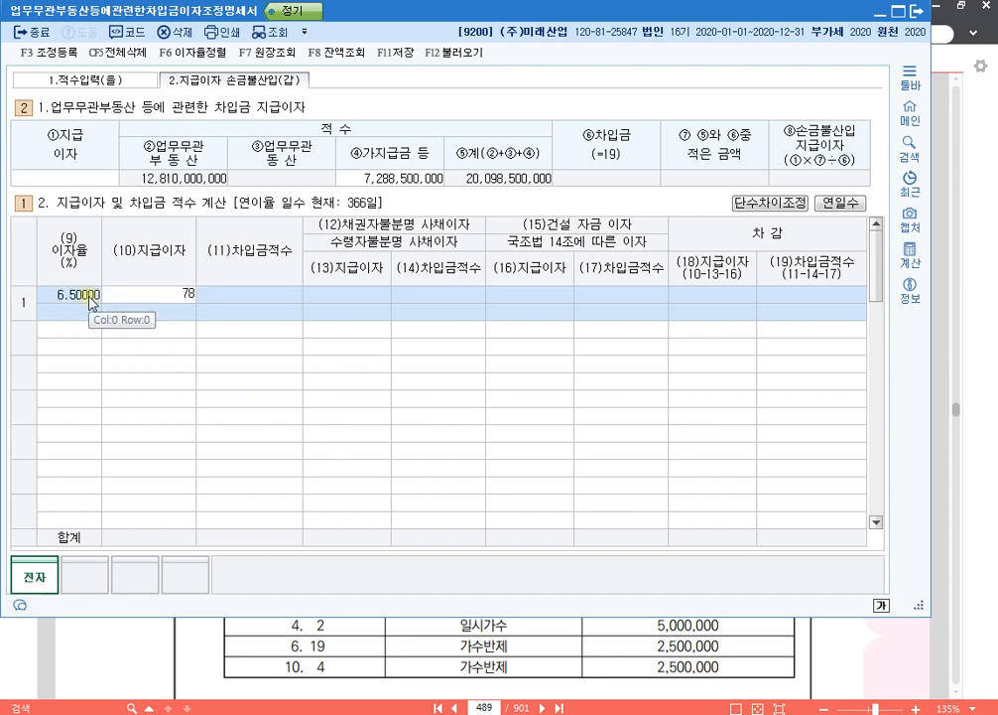
key(Return)
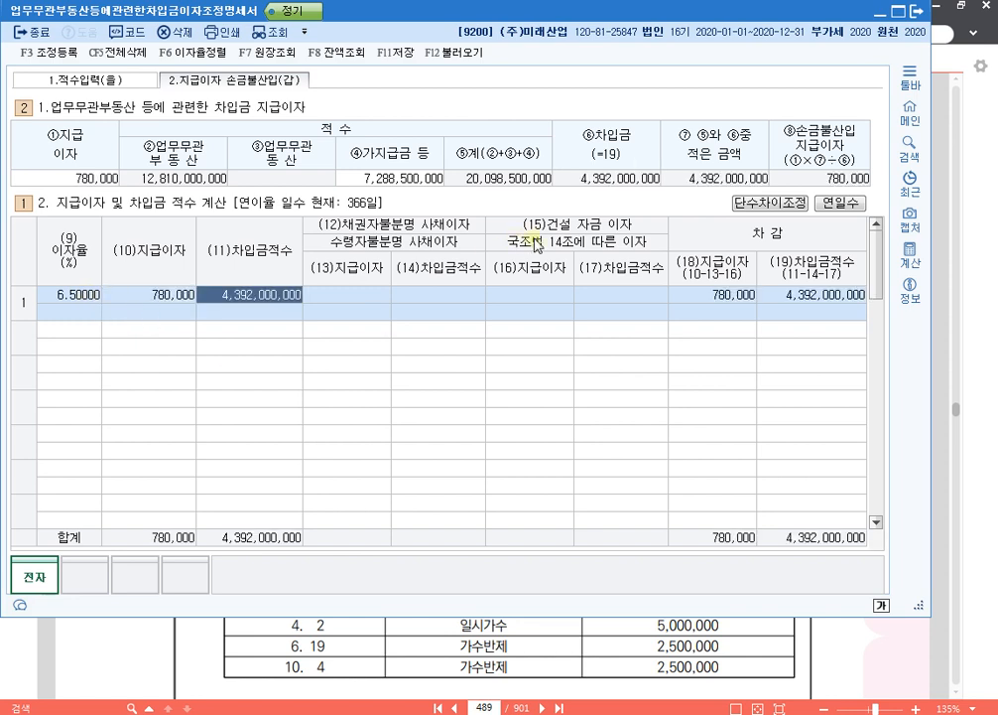
key(Return)
key(Return)
key(Return)
key(Return)
key(Return)
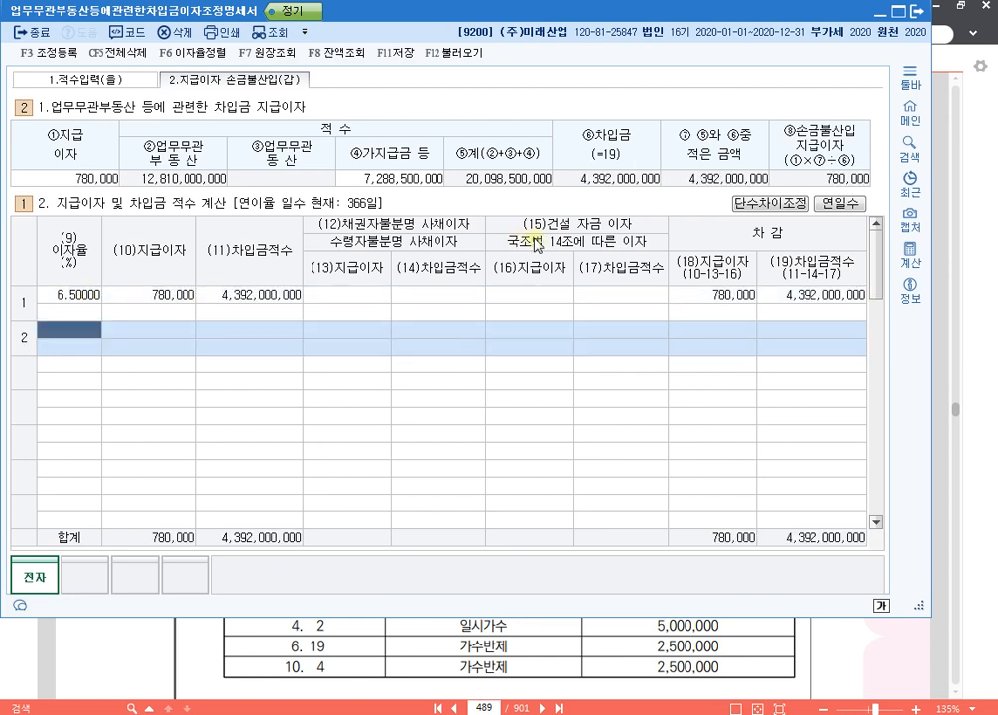
- Fill the second row of the 지급이자 및 차입금 적수 계산 table with 이자율 6% and 지급이자 2,700,000
text(6)
key(Return)
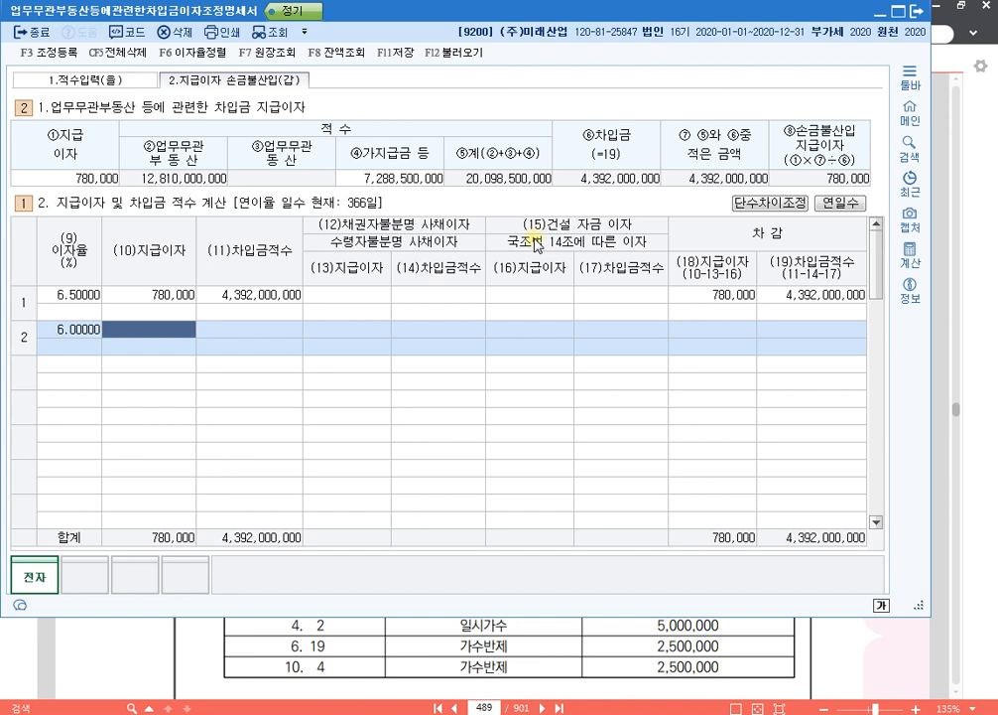
text(2700000)
key(Return)
key(Return)
key(Return)
key(Return)
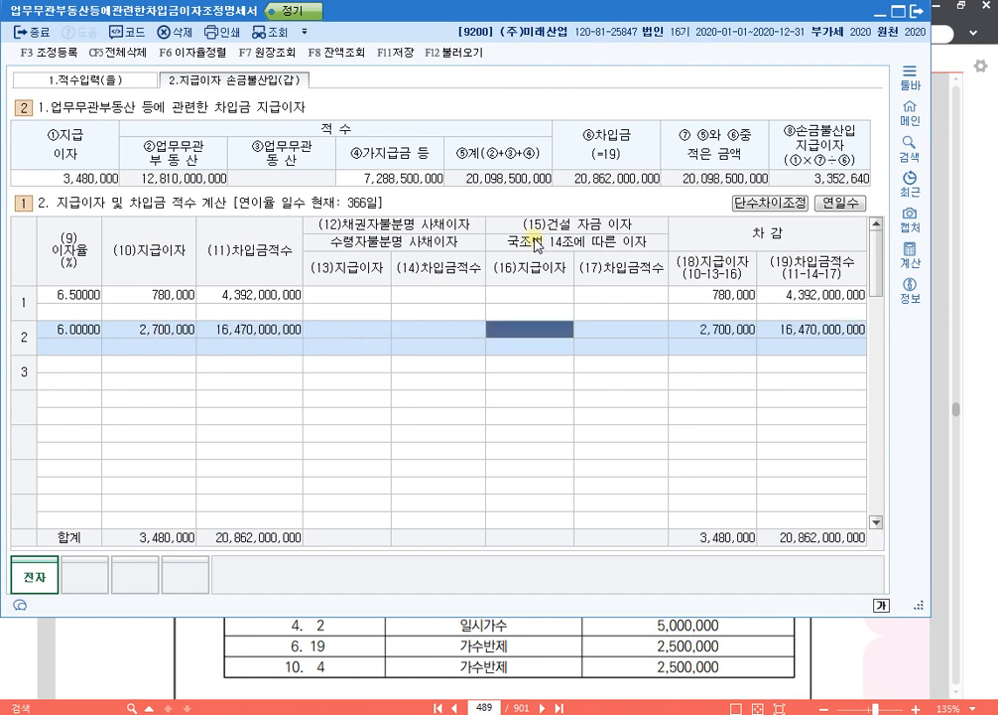
key(Return)
key(Return)
- Fill the third row of the 지급이자 및 차입금 적수 계산 table with 이자율 3.5% and 지급이자 1,050,000
text(3)
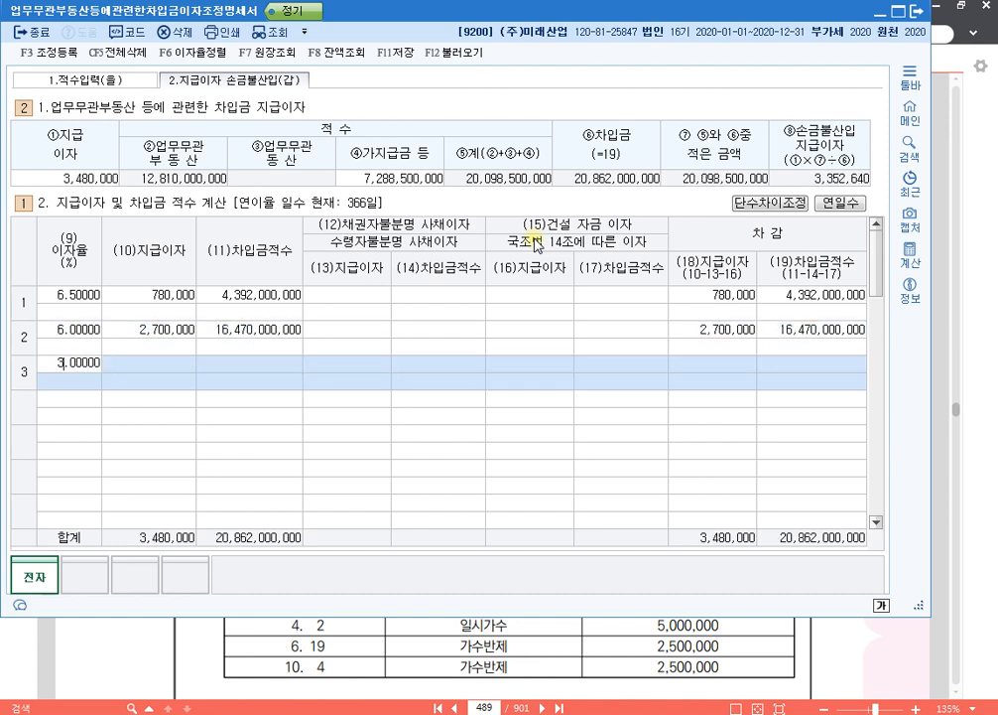
text(.5)
key(Return)
text(1050000)
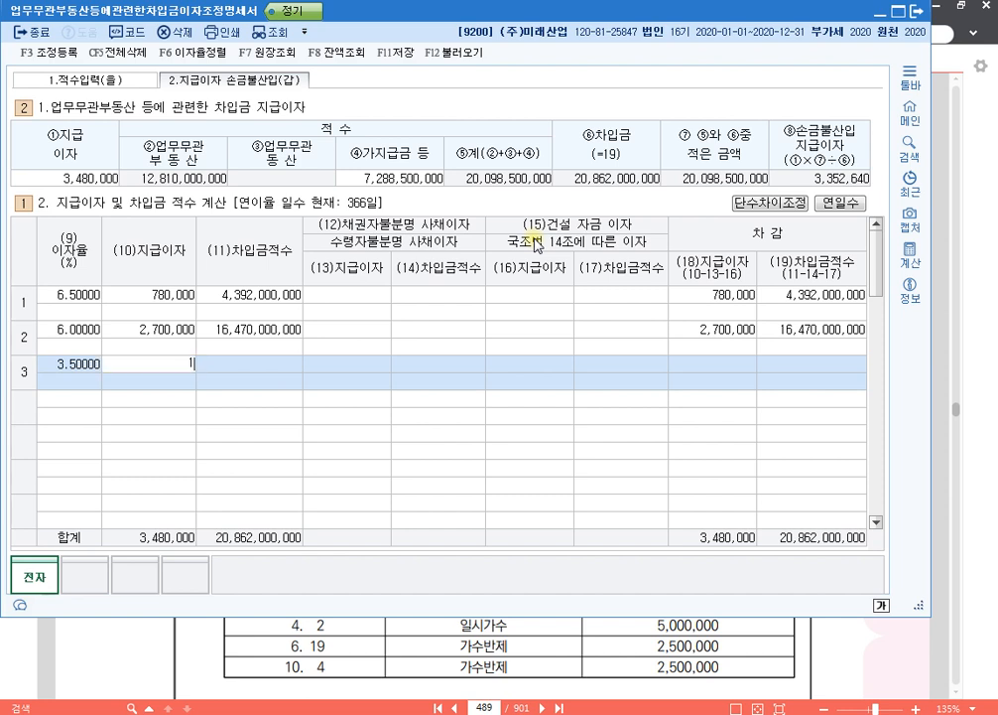
key(Return)
key(Return)
key(Return)
key(Return)
key(Return)
key(Return)
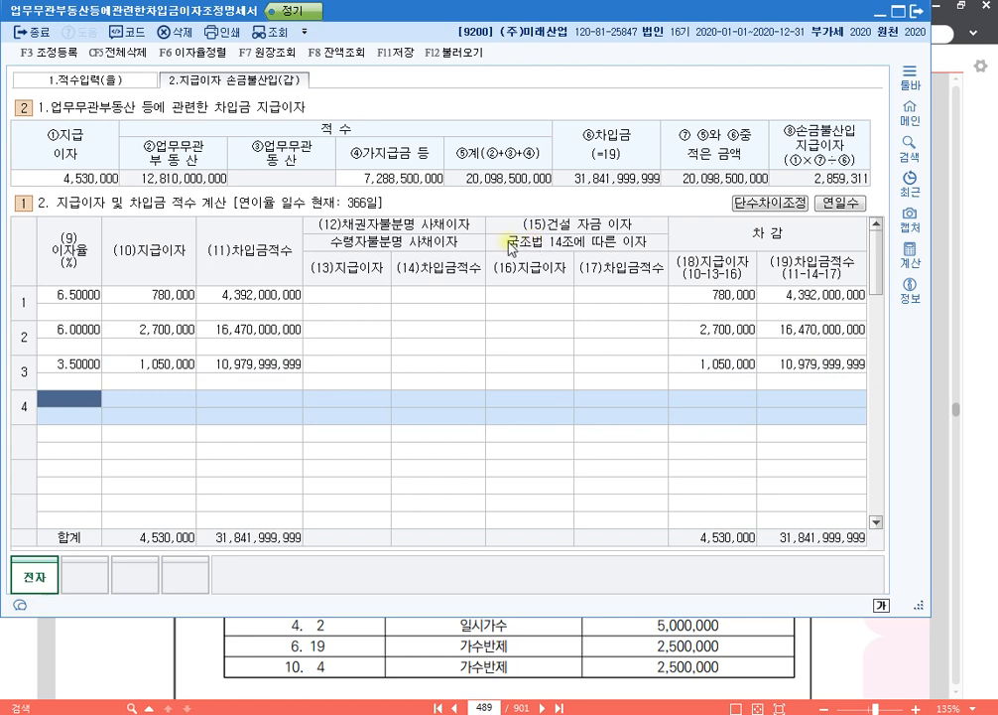
- Check the (10)지급이자 entries of all three rows against the ①지급이자 total
click(164, 288)
click(164, 330)
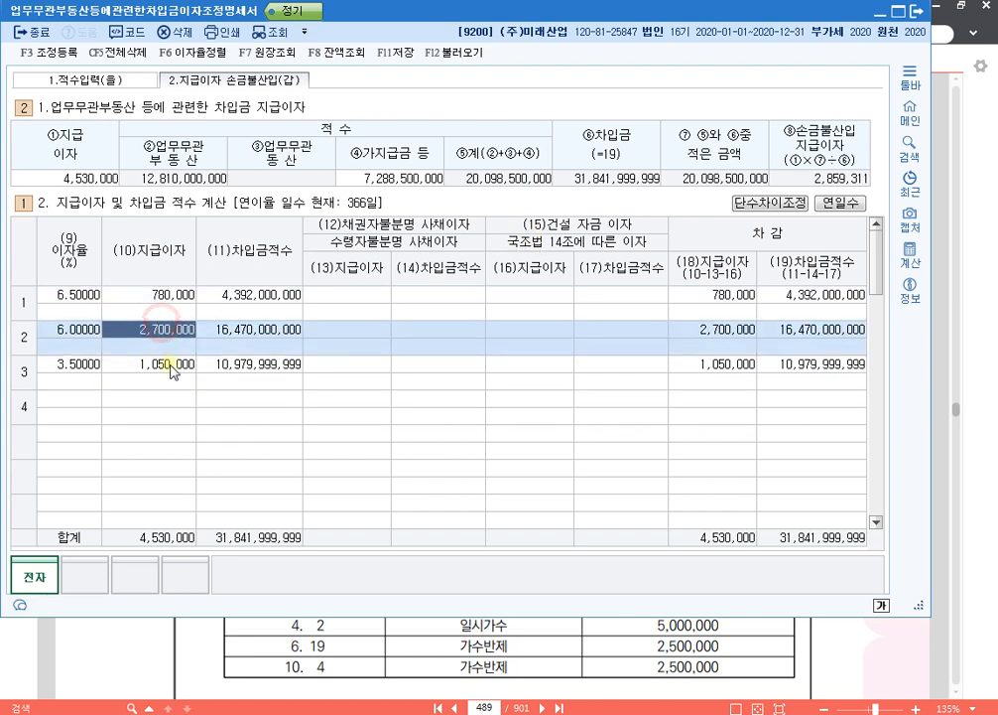
click(164, 364)
click(89, 182)
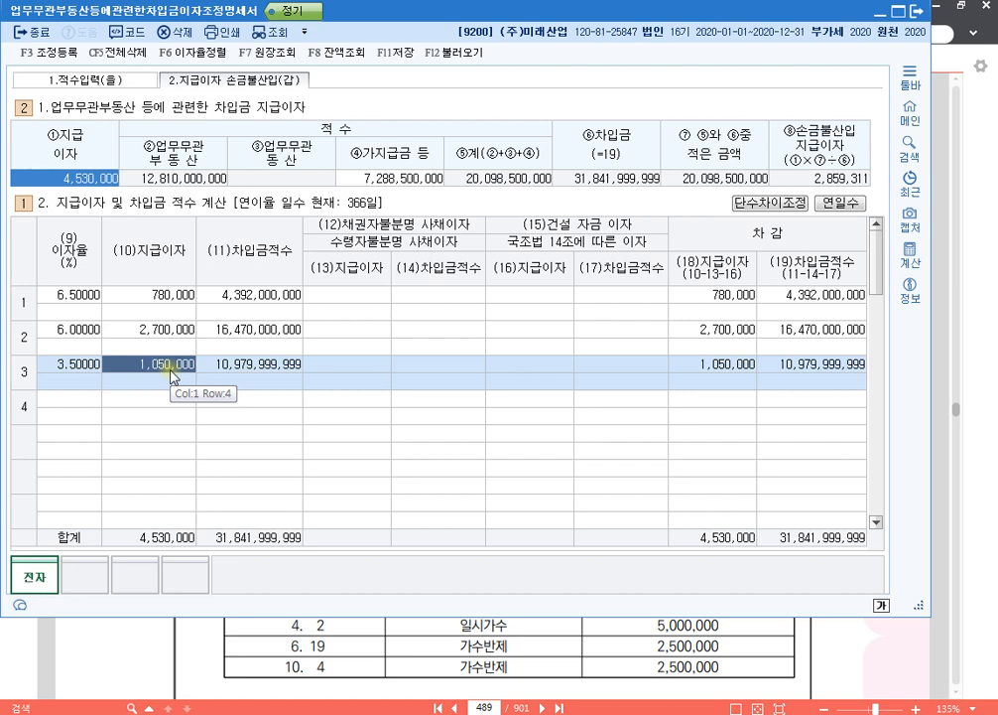
- Outline the (12) 채권자불분명·수령자불분명 사채이자 heading and its row 1 cells in blue with the screen pen, and clear the outlines
click(359, 315)
key(ctrl+1)
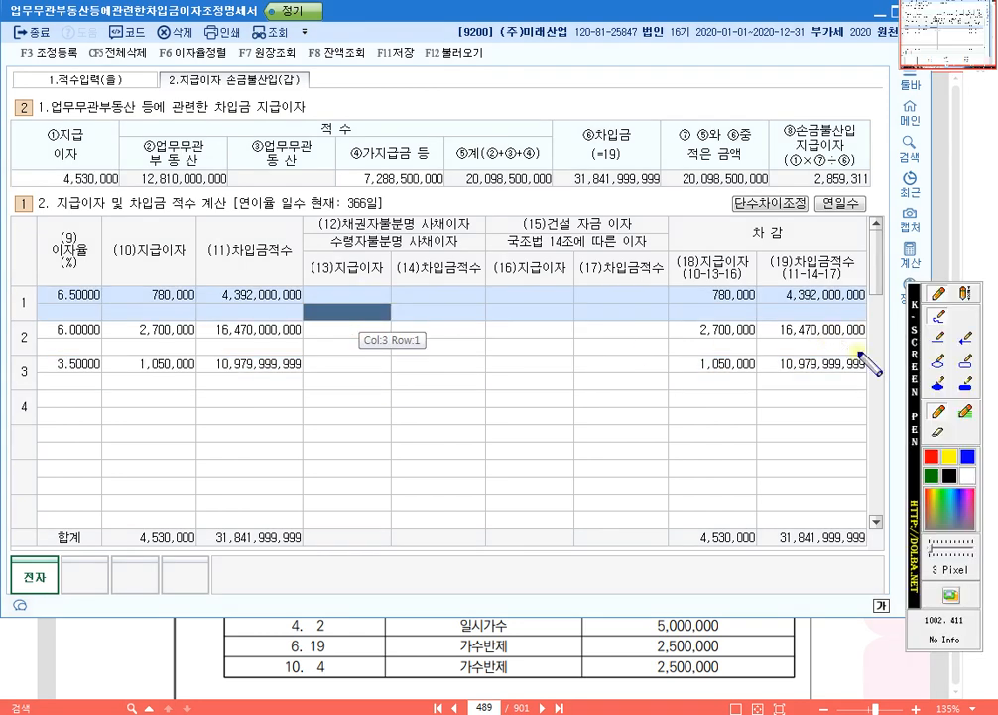
click(965, 362)
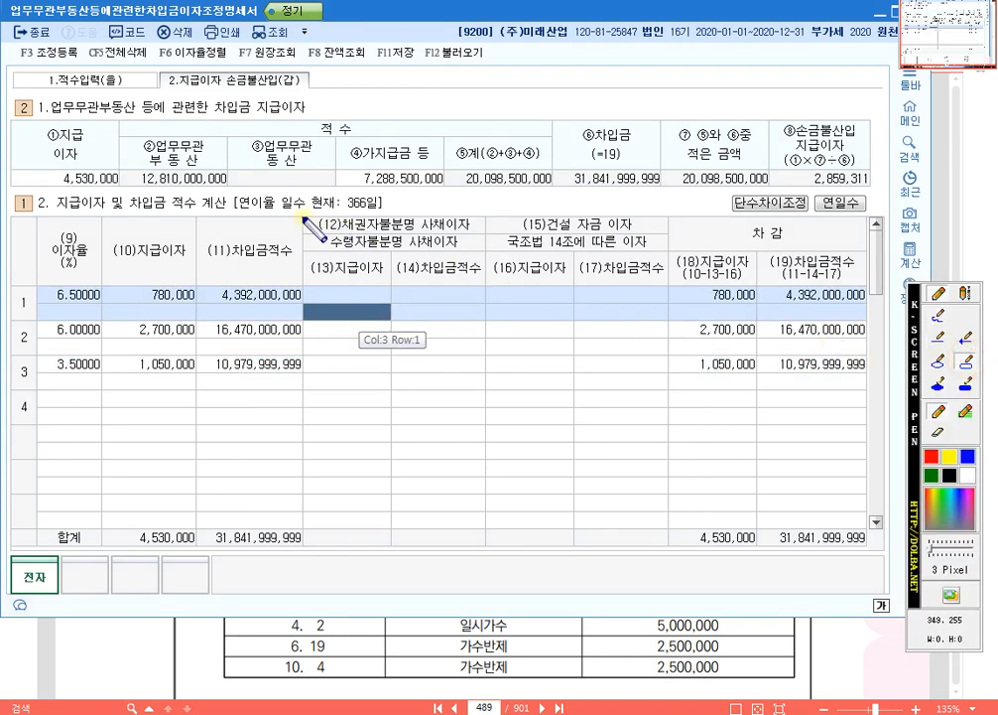
drag(304, 216, 485, 250)
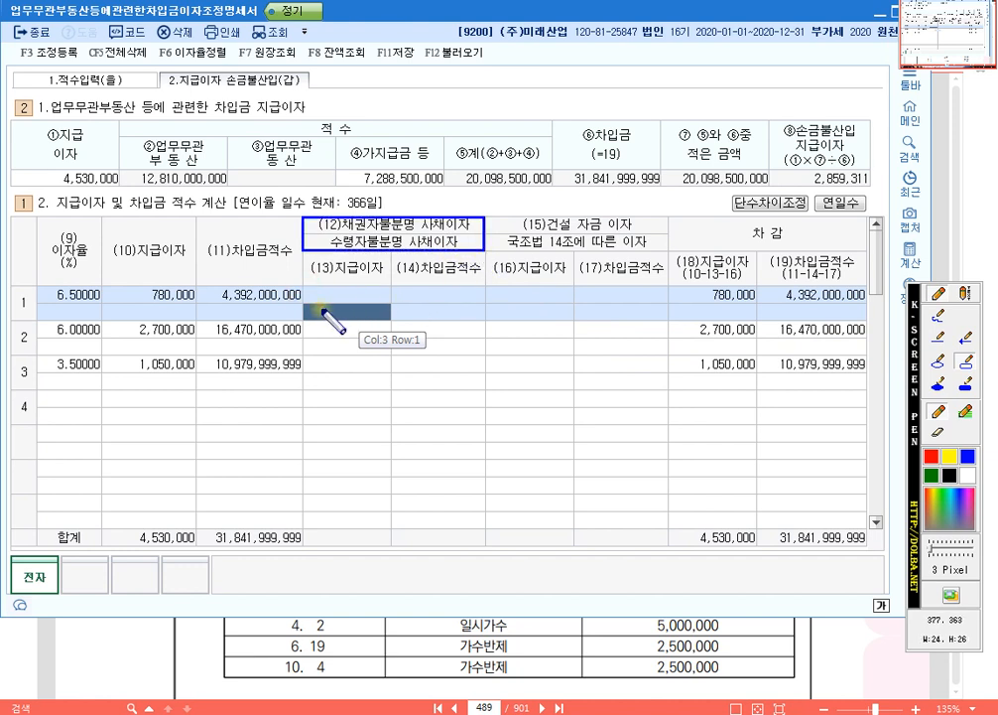
drag(323, 310, 488, 320)
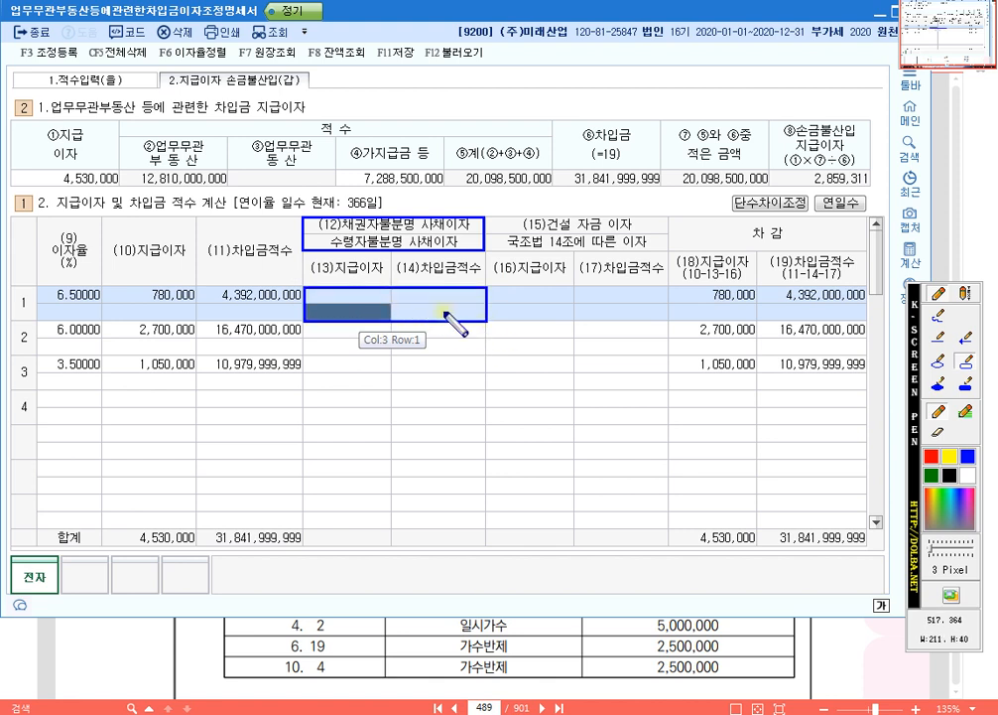
right_click(457, 309)
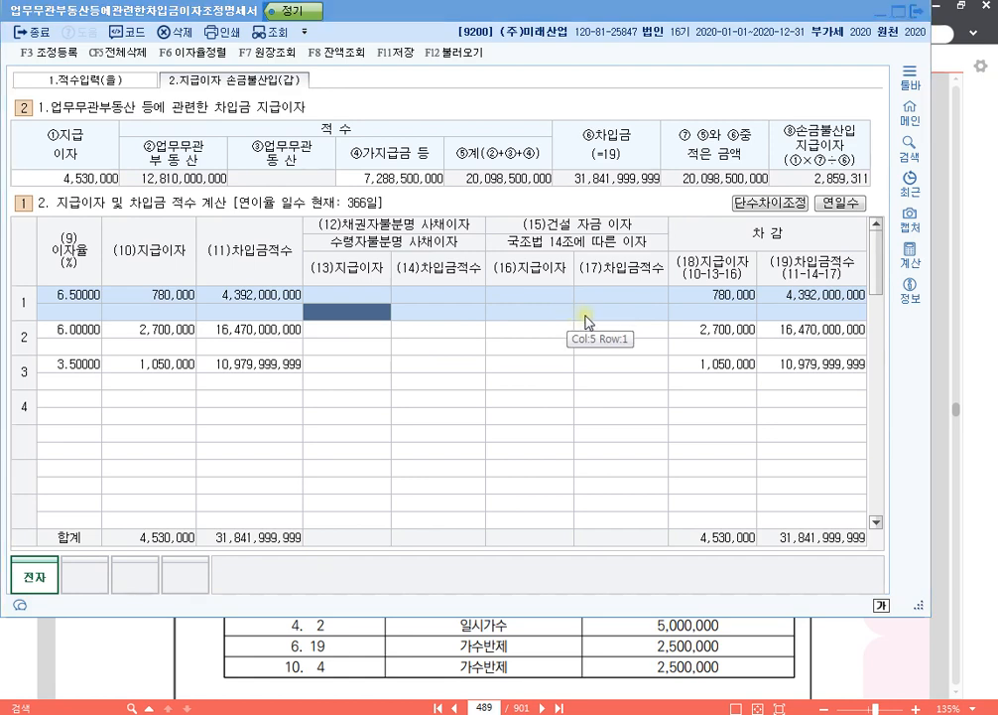
- Outline 채권자불분명 사채이자 and the upper line of row 1 in blue, and 수령자불분명 사채이자 and the lower line in red
key(ctrl+1)
click(964, 360)
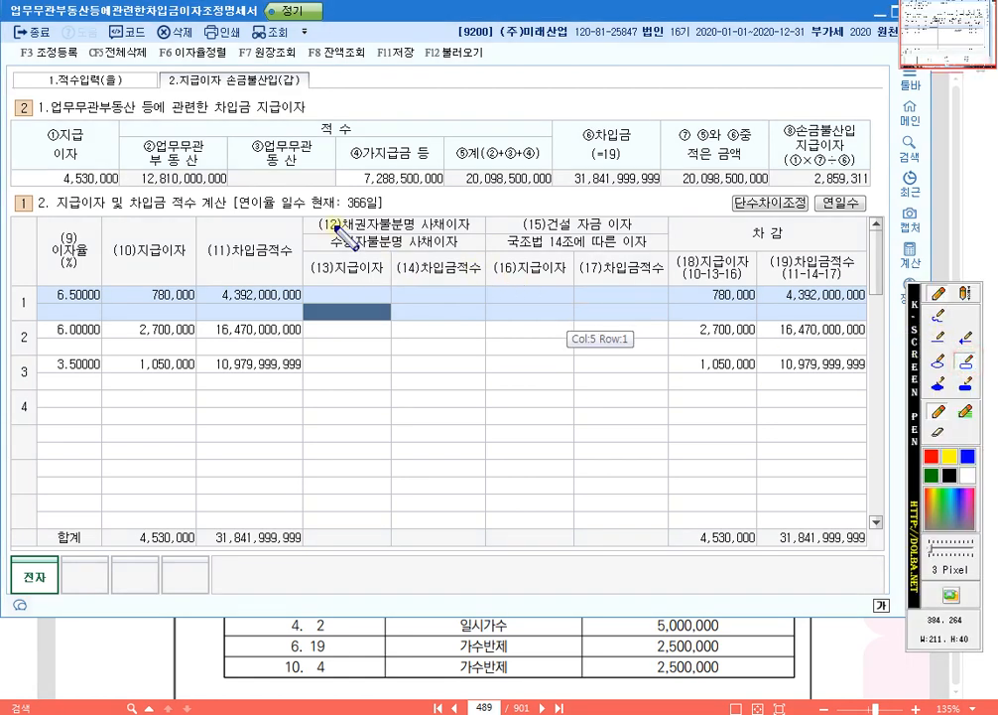
drag(310, 220, 477, 230)
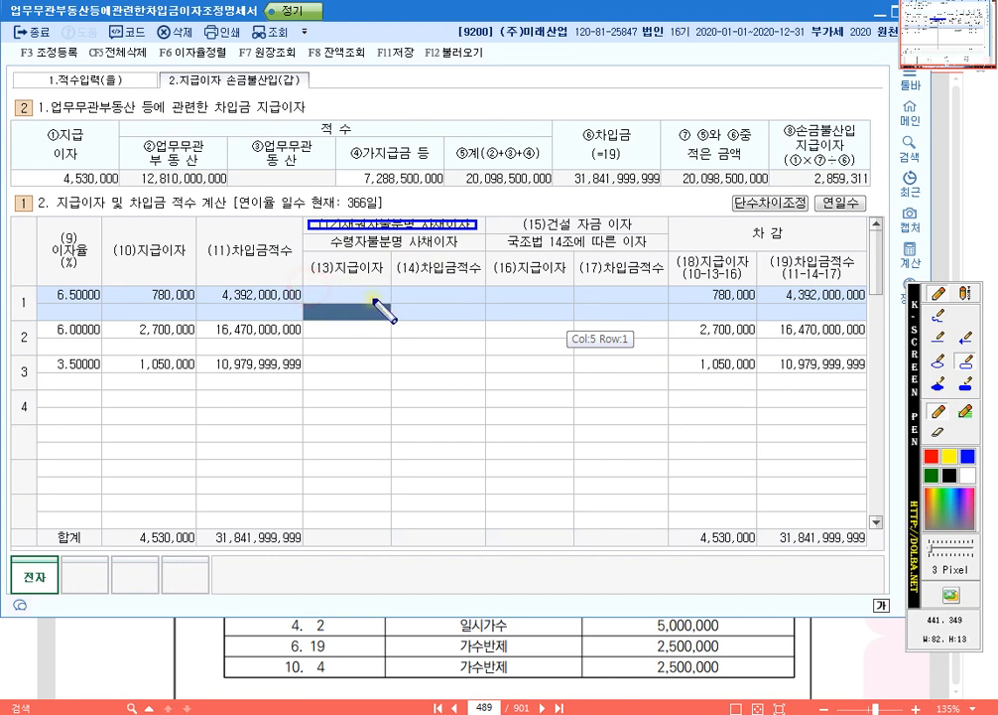
drag(309, 288, 477, 299)
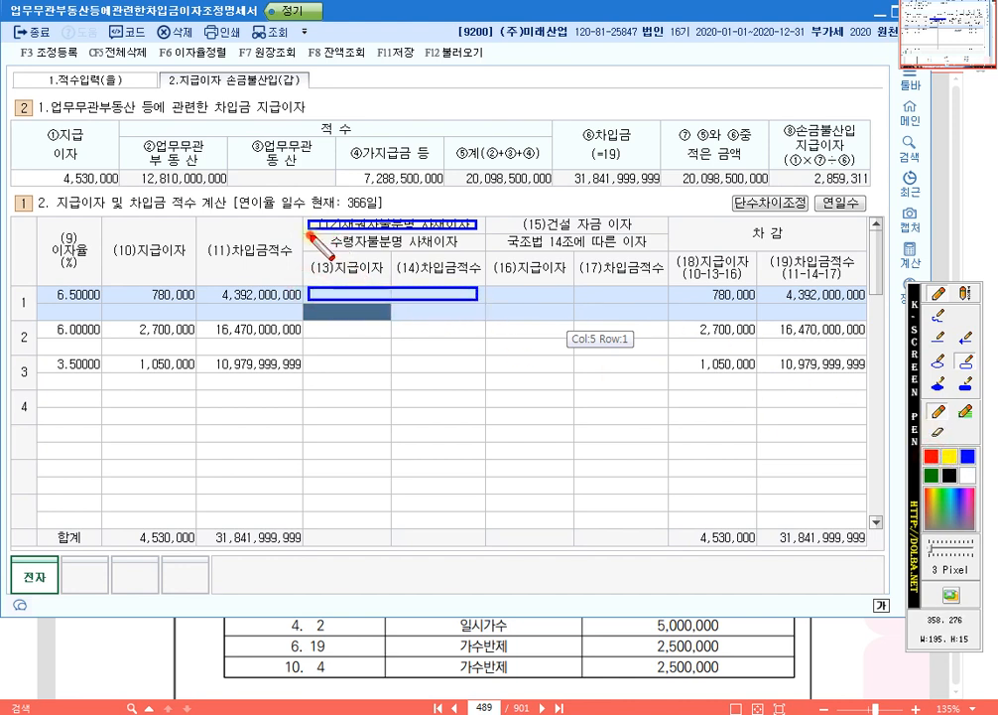
drag(309, 234, 474, 248)
drag(309, 306, 477, 318)
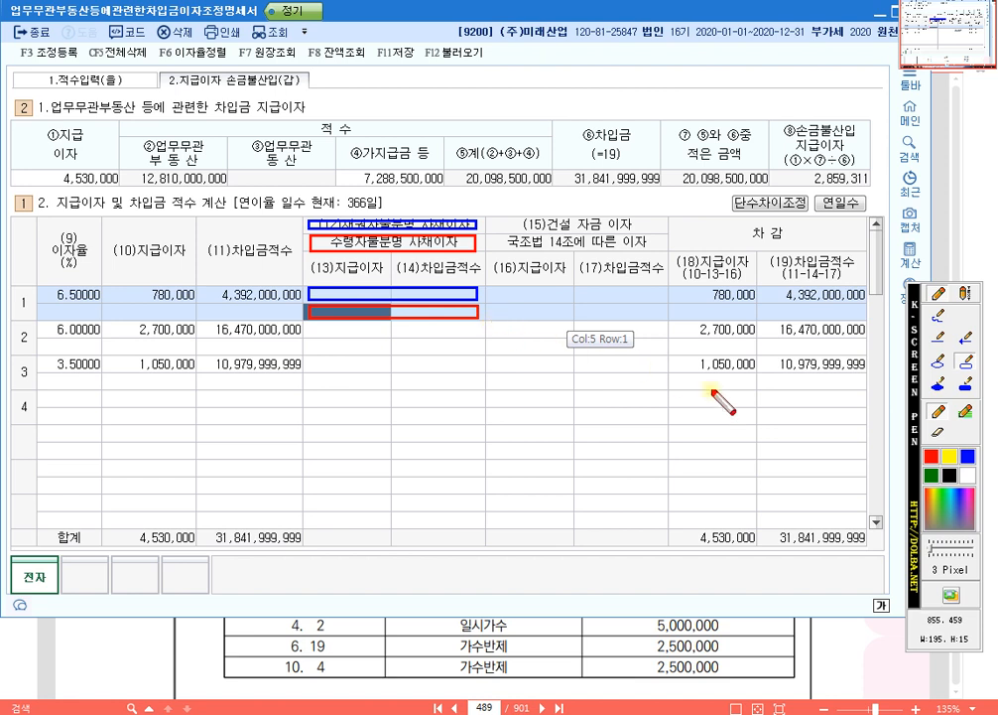
- Outline the (15)건설 자금 이자 heading and the matching upper line of row 1 in blue, and close the screen pen
click(967, 457)
drag(494, 219, 658, 232)
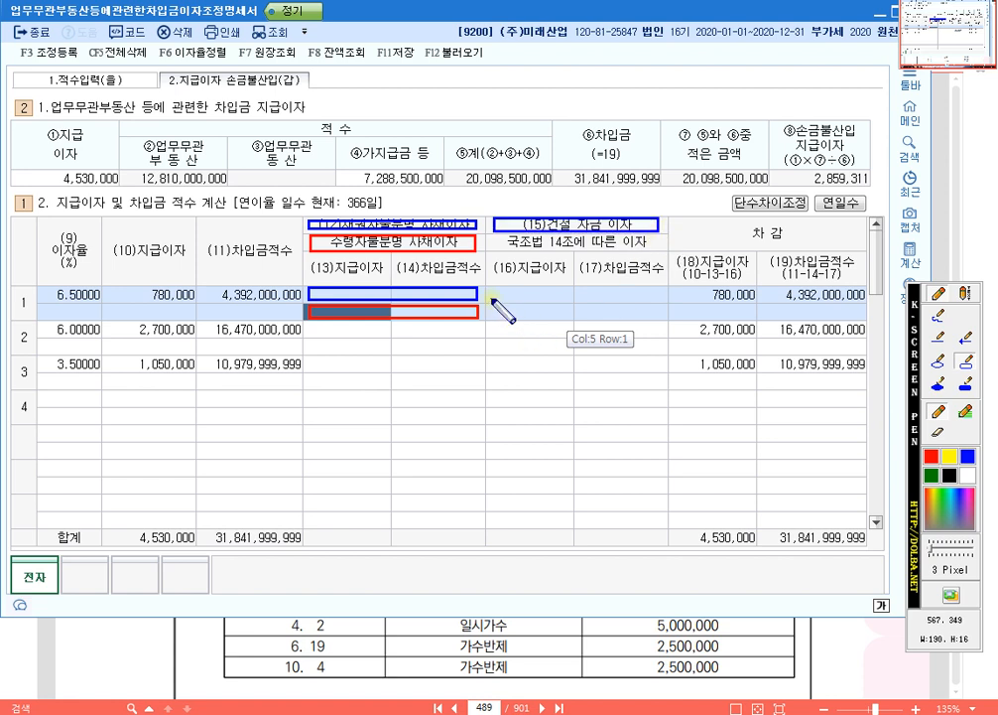
drag(492, 290, 655, 300)
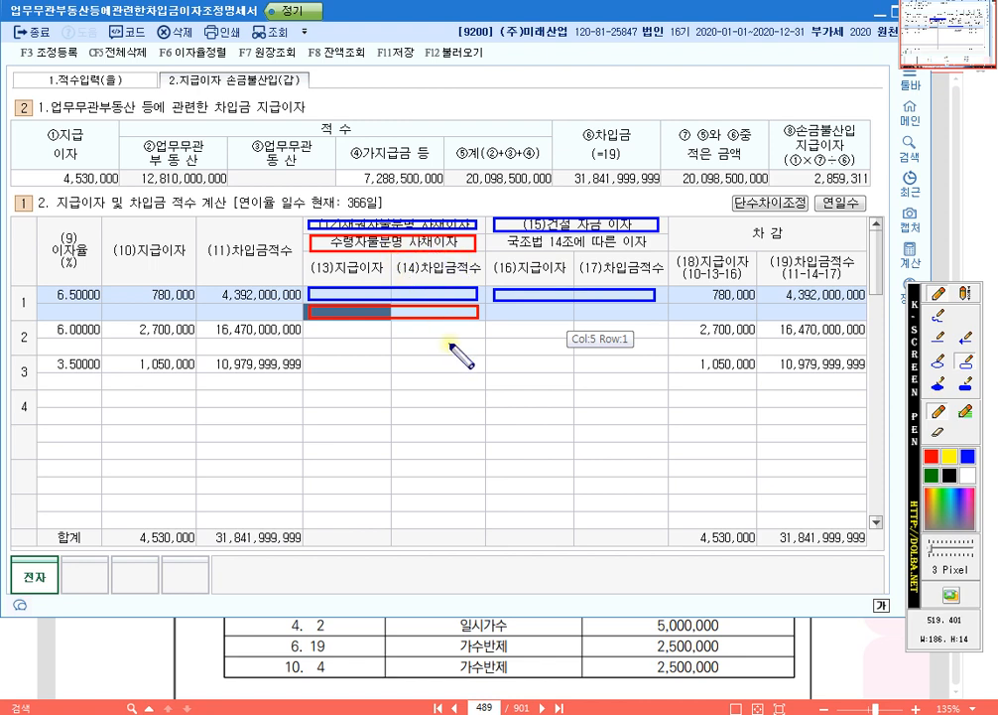
key(Escape)
- Set the 건설 자금 이자 (16)지급이자 of the 3.5% row to 352,876
click(73, 365)
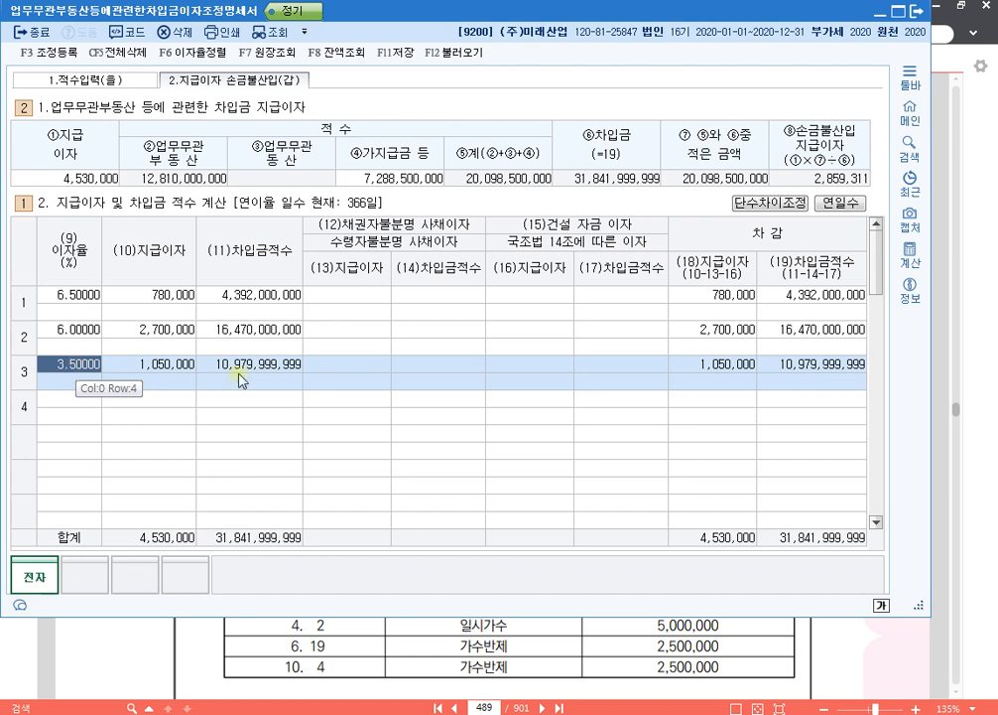
click(557, 365)
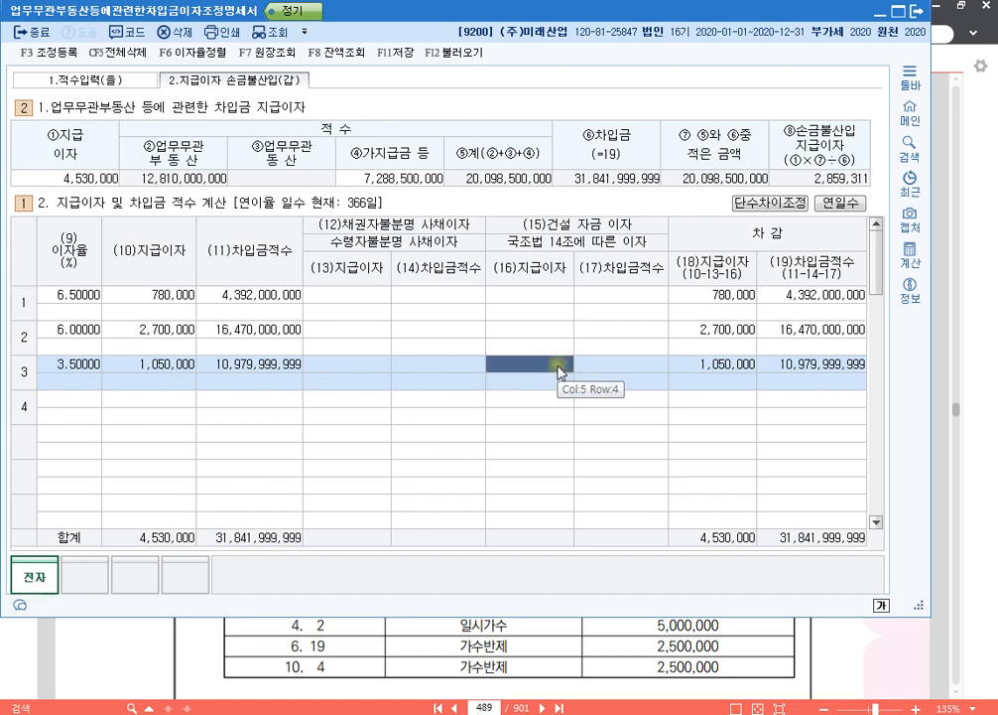
text(352676)
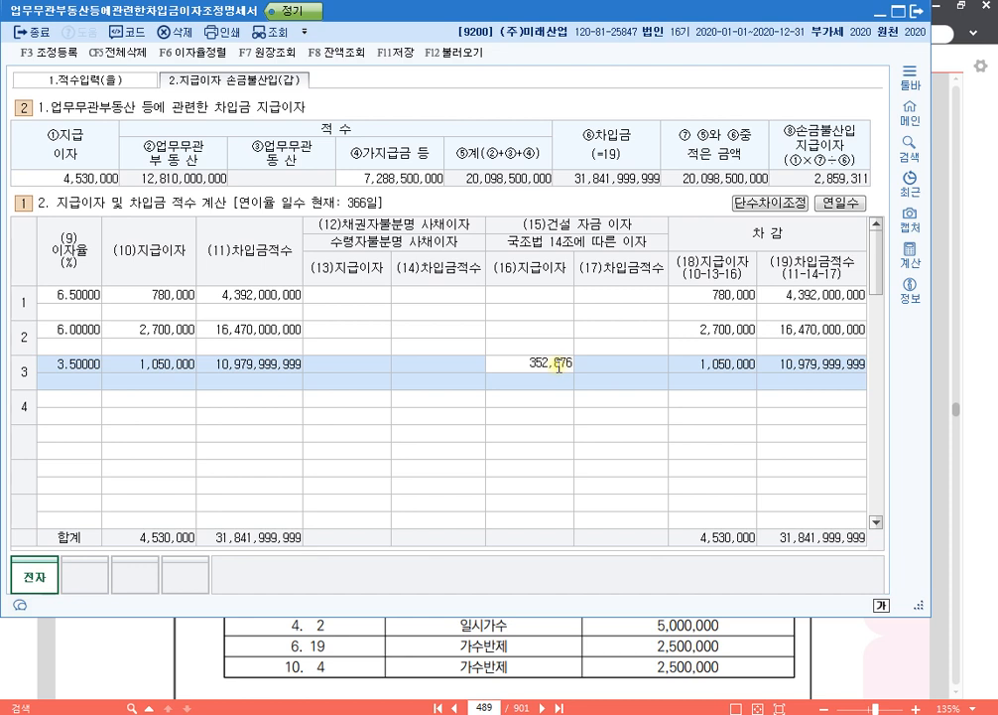
key(Return)
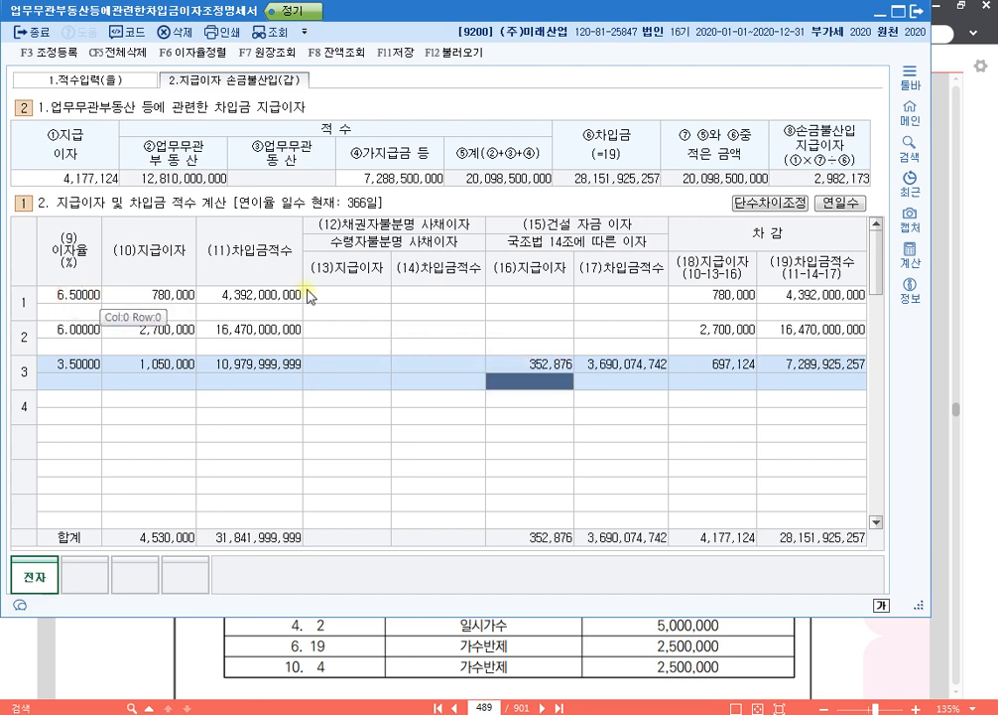
- Try 780,000 as the 채권자불분명 사채이자 (13)지급이자 of the 6.5% row, and reset it to 0
click(358, 297)
text(7800000)
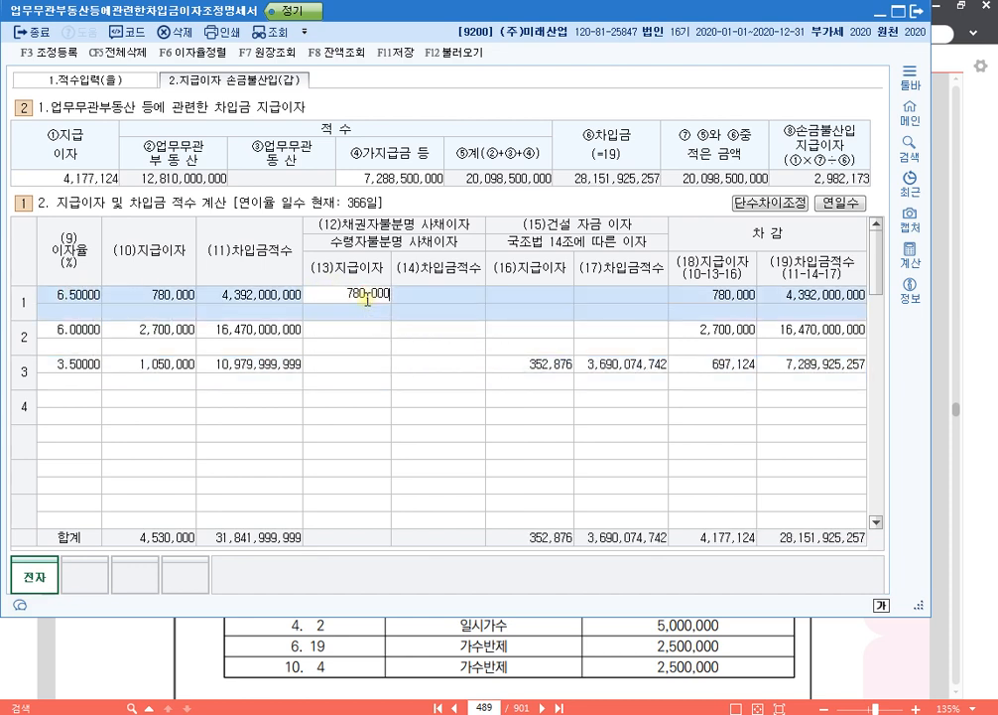
key(Return)
click(365, 298)
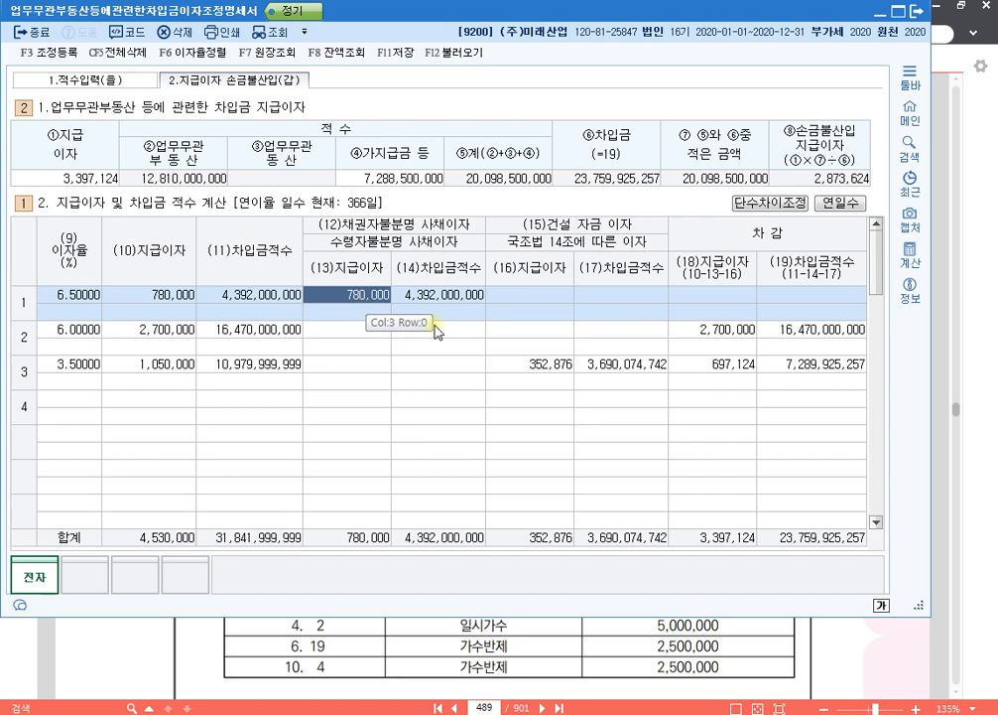
text(0)
click(381, 310)
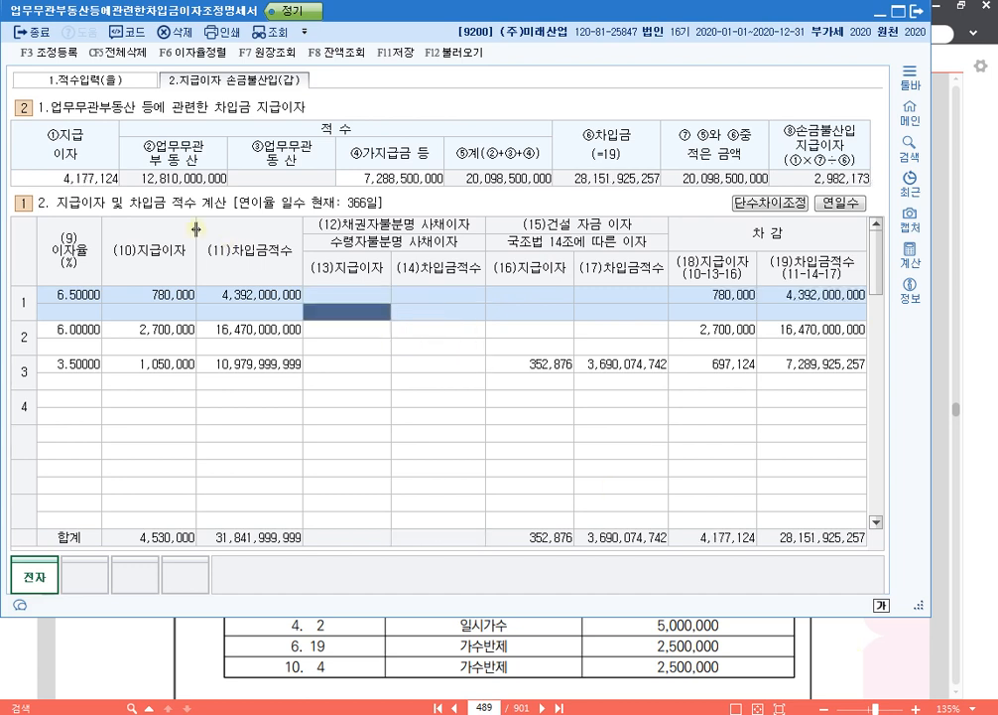
click(83, 178)
- Enter 780,000 as the (13)지급이자 on the upper, 채권자불분명 사채이자 line of the 6.5% row
click(337, 296)
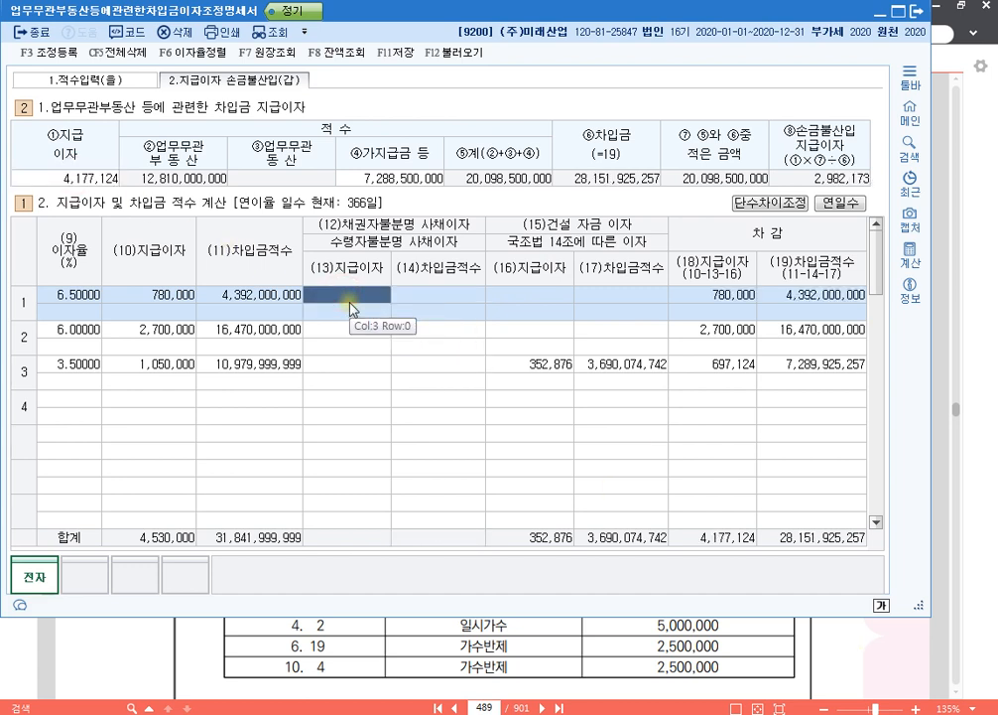
text(7800000)
click(352, 311)
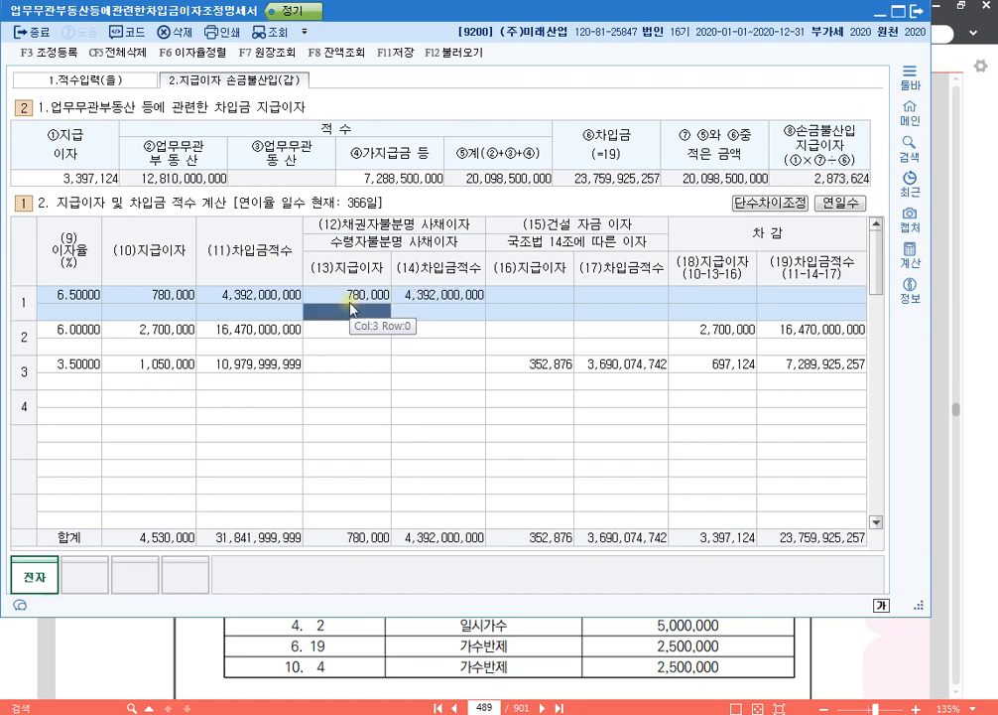
- Check the ①지급이자 total against the upper and lower (13) and (16) 지급이자 lines of row 1
click(94, 179)
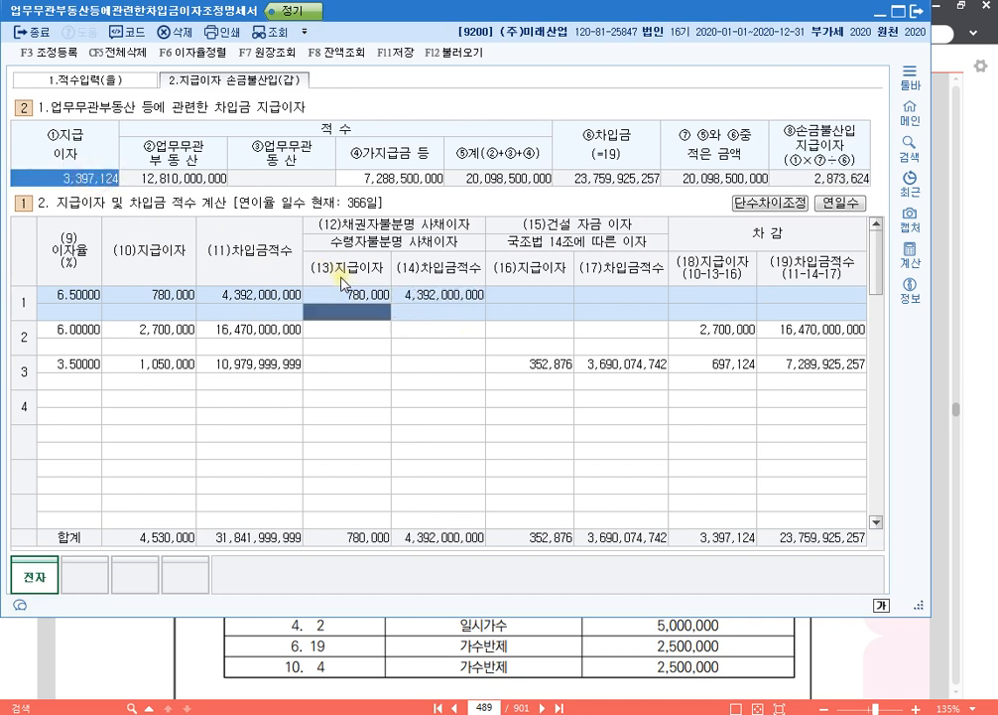
click(341, 296)
click(367, 313)
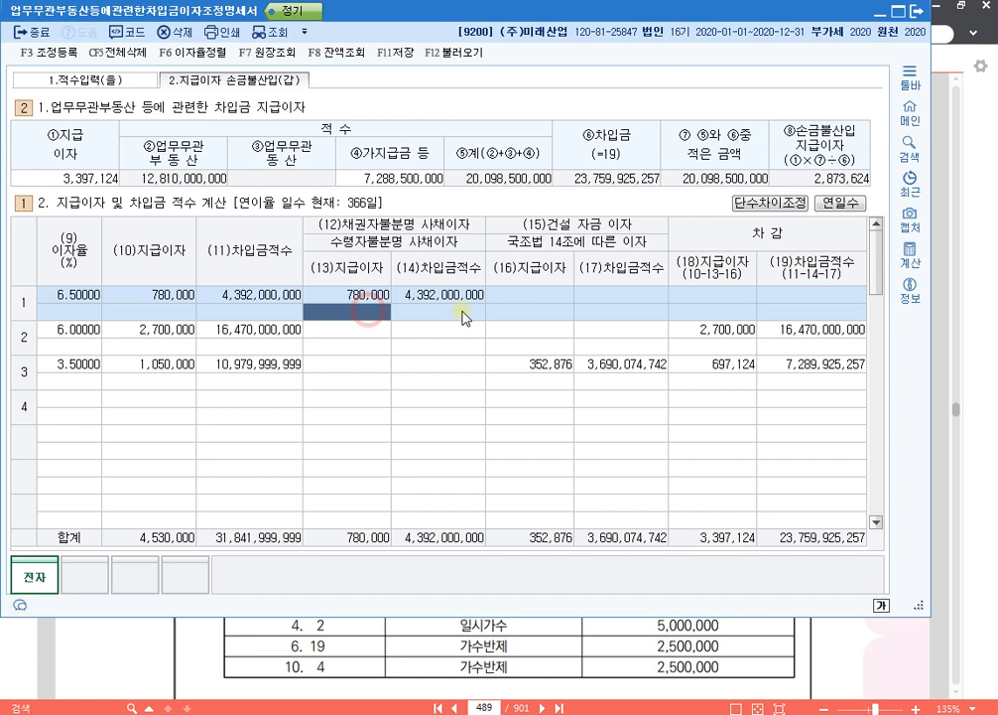
click(548, 296)
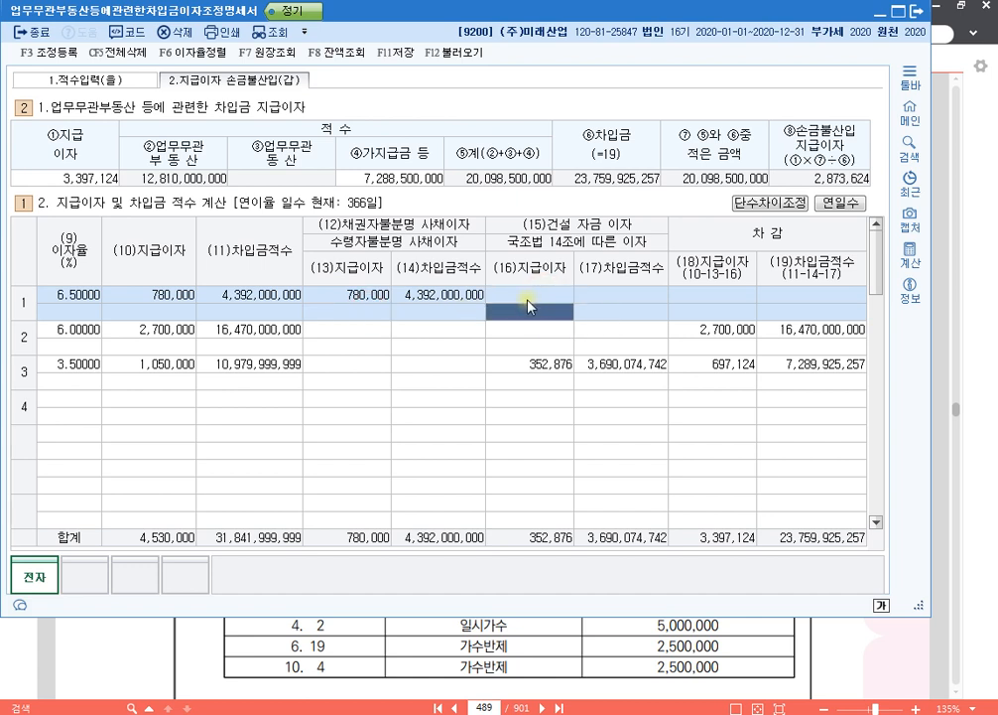
click(542, 312)
click(76, 177)
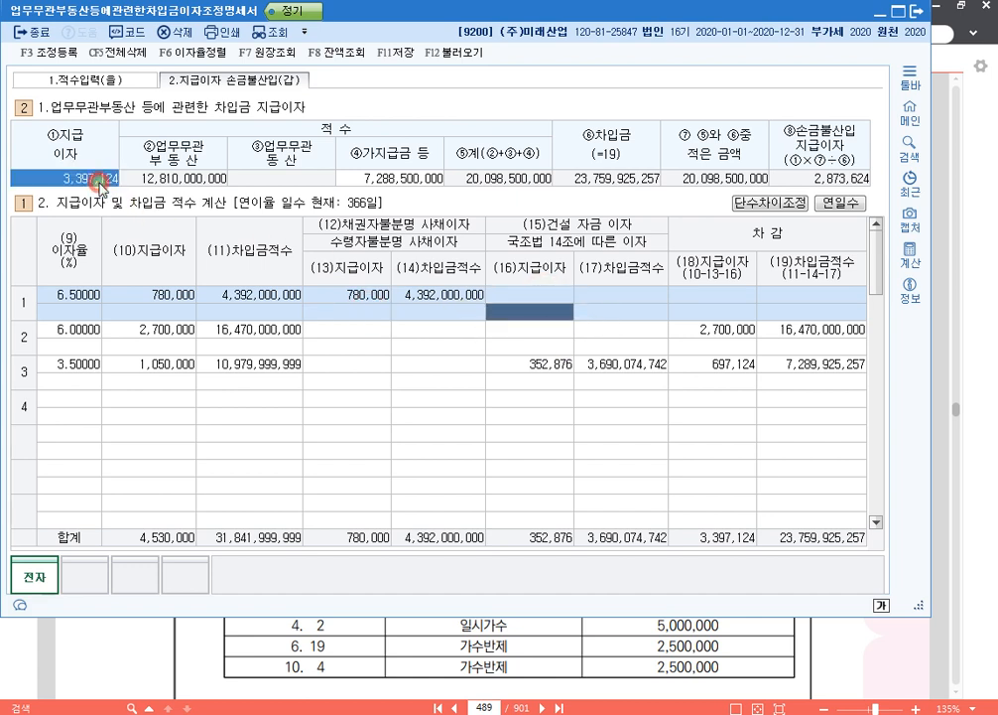
- Outline the ⑧손금불산입 지급이자 amount, row 1's (13)지급이자 and row 3's (16)지급이자 in blue with the screen pen
key(F9)
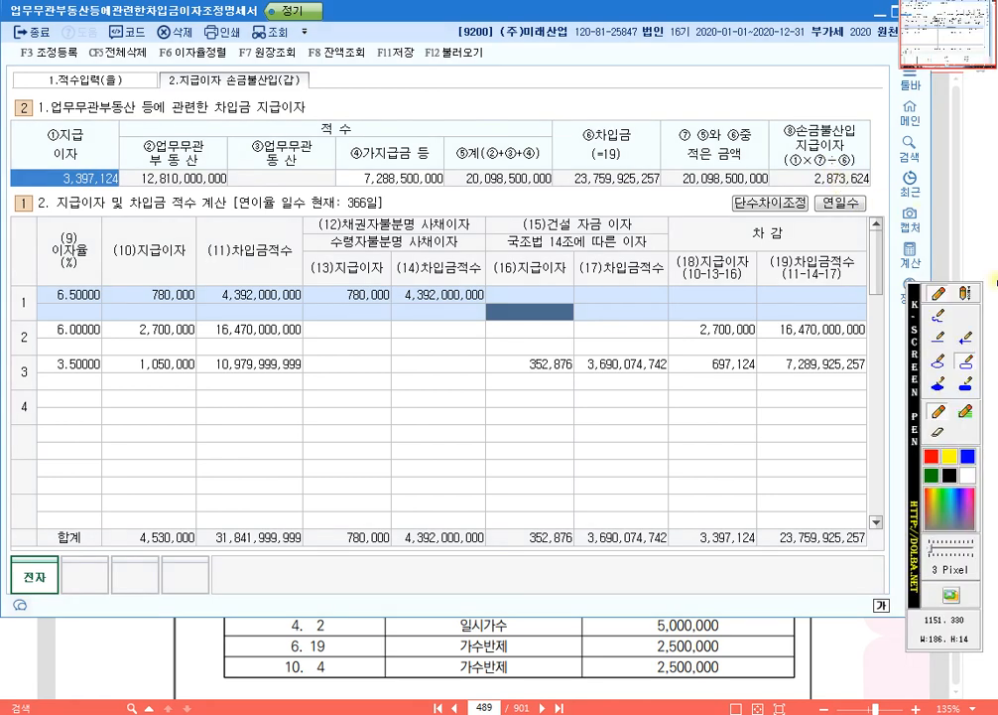
drag(778, 165, 874, 187)
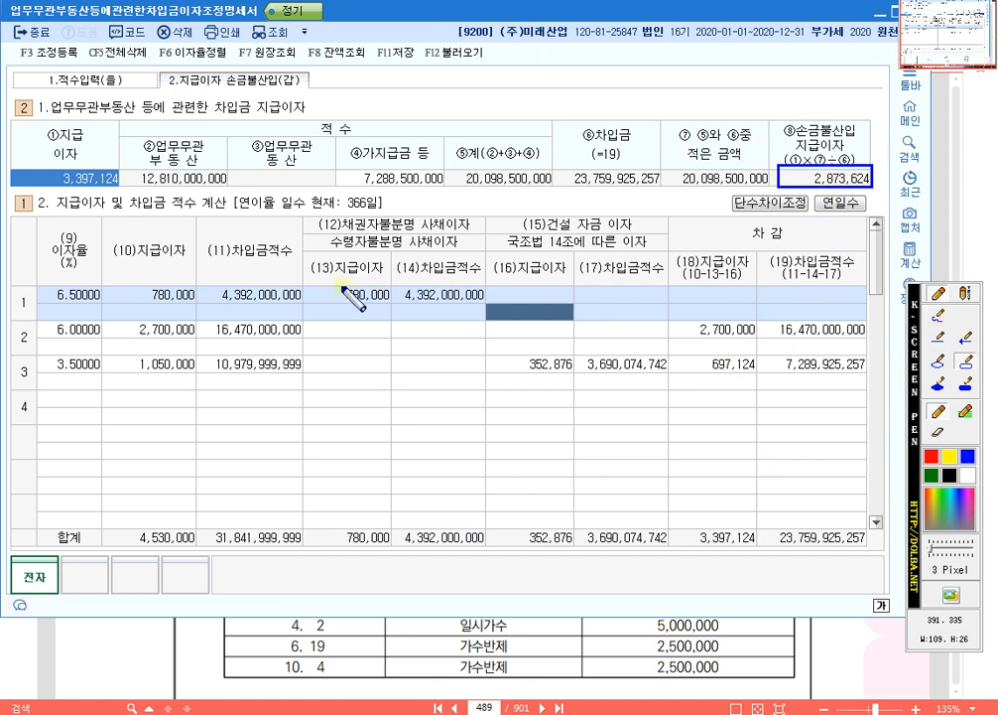
drag(309, 284, 393, 304)
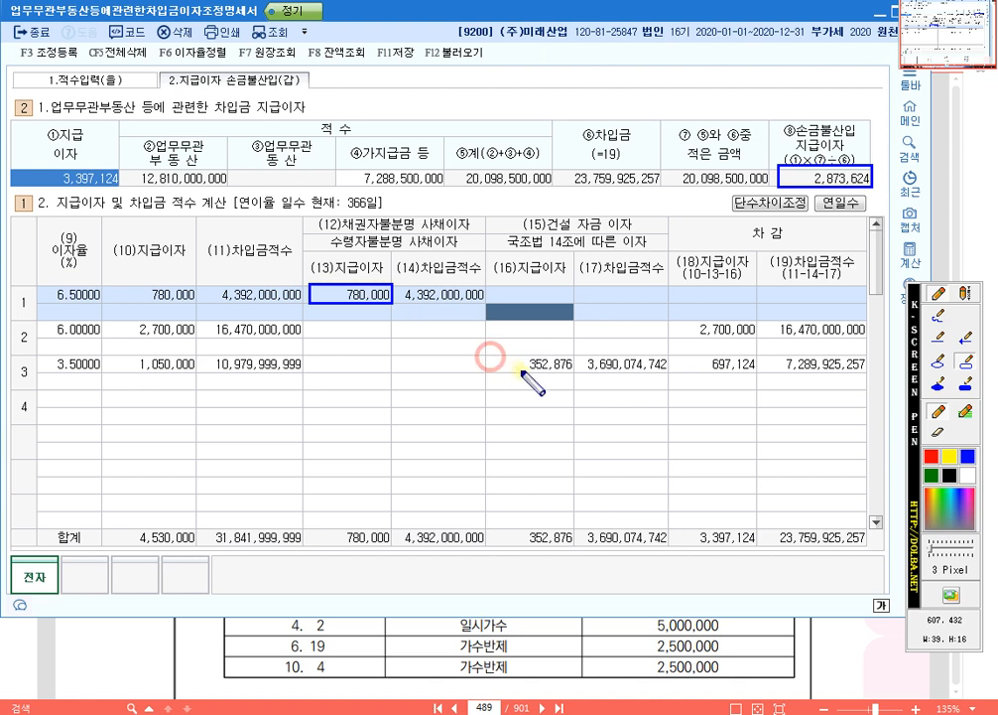
drag(490, 356, 574, 373)
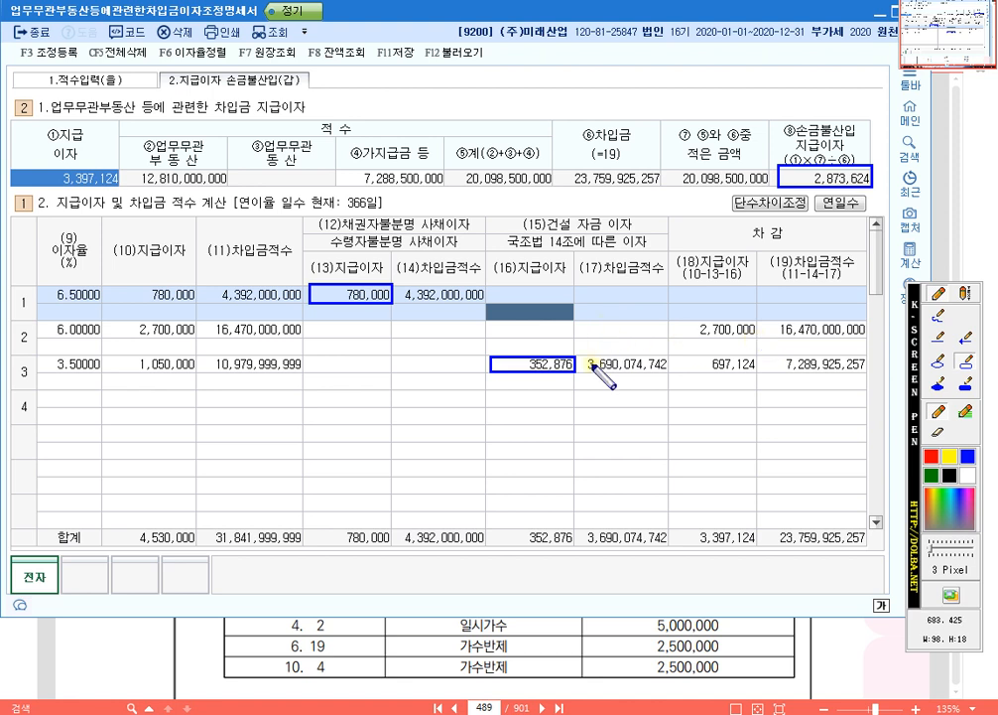
- Clear the pen outlines and check the PDF example's notes on the 3.5% 건설자금이자 and 6.5% 채권자 불분명 사채이자
key(Escape)
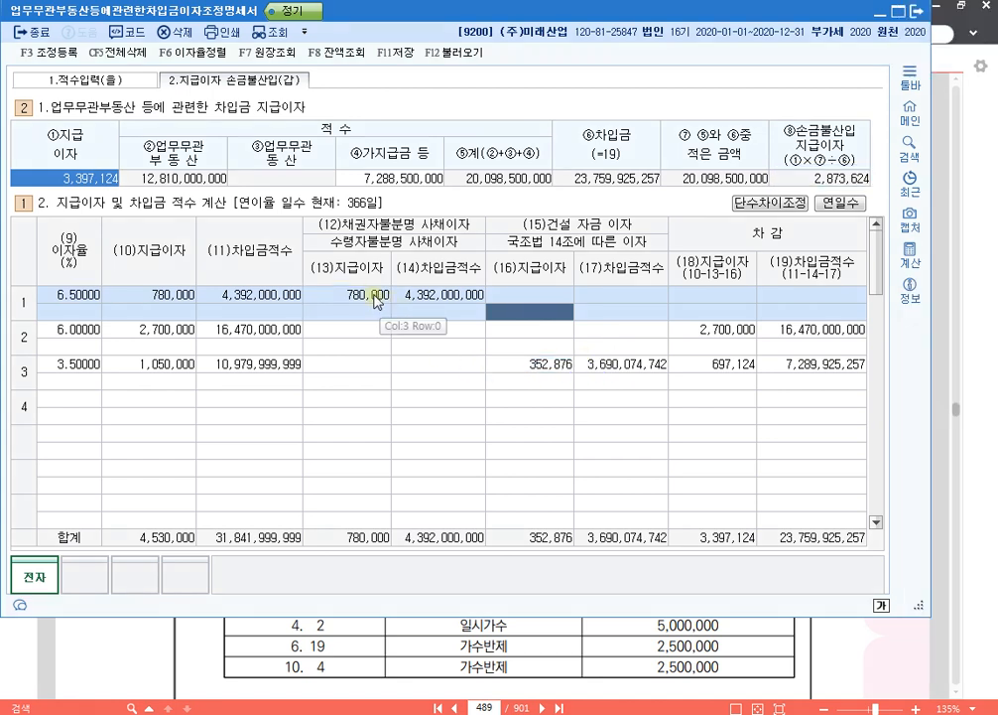
click(374, 298)
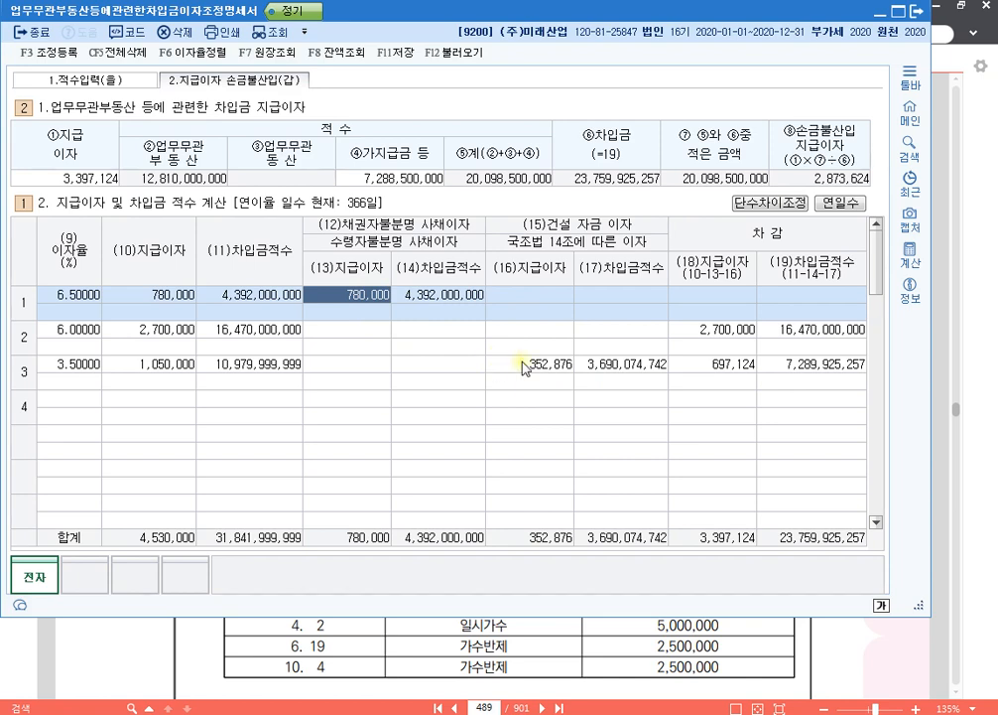
click(583, 653)
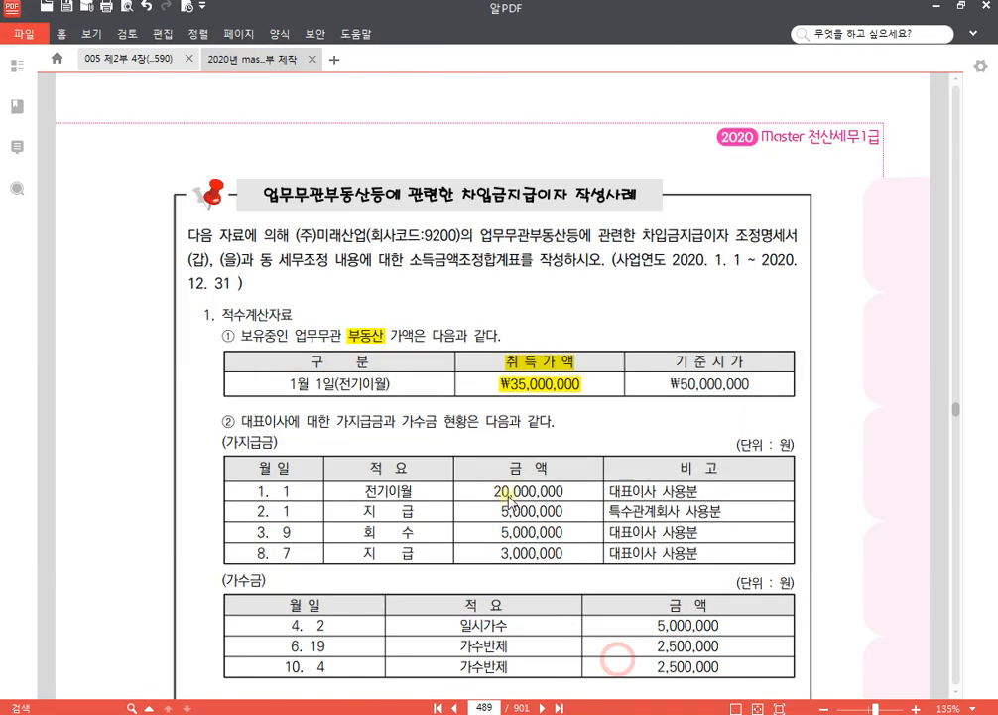
scroll(536, 516, down, 4)
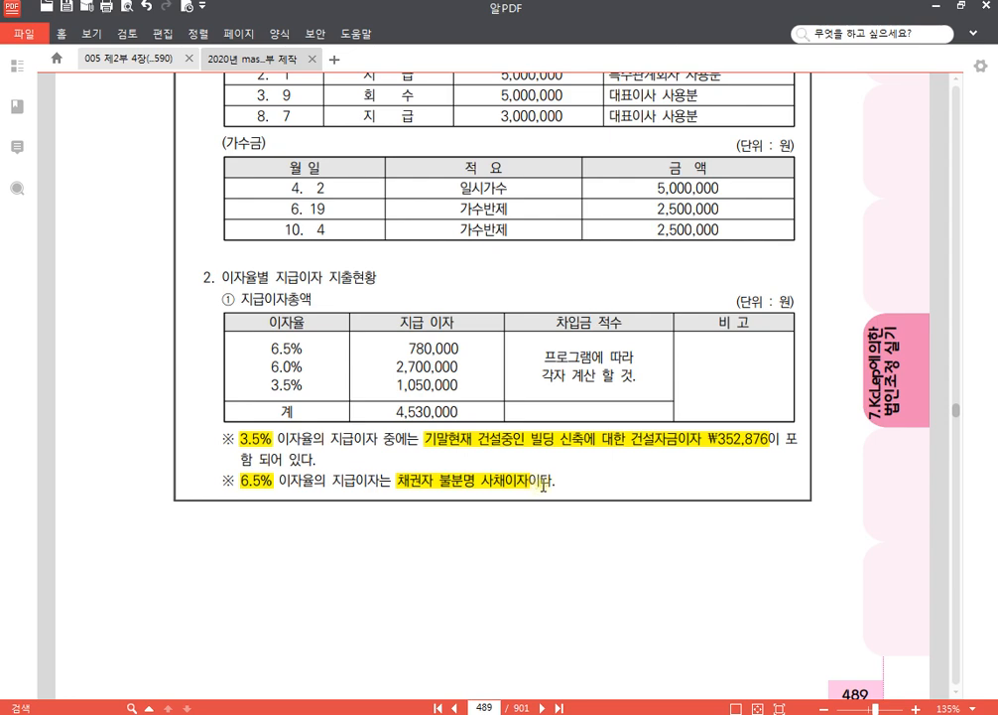
key(alt+Tab)
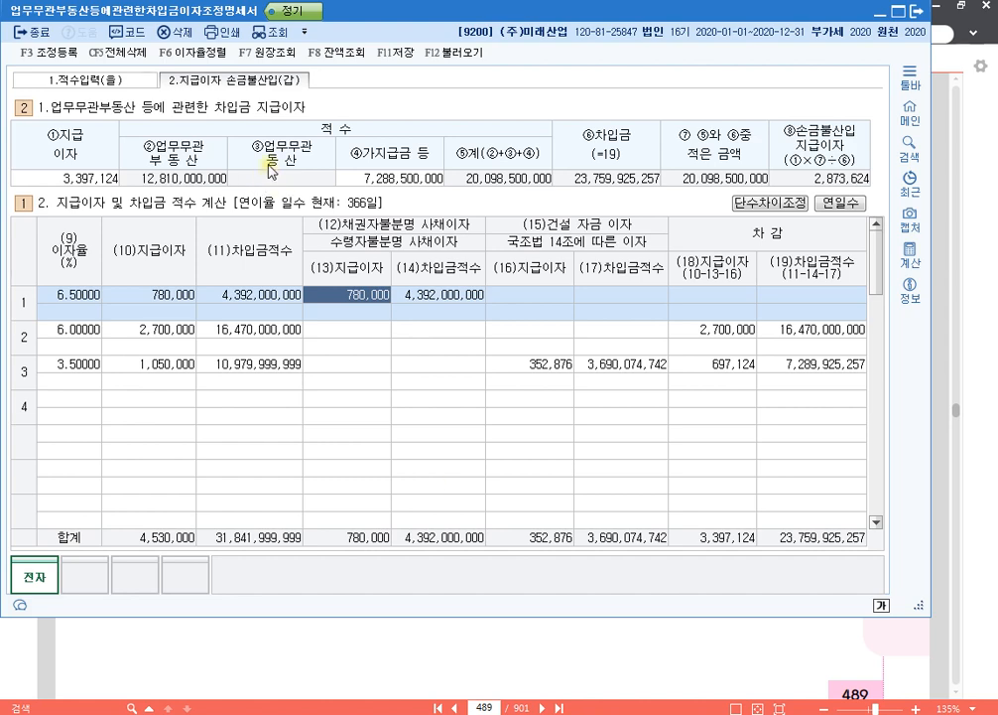
- Open 조정 등록 and select the first empty row of the 익금산입 및 손금불산입 list
key(F3)
scroll(218, 223, down, 6)
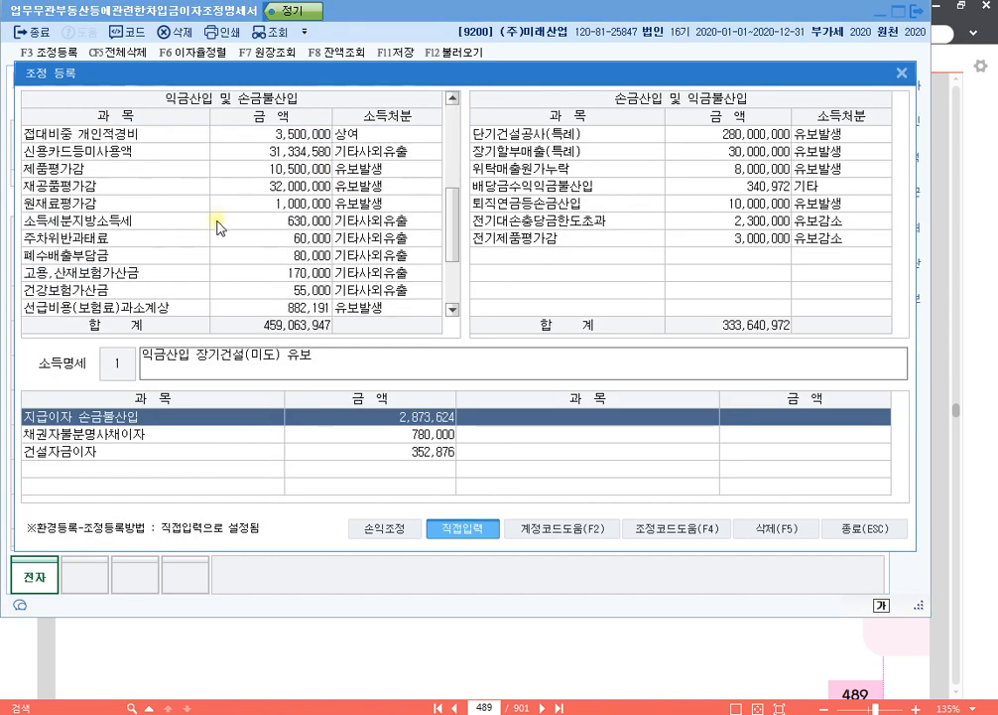
drag(283, 74, 288, 22)
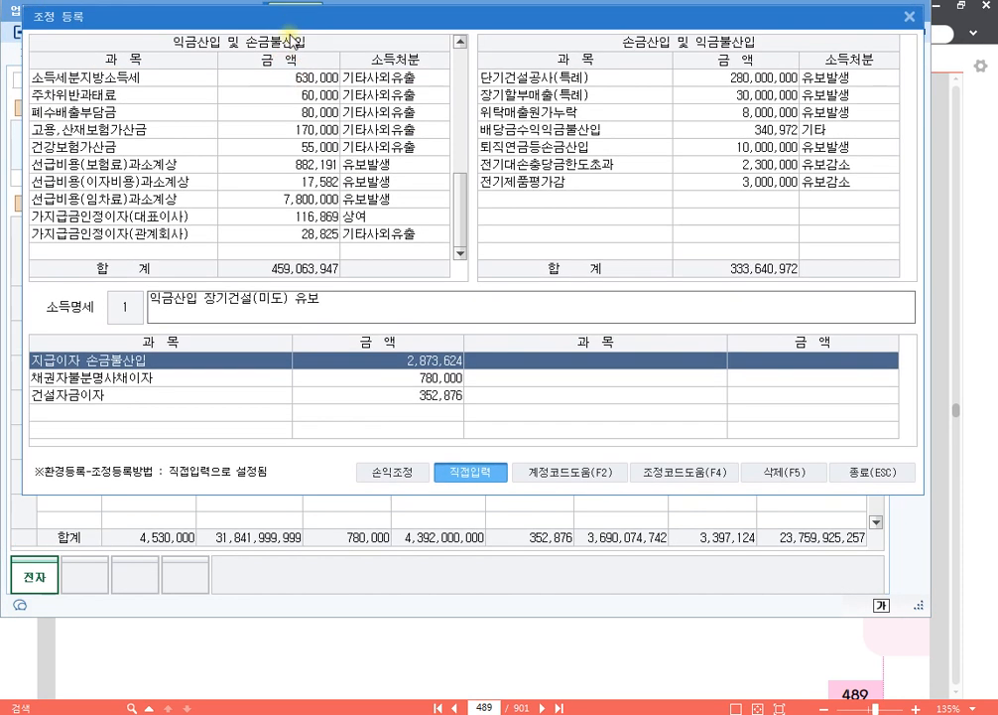
click(149, 250)
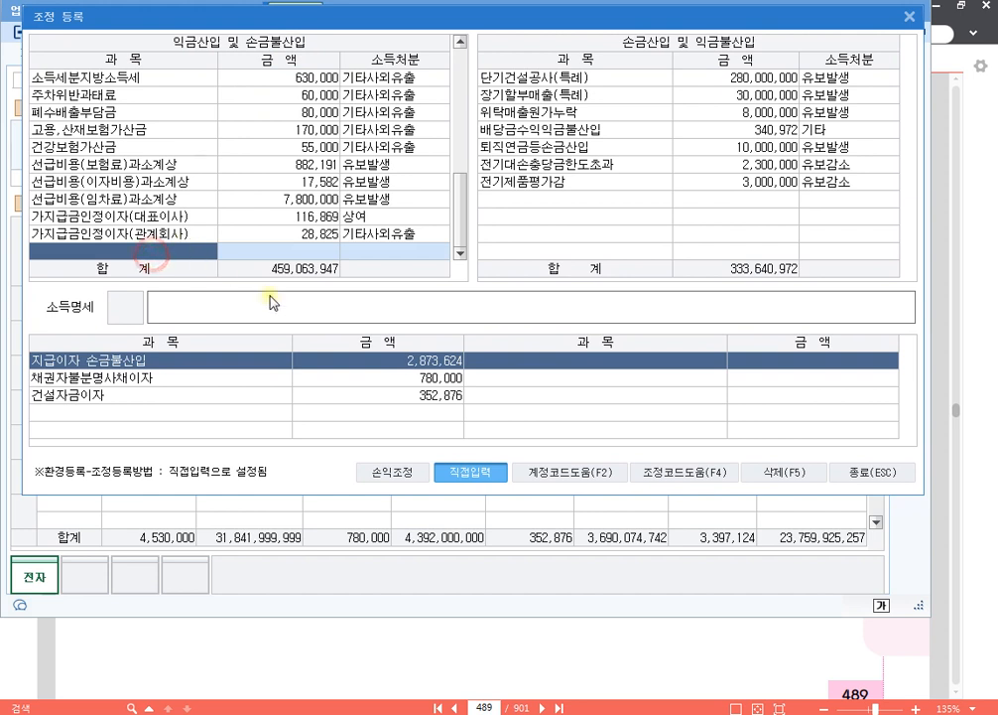
- Register 업무무관자산지급이자 as a 손금불산입 item of 2,873,624 with disposition 기타사외유출
click(273, 361)
click(273, 361)
click(434, 360)
click(434, 361)
double_click(199, 253)
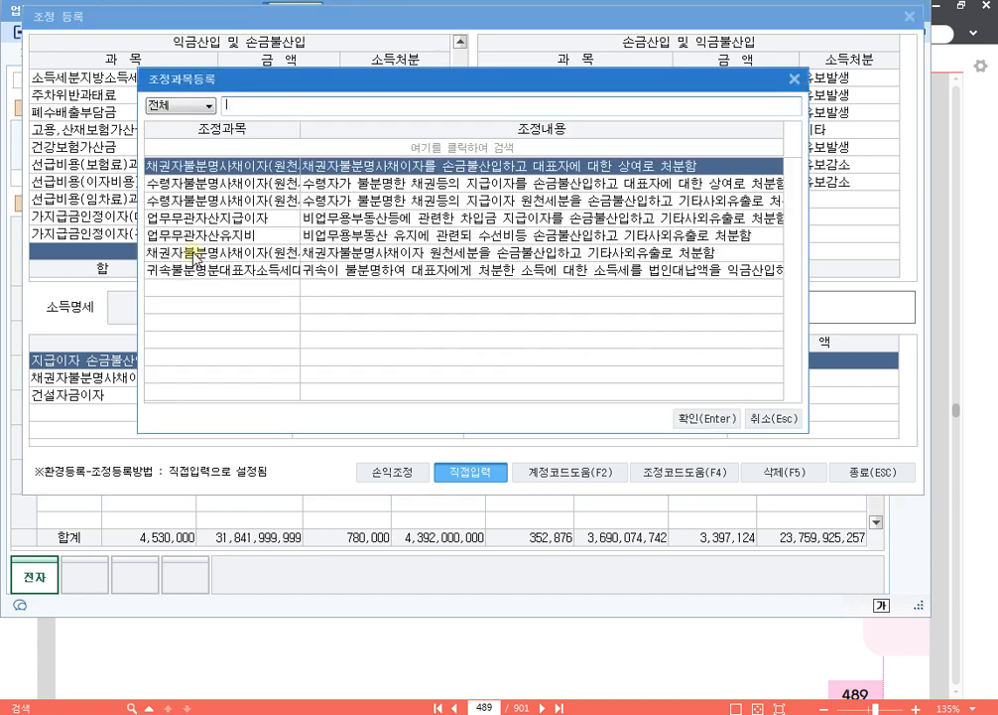
click(252, 217)
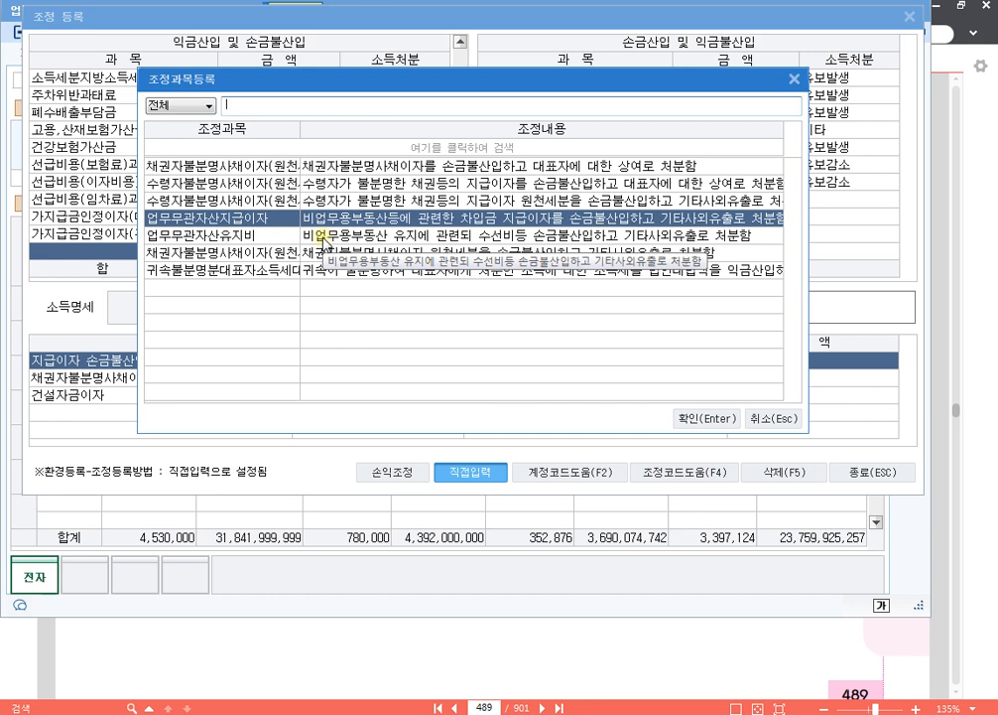
click(705, 418)
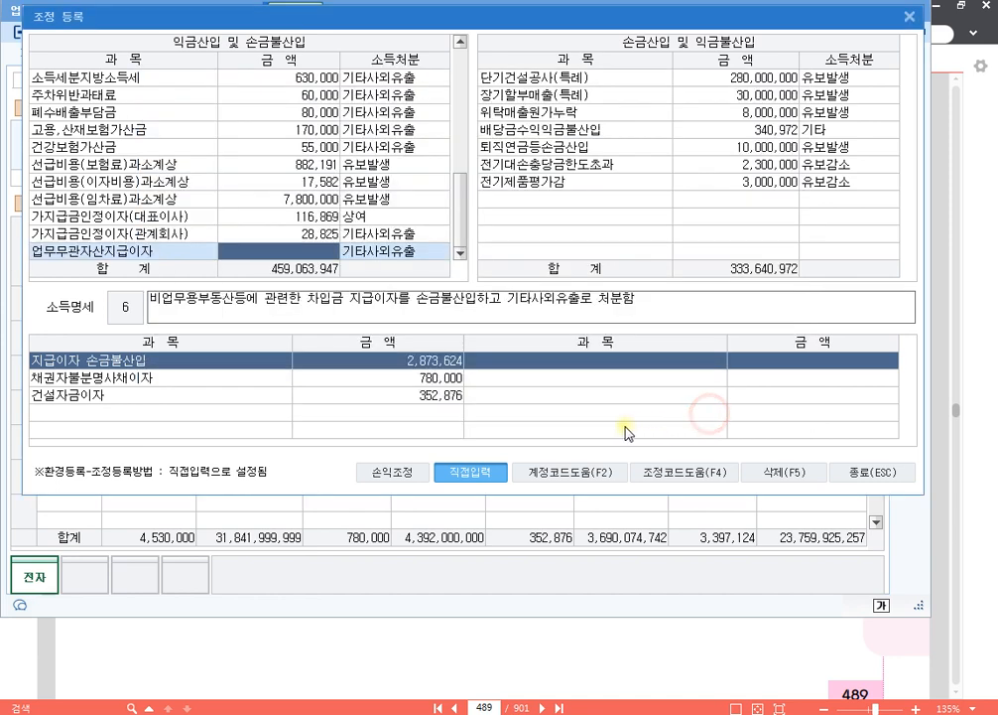
text(2,873,624)
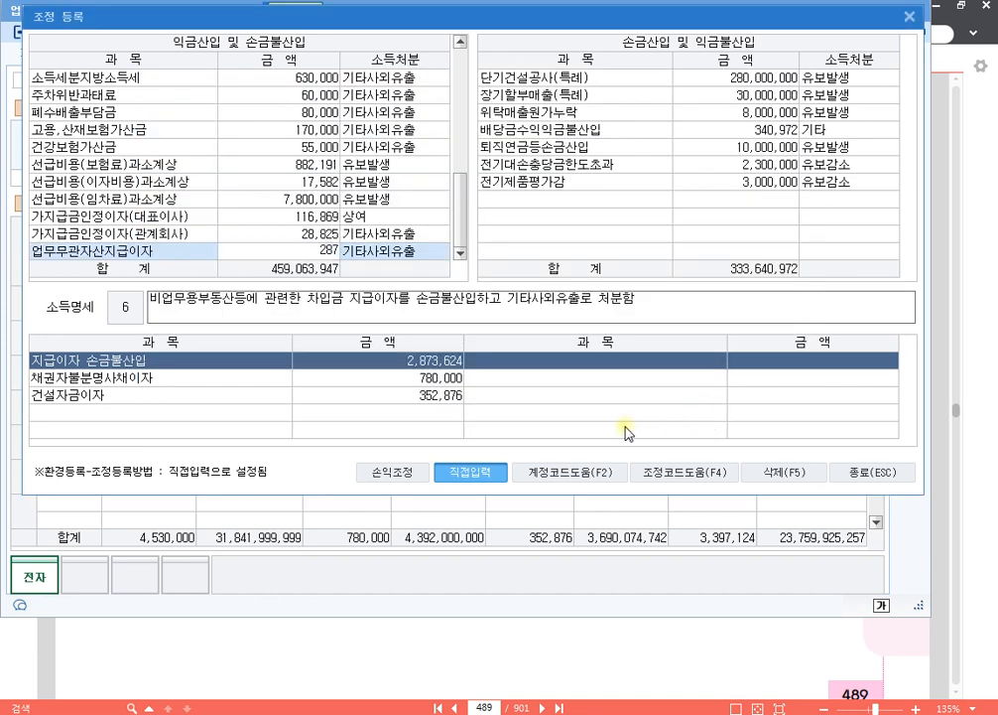
key(Return)
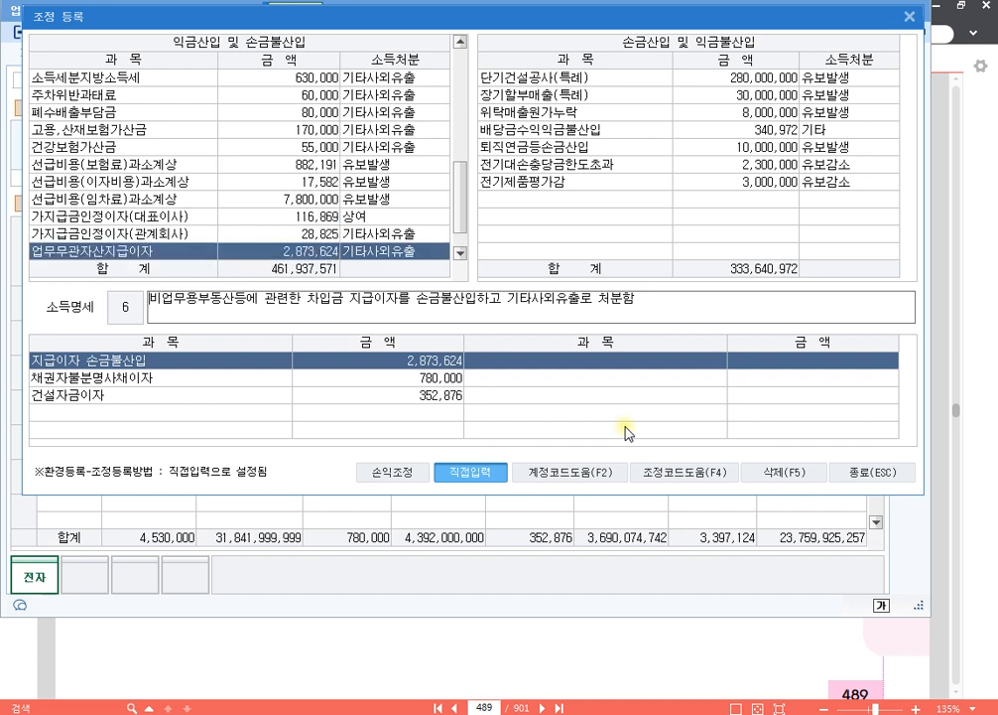
key(Return)
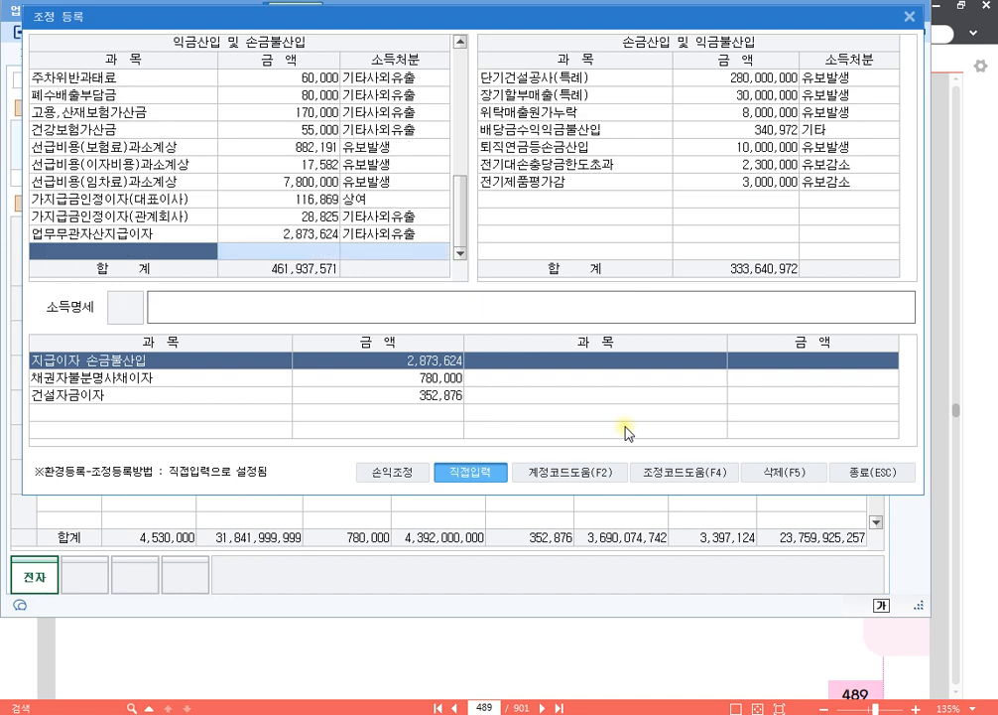
- Open the 조정과목 code list for the next empty row and widen its 조정과목 column to show full item names
key(F4)
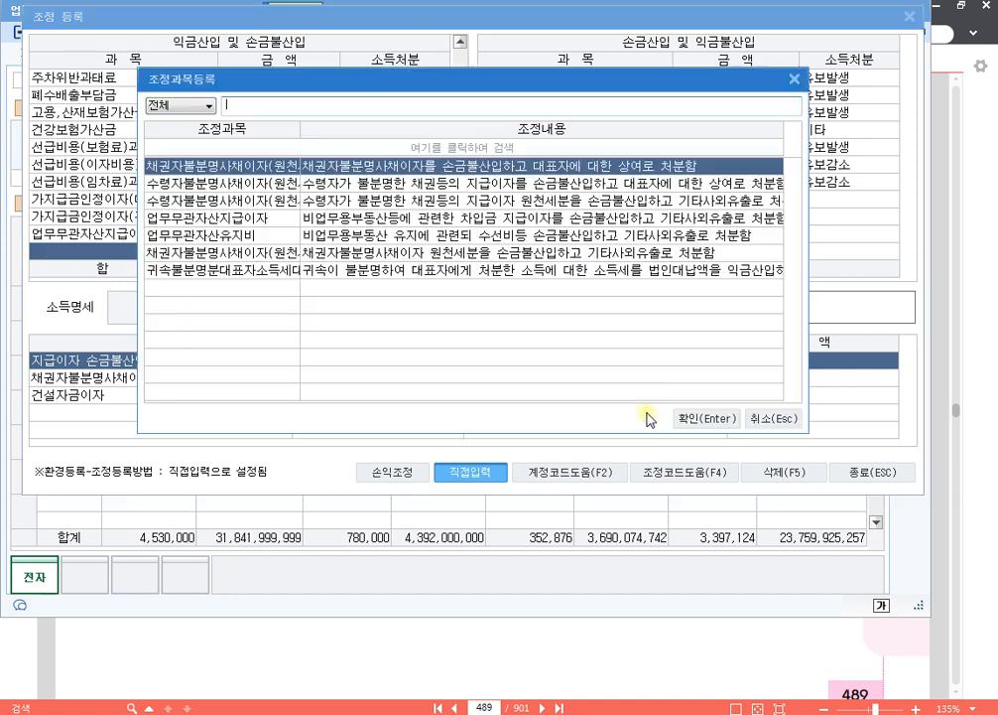
drag(554, 81, 569, 50)
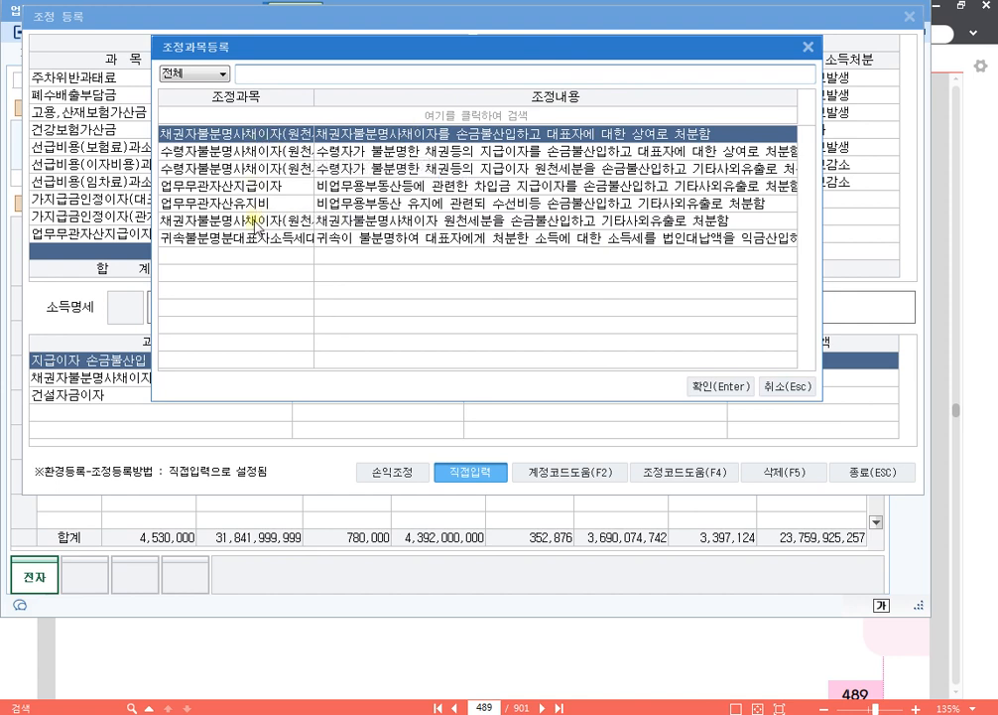
click(274, 221)
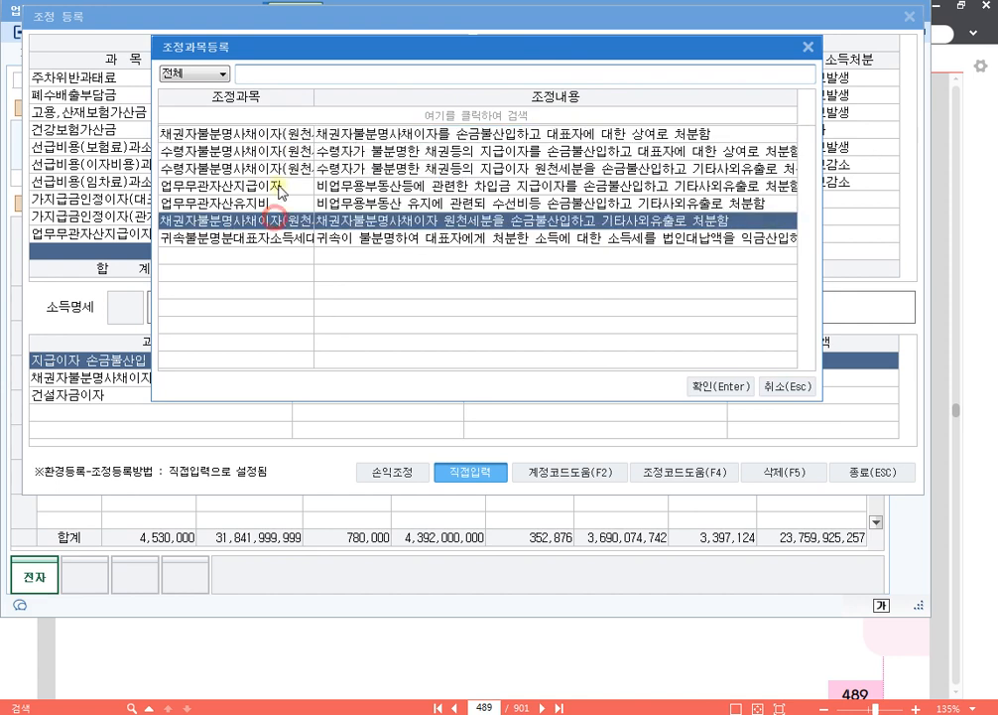
click(283, 134)
click(271, 221)
click(283, 171)
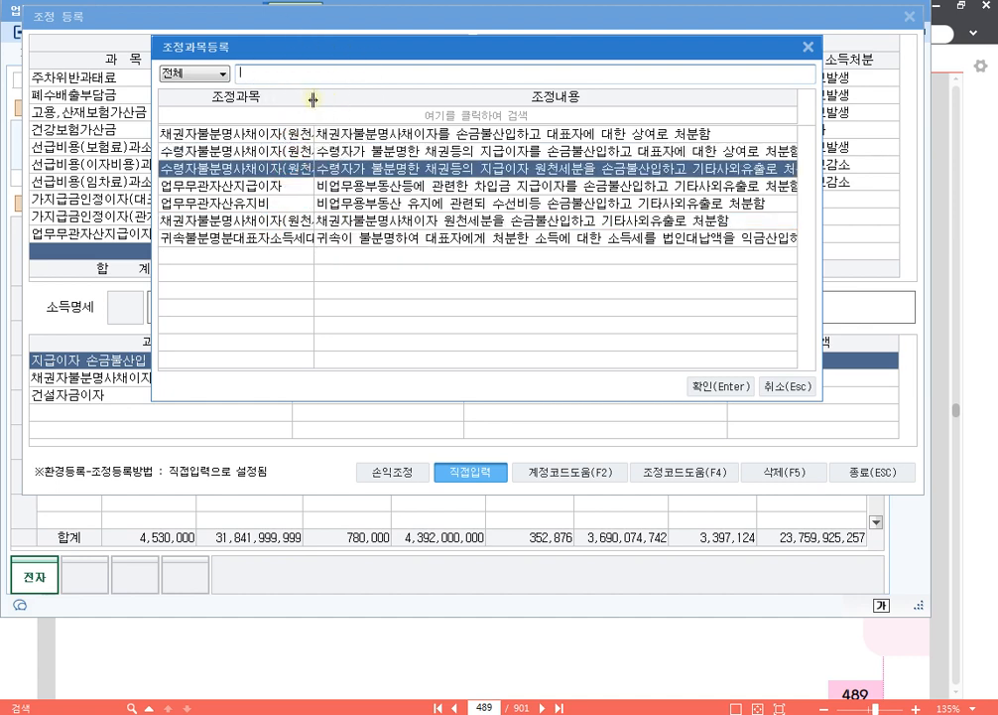
drag(310, 100, 369, 99)
- Compare the 조정내용 of 채권자불분명사채이자(원천세제외) with that of 채권자불분명사채이자(원천세분)
click(320, 133)
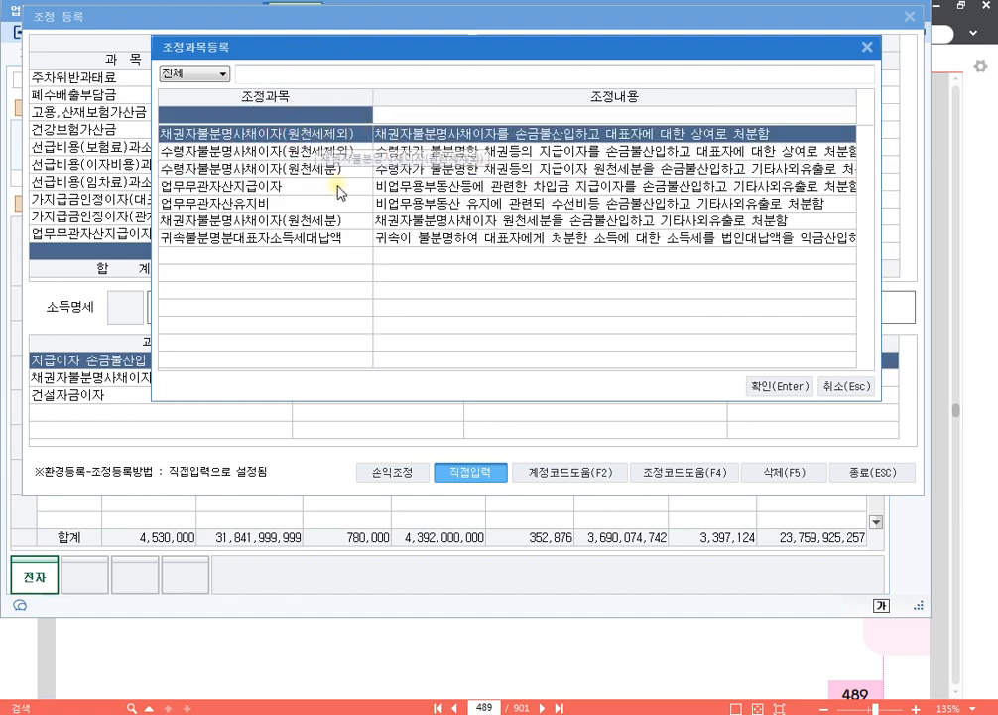
click(318, 220)
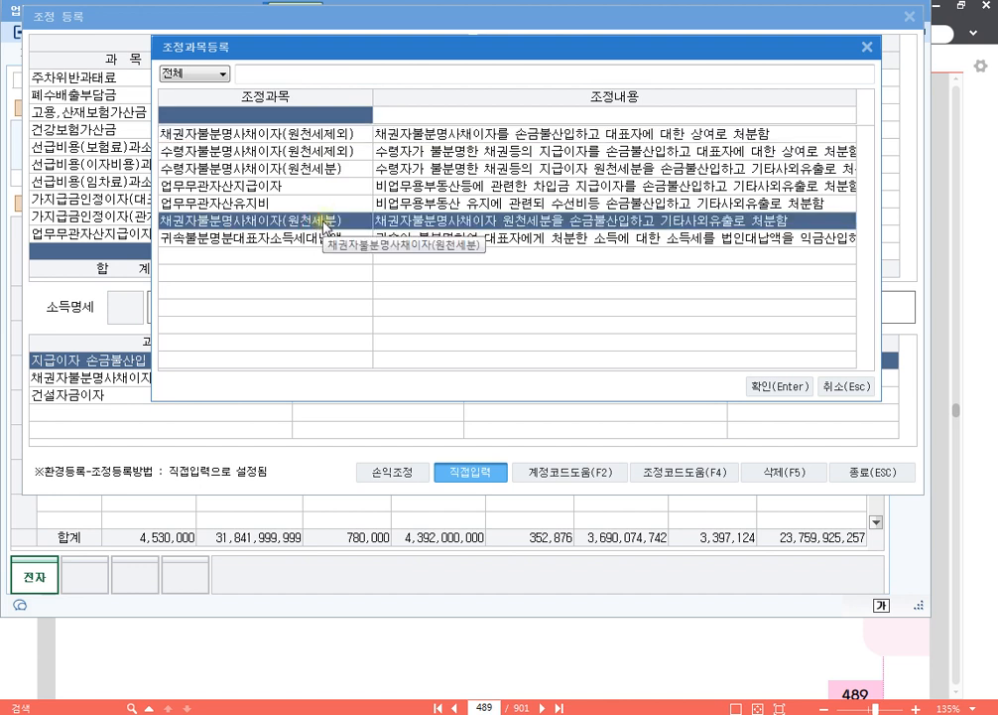
click(327, 135)
key(ctrl)
key(ctrl)
key(ctrl)
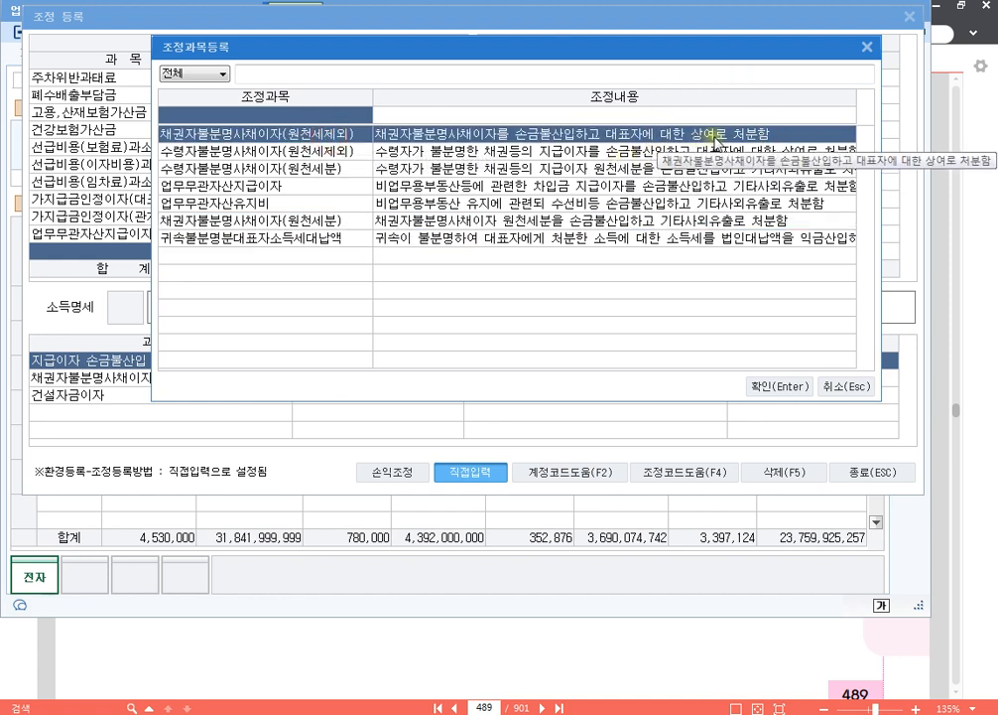
click(369, 227)
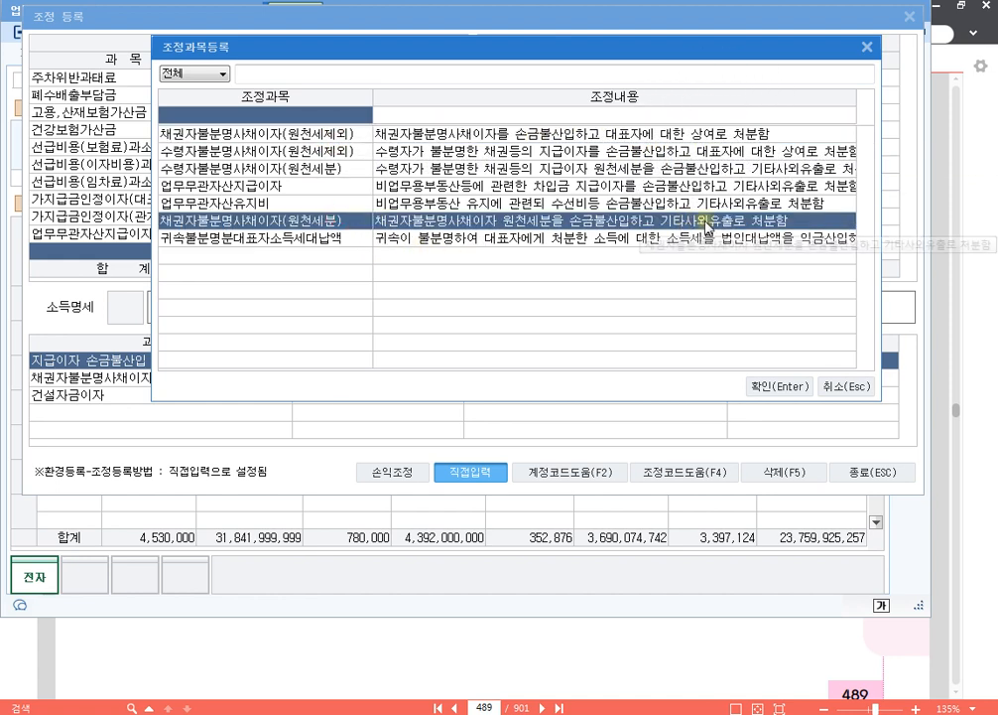
key(ctrl)
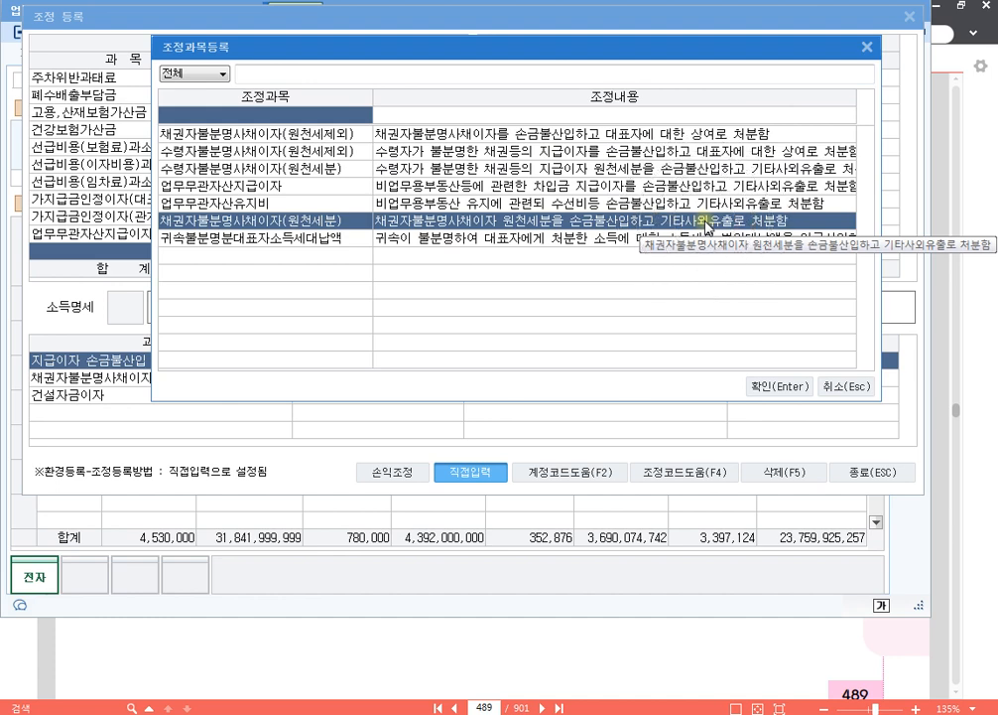
- Register 채권자불분명사채이자(원천세제외) as a 손금불산입 item of 780,000 with disposition 상여
click(294, 136)
key(ctrl)
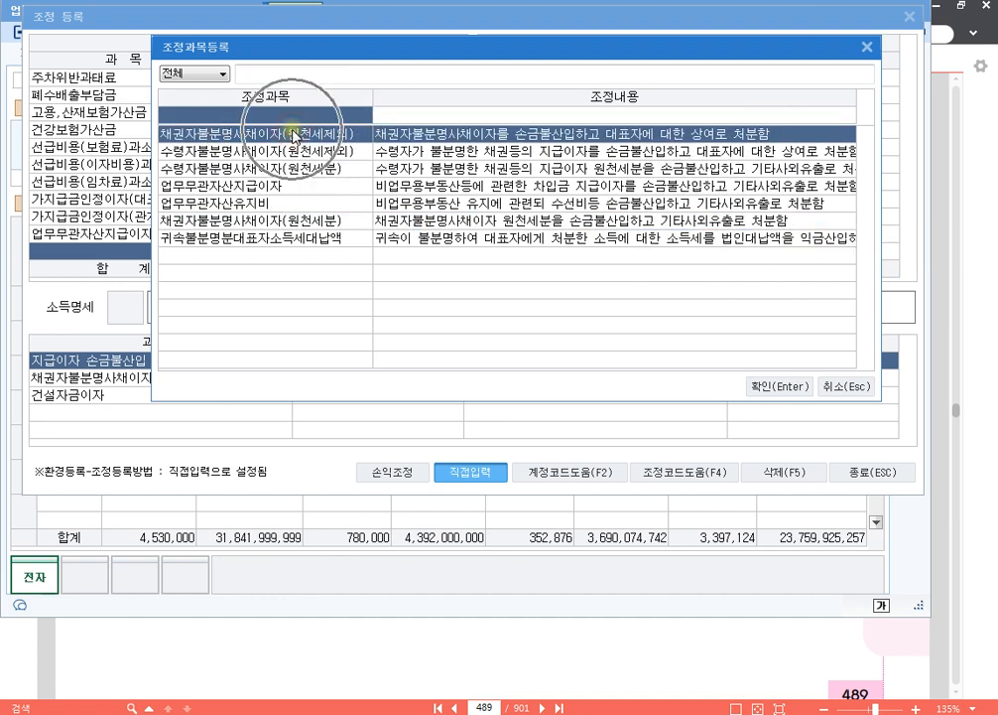
key(ctrl)
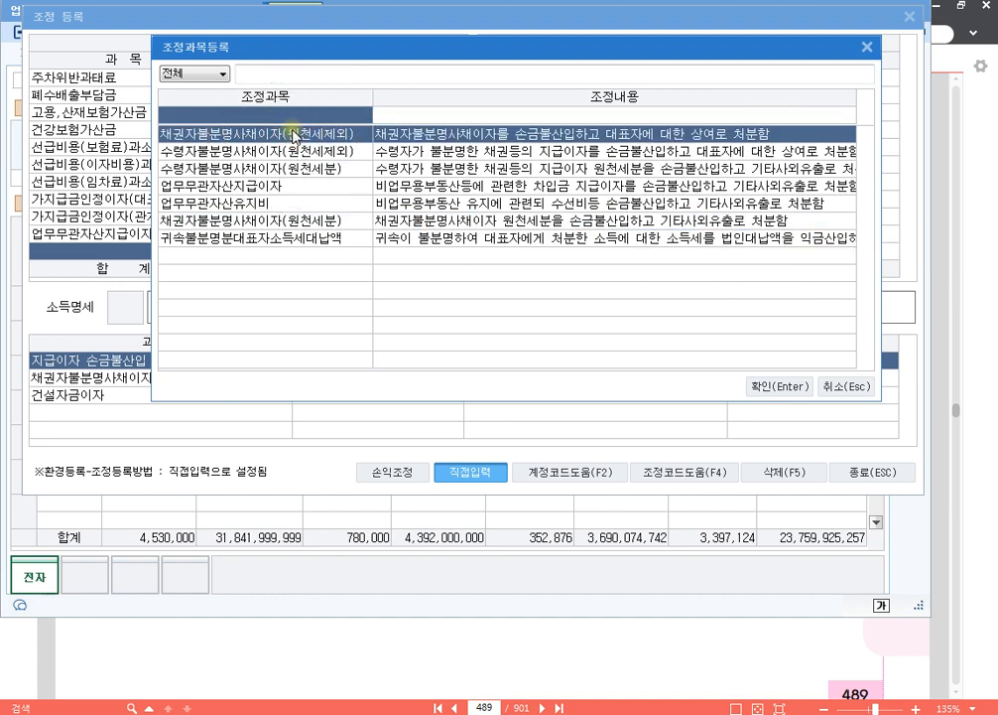
click(779, 386)
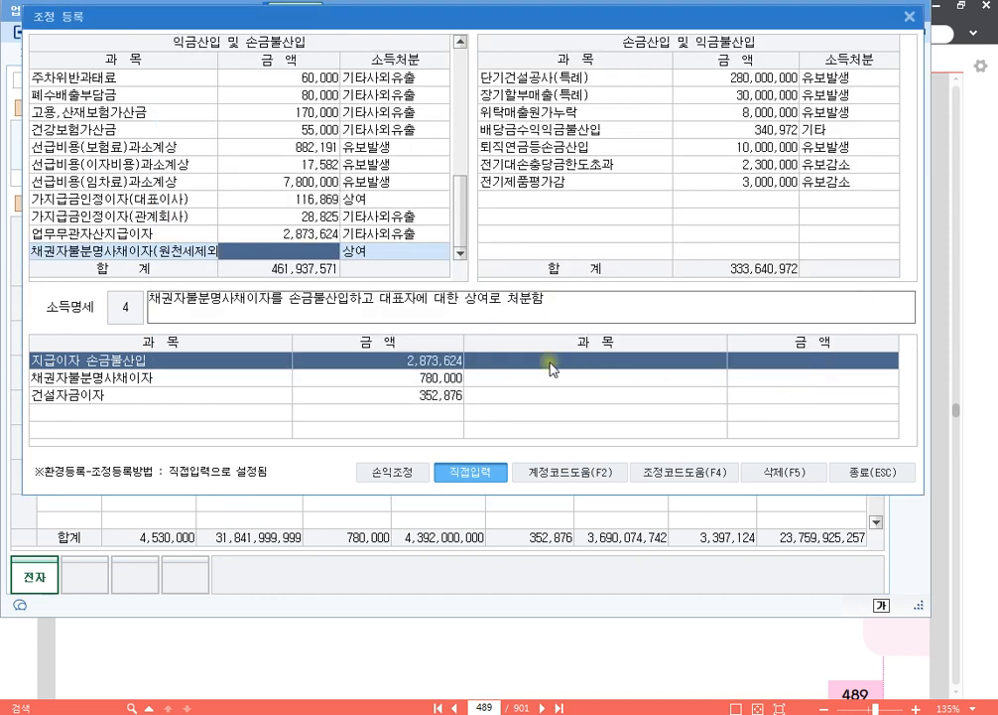
text(7800000)
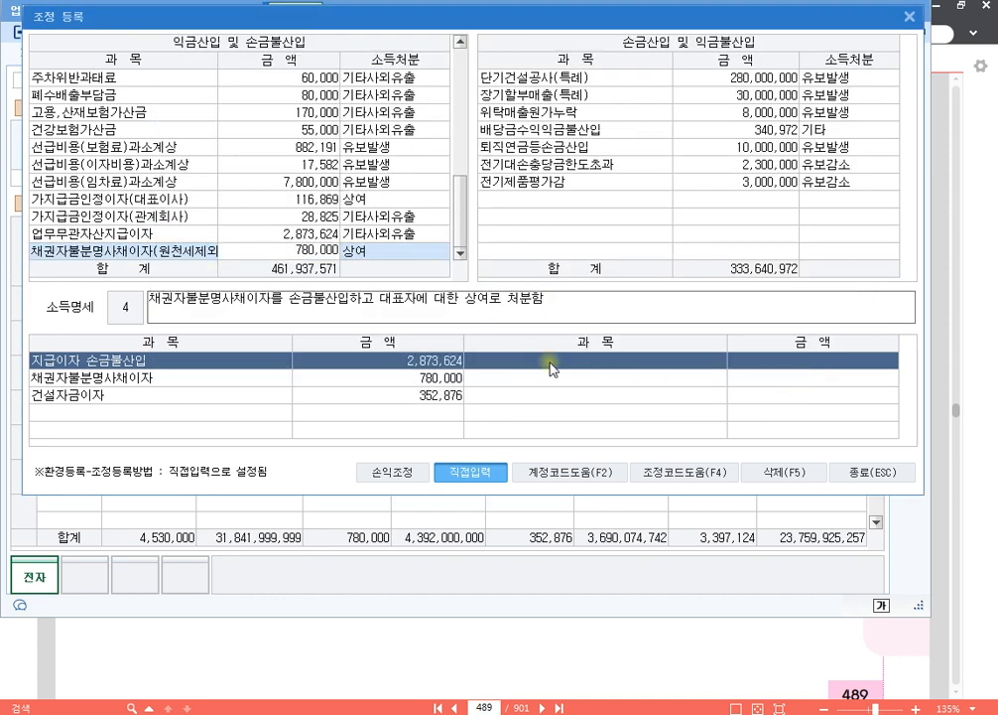
key(Return)
key(Return)
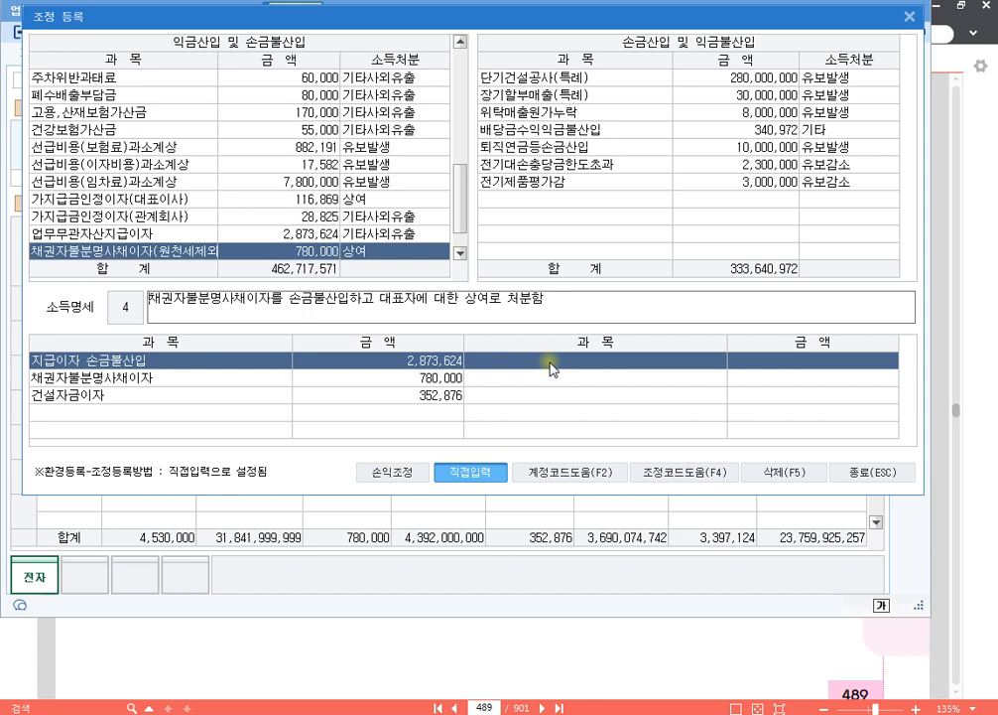
key(Return)
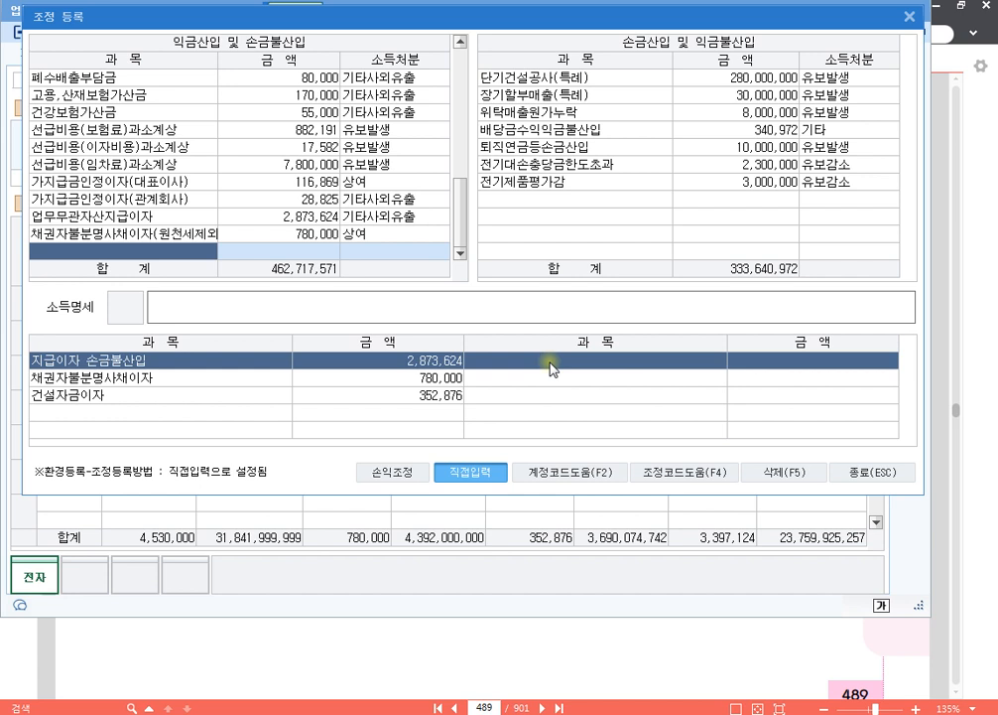
- Register 건설자금이자 as a 손금불산입 item of 352,876 with disposition 유보발생
text(건설자)
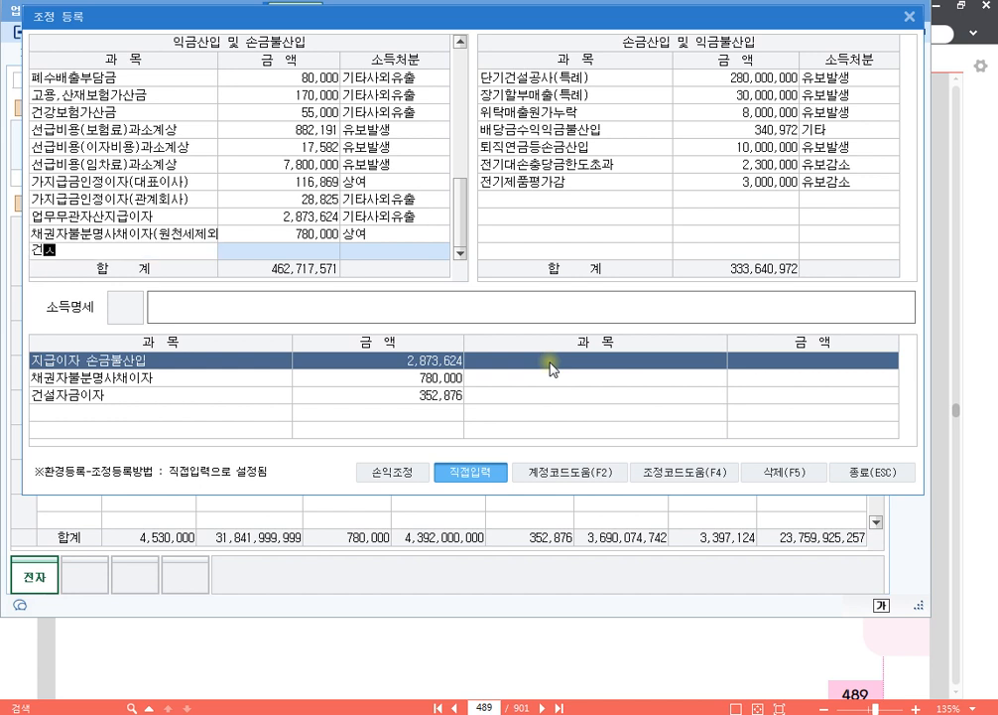
text(금이자)
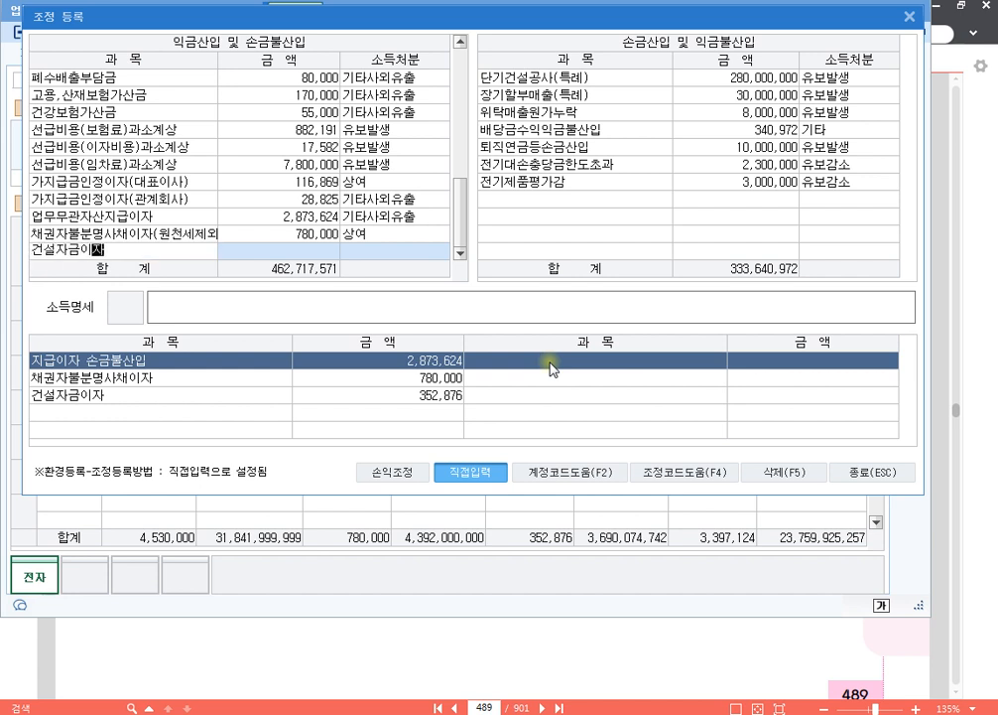
key(Return)
text(3)
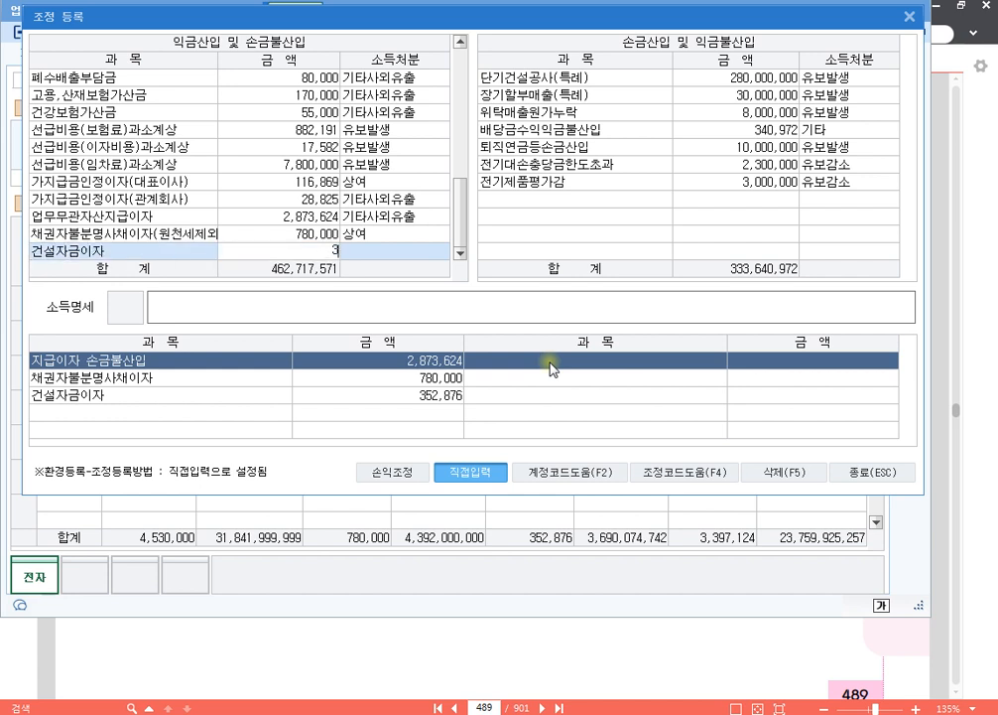
text(52,876)
key(Return)
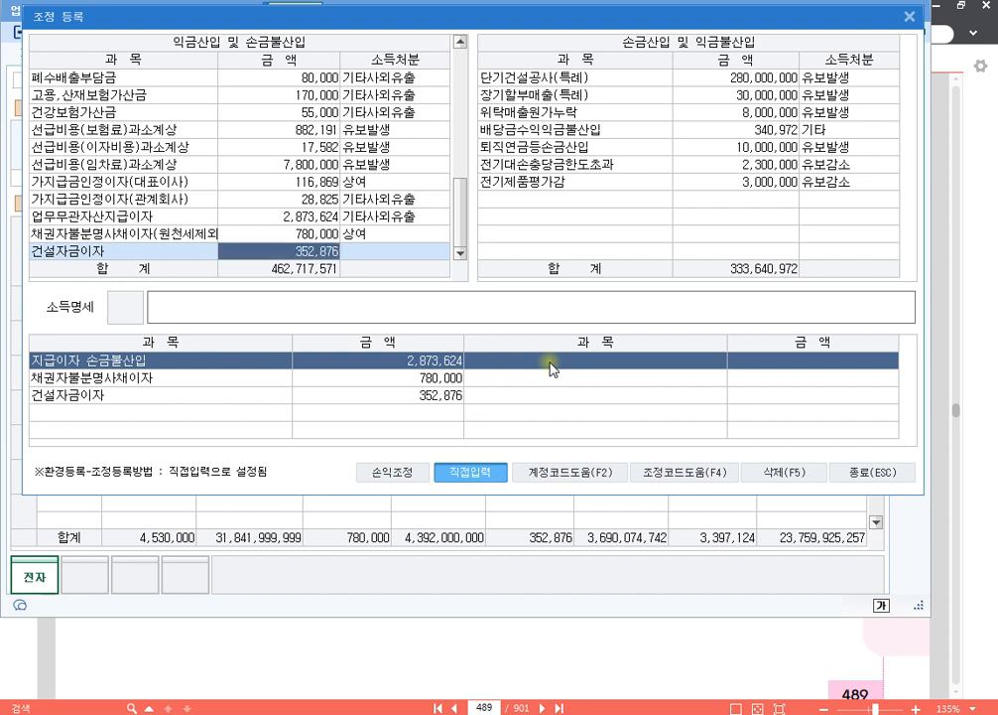
text(1)
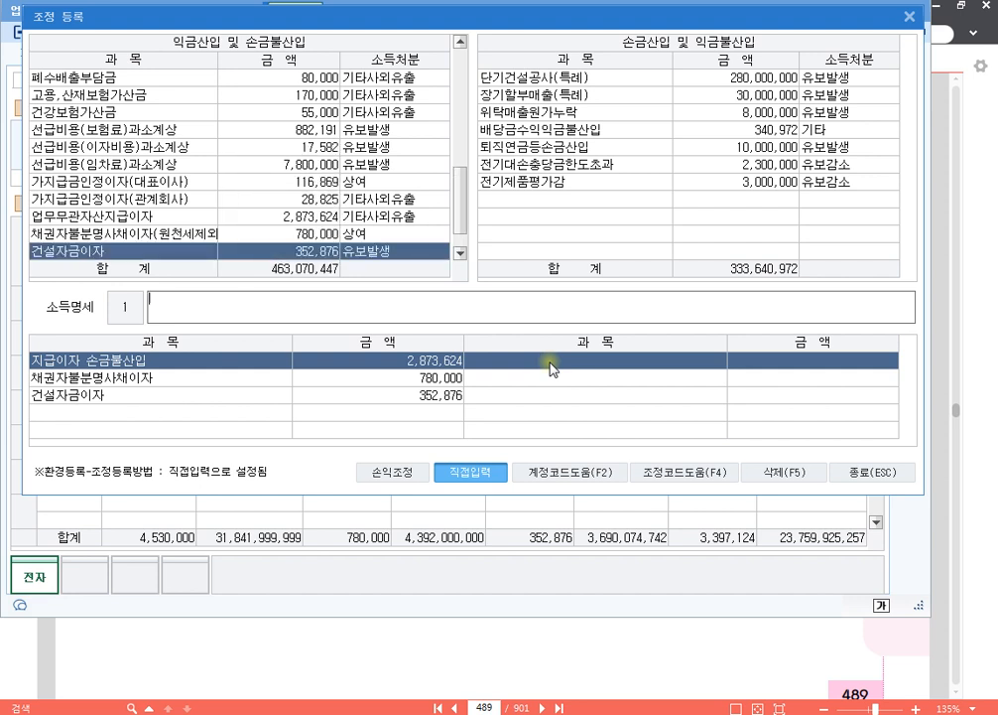
text(손금불산입)
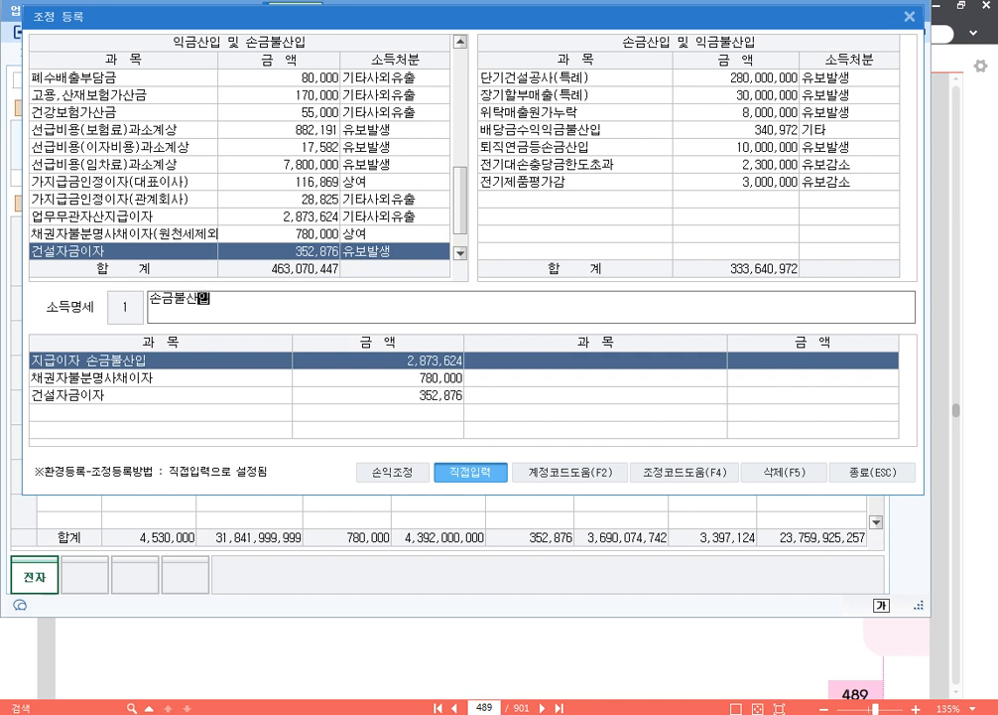
text( 건설자금이자)
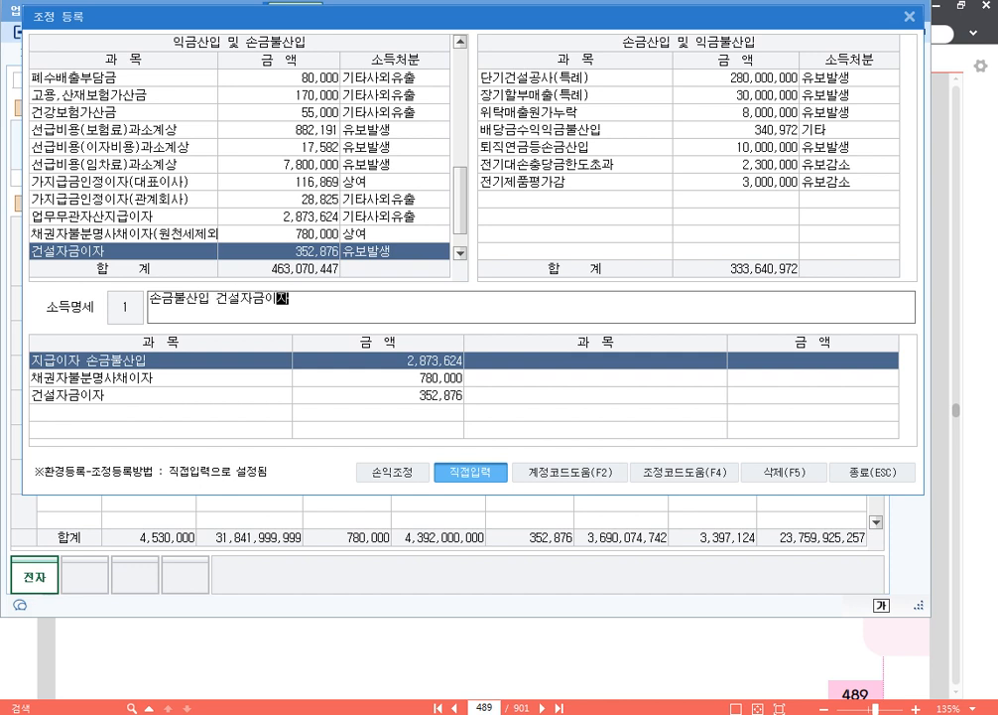
text( 유보)
- Enter the 소득명세 "손금불산입 건설자금이자 유보" for the 건설자금이자 item and close the adjustment registration
key(Return)
key(Up)
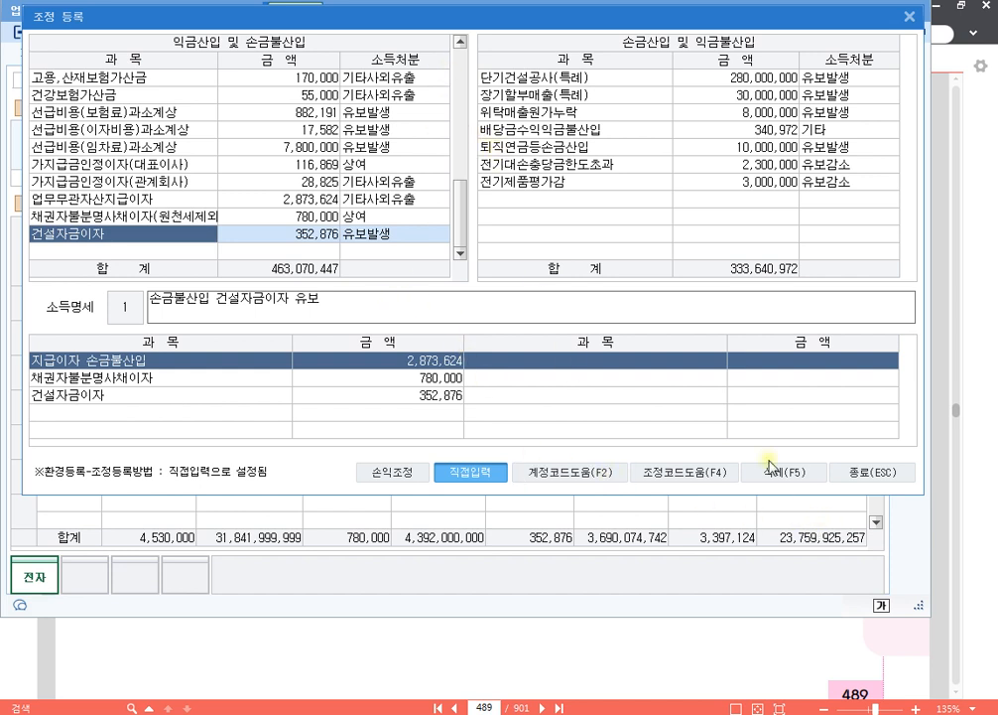
click(872, 472)
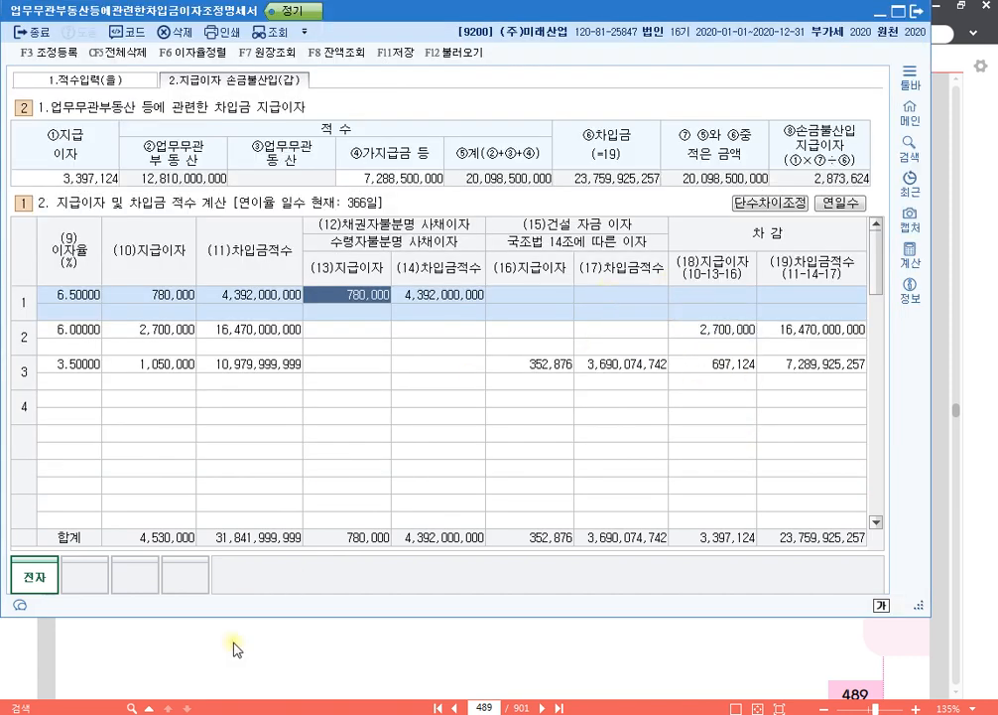
- Switch to Notepad and add a heading line for the 차입금이자조정명세서 form, several blank lines below the existing notes
click(213, 714)
key(Return)
key(Return)
key(Return)
key(Return)
key(Return)
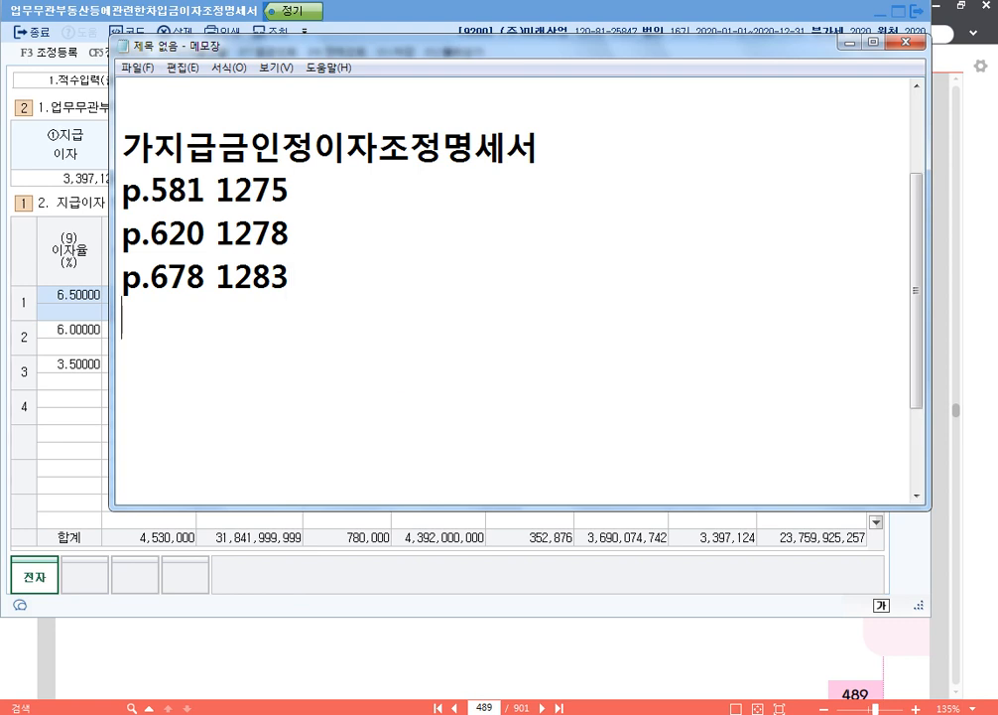
key(Return)
key(Return)
key(Return)
key(Return)
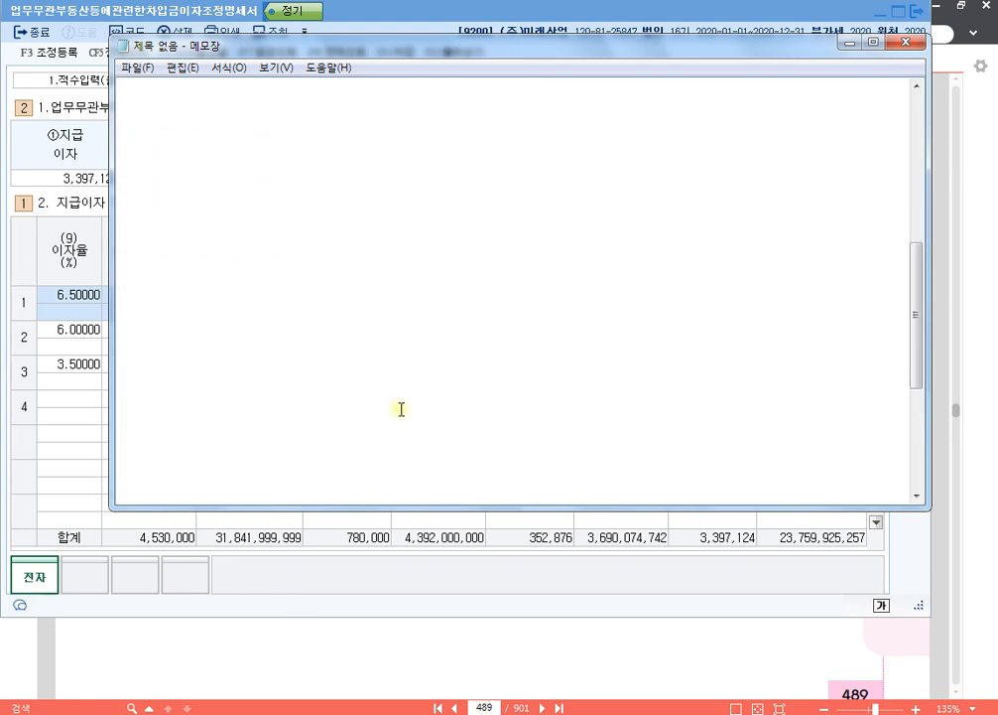
text(d)
key(BackSpace)
key(Hangul)
text(업무묵)
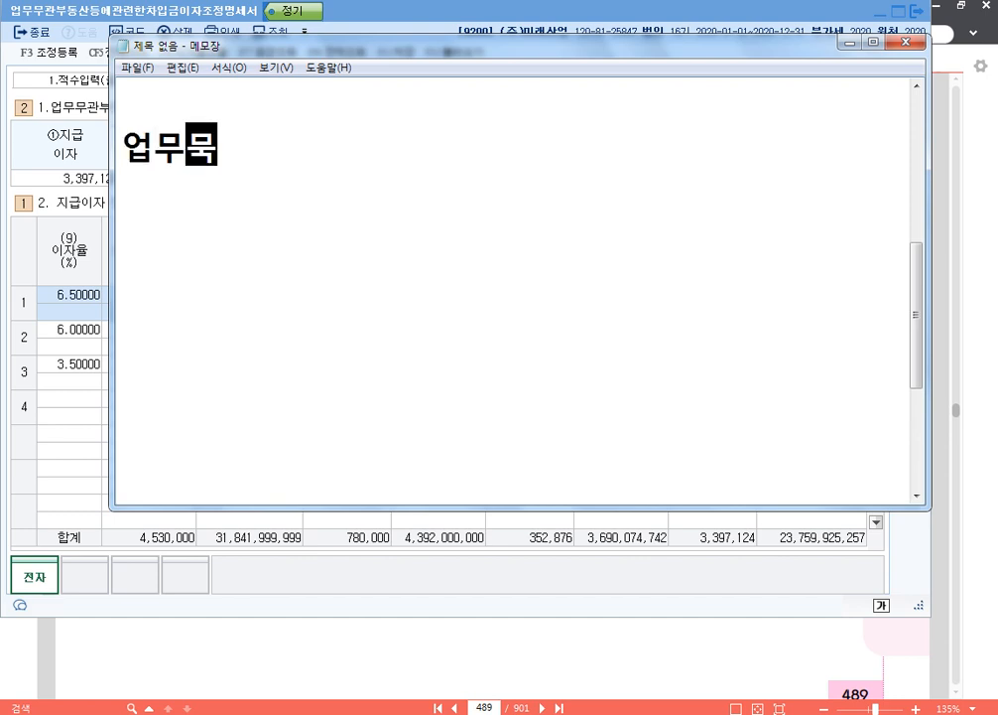
text(과눕동산등에관)
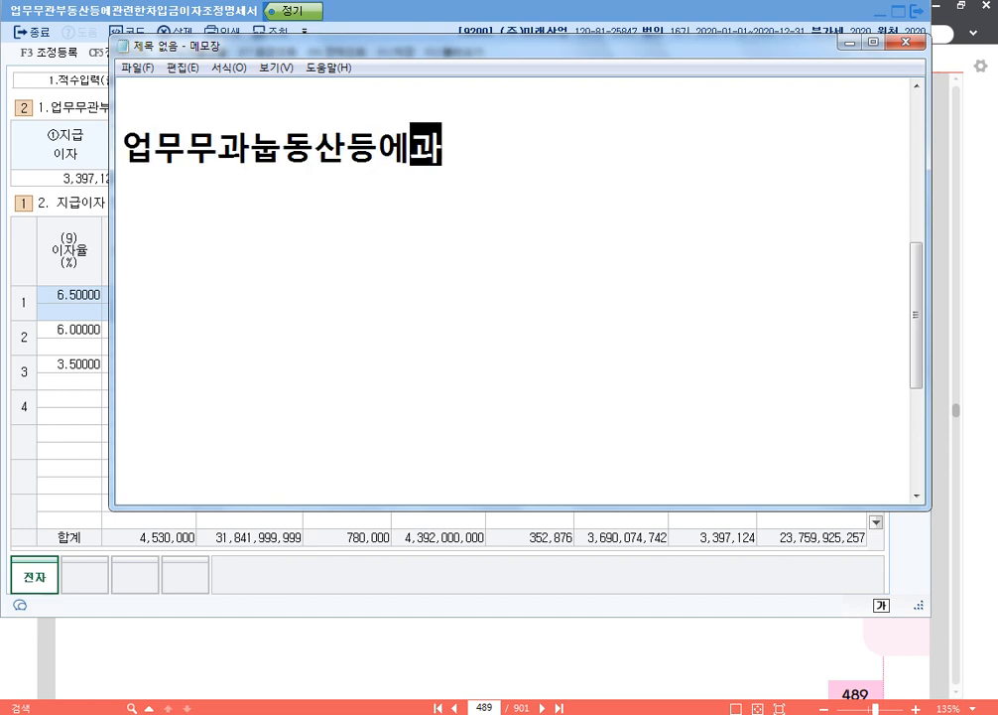
text(련한차입금이자)
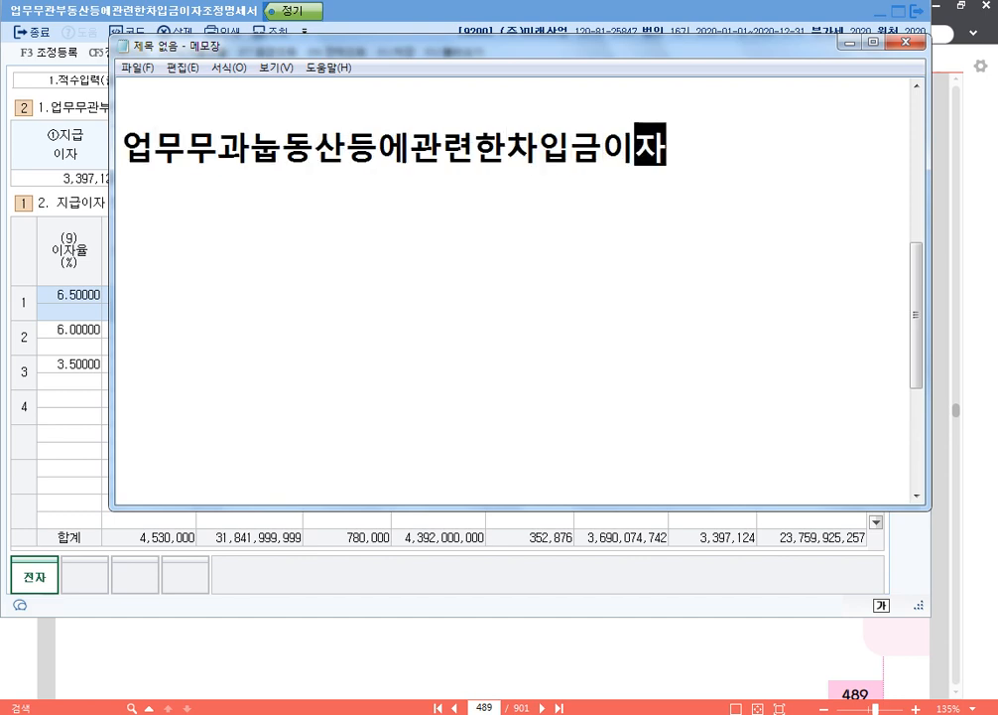
text(조정명세서)
key(Return)
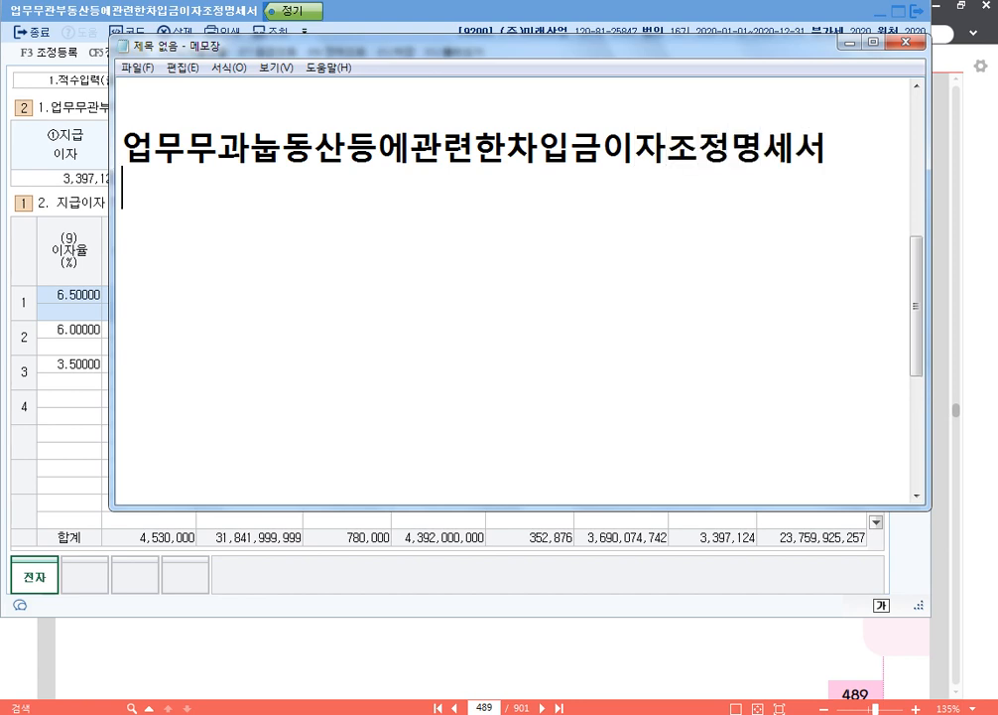
- Correct the misspelled beginning of the new heading so it reads 업무무관부동산등에관련한차입금이자조정명세서
key(Up)
key(Right)
key(Delete)
key(Delete)
key(Delete)
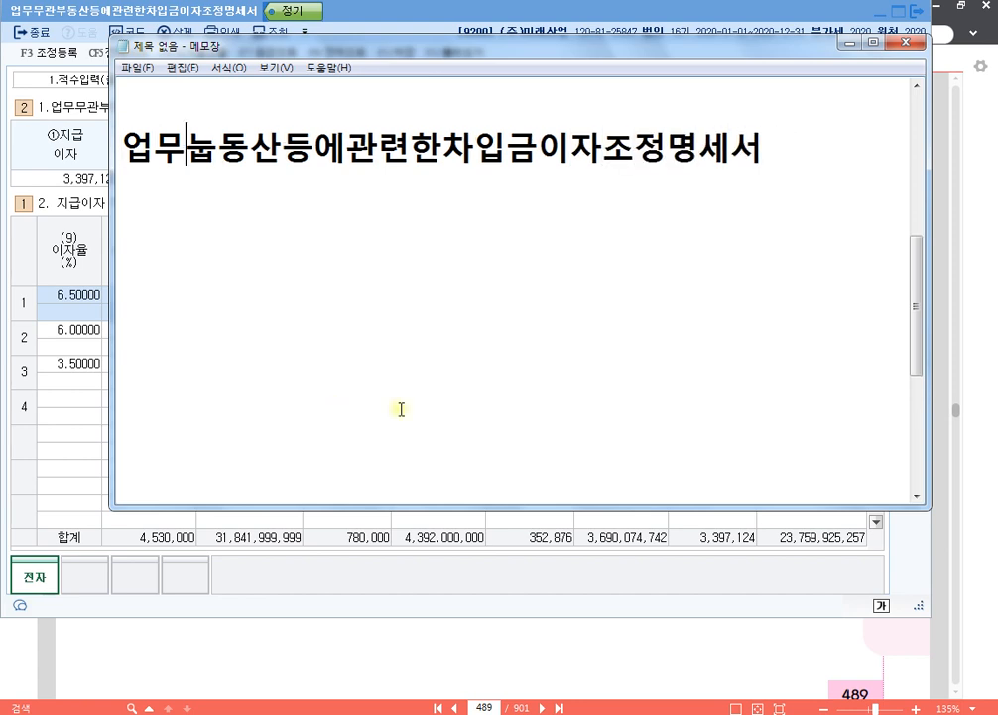
text(무고)
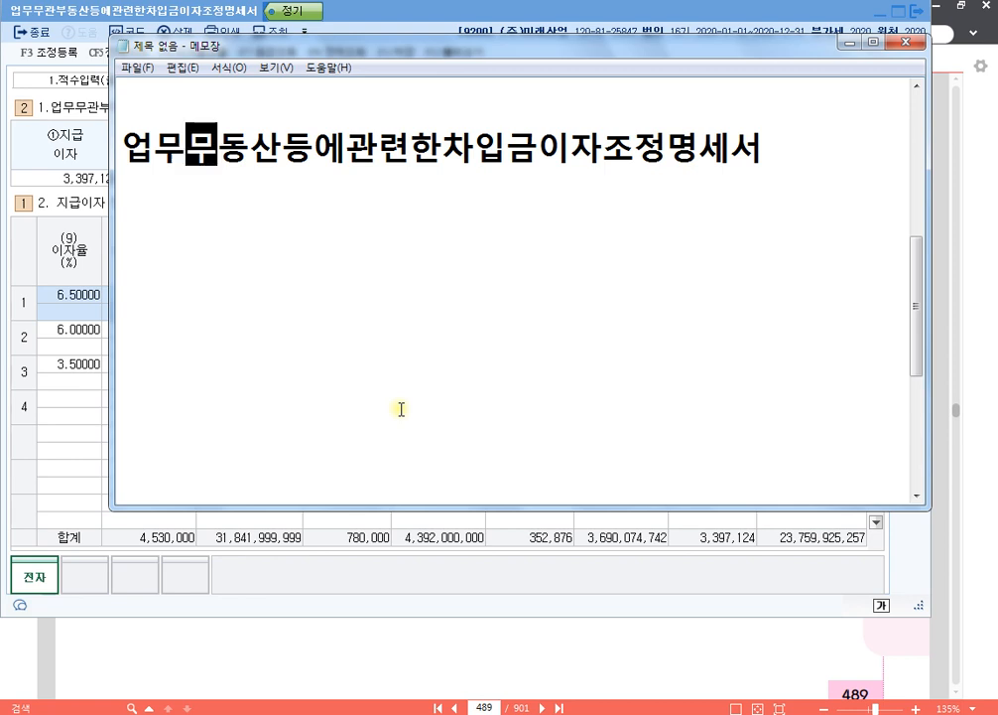
text(관부)
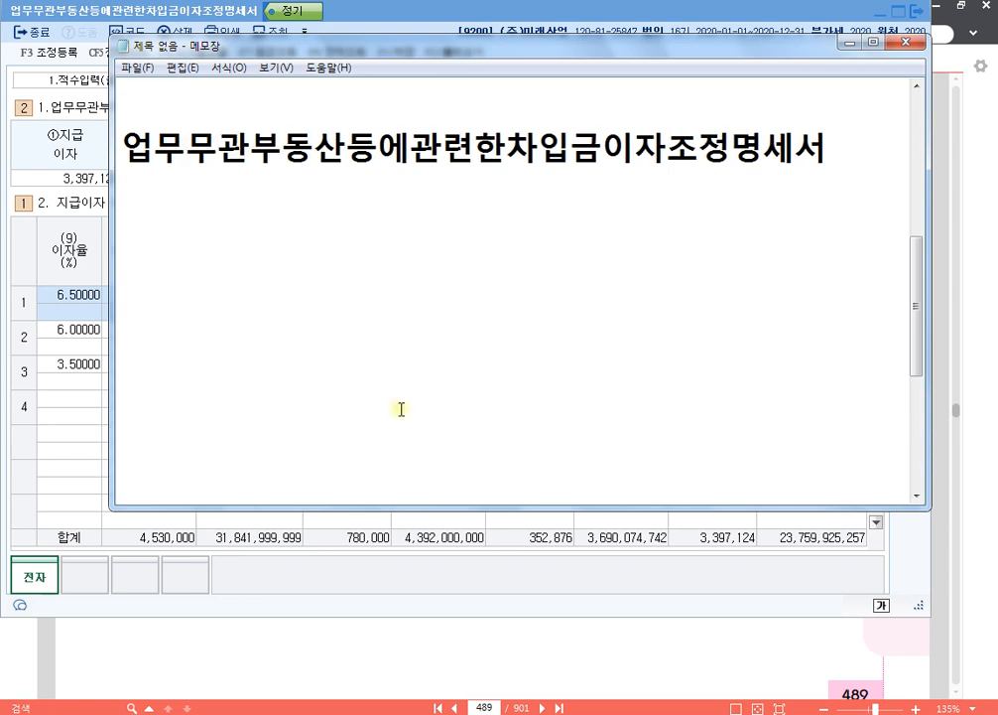
text(p.569)
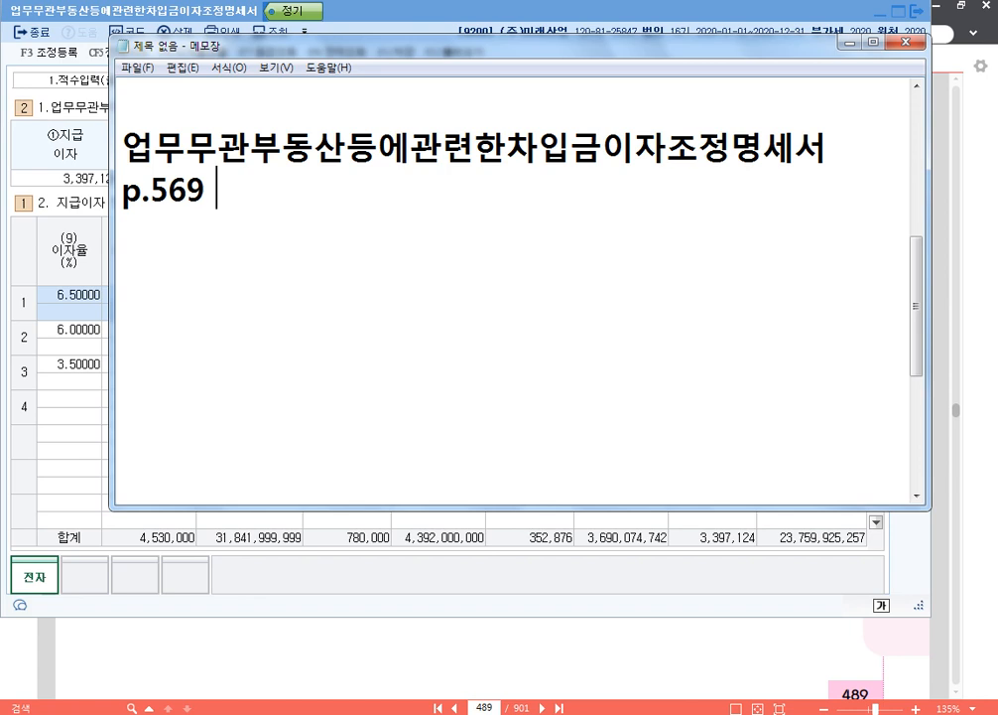
- Add the reference "p.569 1274" on the line below the heading
text(1274)
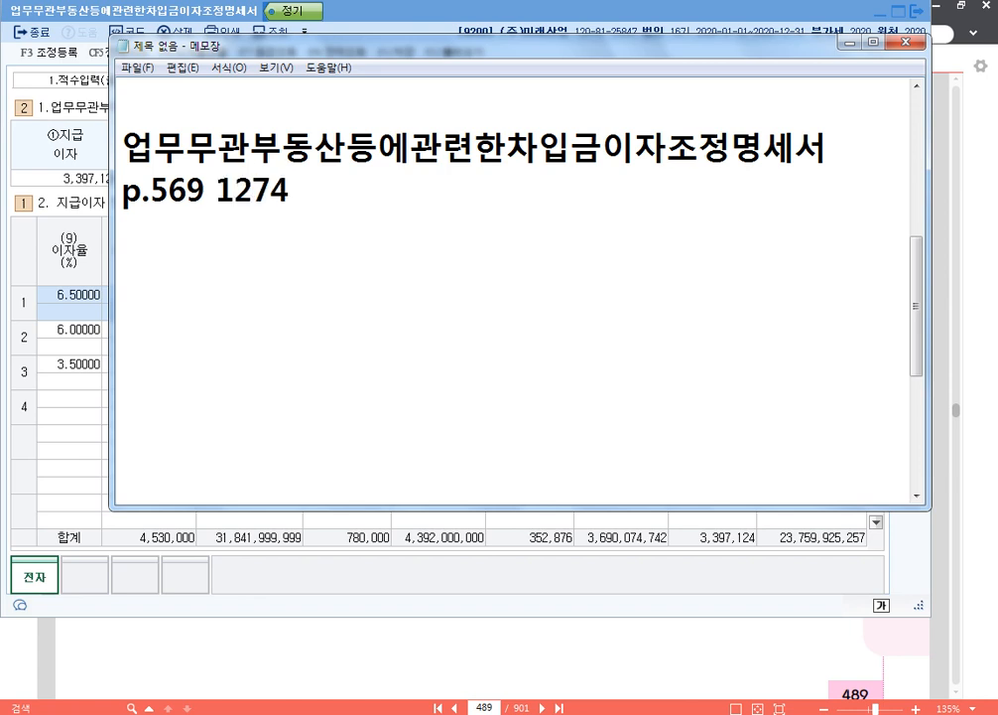
- Close the KcLep interest adjustment statement and go to page 569 of the textbook in 알PDF
click(919, 15)
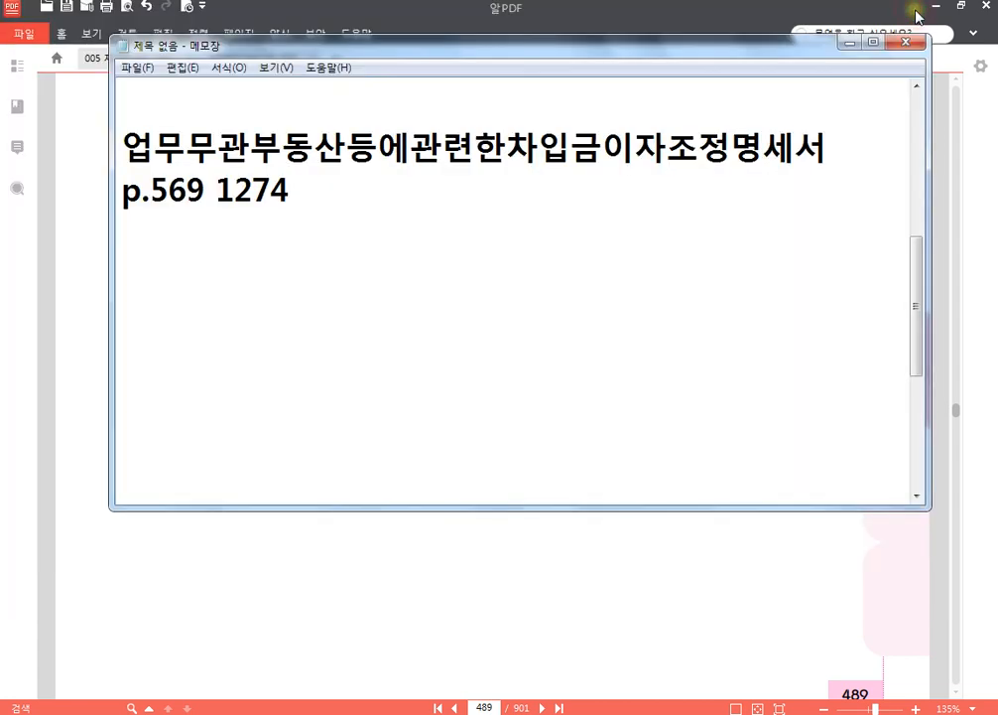
click(492, 706)
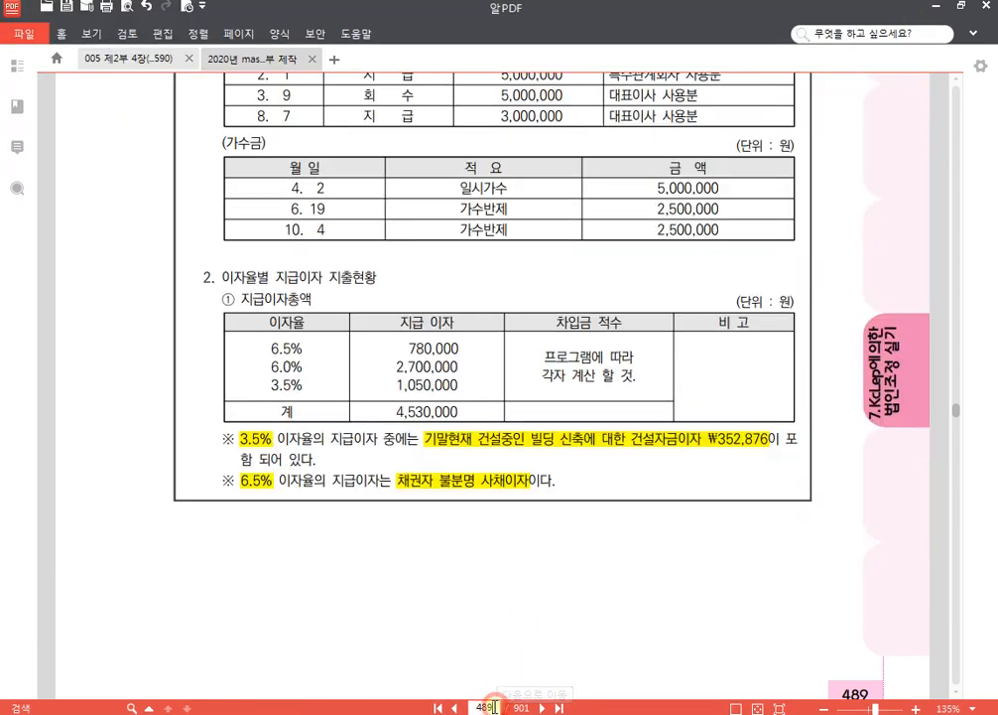
text(567)
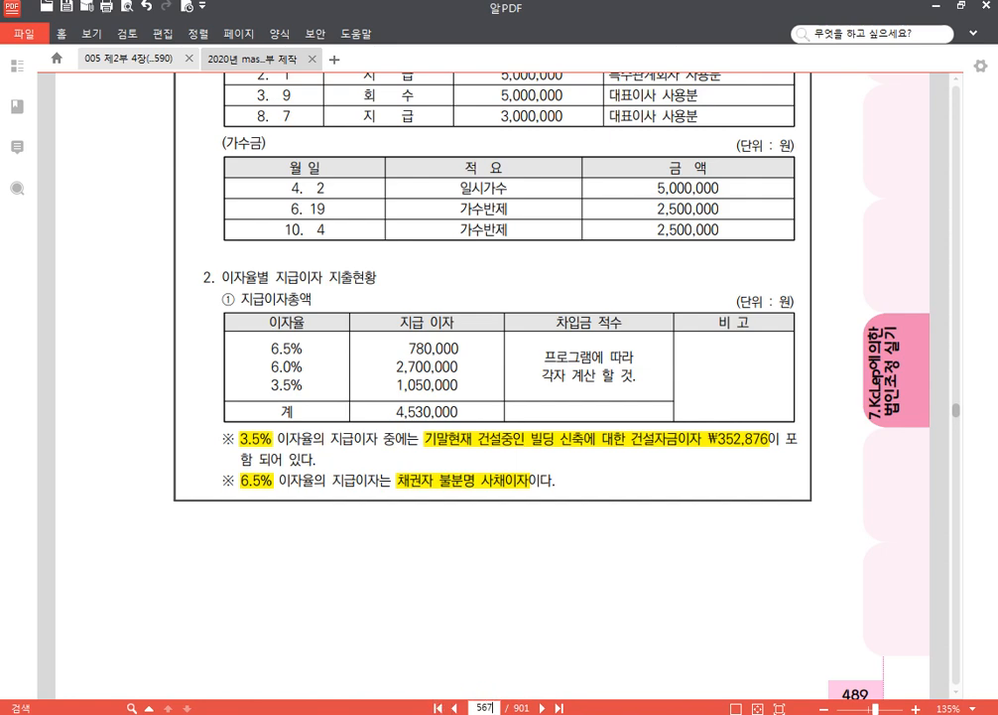
key(BackSpace)
text(9)
key(Return)
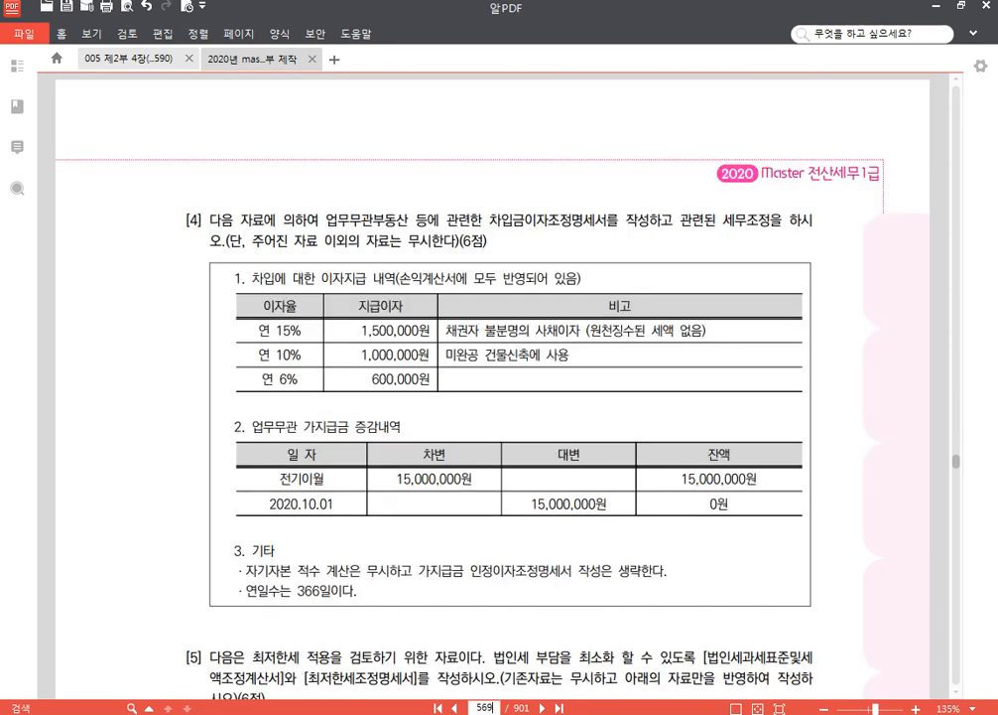
- Switch to KcLep and change the working company to 1274 (주)아세아테크
key(alt+Tab)
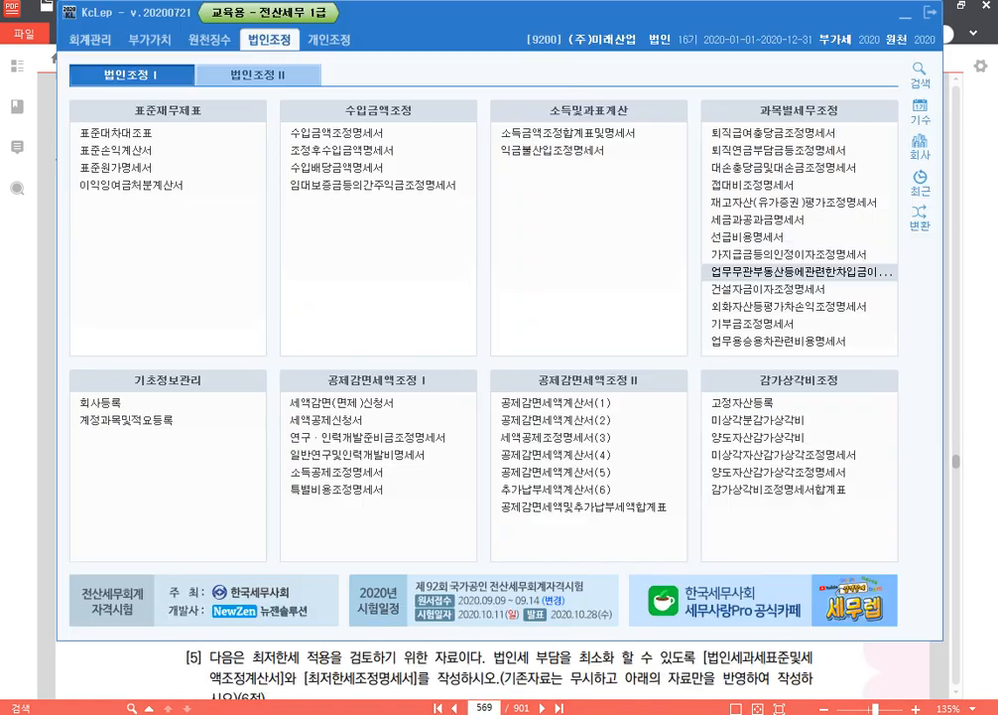
click(921, 149)
text(1274)
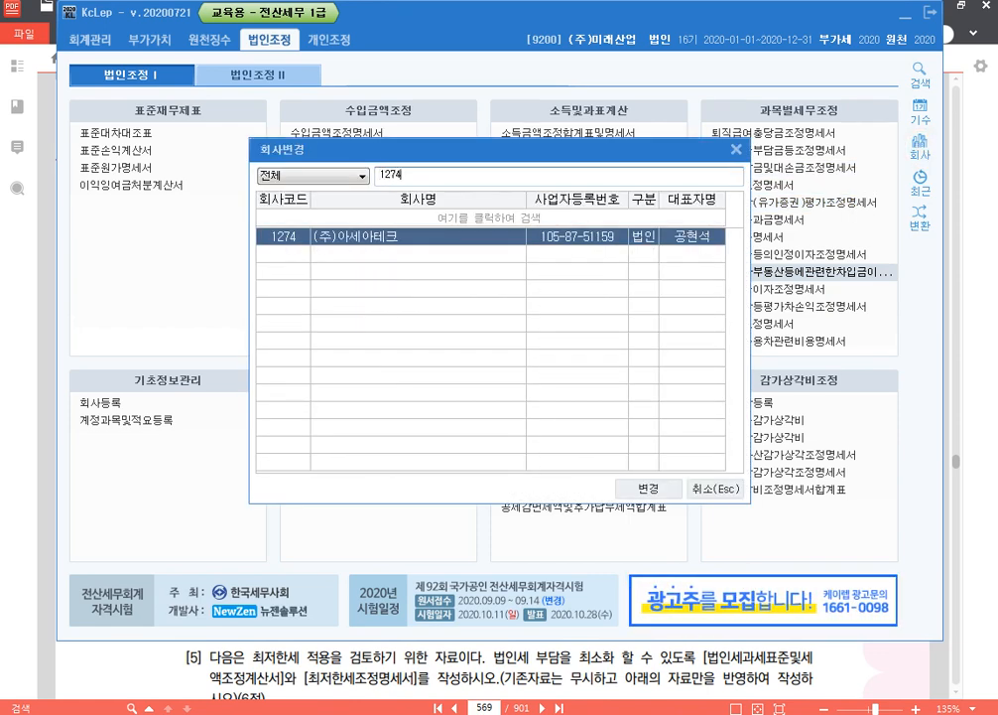
key(Return)
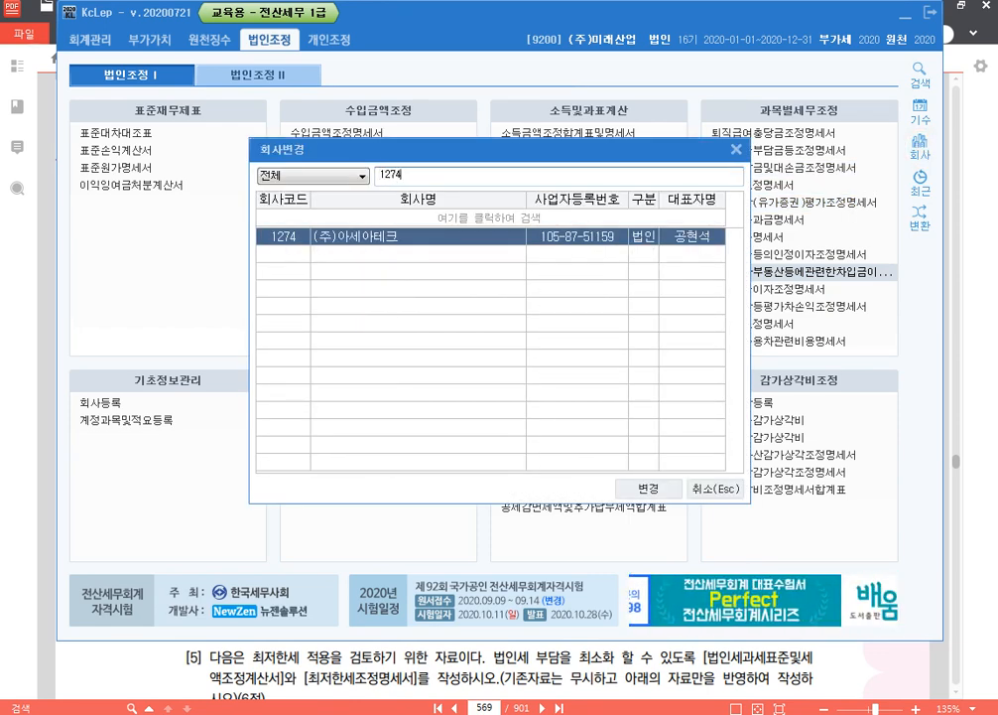
- In question [4] of the PDF, underline the remarks "채권자 불분명의 사채이자 (원천징수된 세액 없음)" and "미완공 건물신축에 사용"
drag(567, 665, 582, 679)
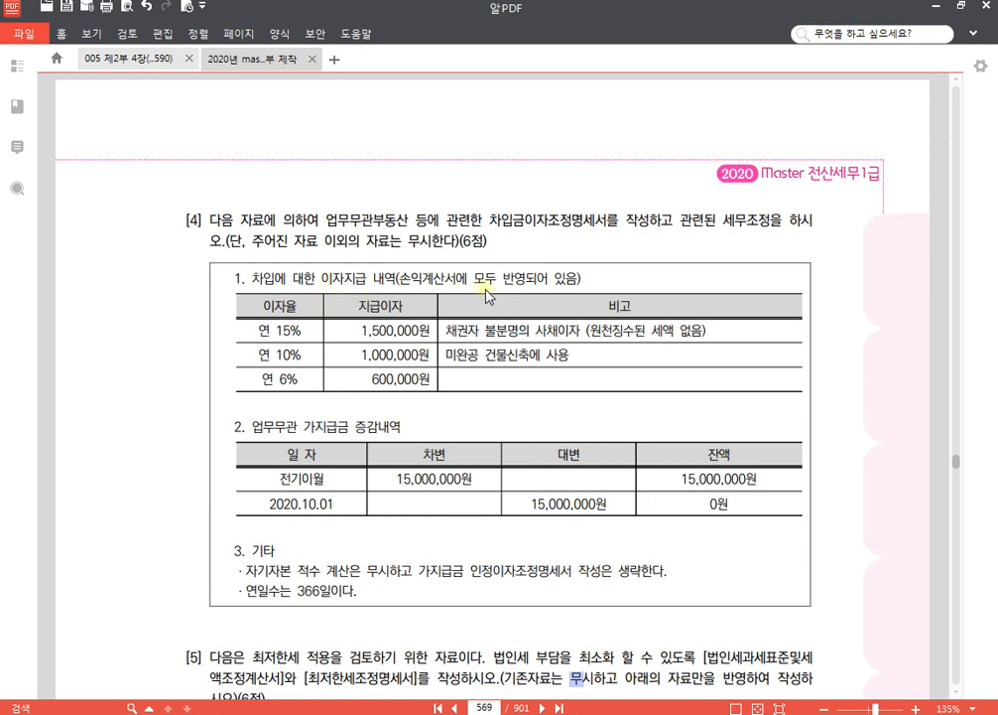
scroll(451, 258, down, 3)
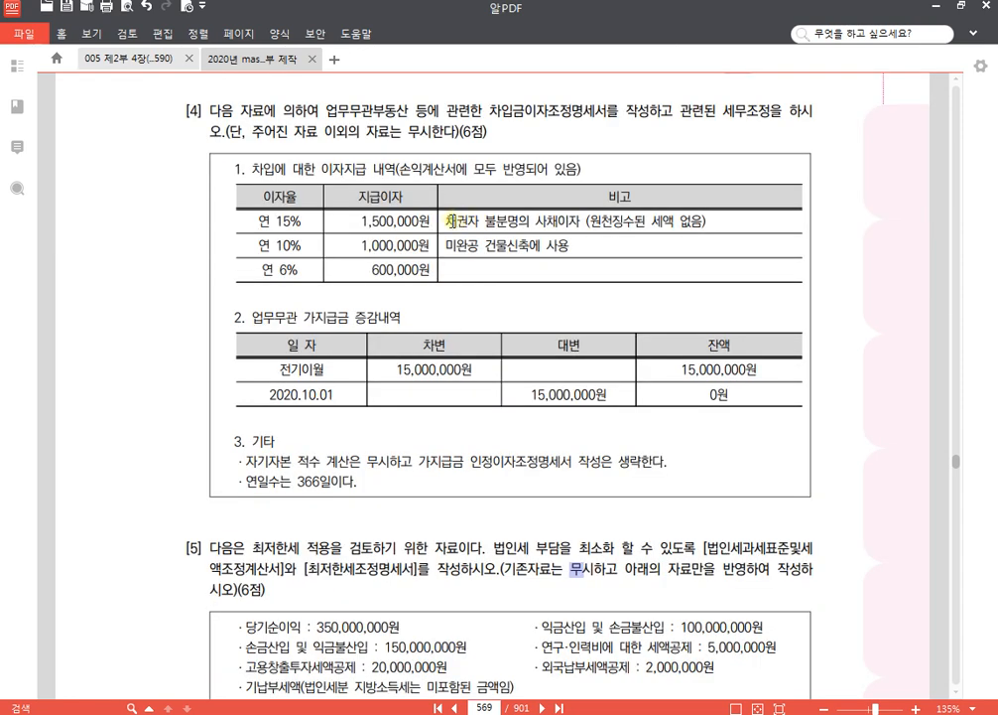
drag(448, 221, 708, 222)
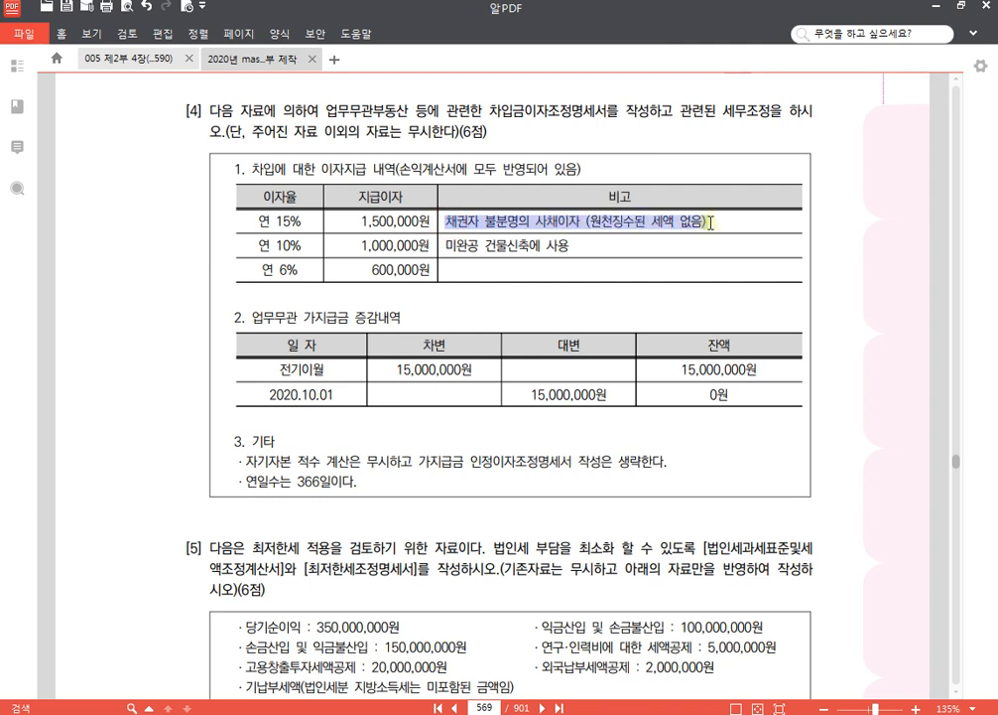
drag(447, 246, 599, 246)
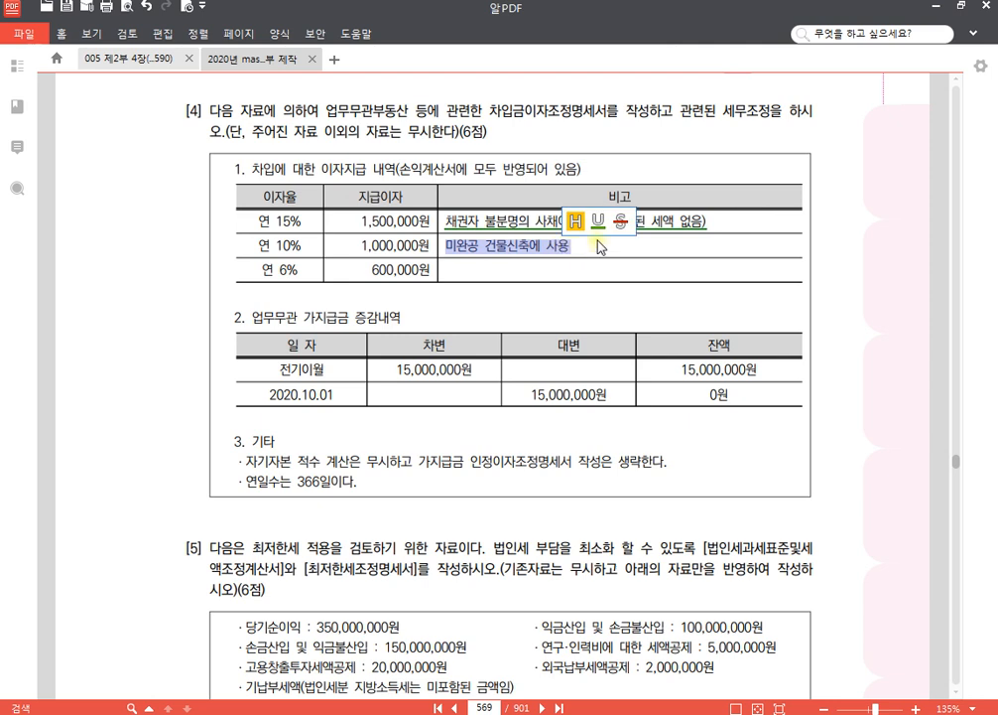
click(607, 222)
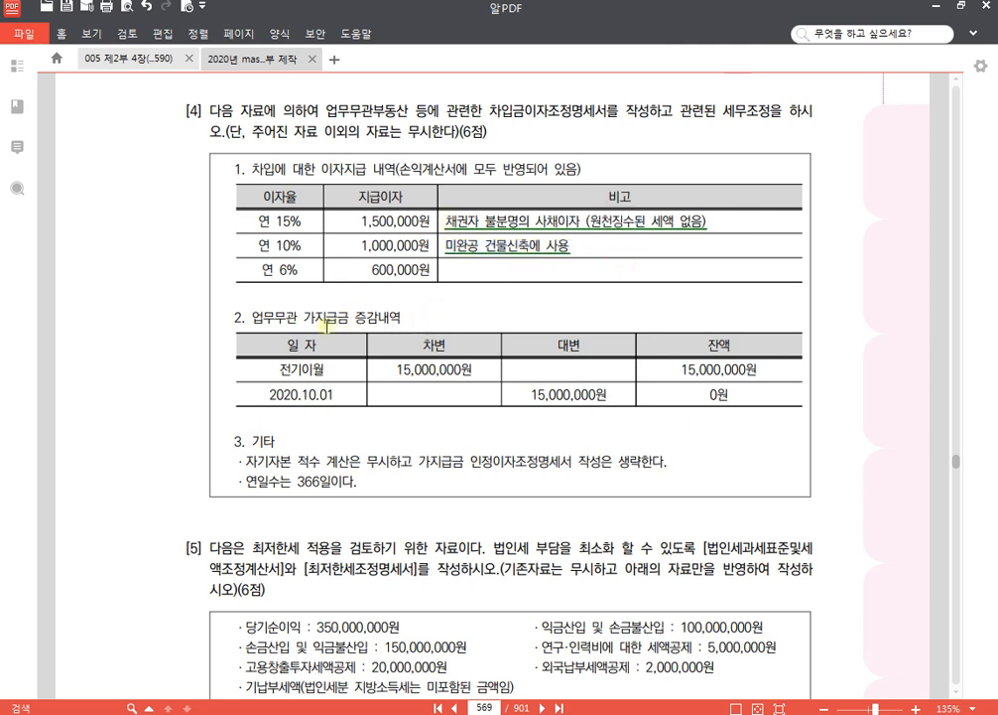
scroll(363, 323, down, 3)
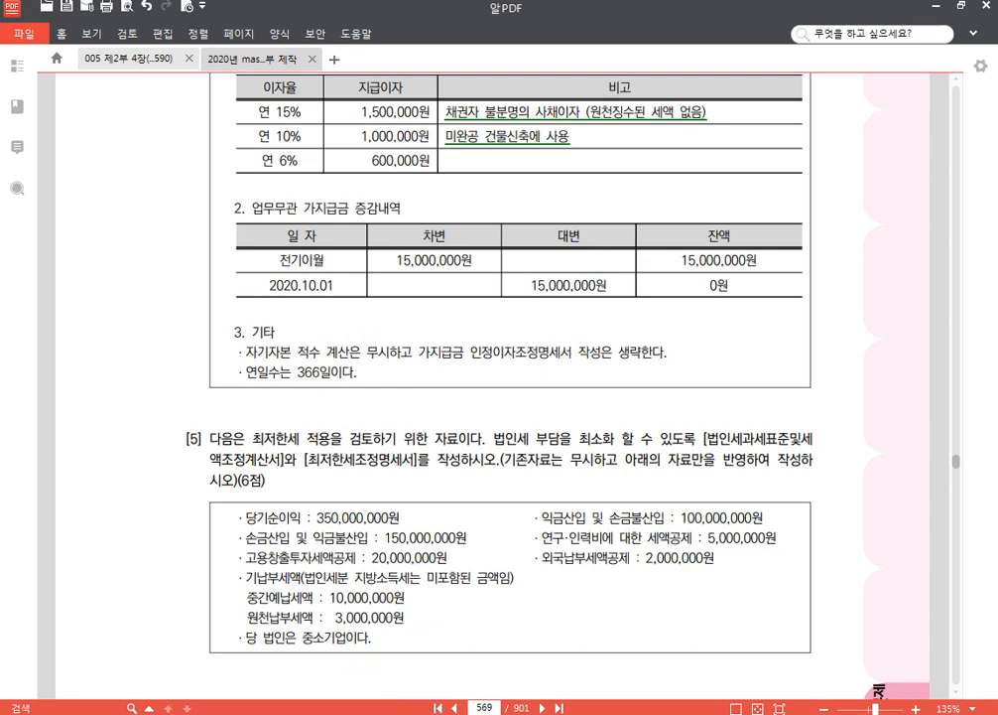
- Return to KcLep and open the 업무무관부동산등에관련한차입금이자조정명세서 for (주)아세아테크
key(alt+Tab)
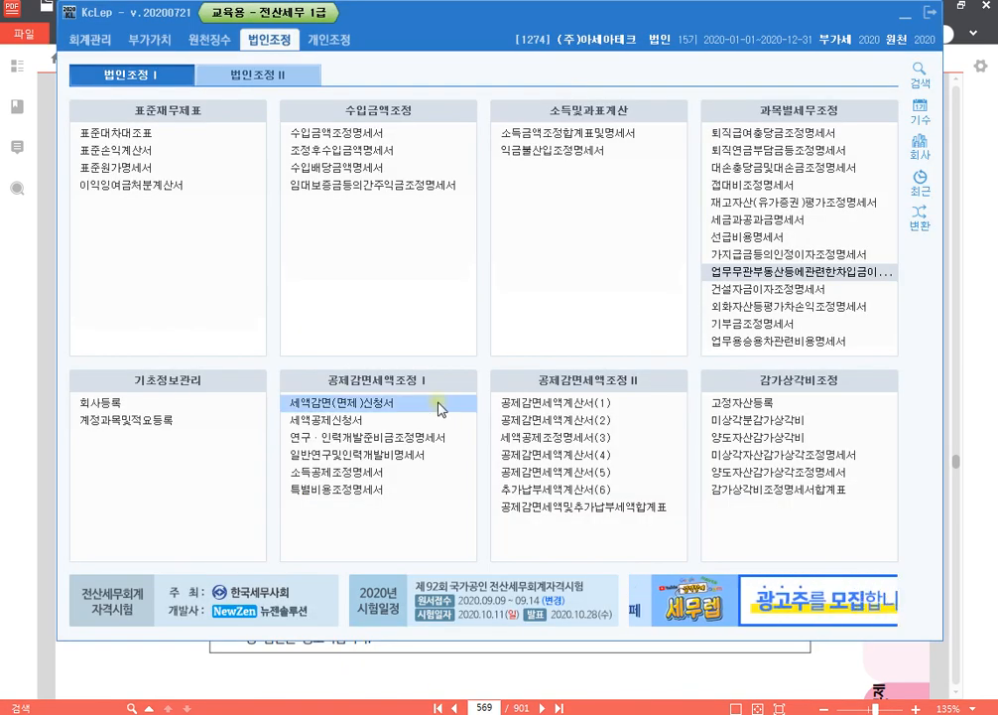
click(758, 274)
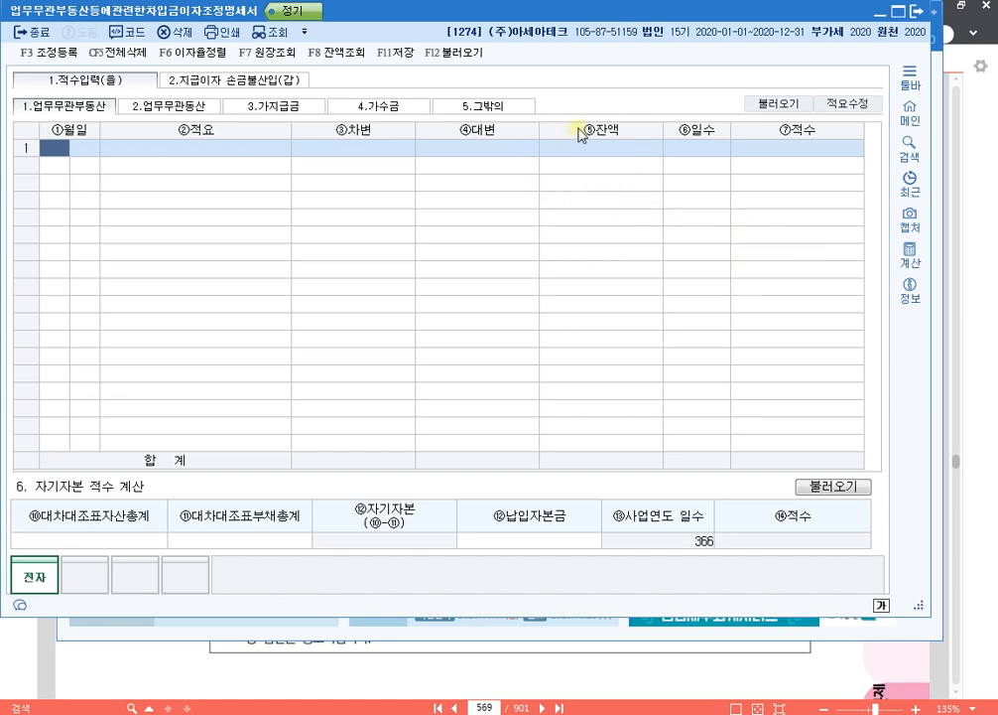
- In 3.가지급금 of 적수입력(을), try to load the advances from the 가지급금 인정이자조정명세서, accepting replacement of existing data
click(299, 111)
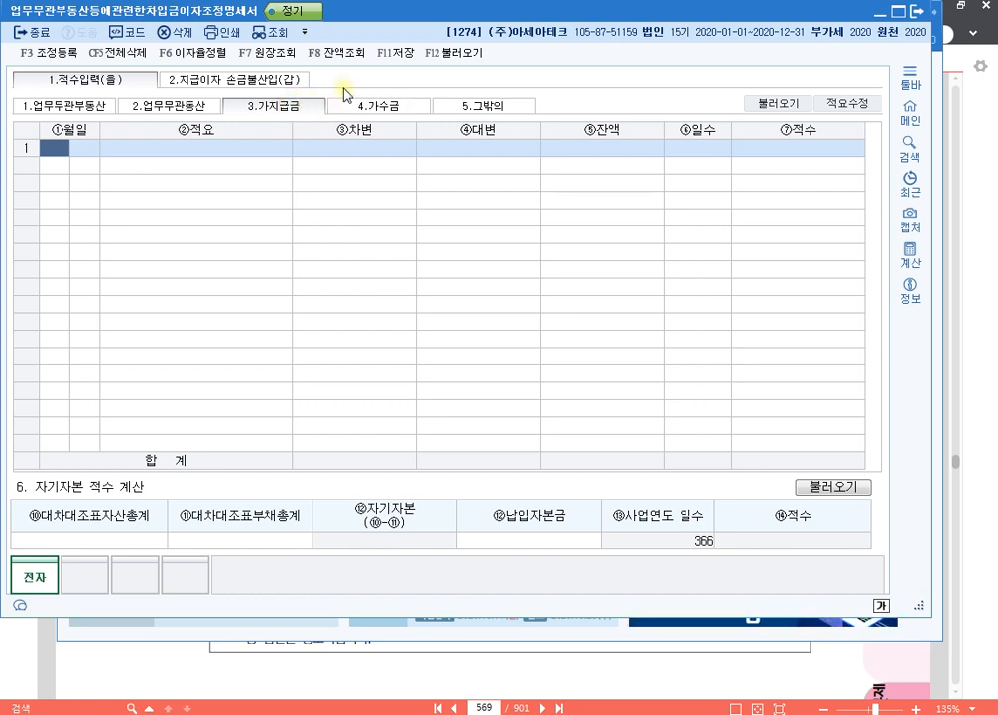
click(472, 57)
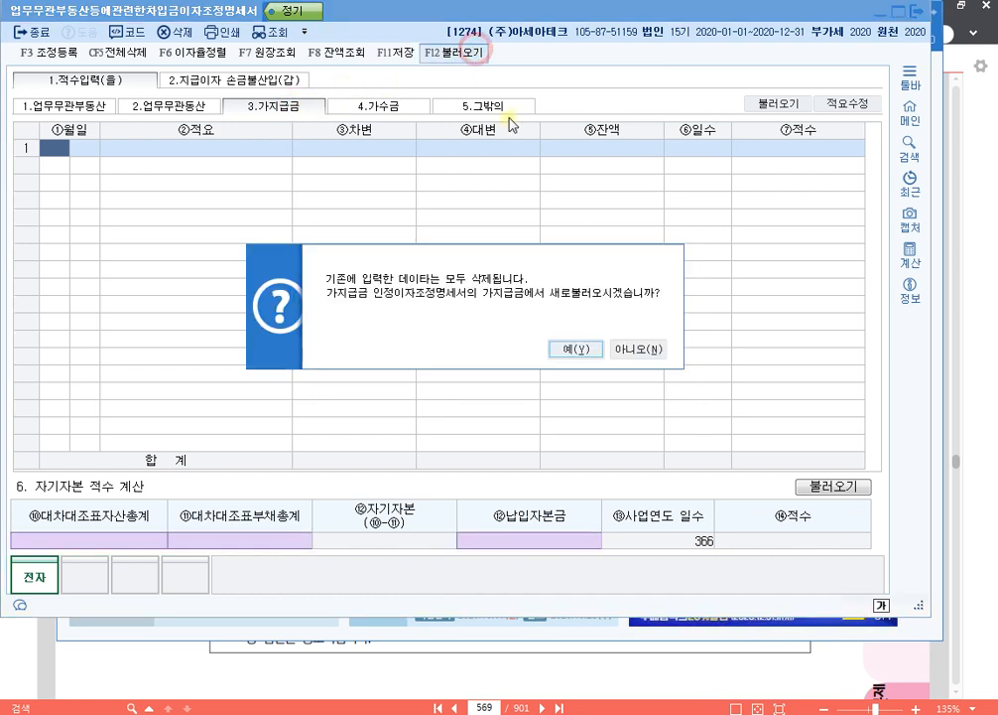
click(582, 350)
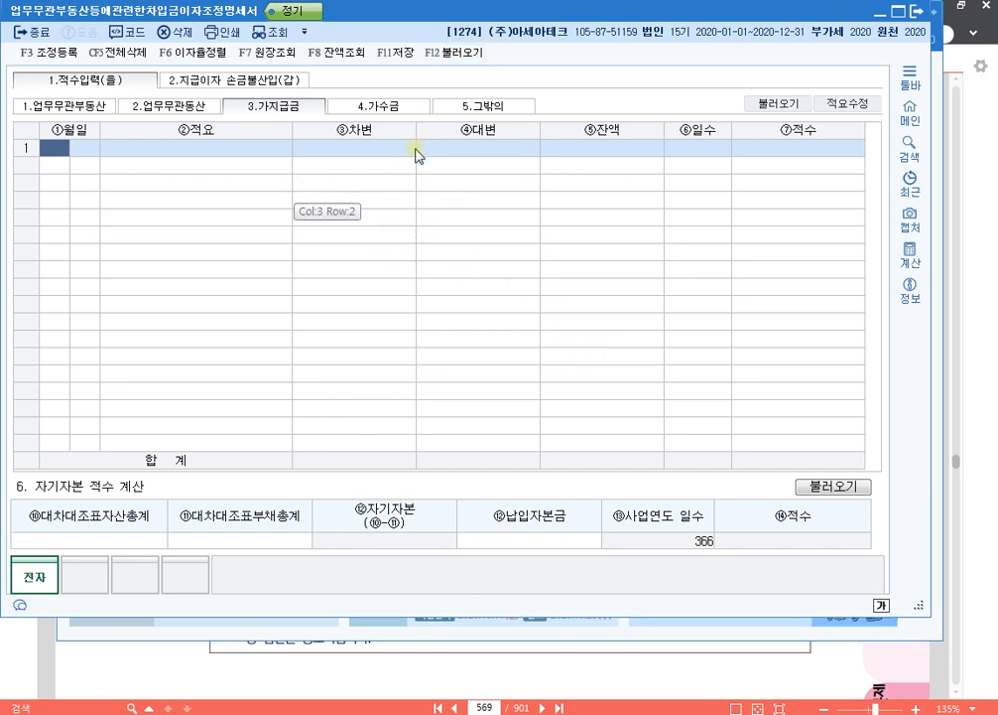
click(116, 537)
click(258, 535)
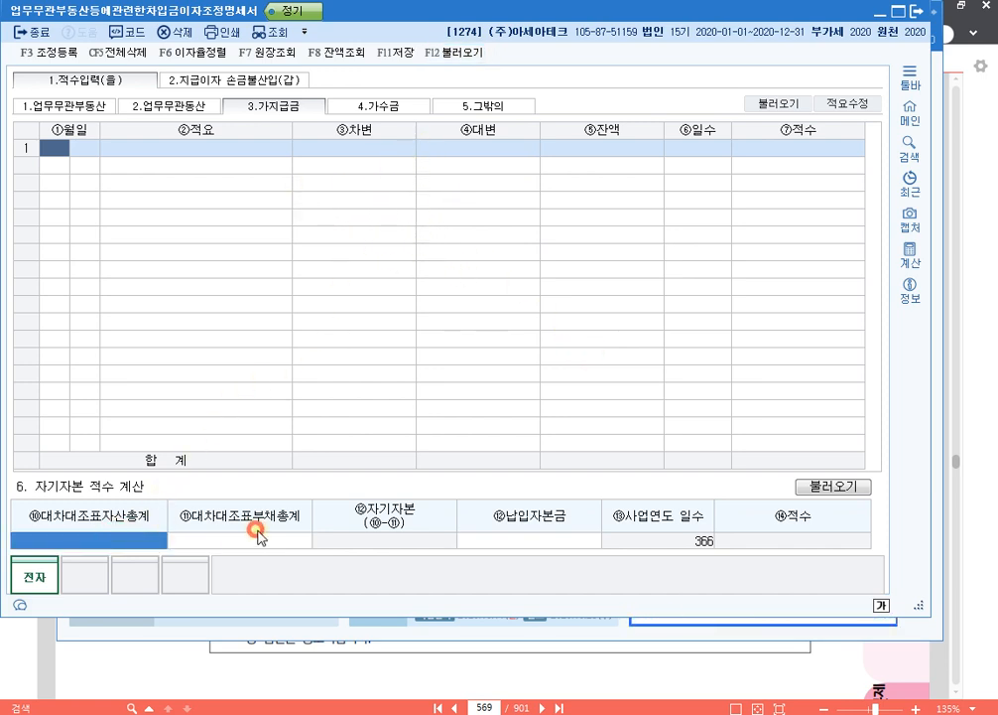
click(531, 542)
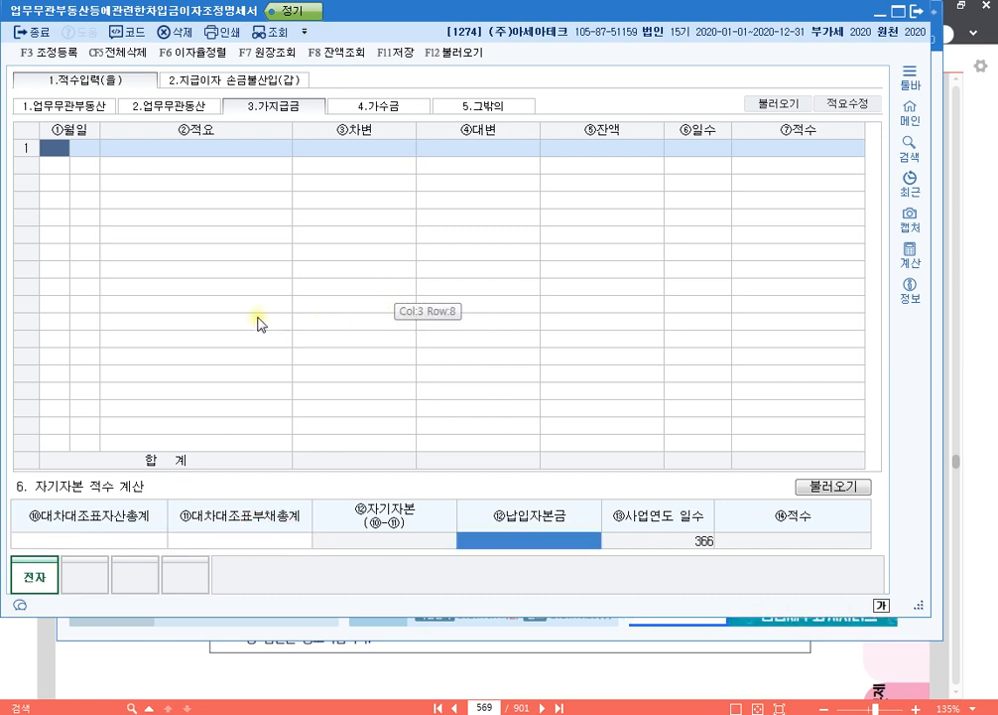
- Enter the first 가지급금 row dated 1/1 as 전기이월 with a debit (차변) of 15,000,000
click(53, 147)
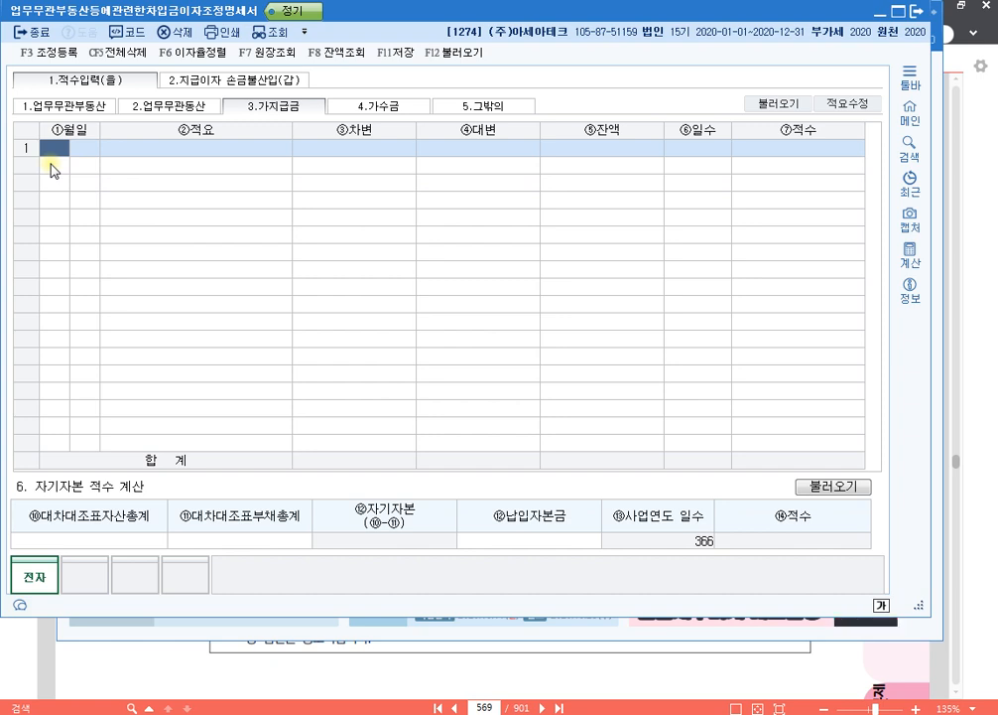
text(1)
key(Return)
text(1)
key(Return)
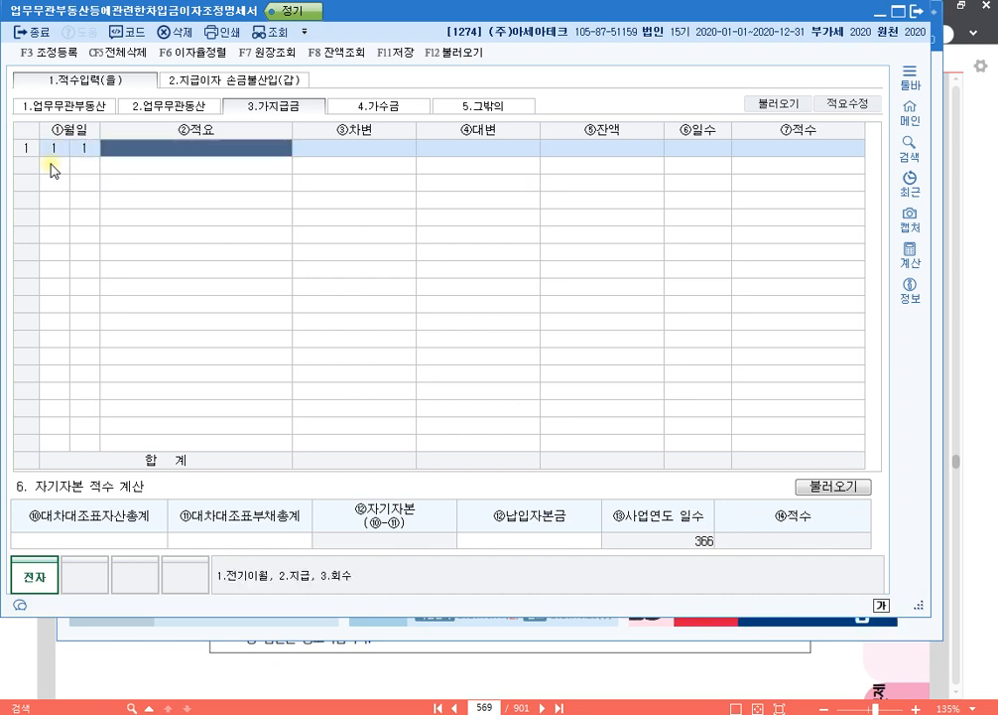
text(1)
key(Return)
text(15)
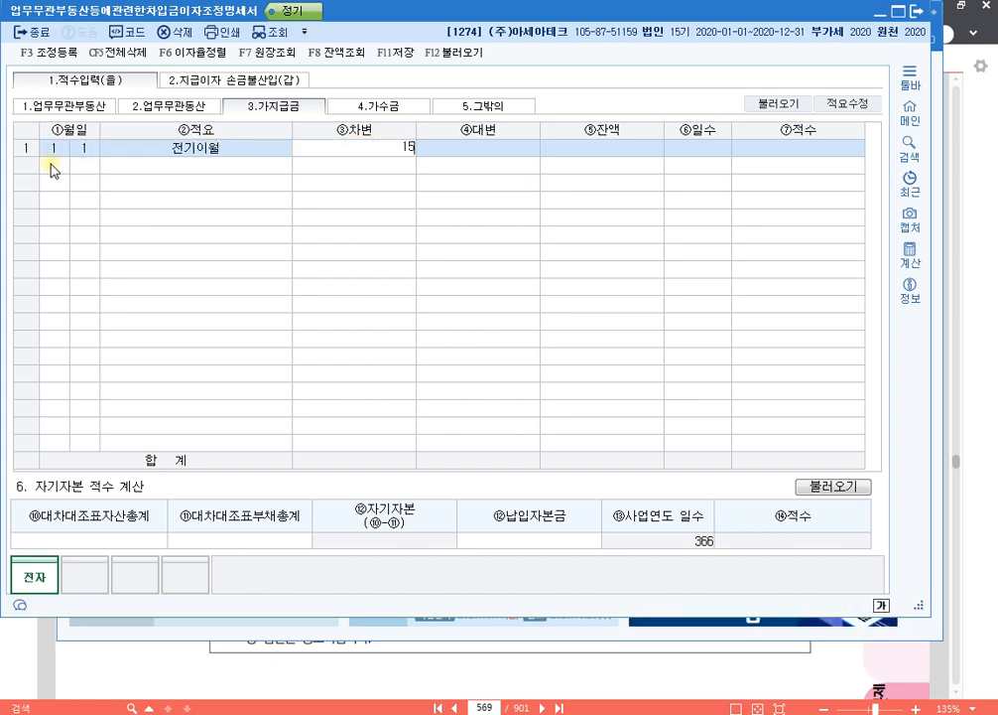
text(,000,000)
key(Return)
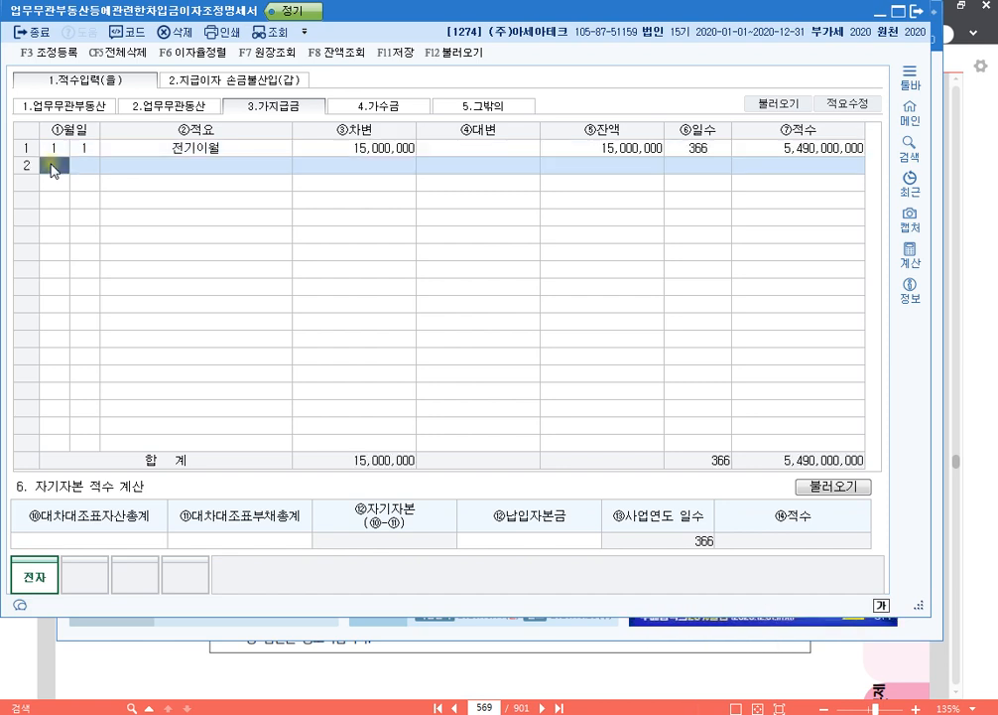
- Add a second 가지급금 row dated 10/1 as 회수 with a credit (대변) of 15,000,000
text(10)
key(Return)
text(1)
key(Return)
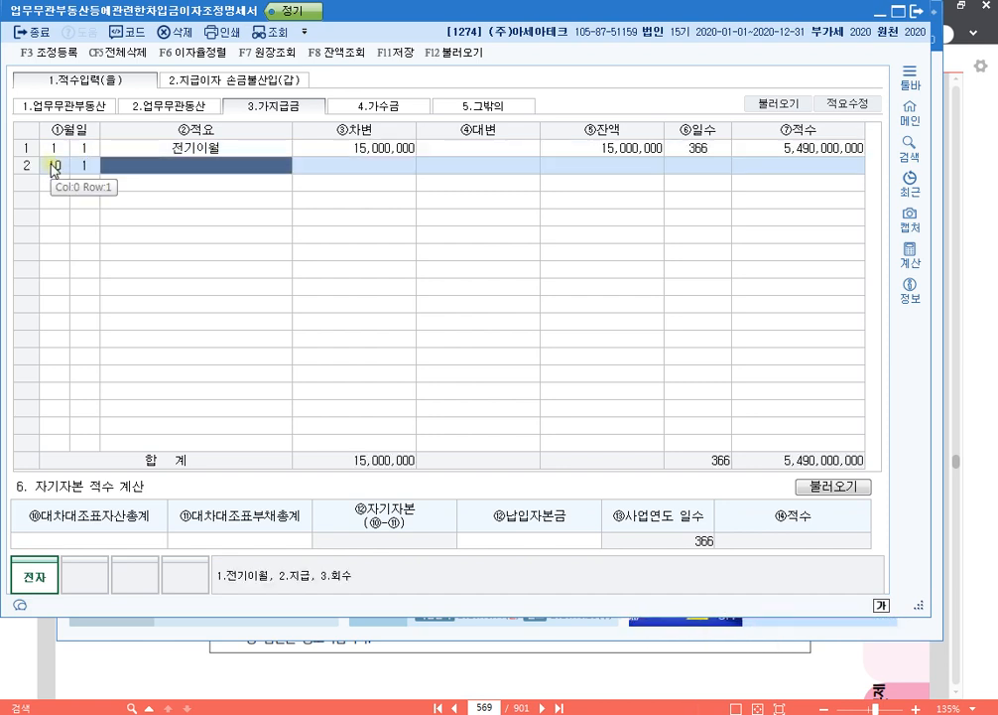
text(3)
key(Return)
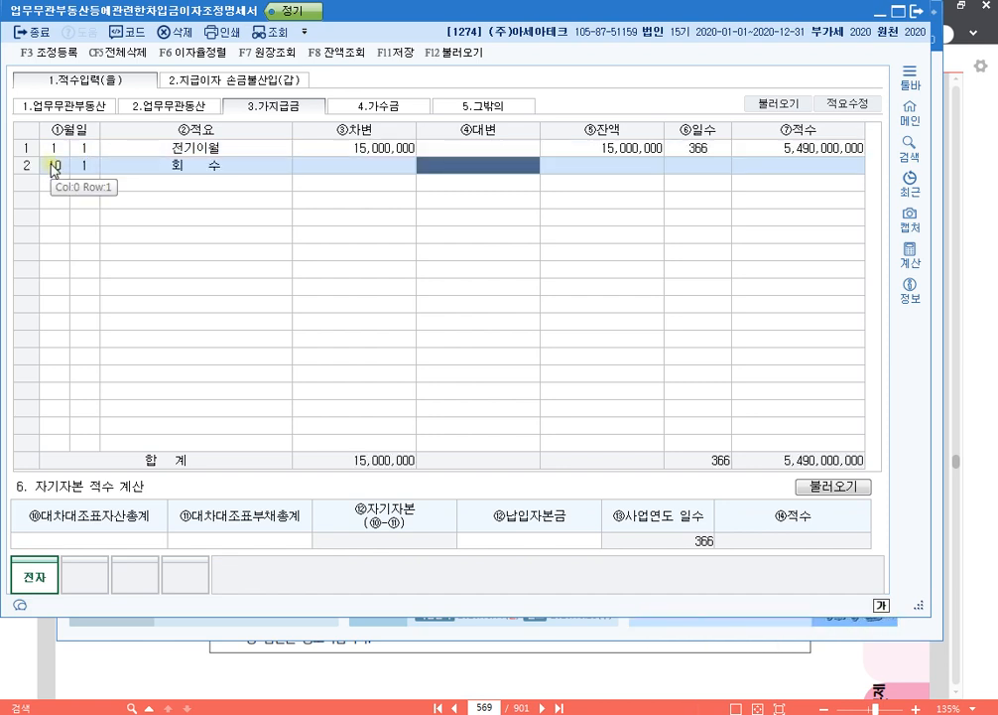
text(15000000)
key(Return)
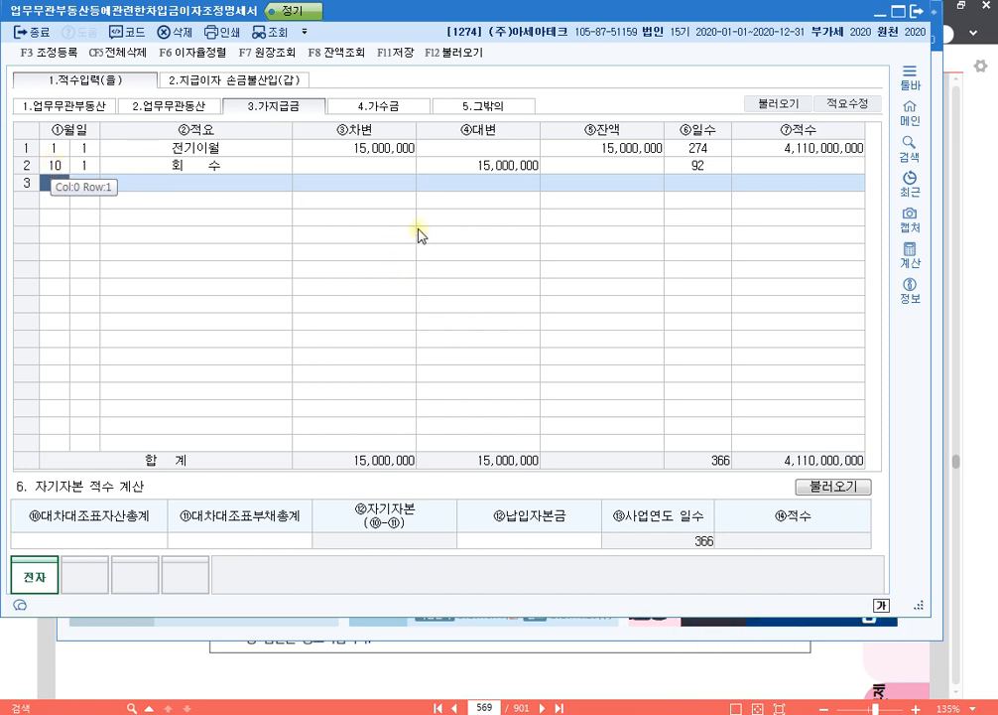
- In 지급이자 손금불산입(갑), enter the first loan row with a 15% 이자율 and 지급이자 of 1,500,000
click(265, 81)
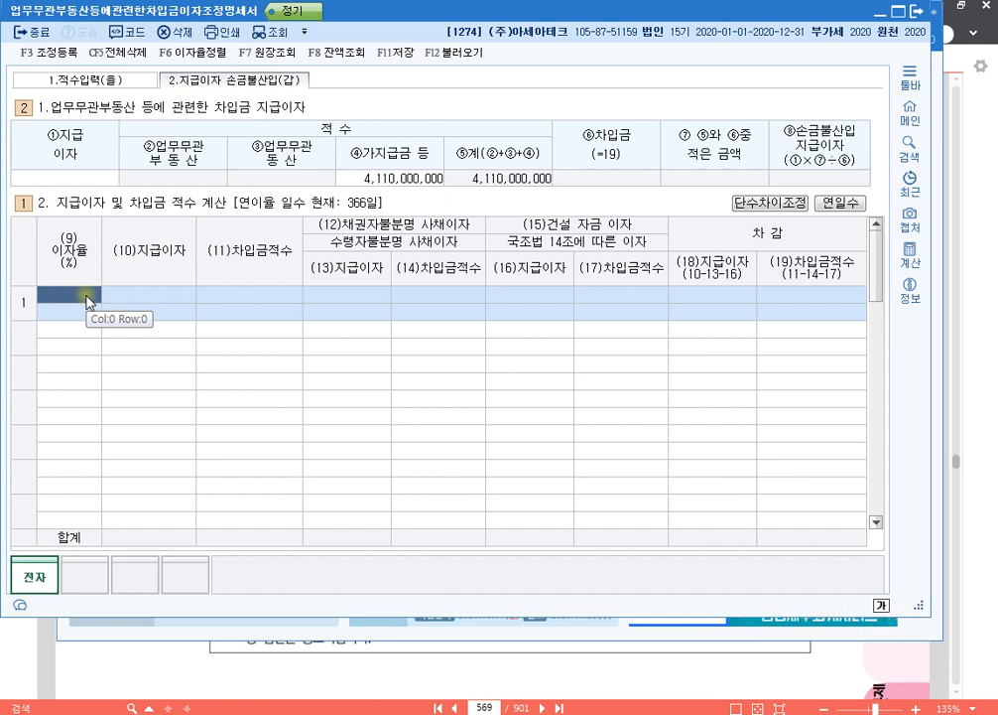
text(15)
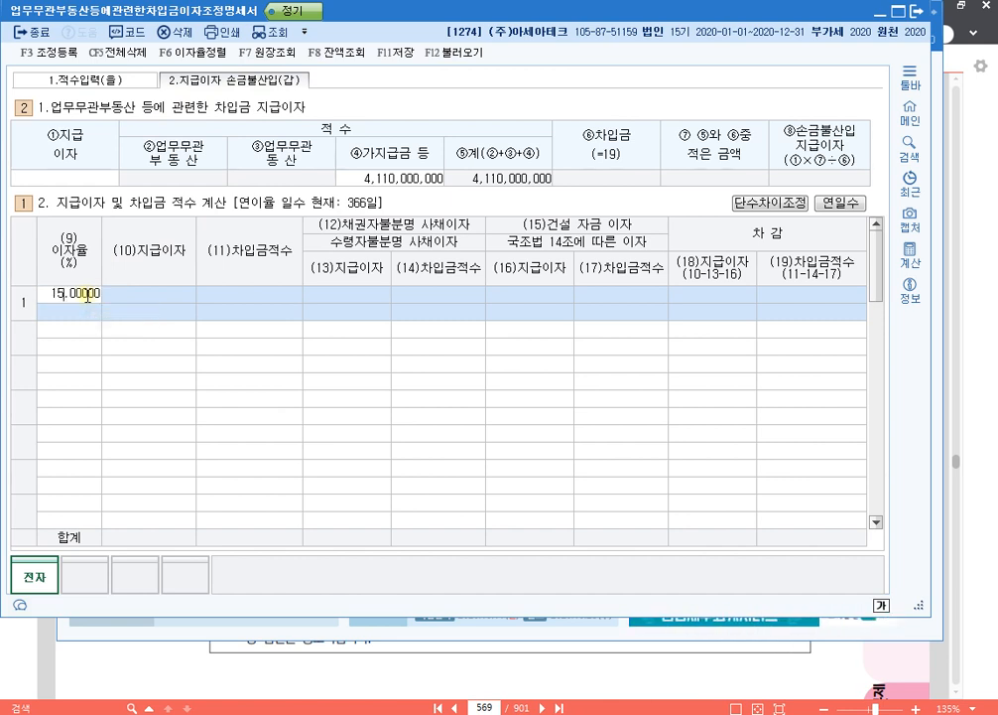
key(Return)
text(1500000)
key(Return)
key(Return)
key(Return)
key(Return)
key(Return)
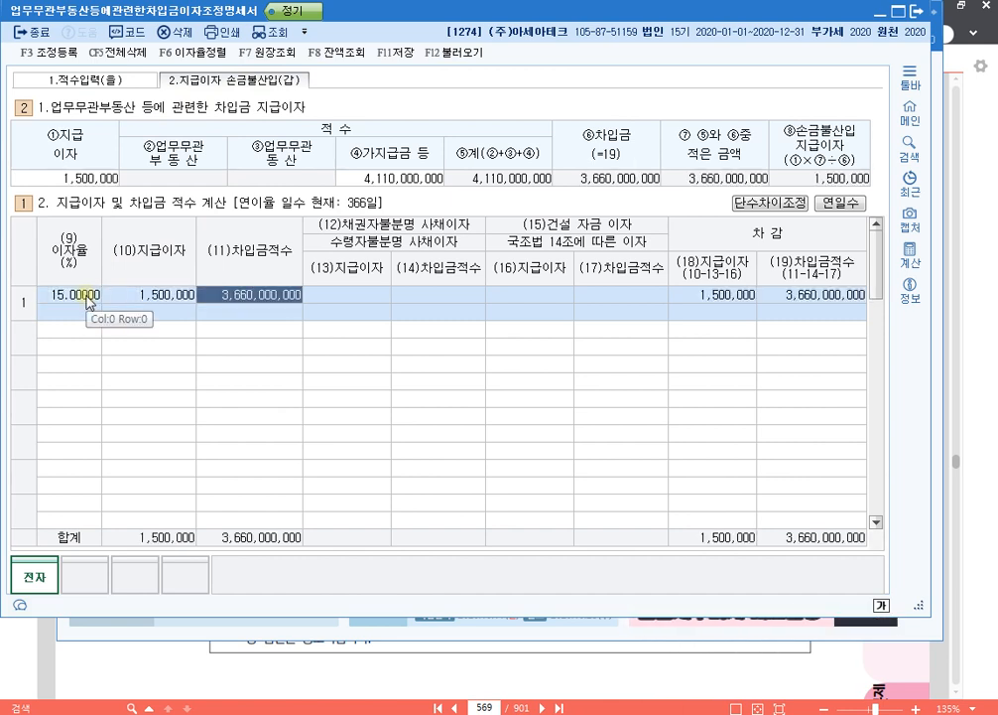
key(Return)
key(Return)
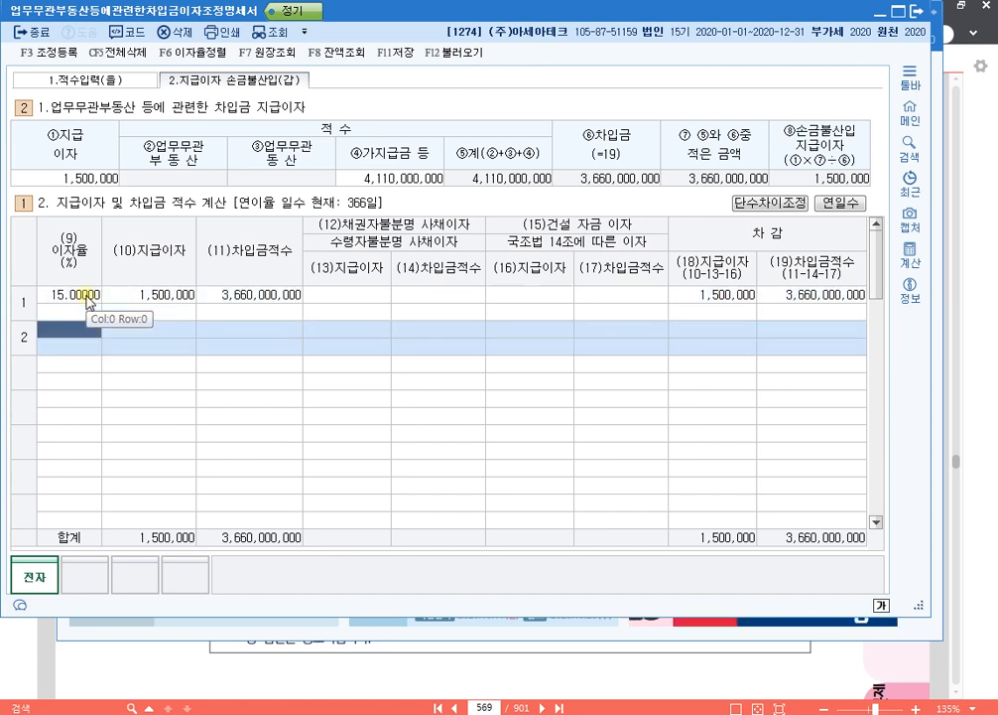
- Add the second loan row with a 10% 이자율 and 지급이자 of 1,000,000
text(10)
key(Return)
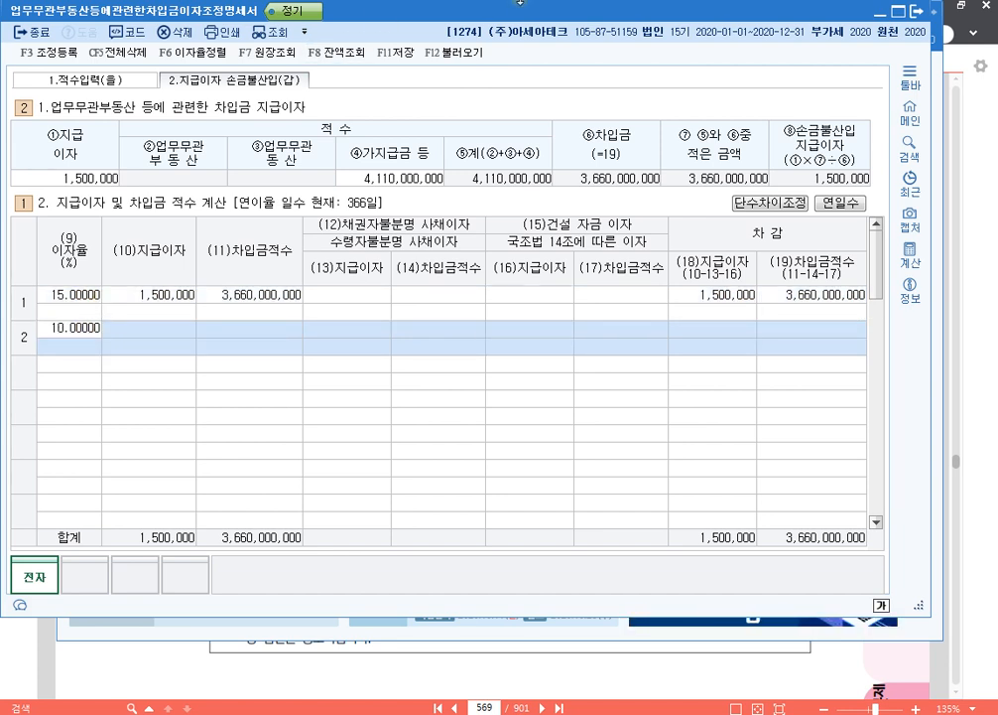
text(1,000,000)
key(Return)
- Add the third loan row with a 6% 이자율 and 지급이자 of 600,000
key(Return)
key(Return)
key(Return)
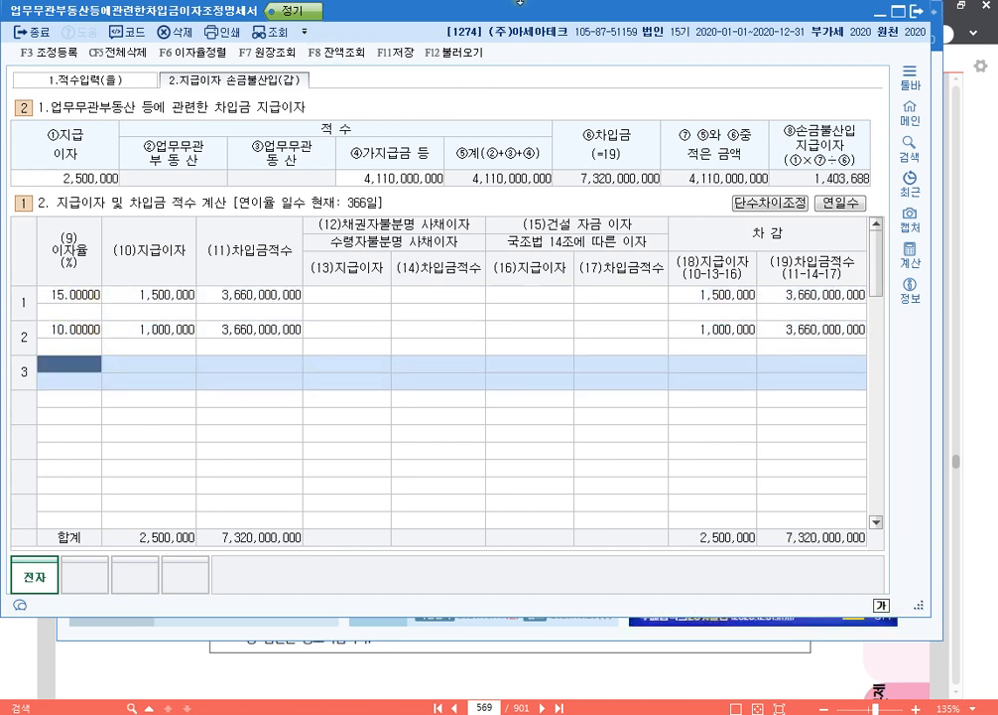
text(6)
key(Return)
text(600000)
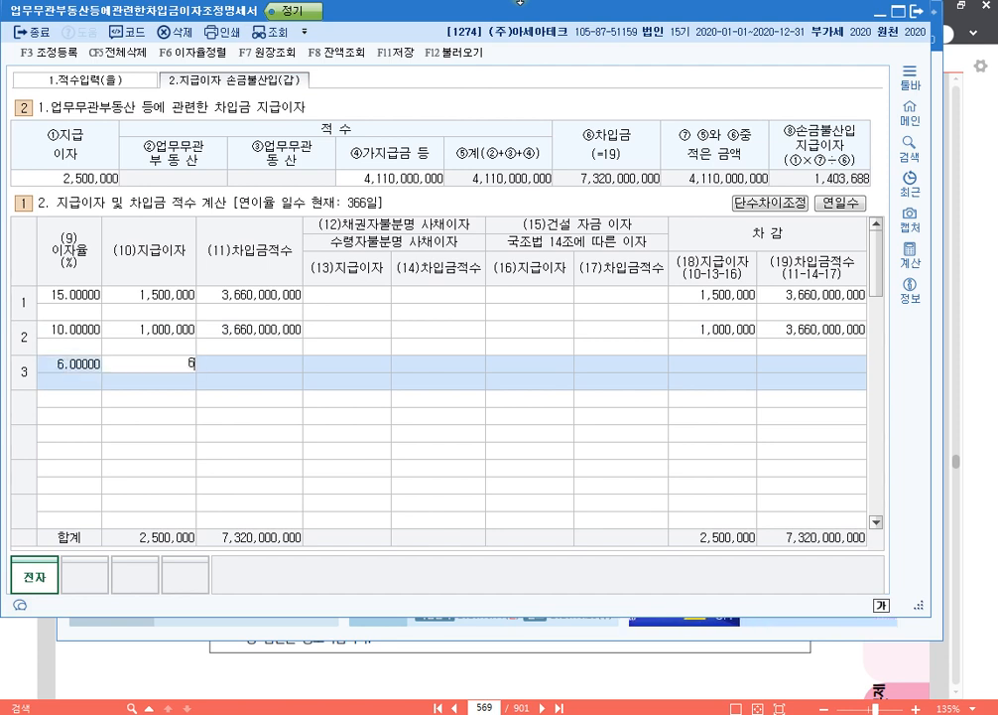
key(Return)
key(Return)
key(Return)
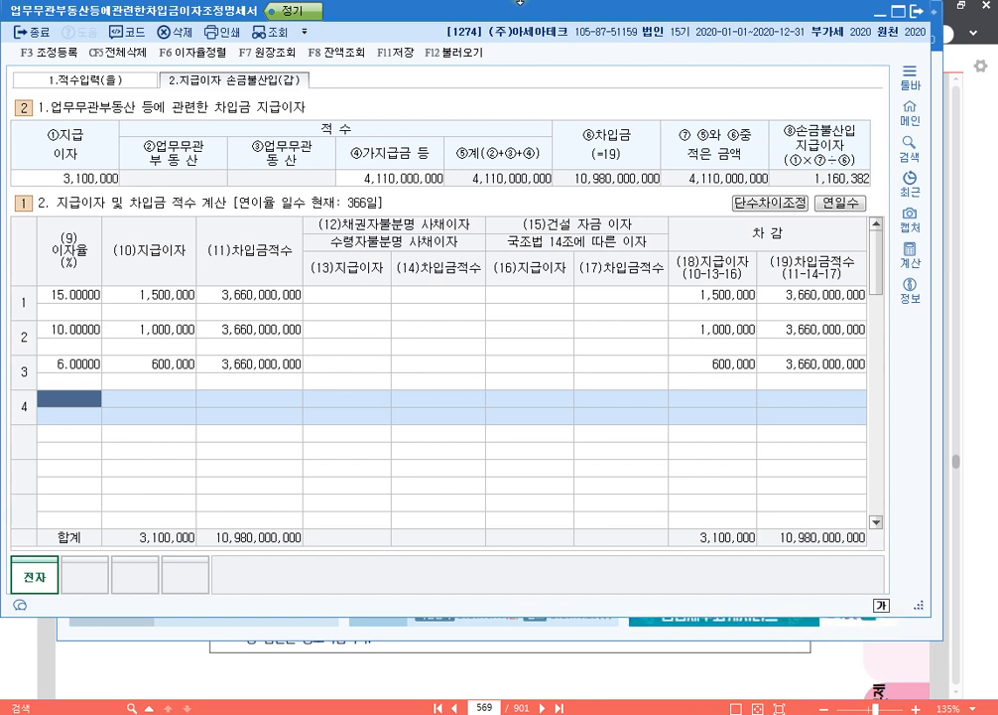
- In the 15% row, enter 1,500,000 as (13)지급이자 for 채권자불분명 사채이자
click(369, 295)
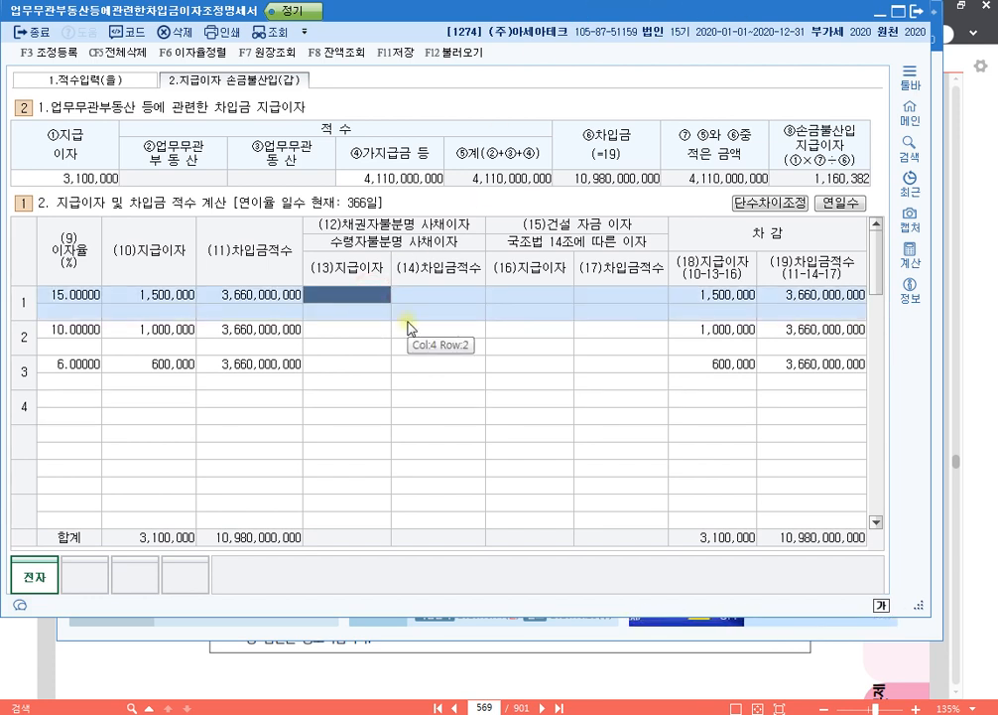
text(1,)
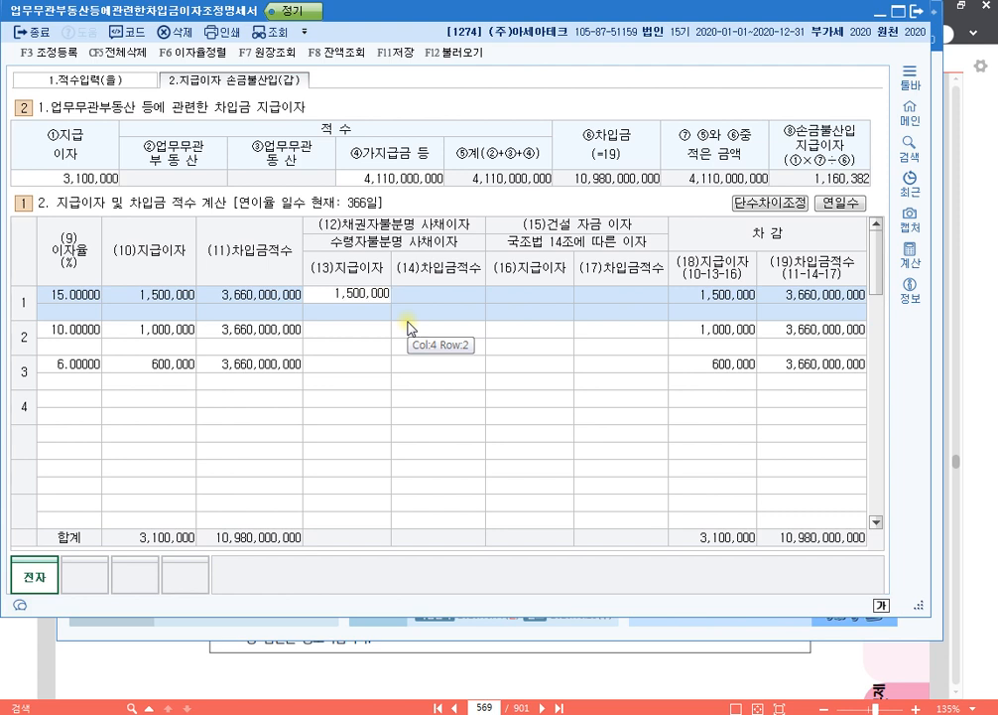
text(500,000)
key(Return)
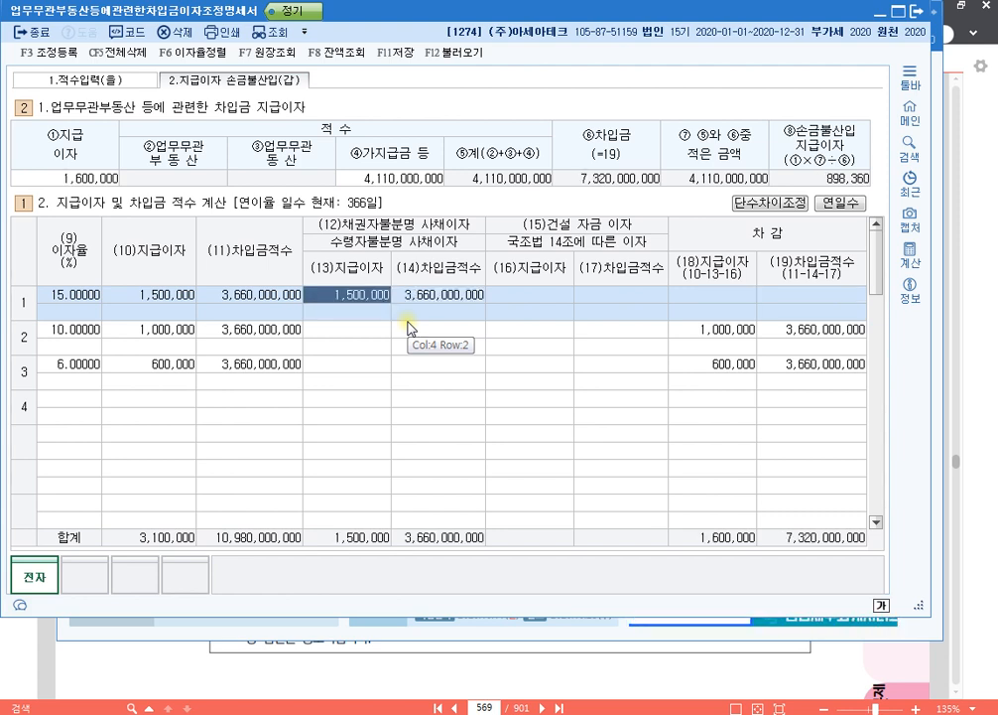
- In the 10% row, enter 1,000,000 as (16)지급이자 for 건설 자금 이자
key(Return)
key(Return)
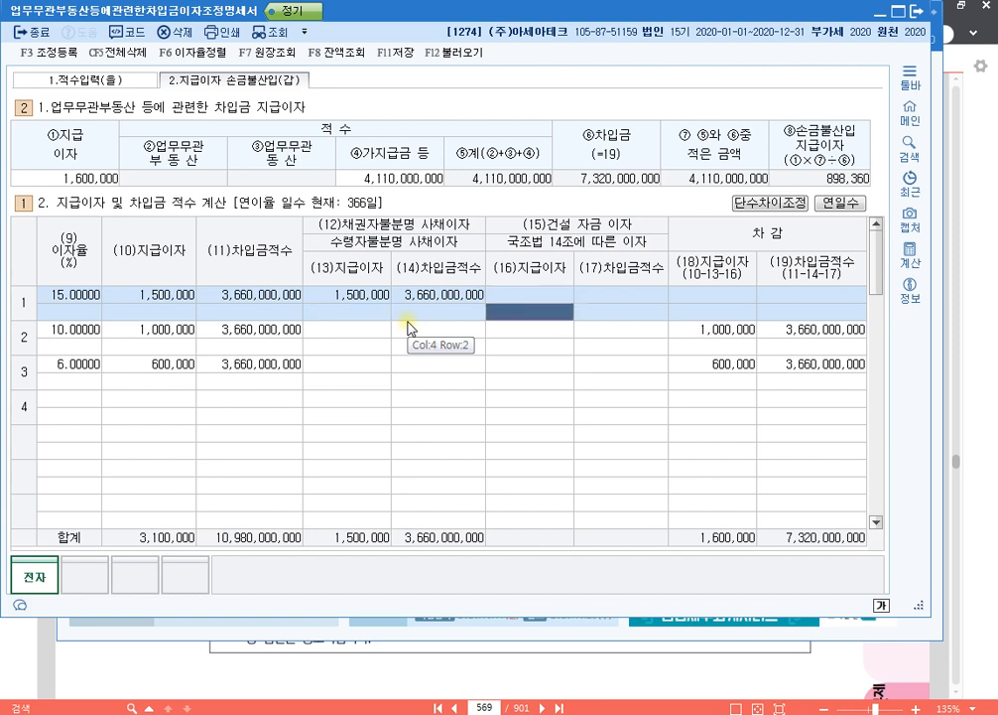
key(Return)
key(Return)
key(Return)
key(Return)
key(Return)
key(Return)
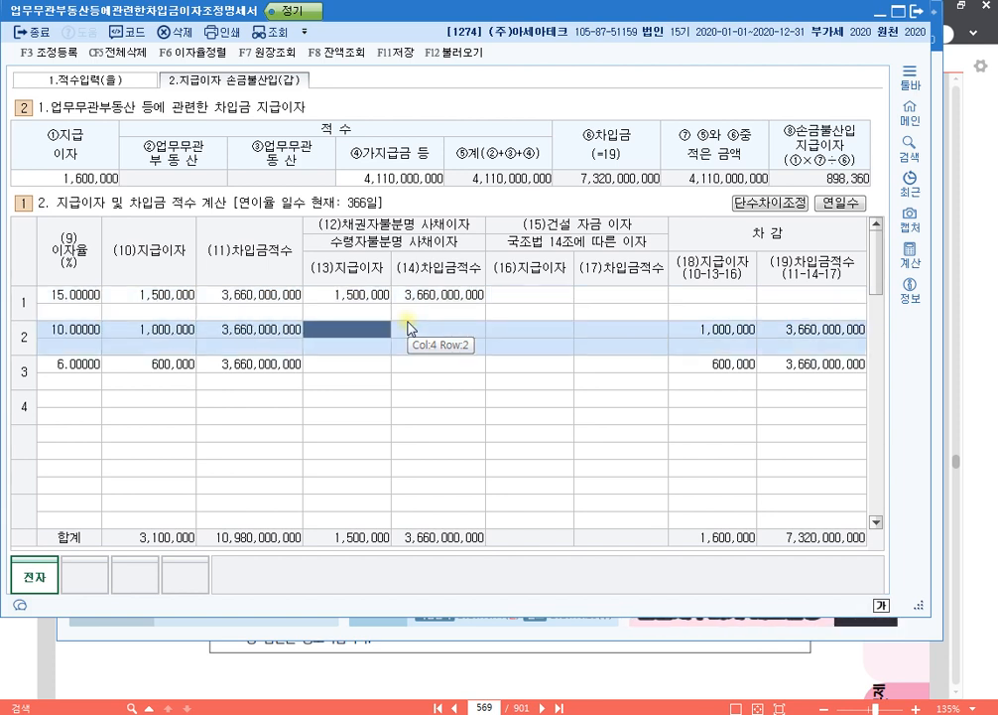
text(1000000)
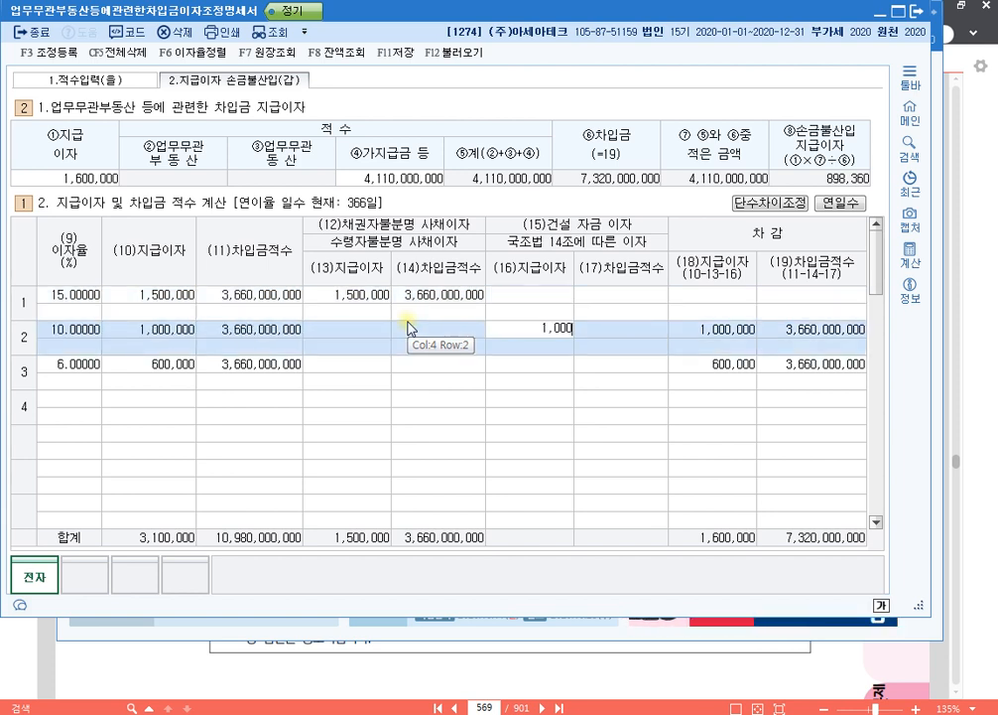
key(Return)
key(Up)
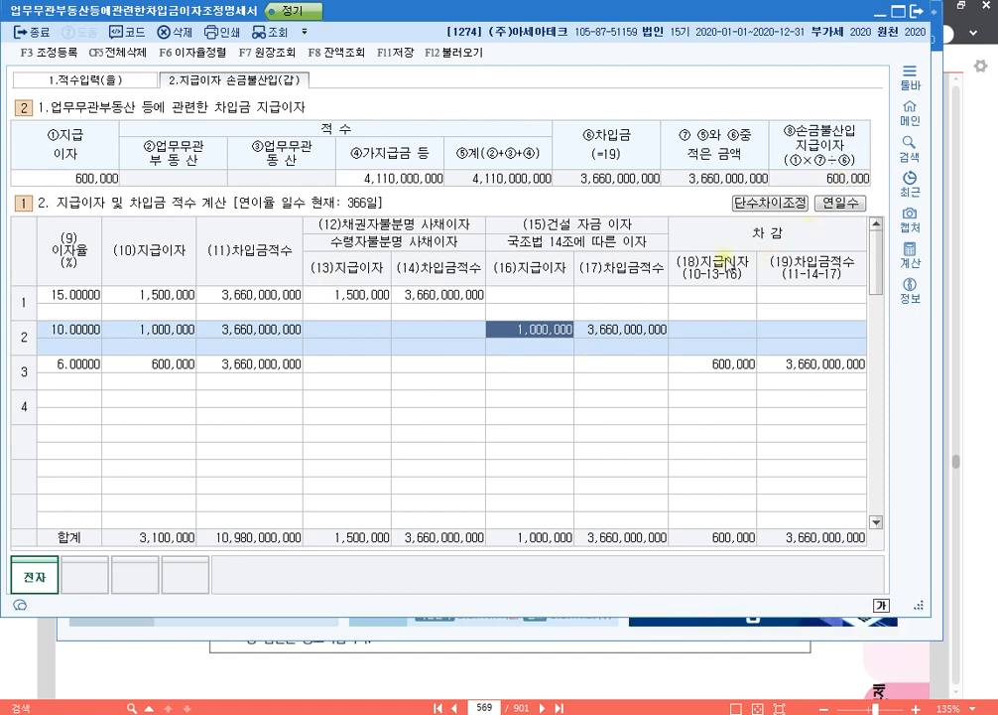
- Open 조정 등록 and add 업무무관자산지급이자 of 600,000 under 익금산입 및 손금불산입 with 기타사외유출 disposition
key(F3)
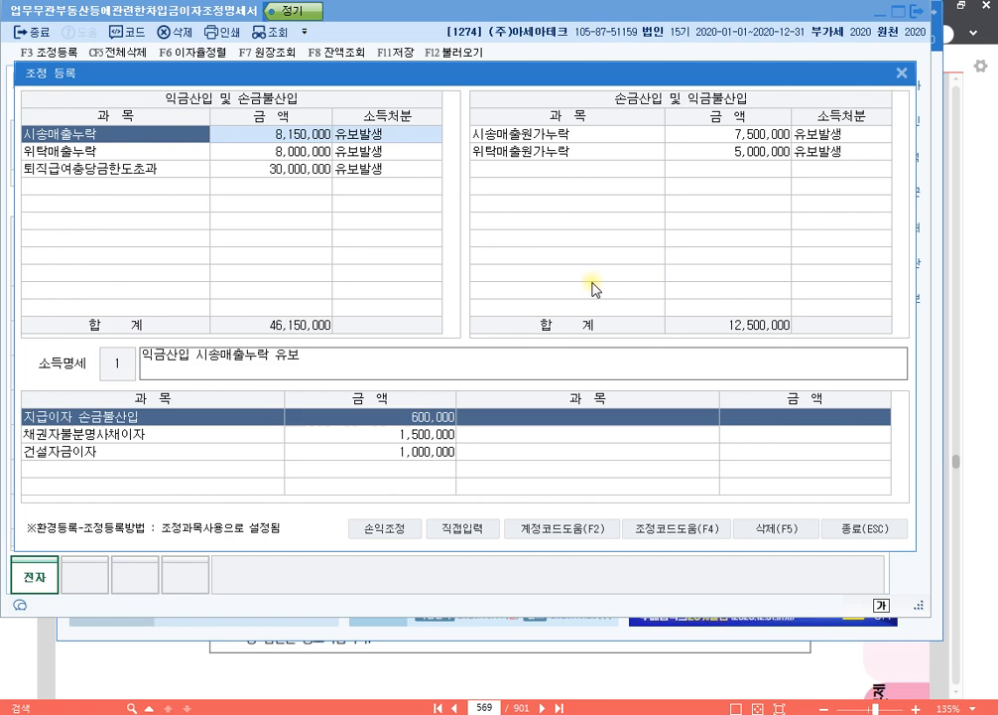
click(163, 186)
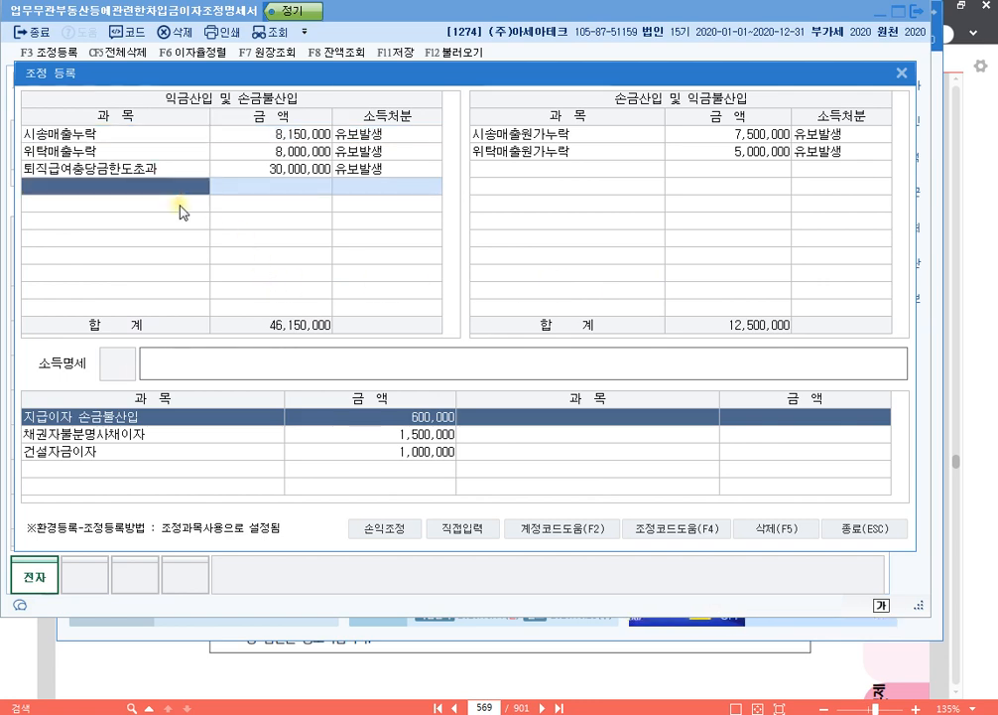
key(F4)
key(Down)
key(Down)
key(Down)
key(Return)
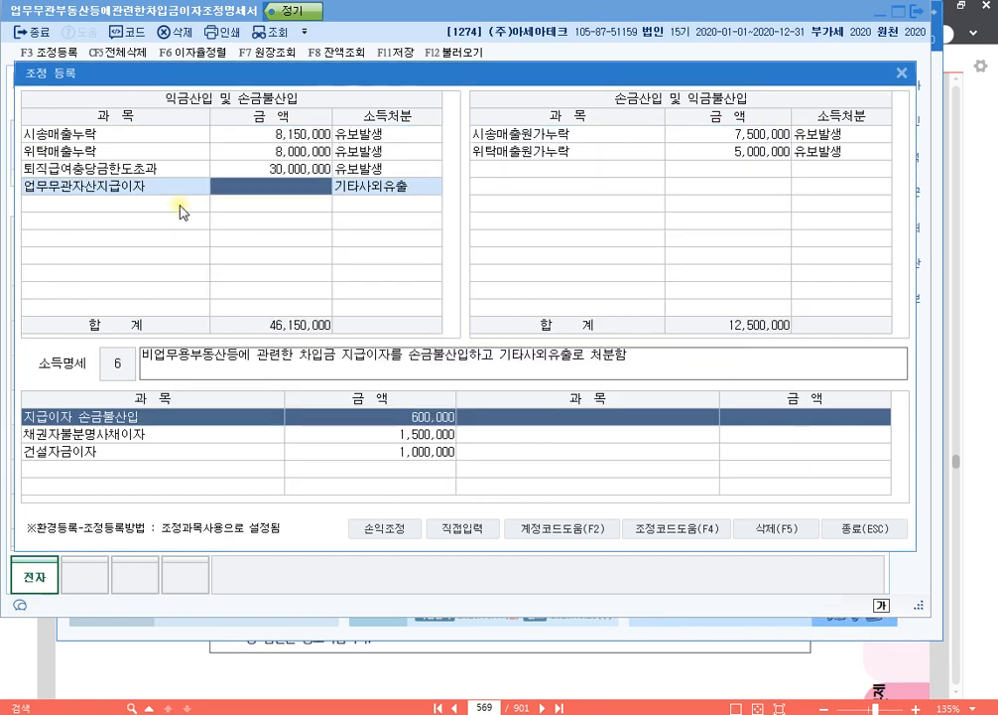
text(5)
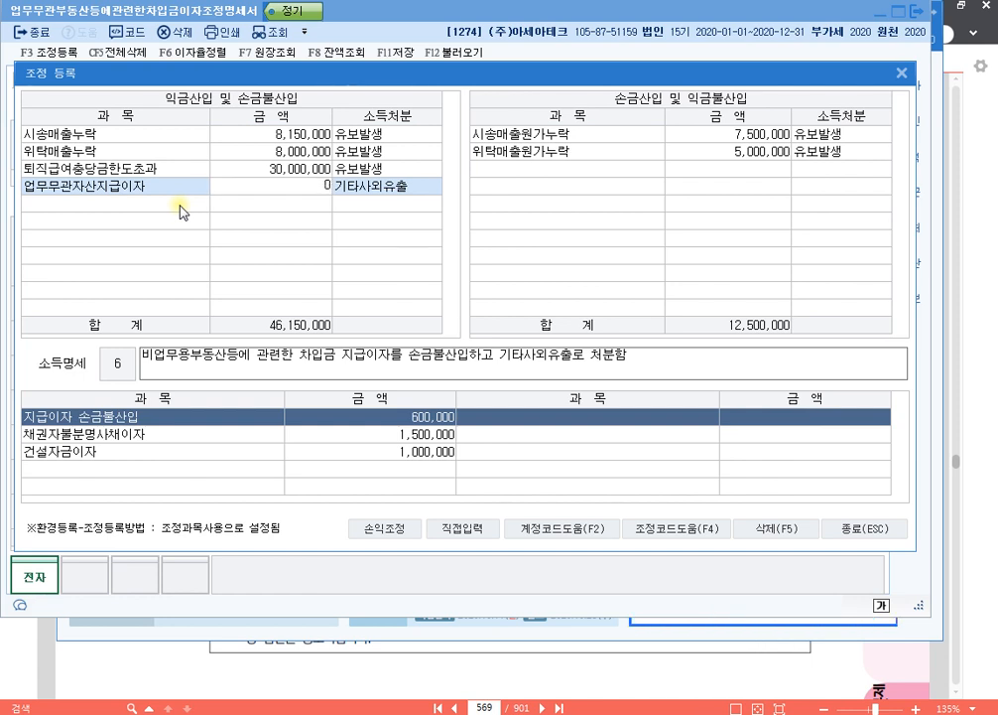
text(600000)
key(Return)
key(Return)
key(Return)
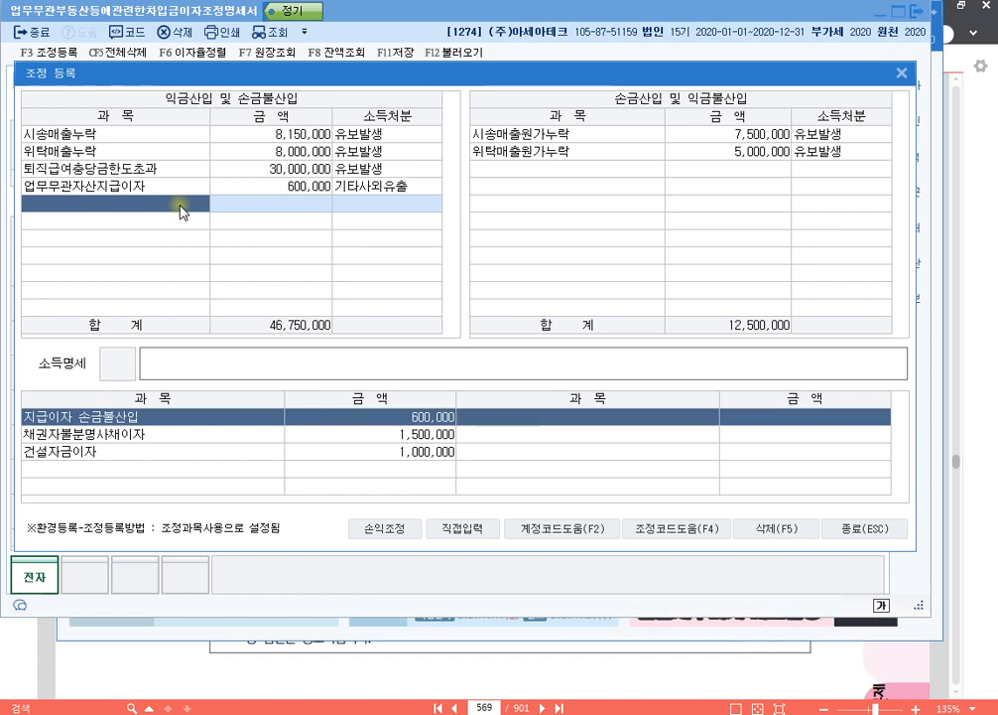
- Add the 채권자불분명사채이자(원천세제외) adjustment of 1,500,000 with 상여 disposition under 익금산입 및 손금불산입
key(F4)
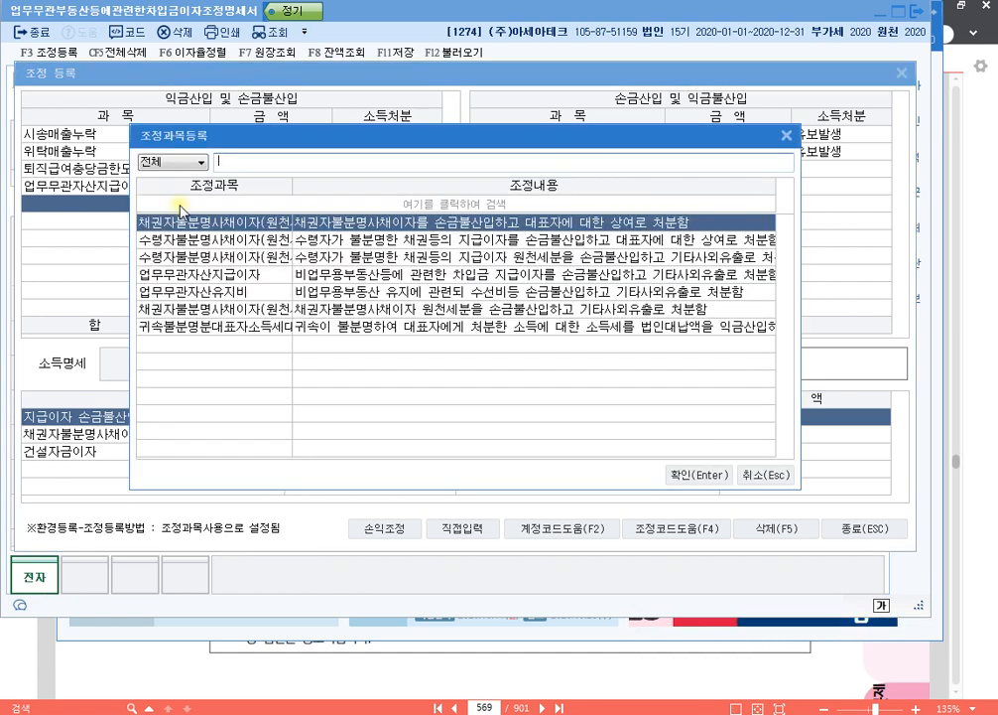
key(Return)
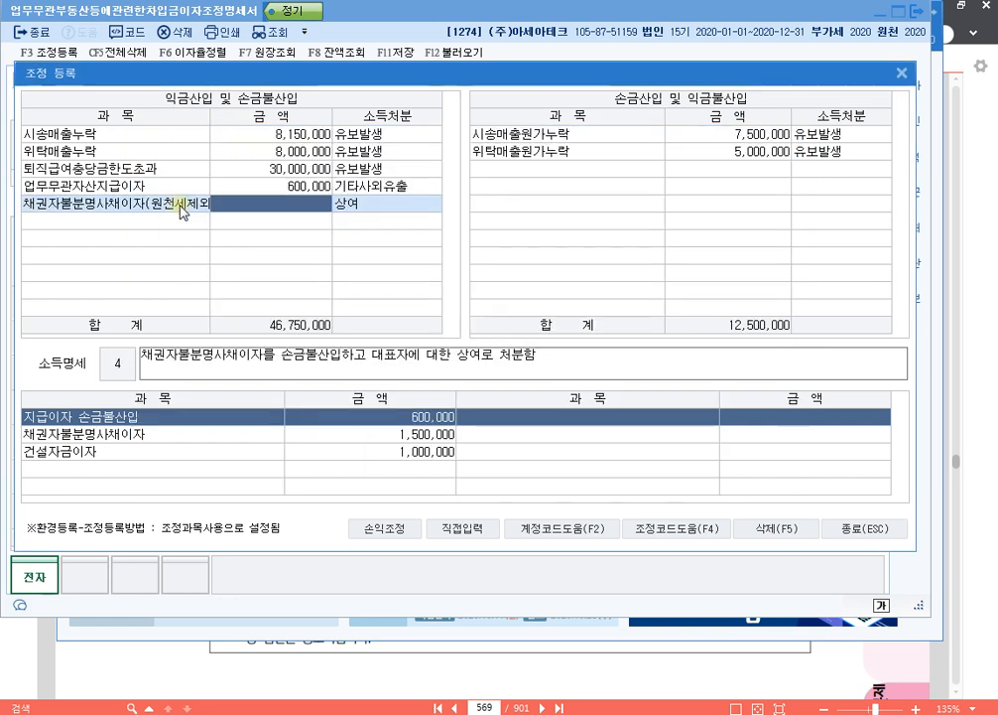
key(Return)
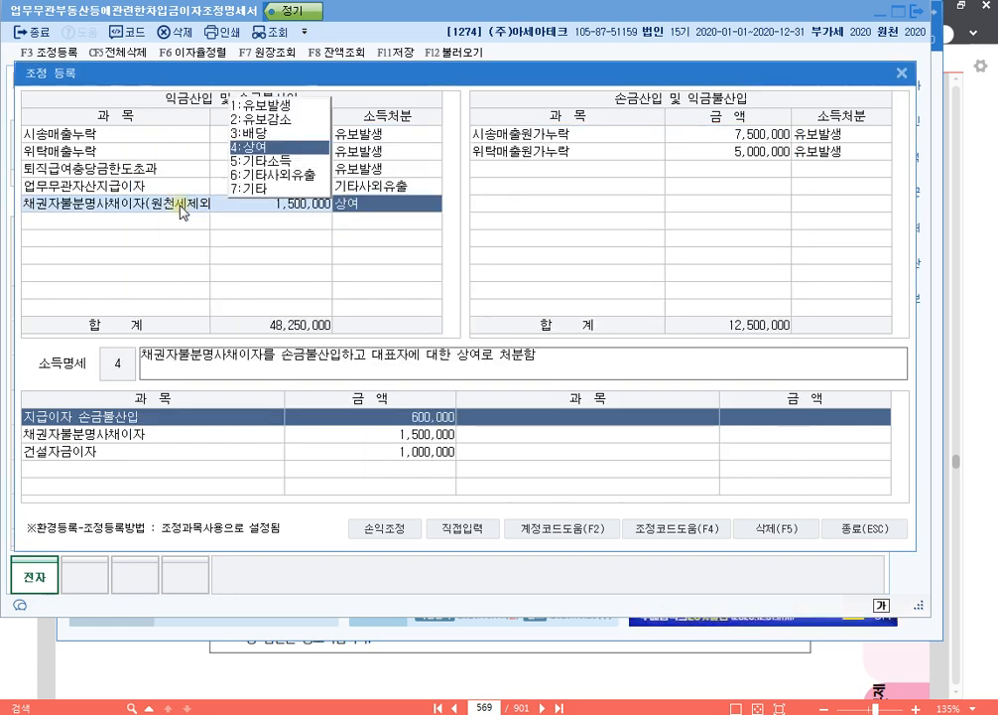
key(Return)
key(Down)
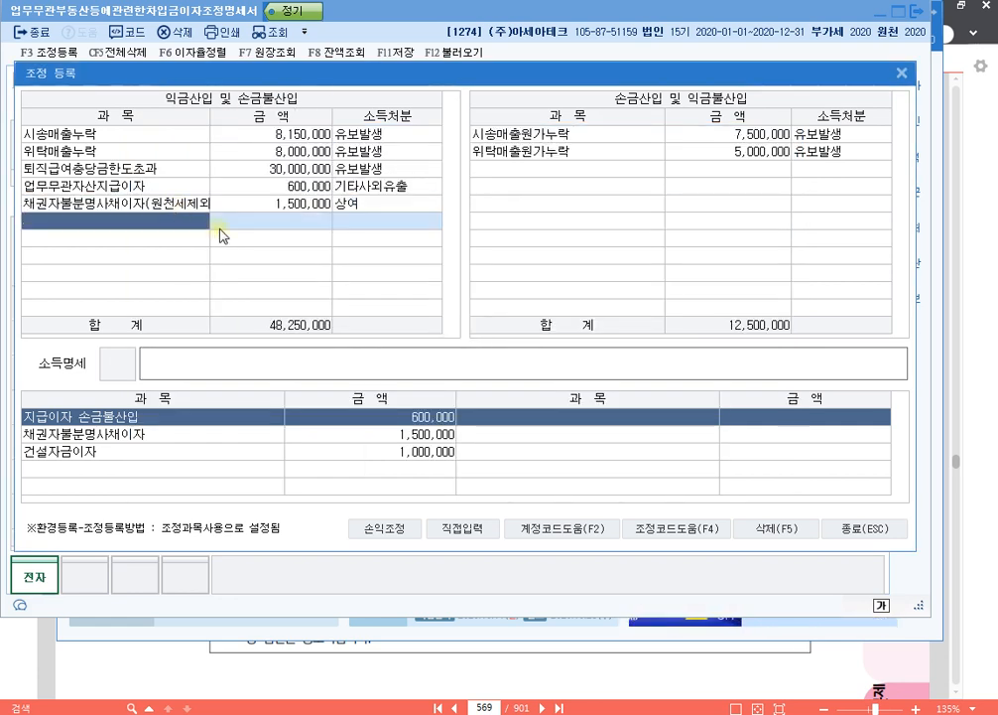
- Add a directly entered 건설자금이자 adjustment of 1,000,000 with 유보발생 disposition and the 소득명세 text "손금불산입 건설자금이자 유보"
click(462, 528)
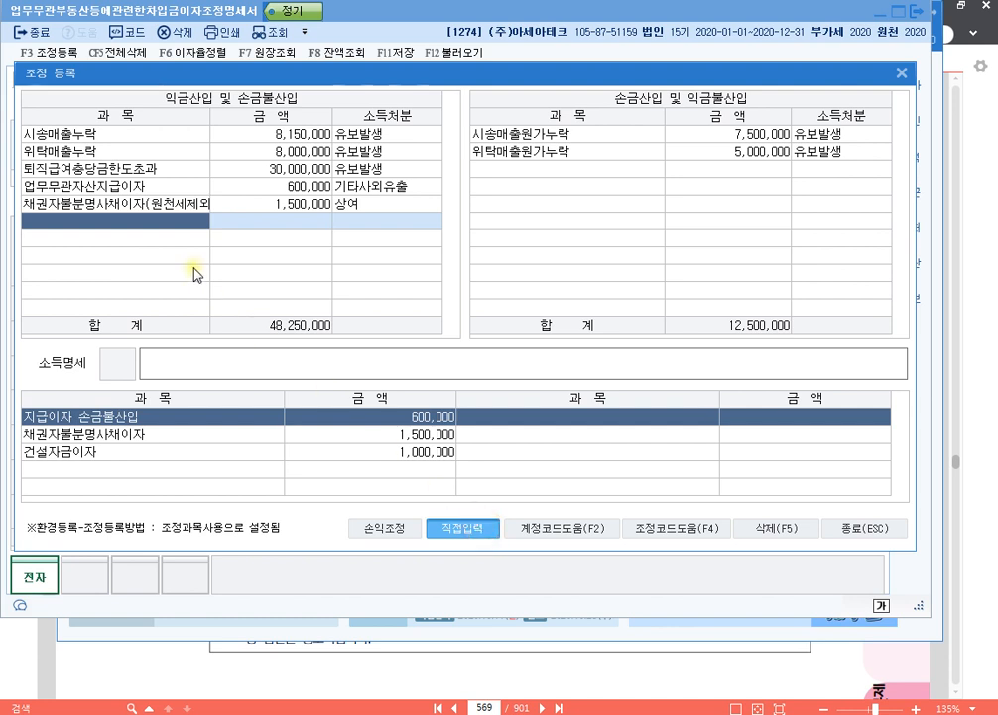
click(175, 220)
text(건서설자금이자)
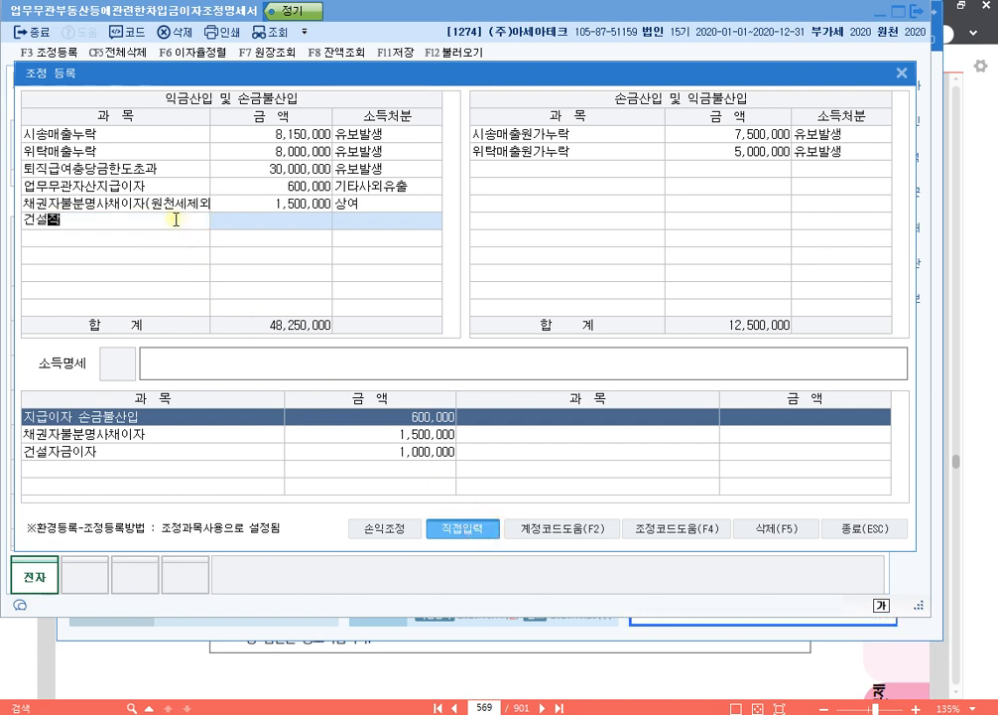
key(Return)
text(1,000,000)
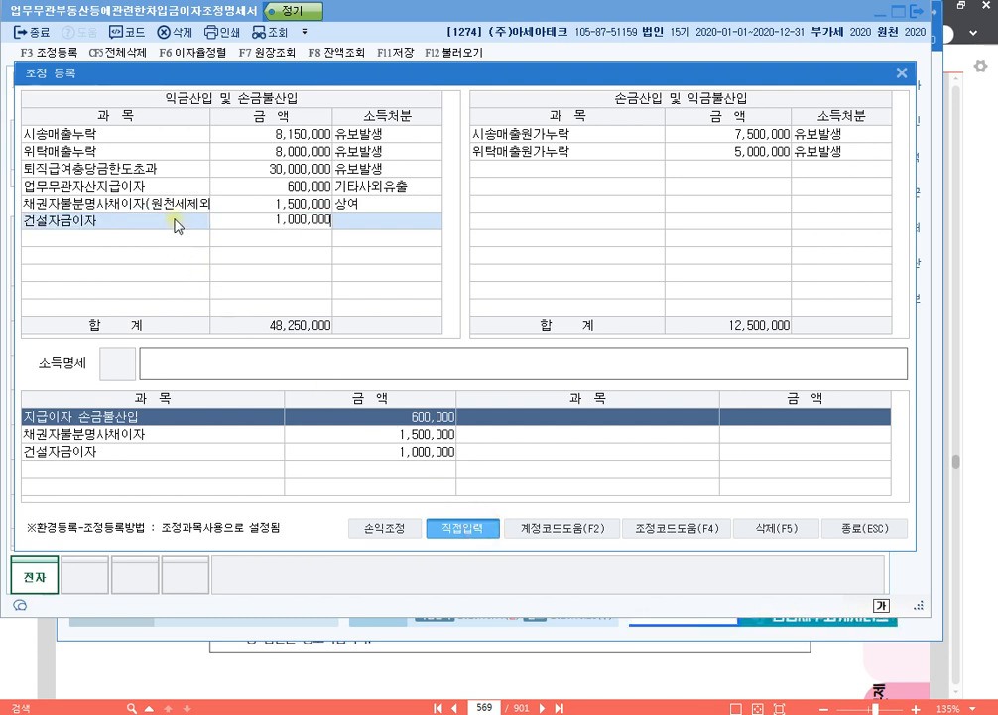
key(Return)
text(1)
key(Return)
text(손금)
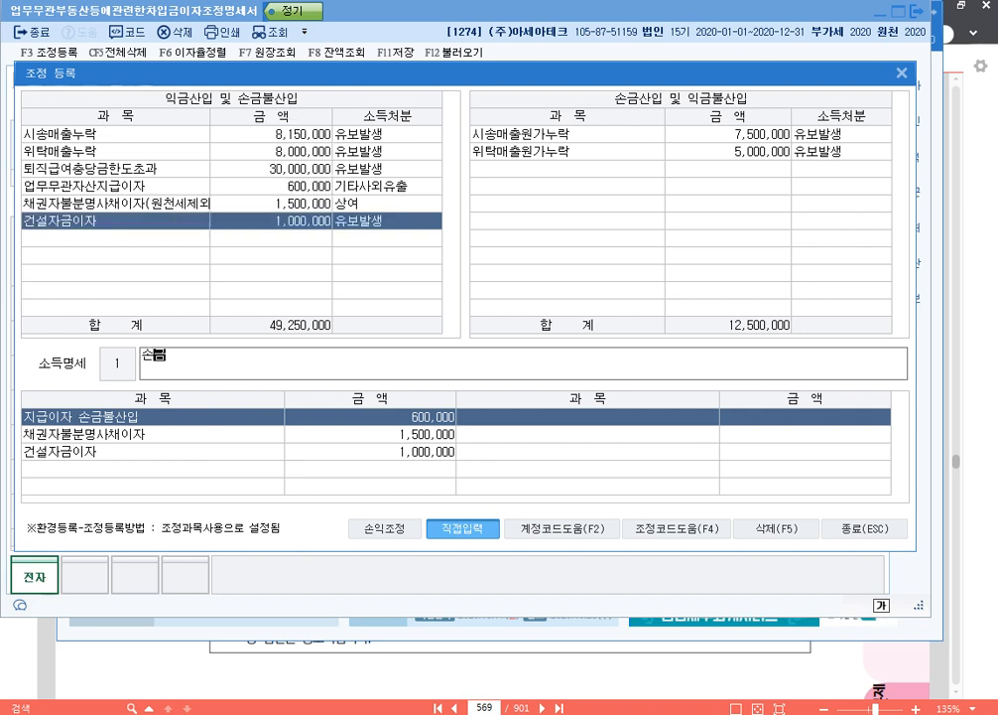
text(불산입 건설자금이자 유보)
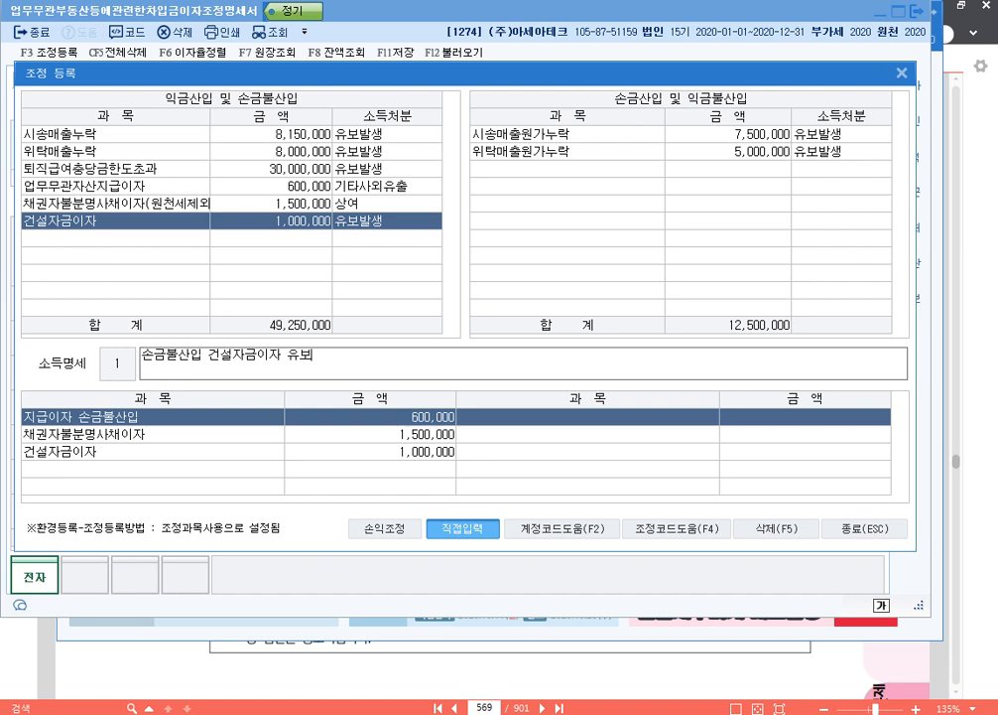
key(Return)
key(Up)
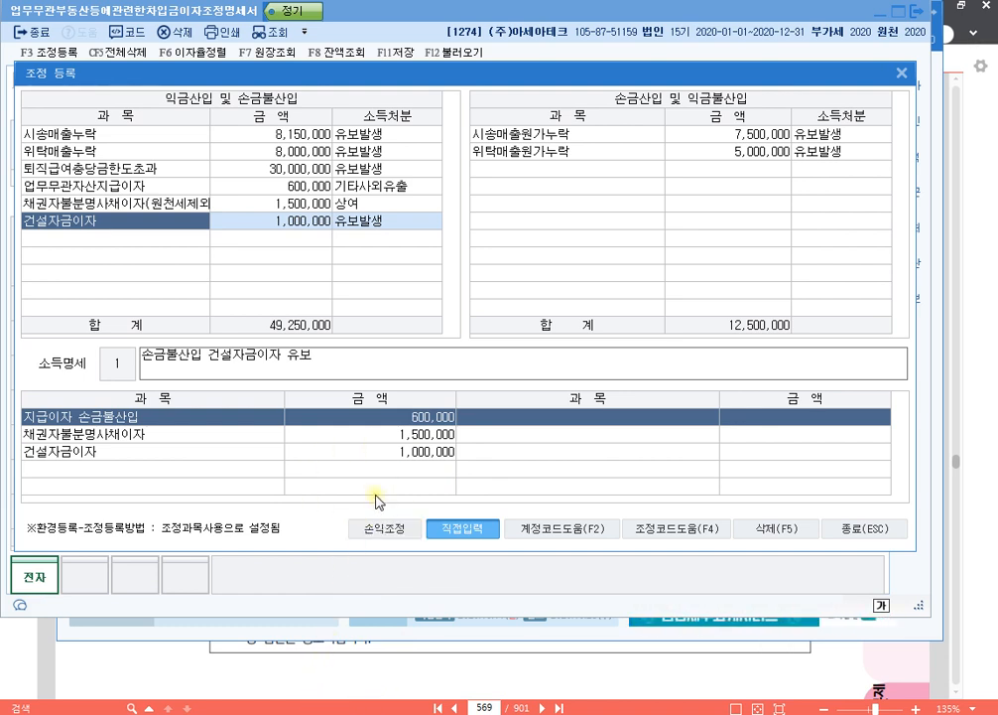
- Switch to the Notepad notes and add the line "p.608 1277" below the p.569 entry
click(234, 712)
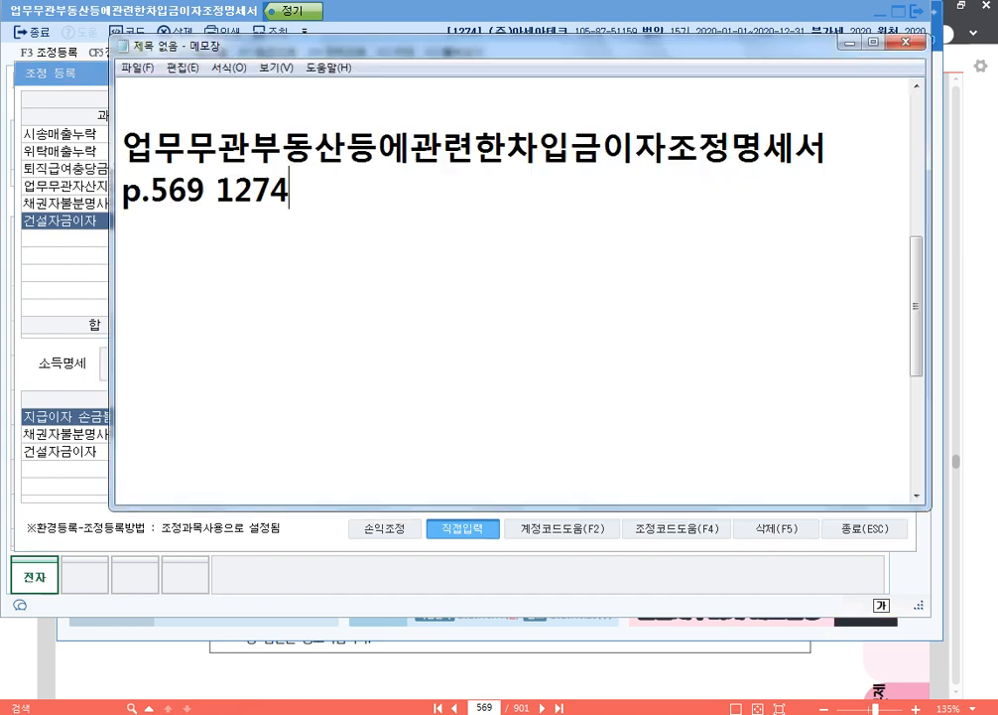
key(Return)
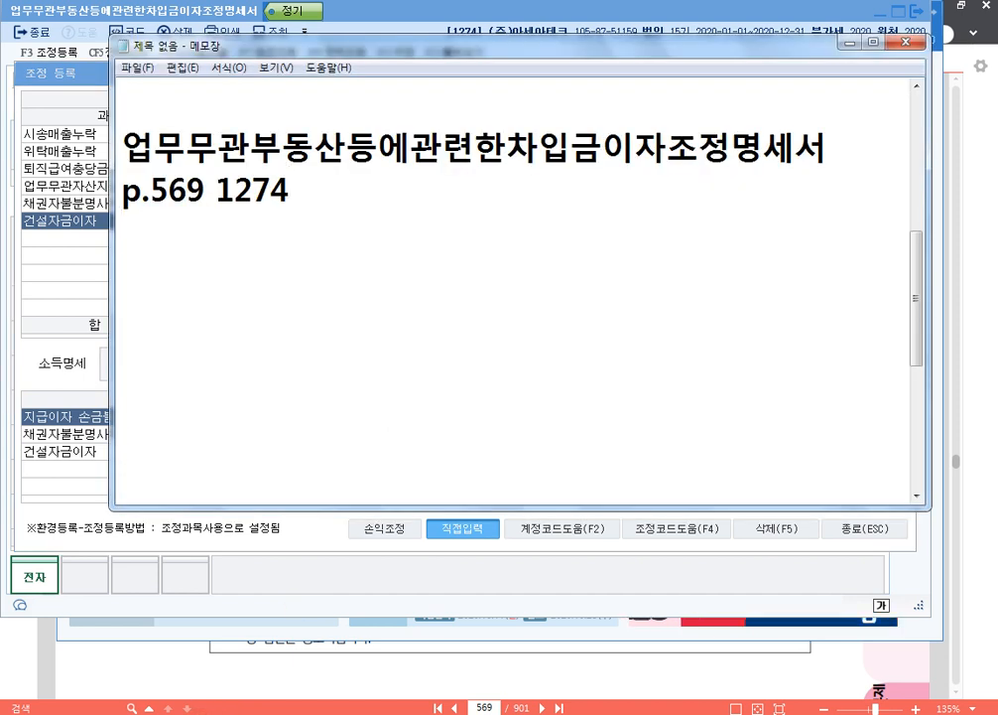
text(p.608)
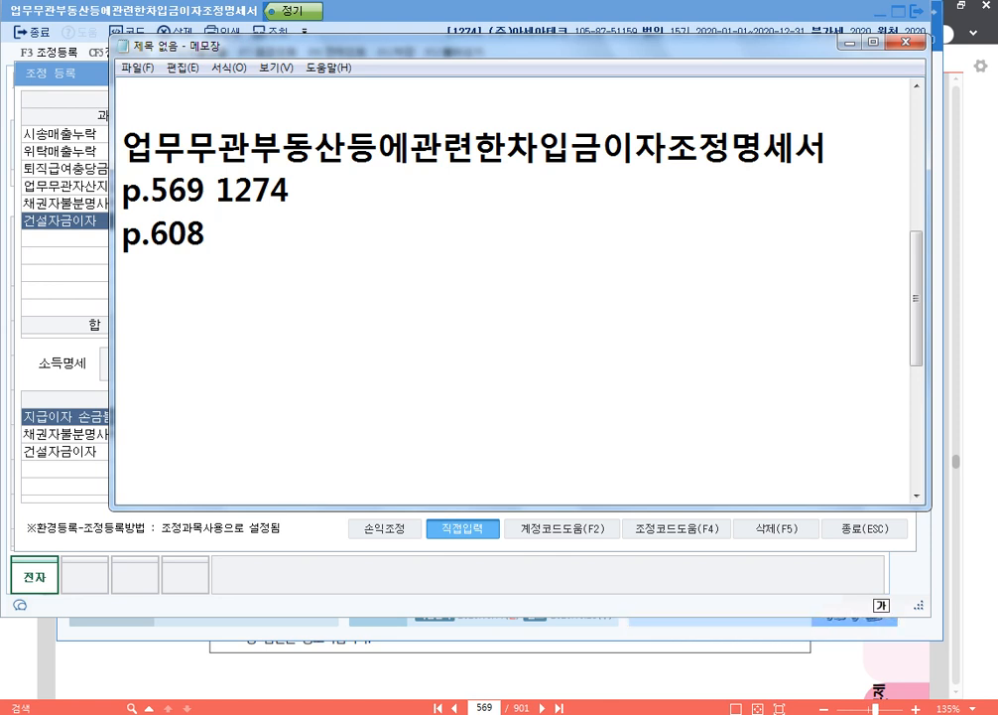
text( 1277)
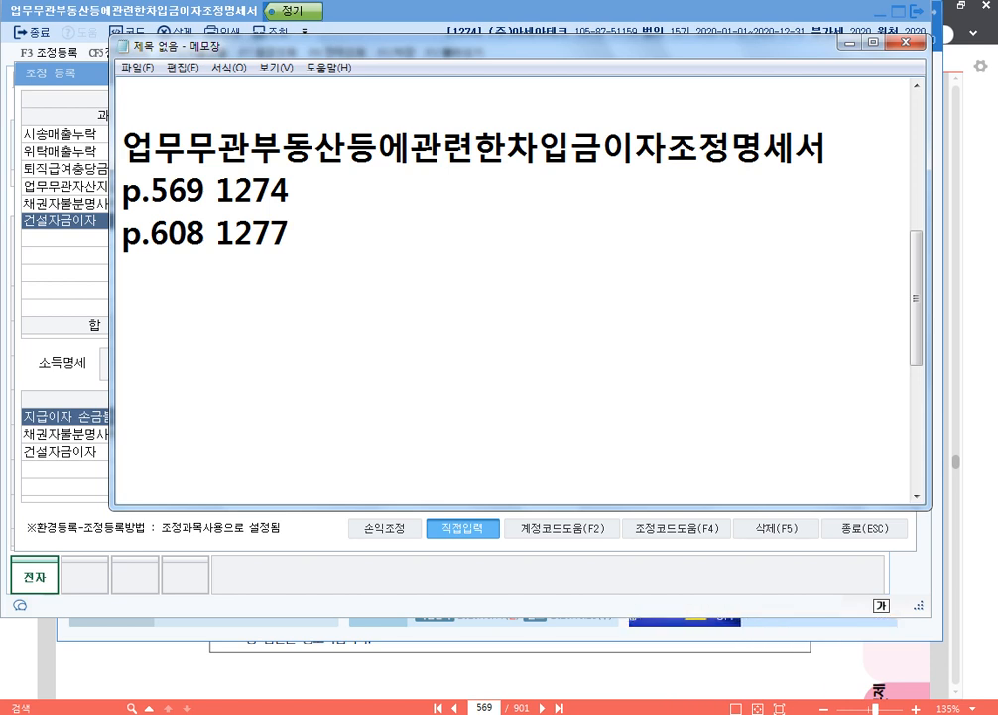
- Close 조정 등록 and the interest adjustment form, and go to page 608 of the textbook in 알PDF
click(862, 528)
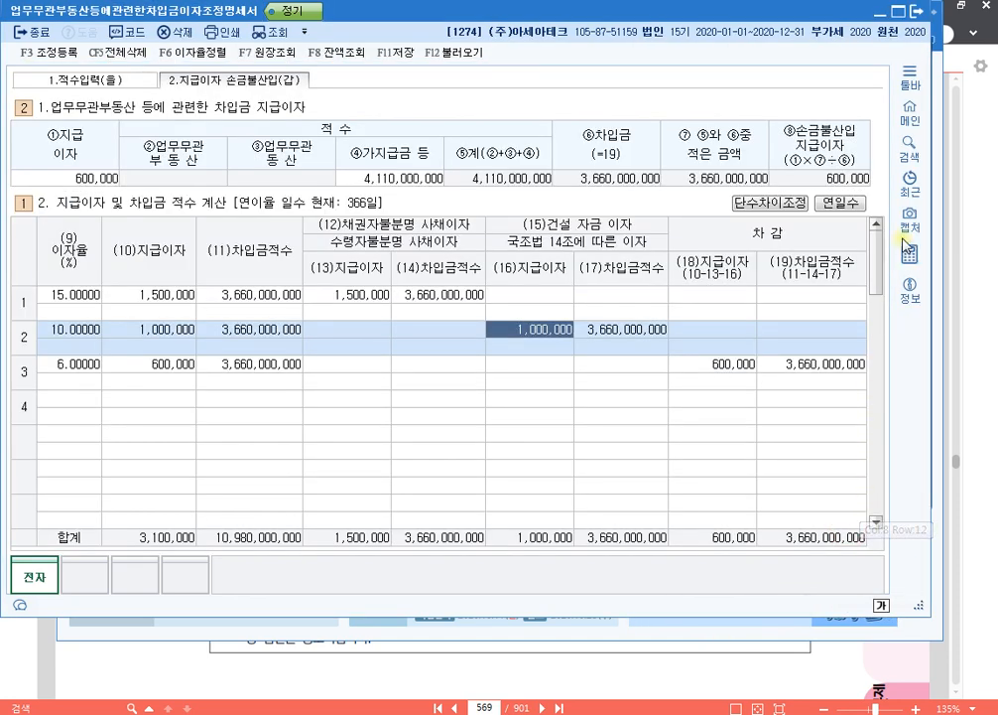
click(905, 11)
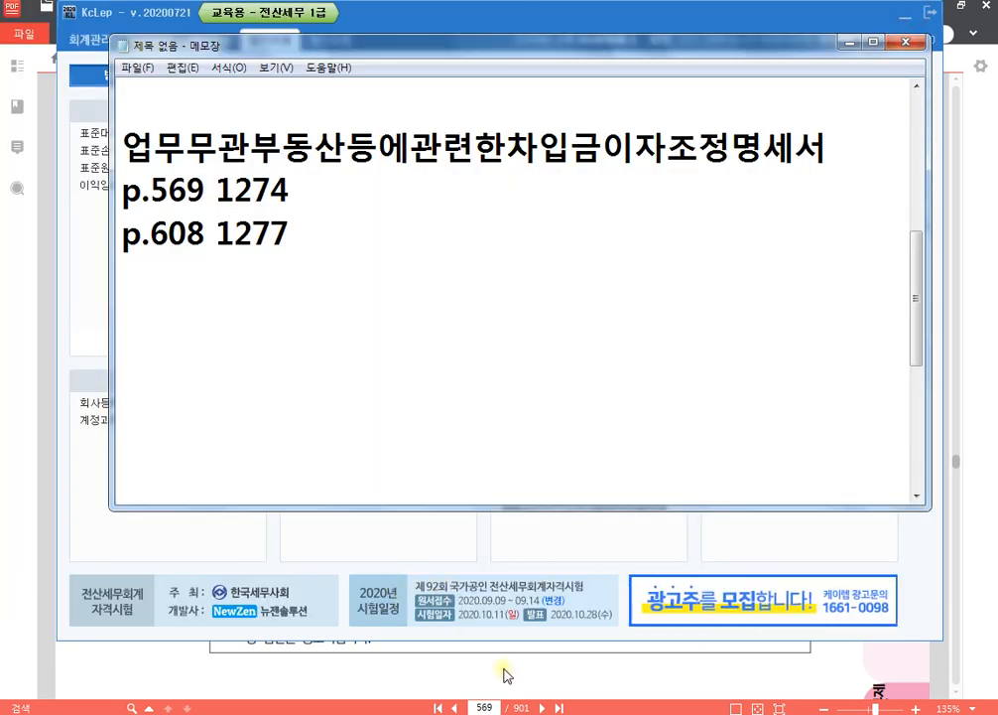
click(486, 708)
text(608)
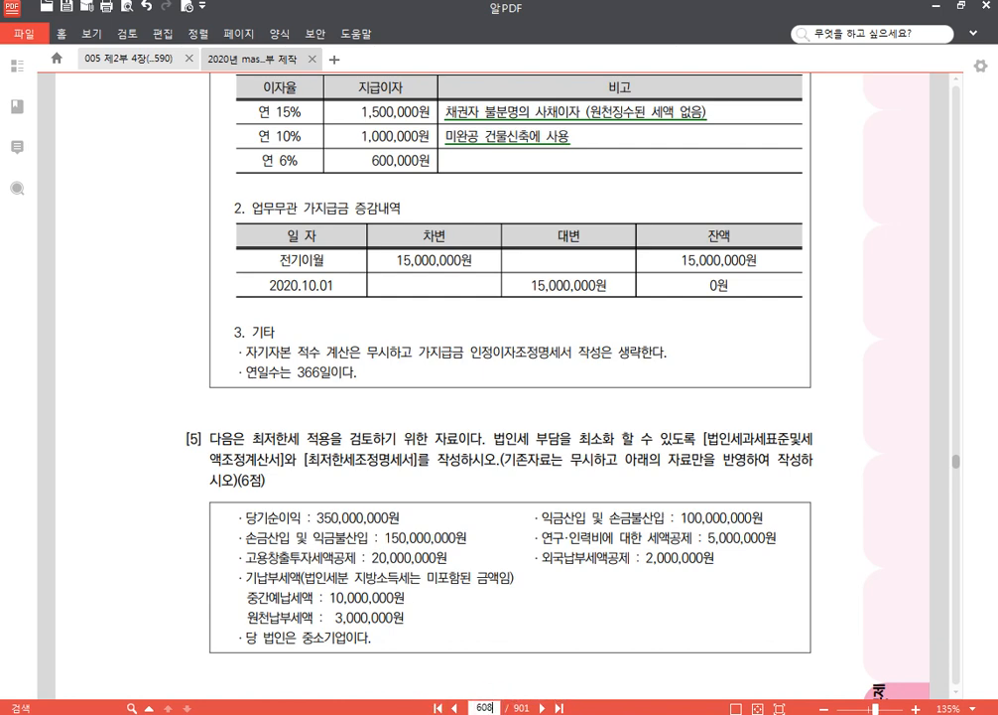
key(Return)
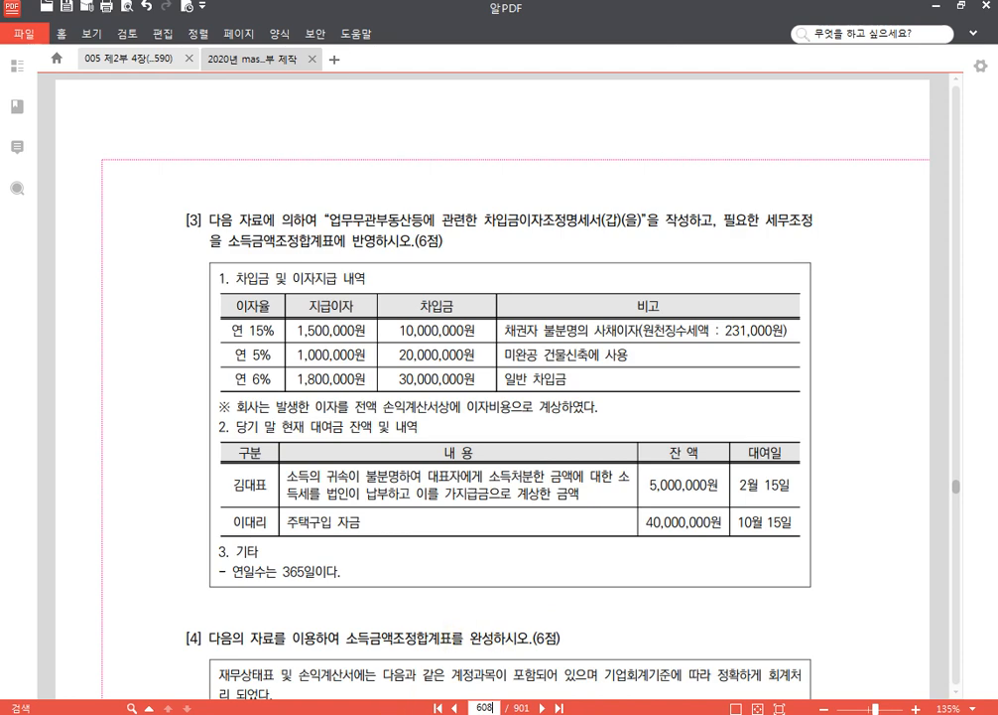
- Switch to KcLep and change the working company to 1277 (주)코리아전자
key(alt+Tab)
click(922, 153)
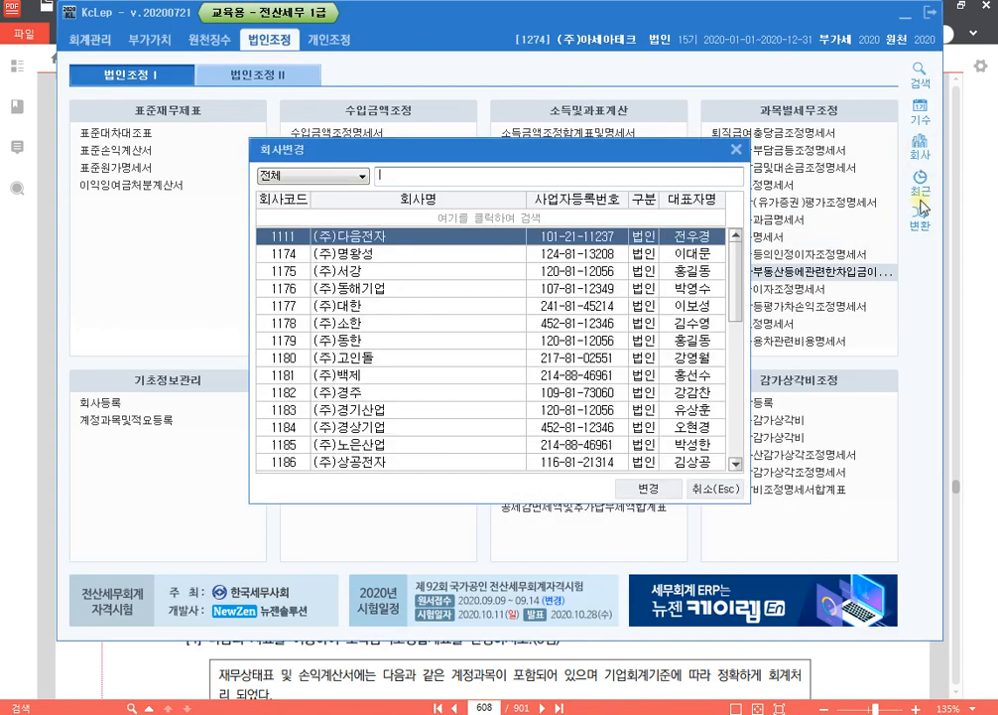
text(1277)
key(Return)
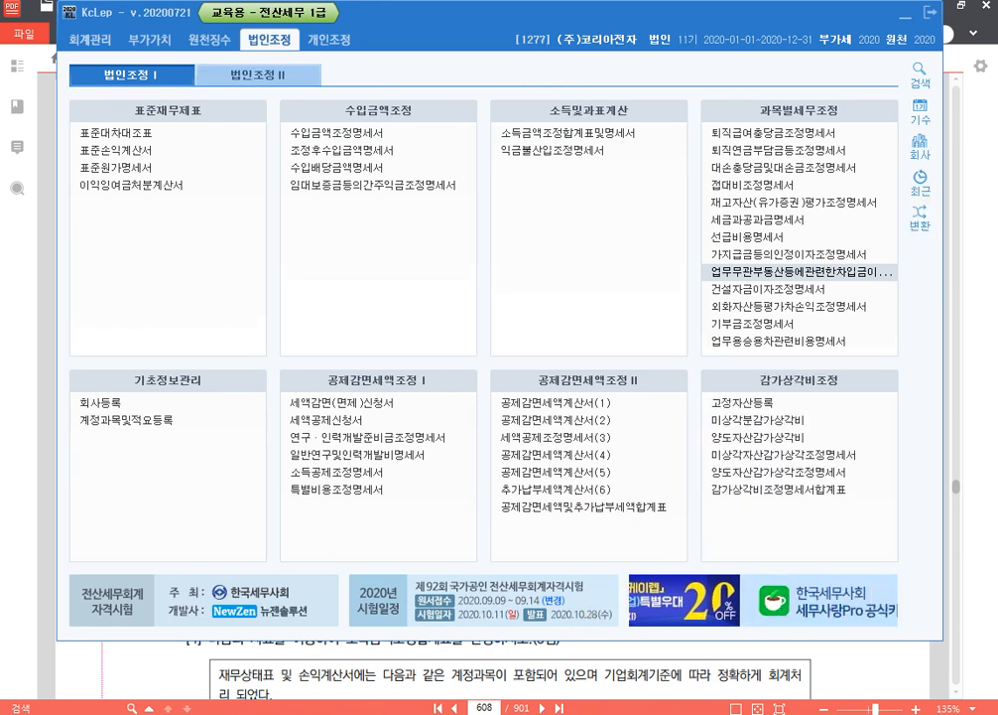
- Back in 알PDF, highlight the 비고 remarks of the 15% and 5% loans in problem [3]
key(alt+Tab)
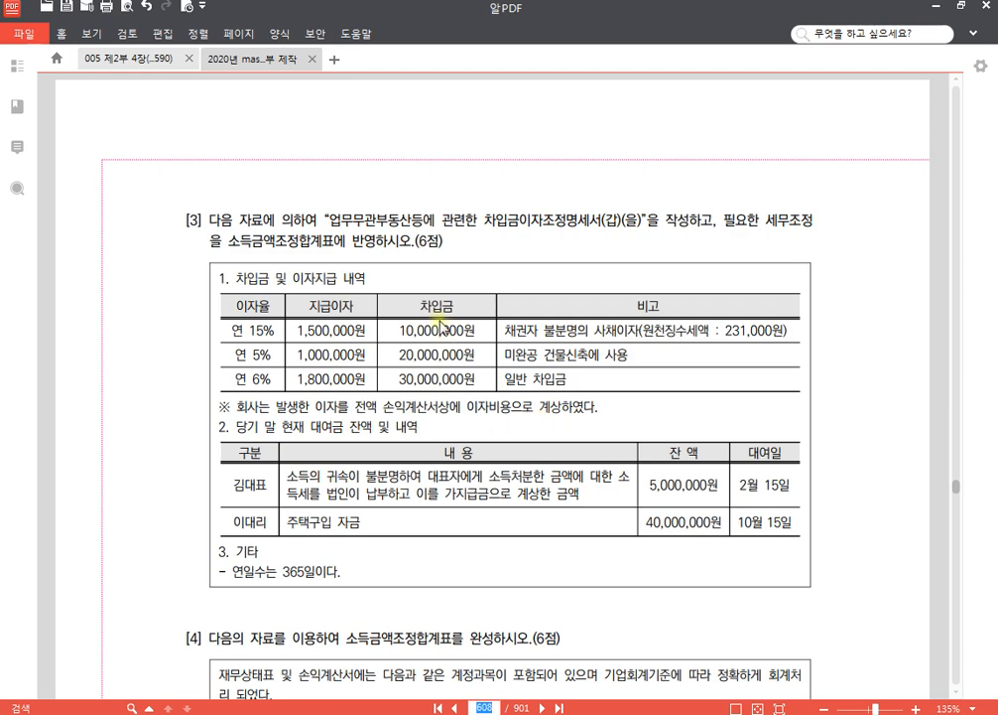
scroll(442, 325, down, 3)
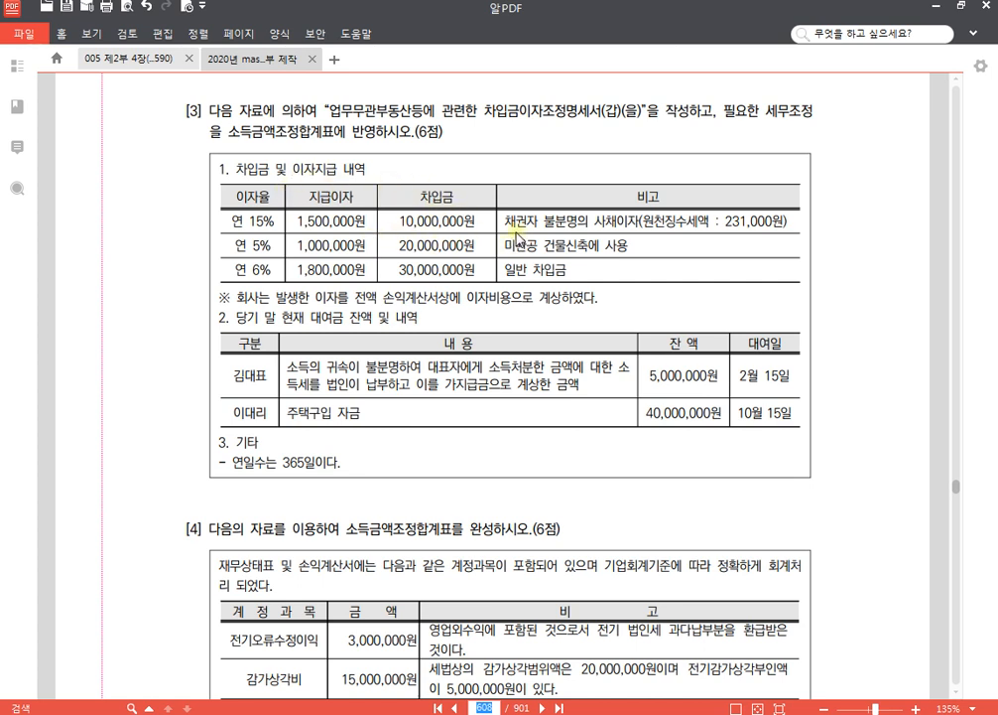
drag(507, 228, 785, 227)
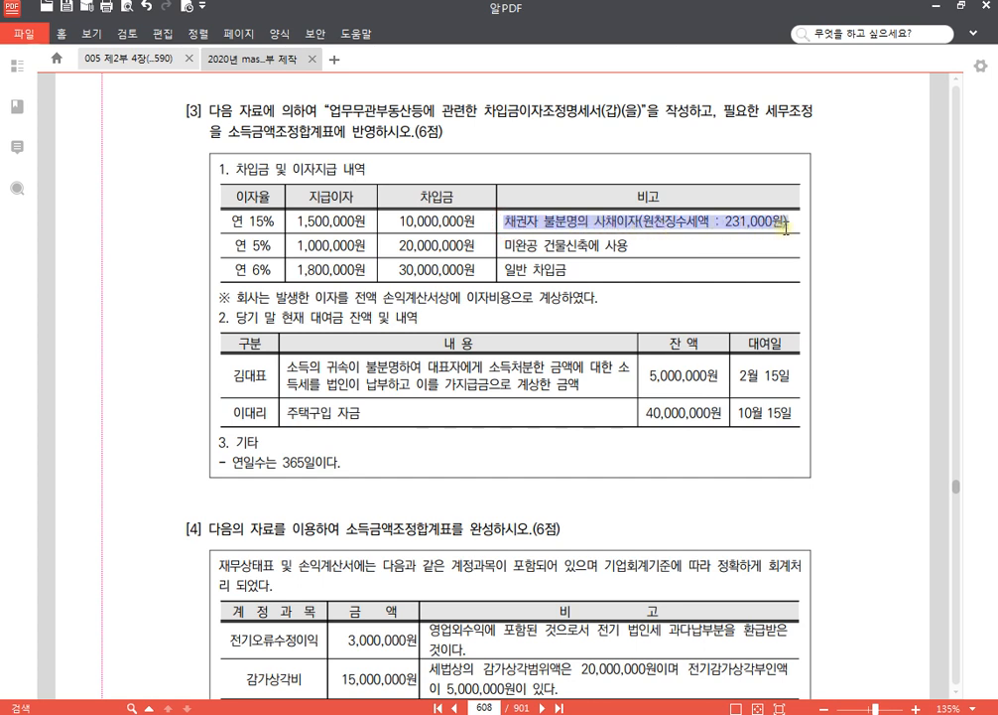
click(797, 207)
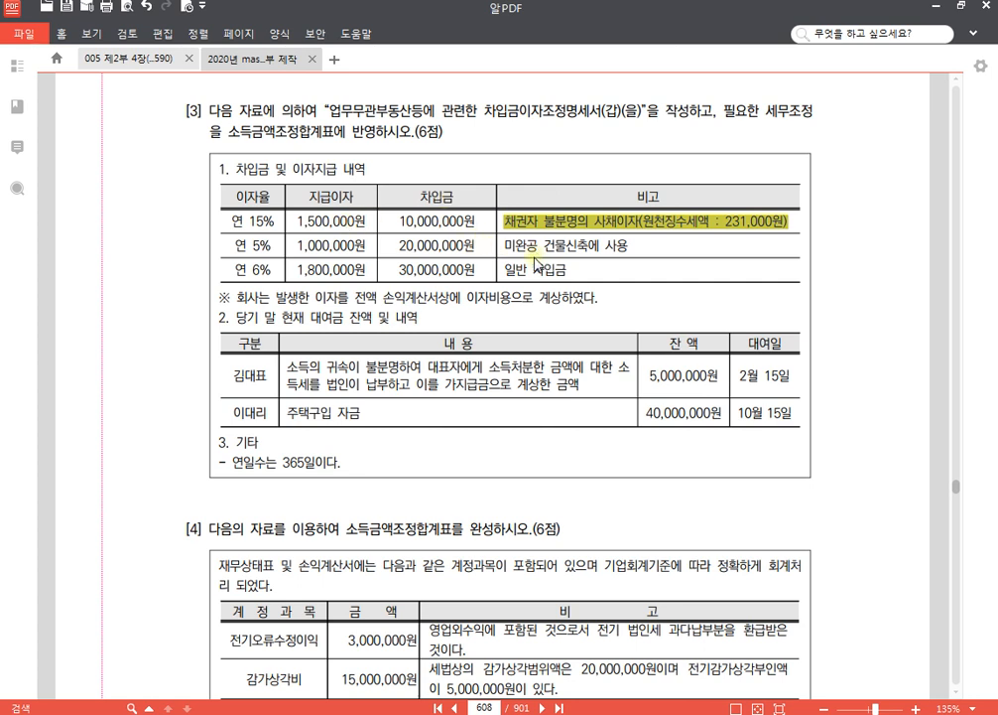
drag(506, 247, 631, 248)
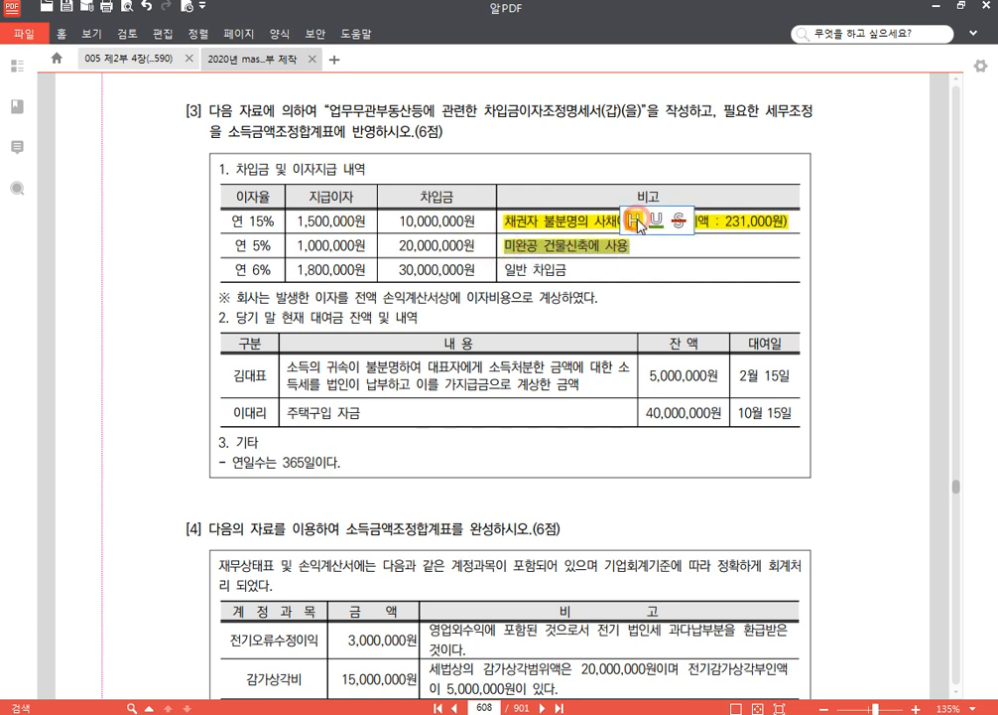
click(638, 222)
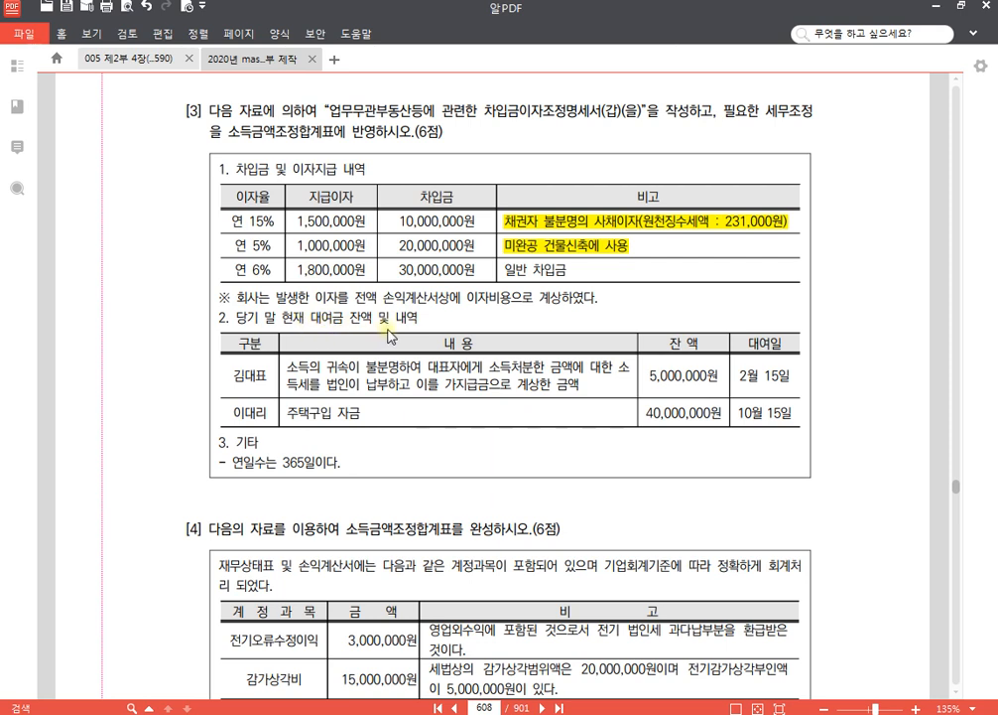
- Strike through the 5,000,000원 balance and the description of the 2월 15일 loan in the 대여금 table
scroll(394, 339, down, 2)
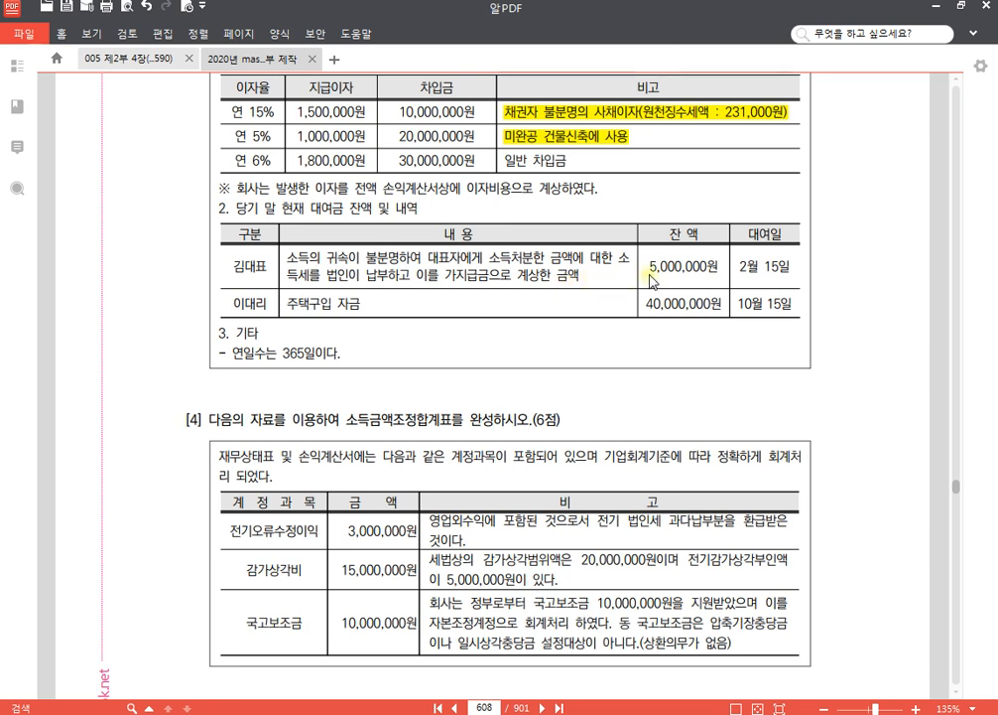
mouse_move(718, 264)
mouse_down()
mouse_move(651, 267)
mouse_move(716, 270)
mouse_up()
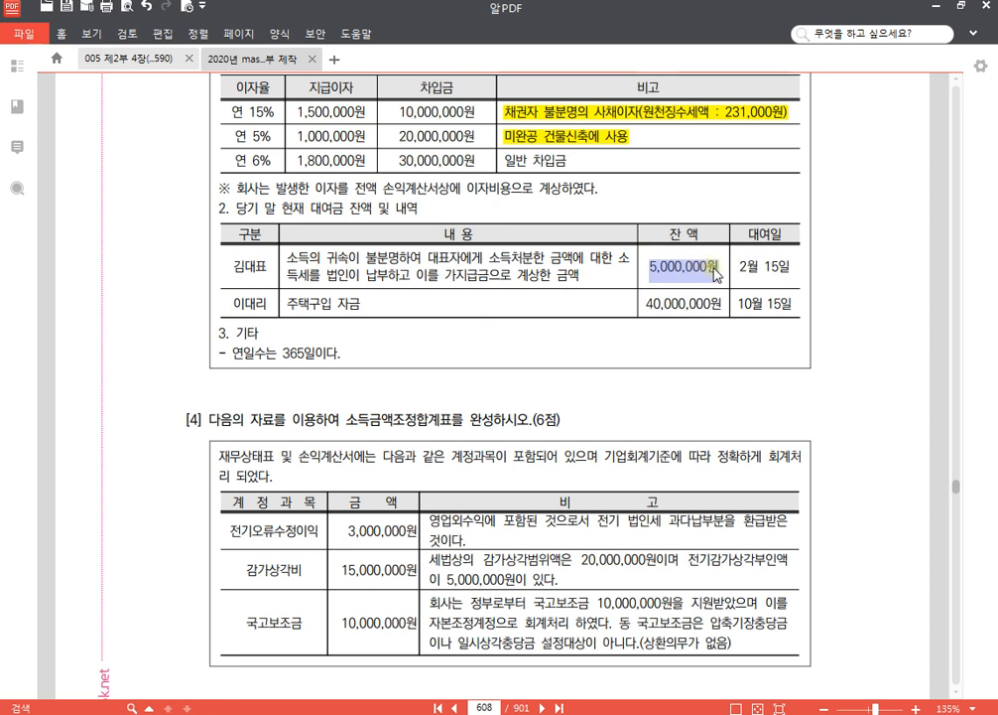
click(772, 239)
drag(579, 278, 288, 257)
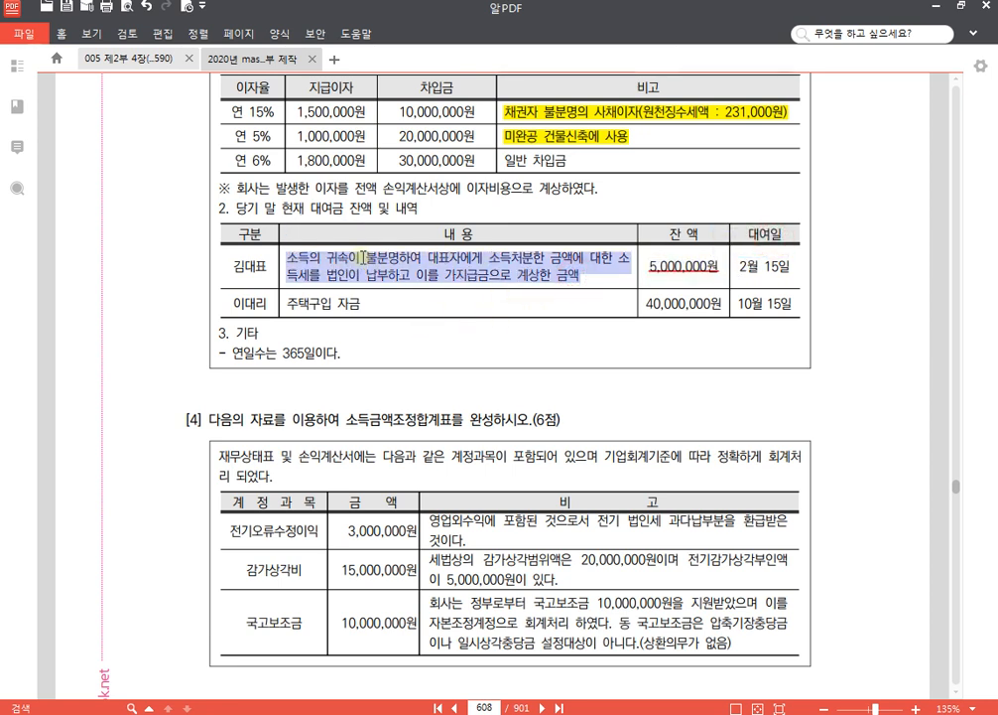
click(317, 267)
drag(288, 257, 584, 280)
mouse_move(299, 260)
click(352, 237)
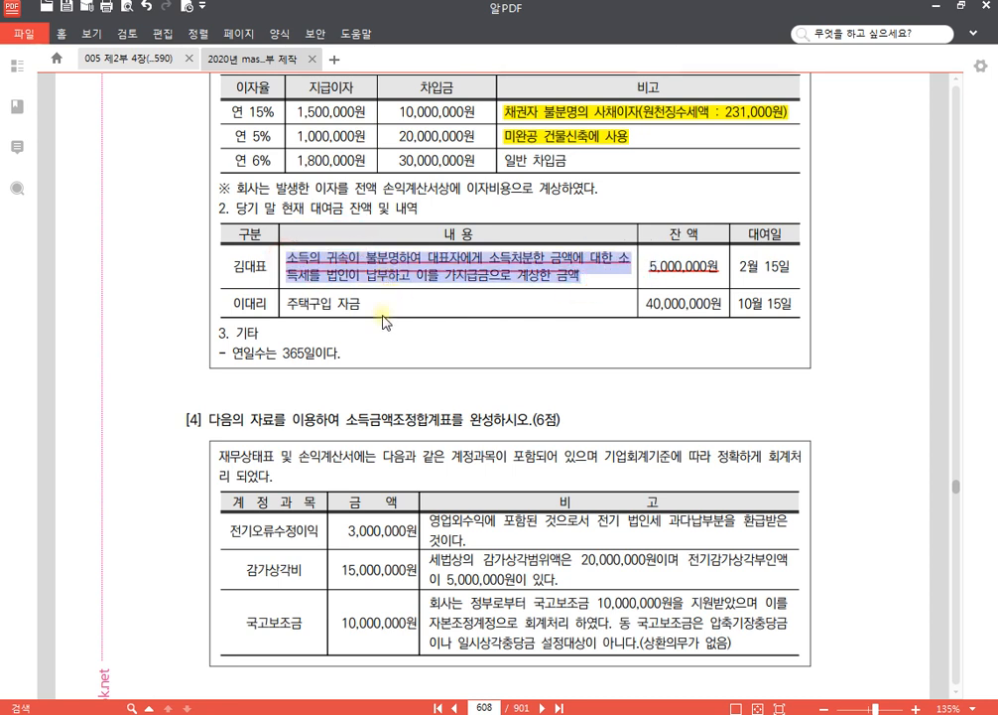
click(352, 312)
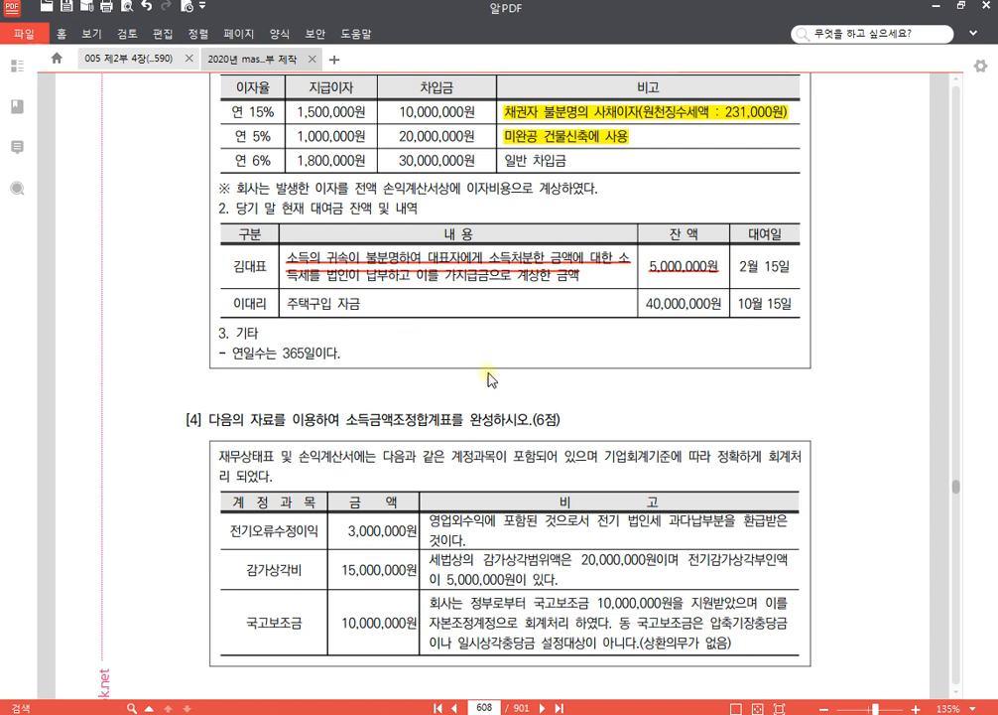
- Return to KcLep and open the 3.가지급금 section of 업무무관부동산등에관련한차입금이자조정명세서 for company 1277
scroll(378, 307, up, 2)
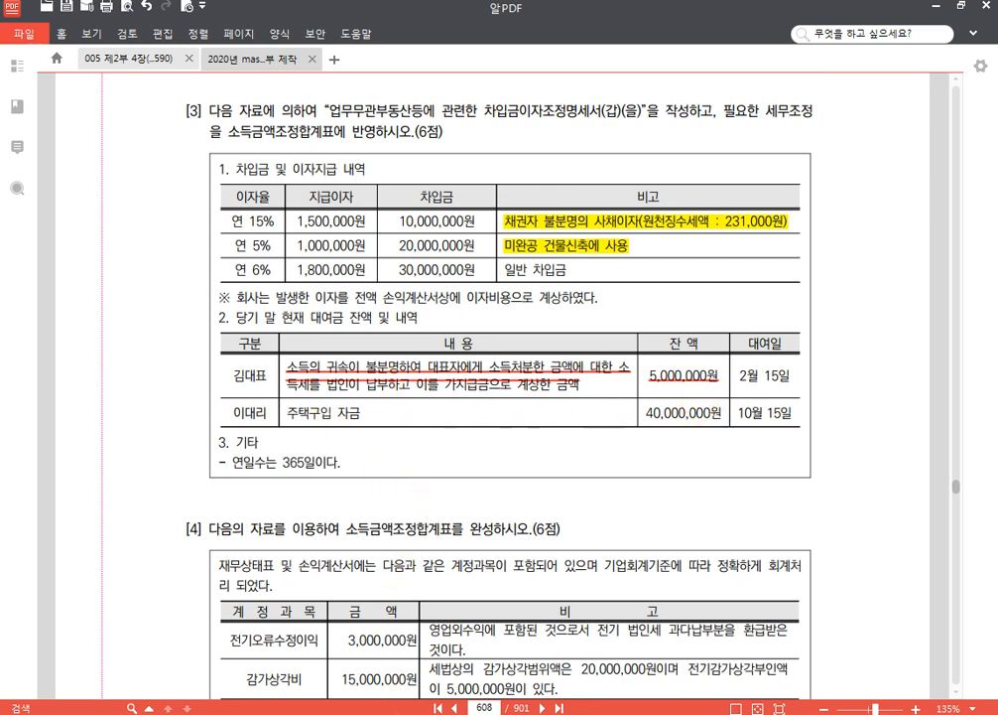
mouse_move(404, 713)
click(404, 636)
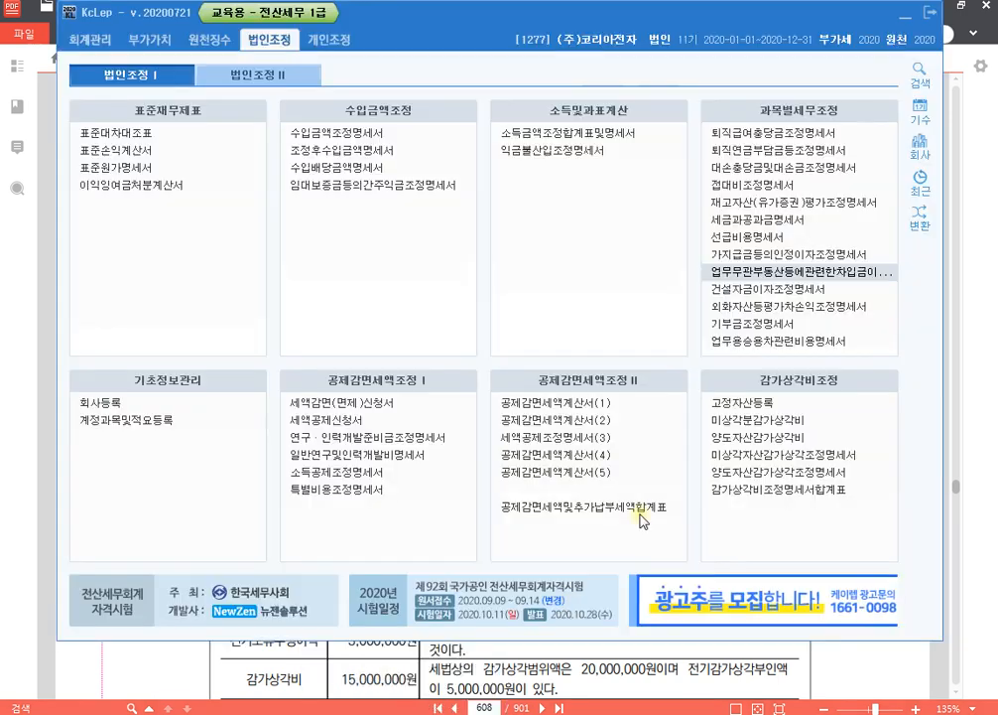
click(812, 271)
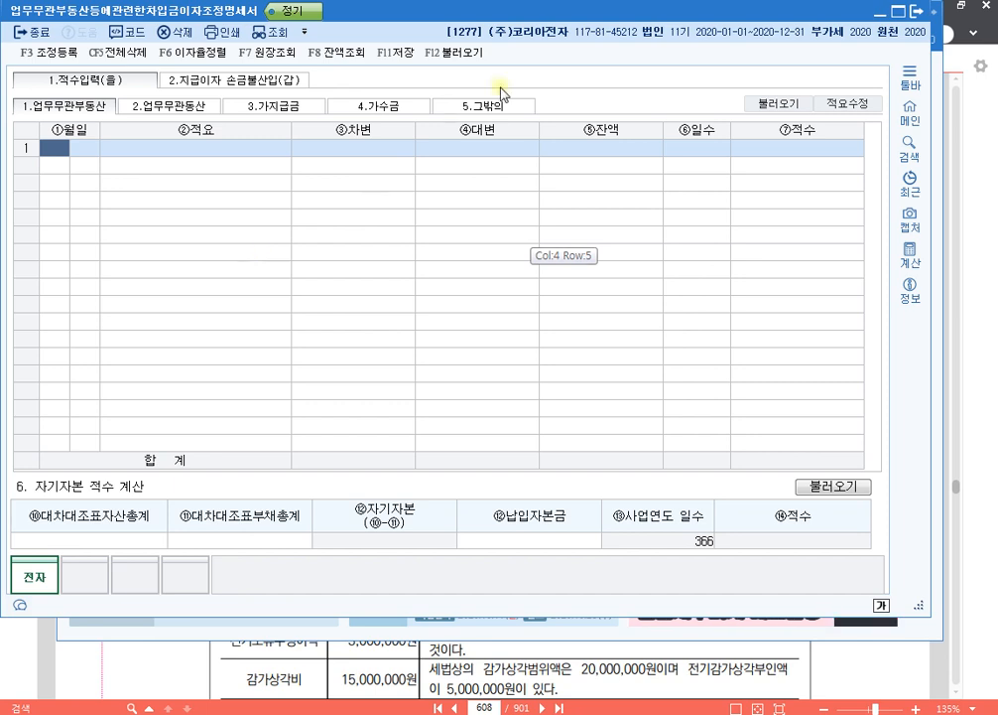
click(295, 106)
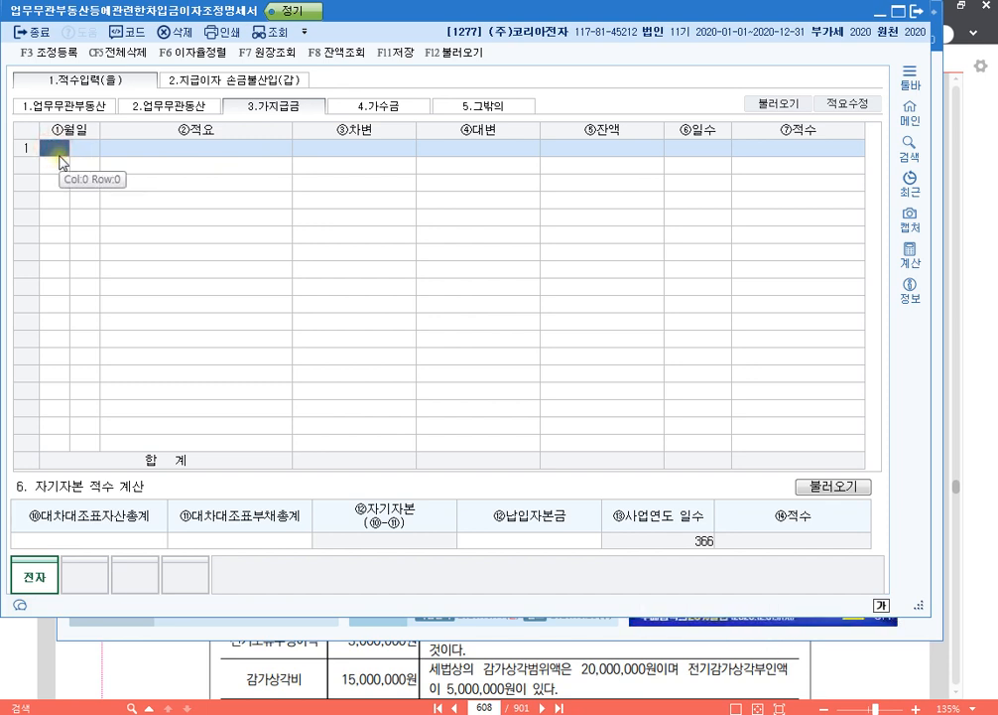
- Enter a 10월 15일 지급 row in 3.가지급금 with a 차변 amount of 40,000,000
text(10)
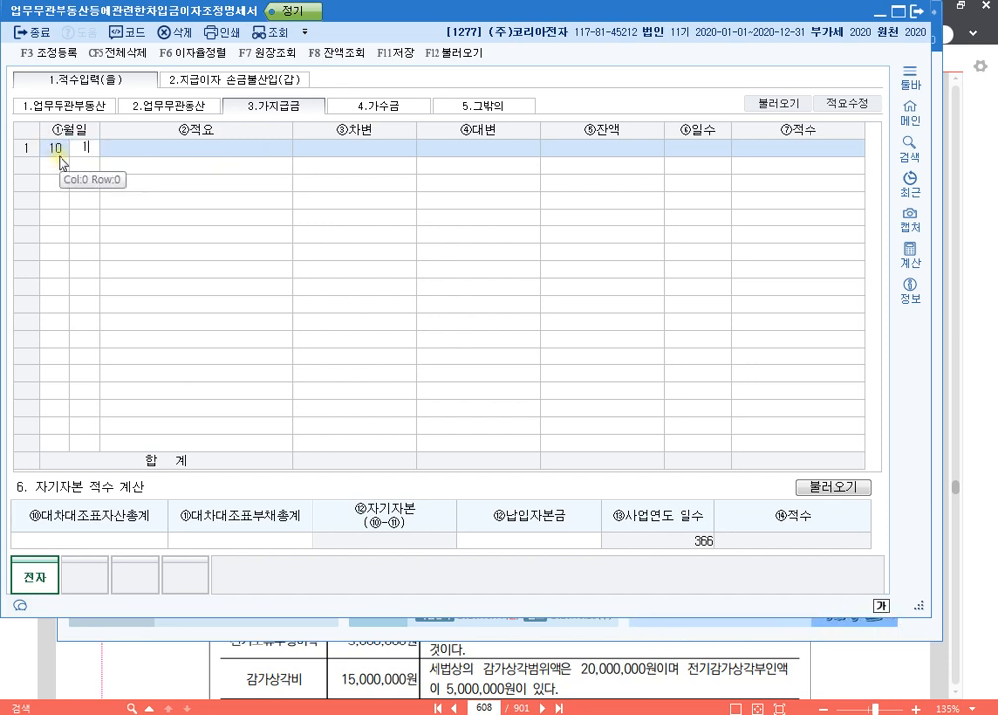
text(152)
key(Return)
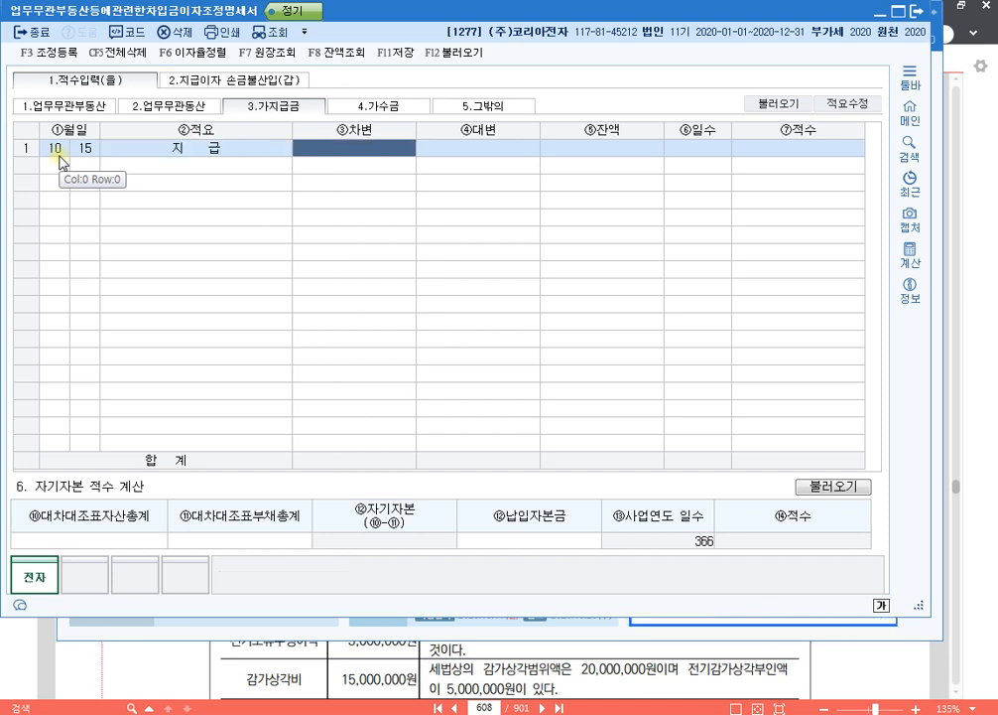
text(40000000)
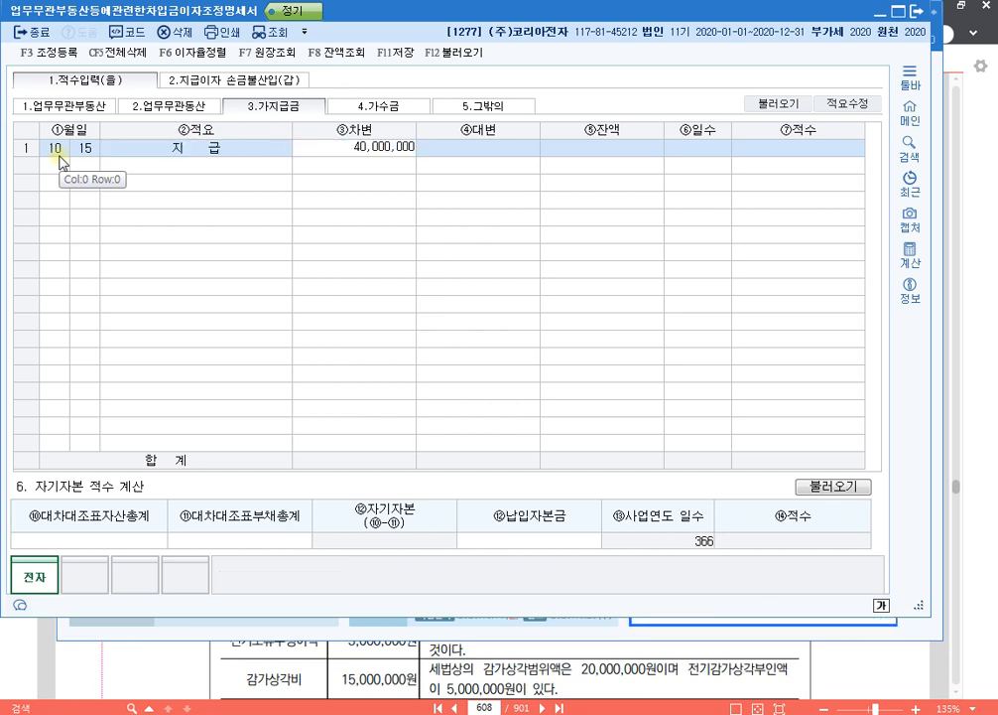
key(Return)
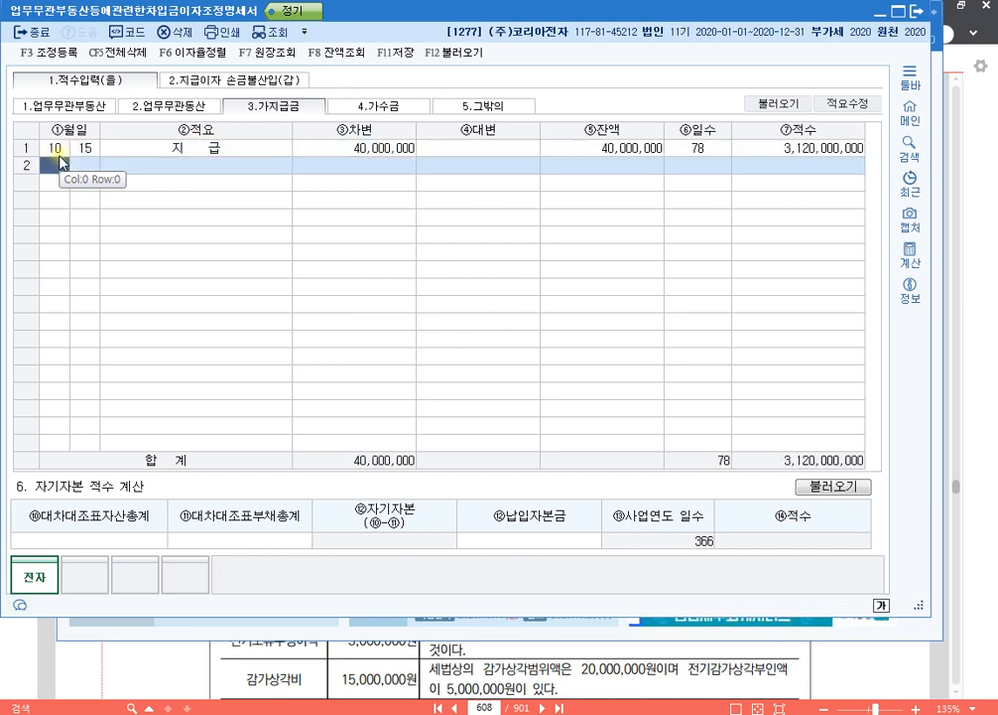
click(276, 147)
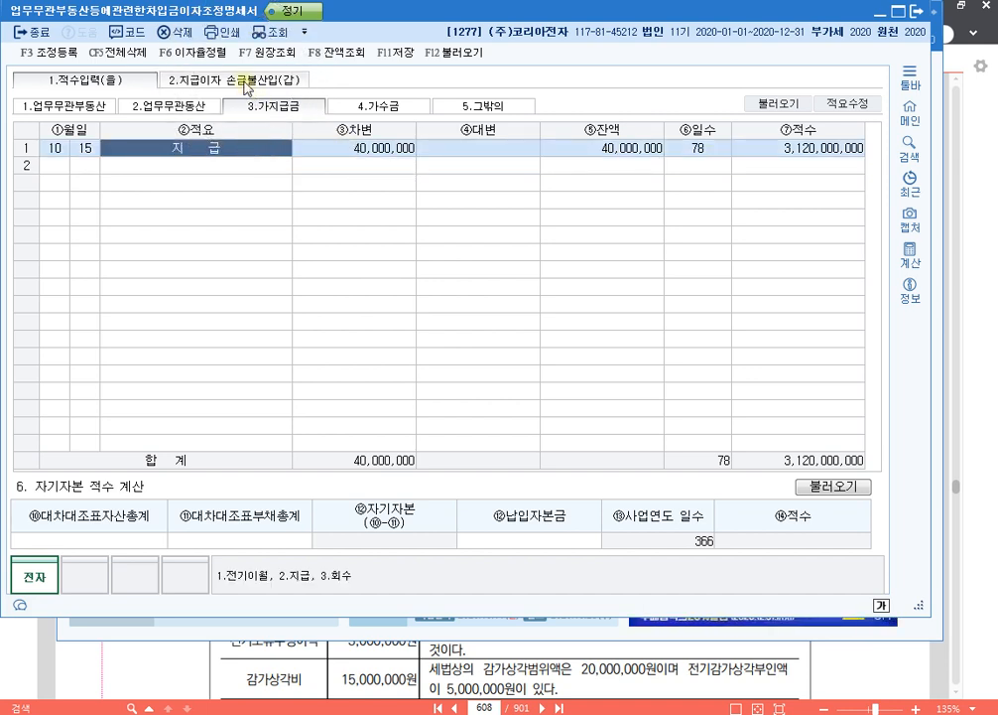
- In 2.지급이자 손금불산입(갑), add a loan row with 이자율 15% and 지급이자 1,500,000
click(246, 84)
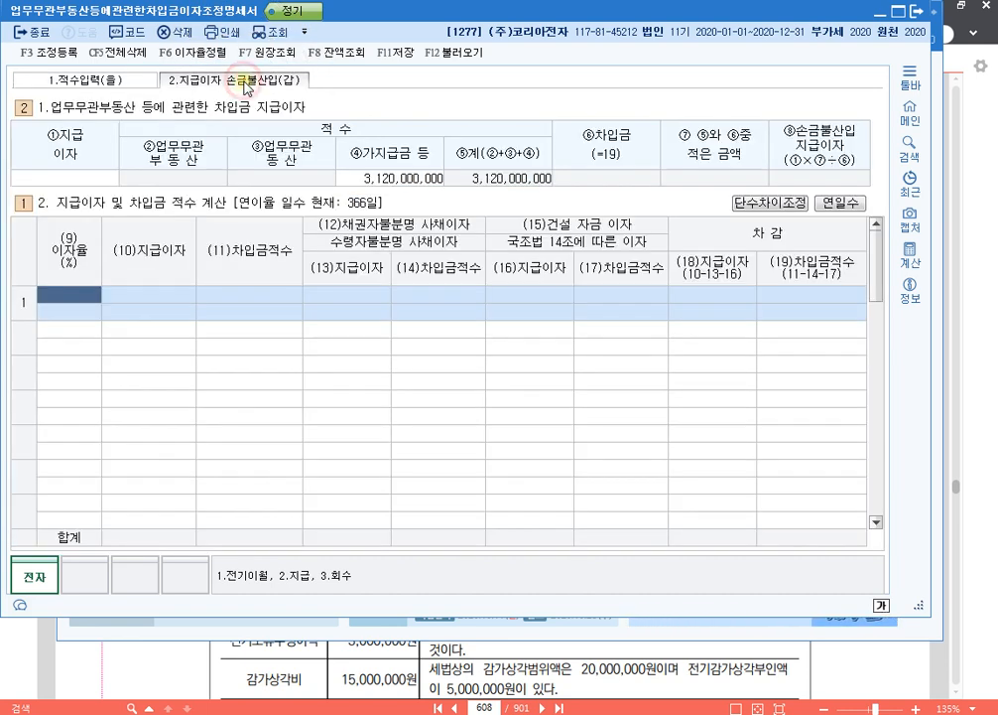
text(15)
key(Return)
click(108, 297)
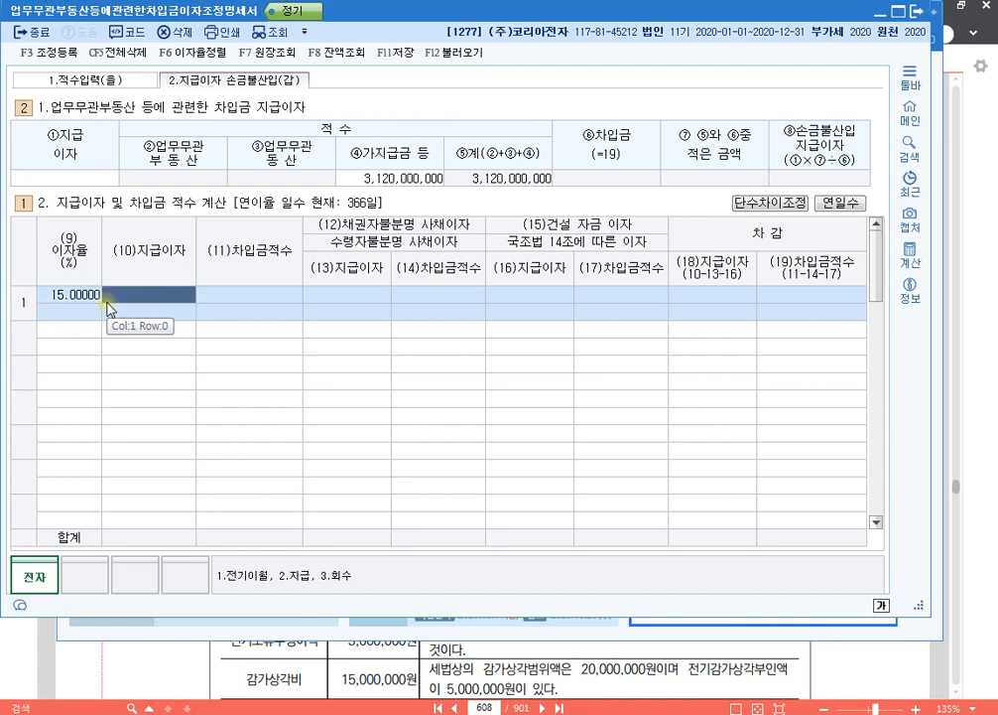
text(1,500,000)
key(Return)
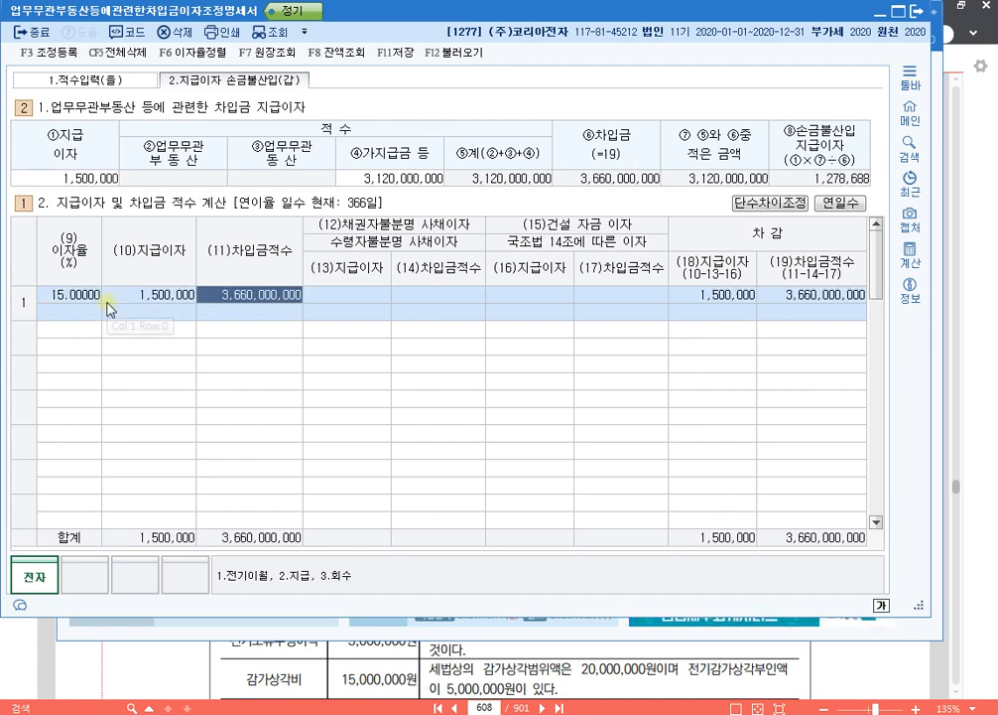
key(Return)
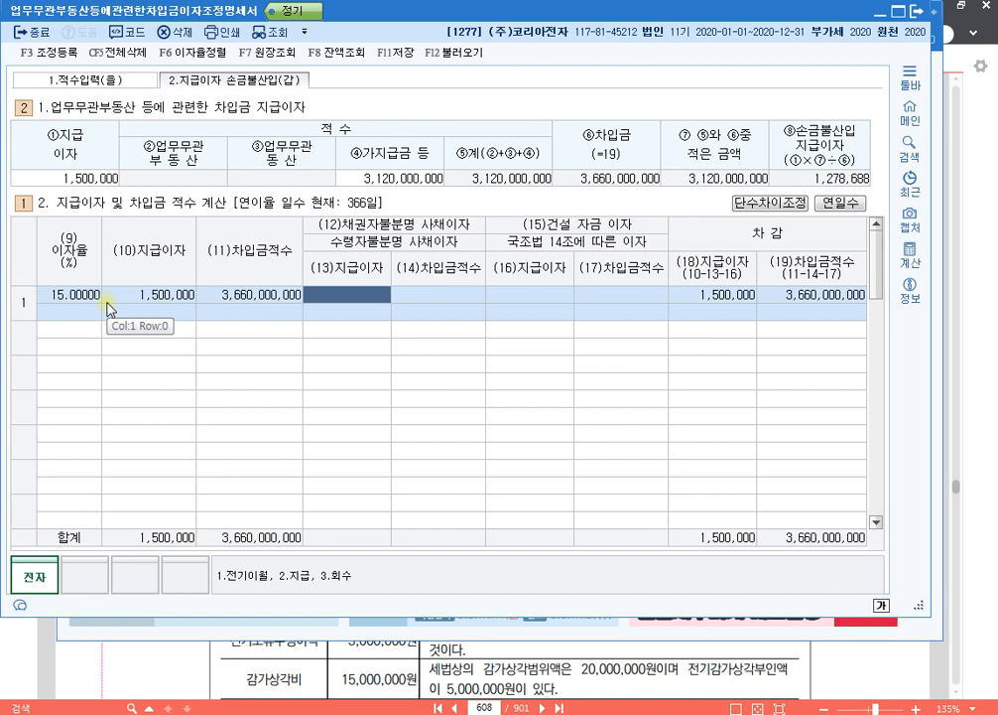
- Enter 1,500,000 as the 채권자불분명 사채이자 지급이자 of the 15% loan row
text(1,500,000)
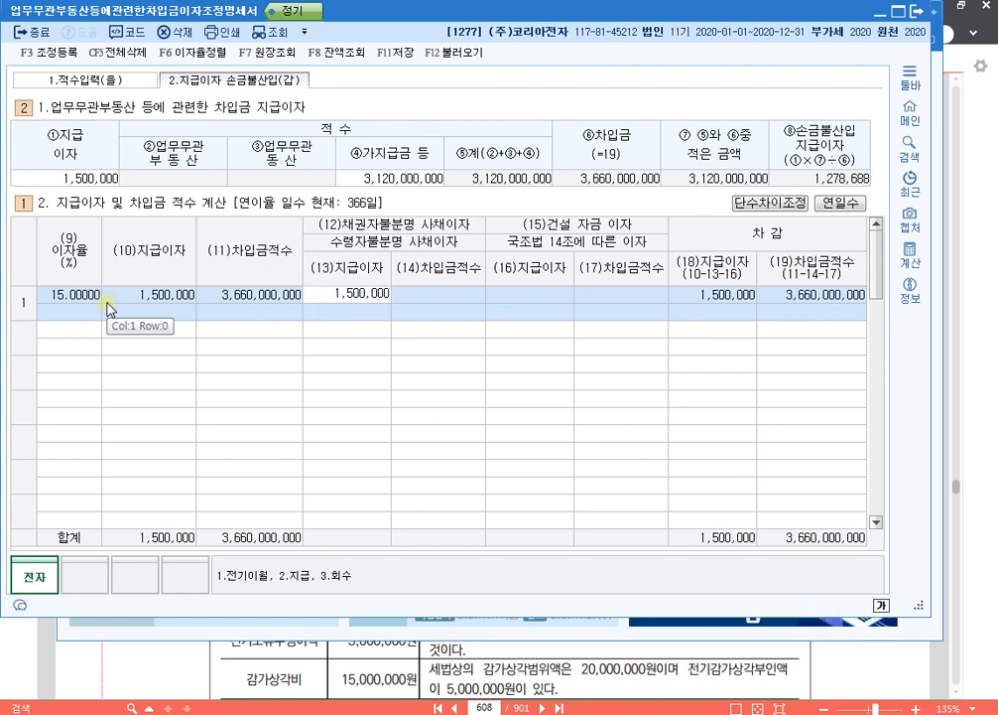
key(Return)
key(Return)
- Add a loan row with 이자율 5% and 지급이자 1,000,000, and enter 1,000,000 as its 건설자금이자
key(Return)
key(Return)
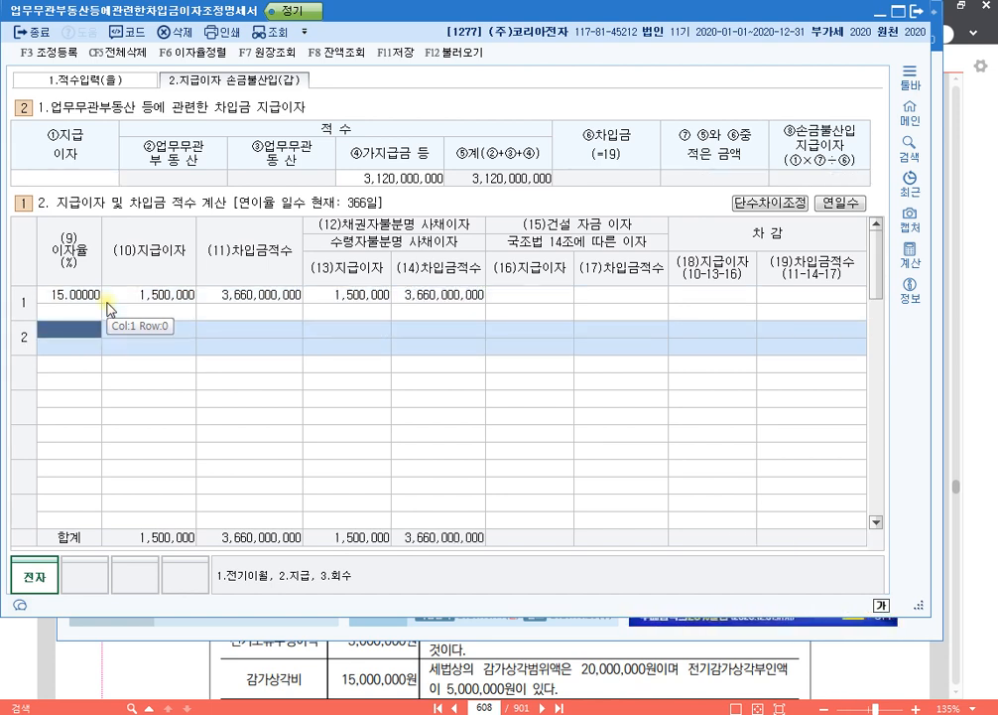
key(Return)
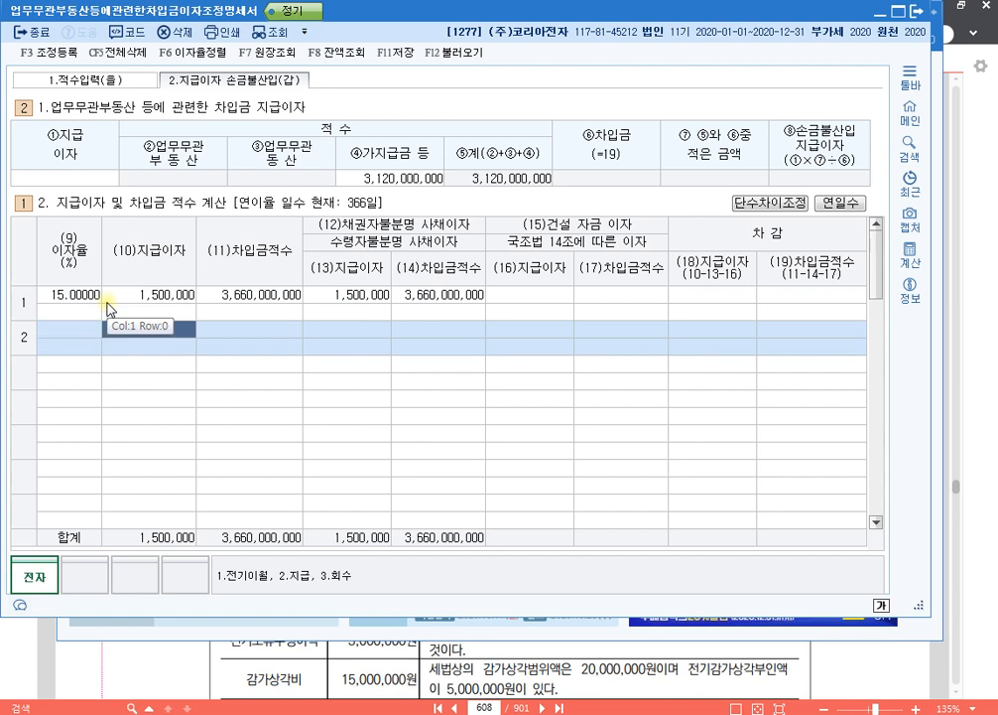
key(Left)
text(5)
key(Return)
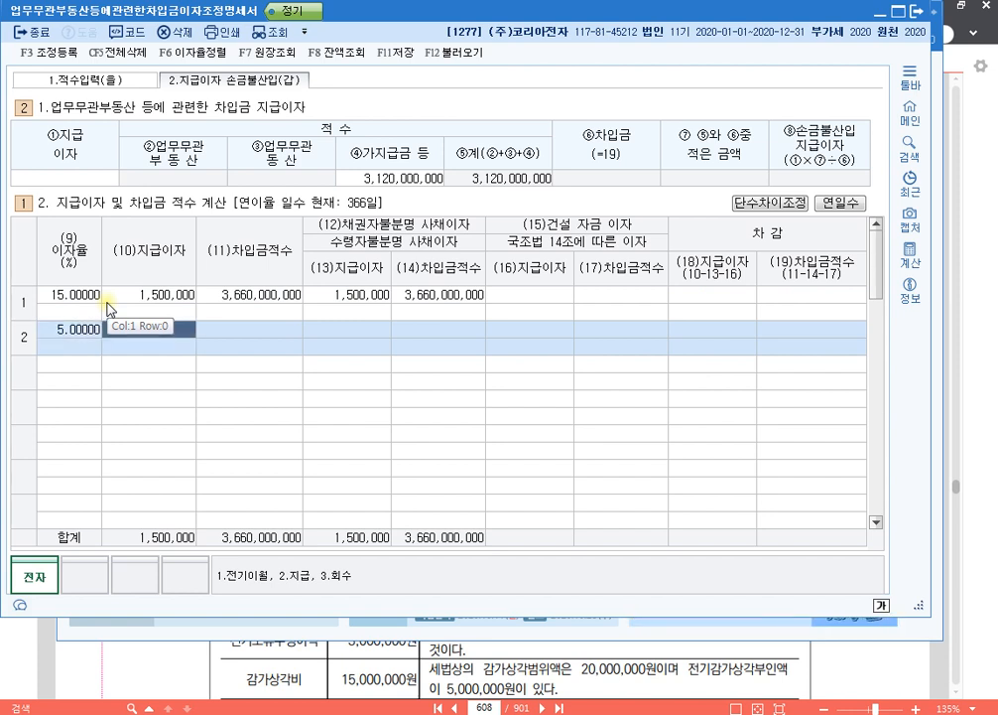
text(3000)
key(Return)
key(Return)
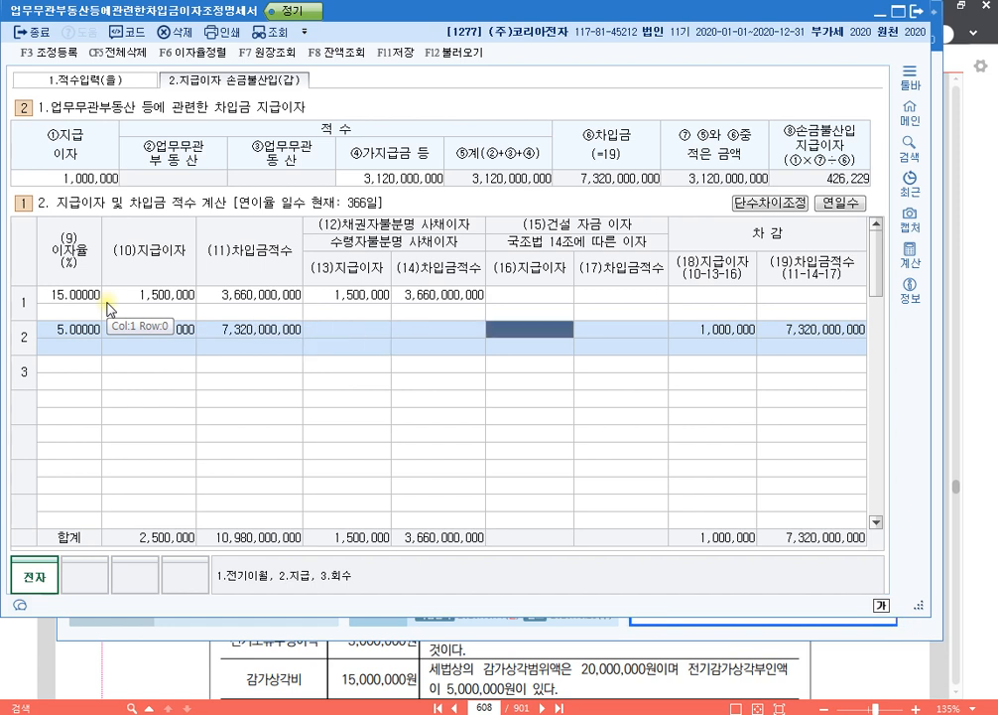
text(1000000)
- Add a third loan row with 이자율 6% and 지급이자 1,800,000
key(Return)
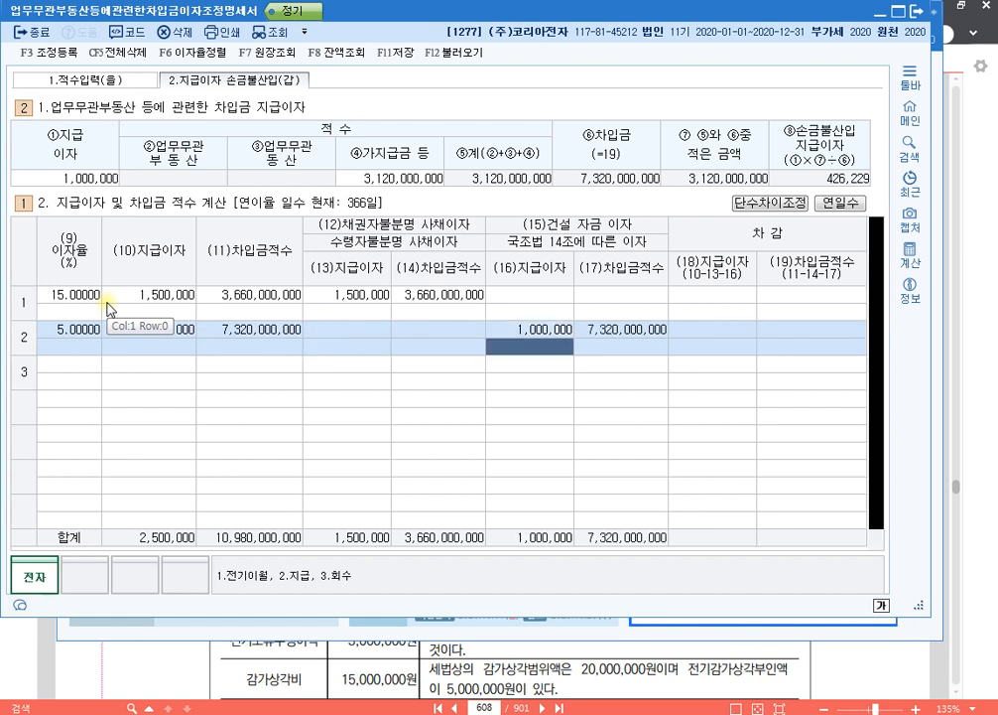
key(Return)
text(6)
key(Return)
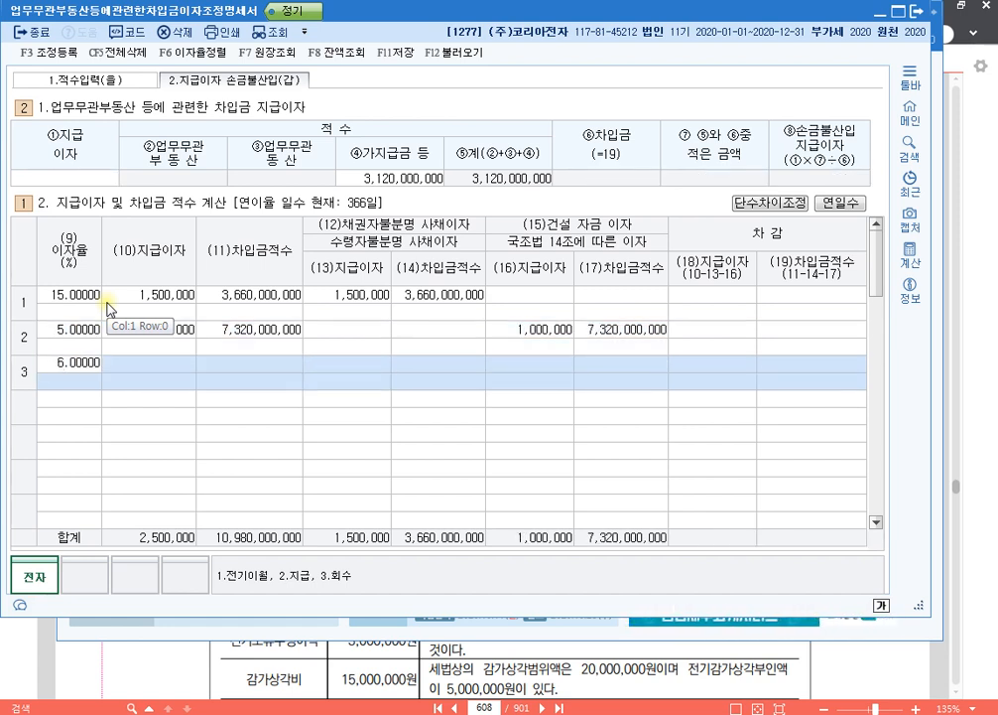
text(1,800,000)
key(Return)
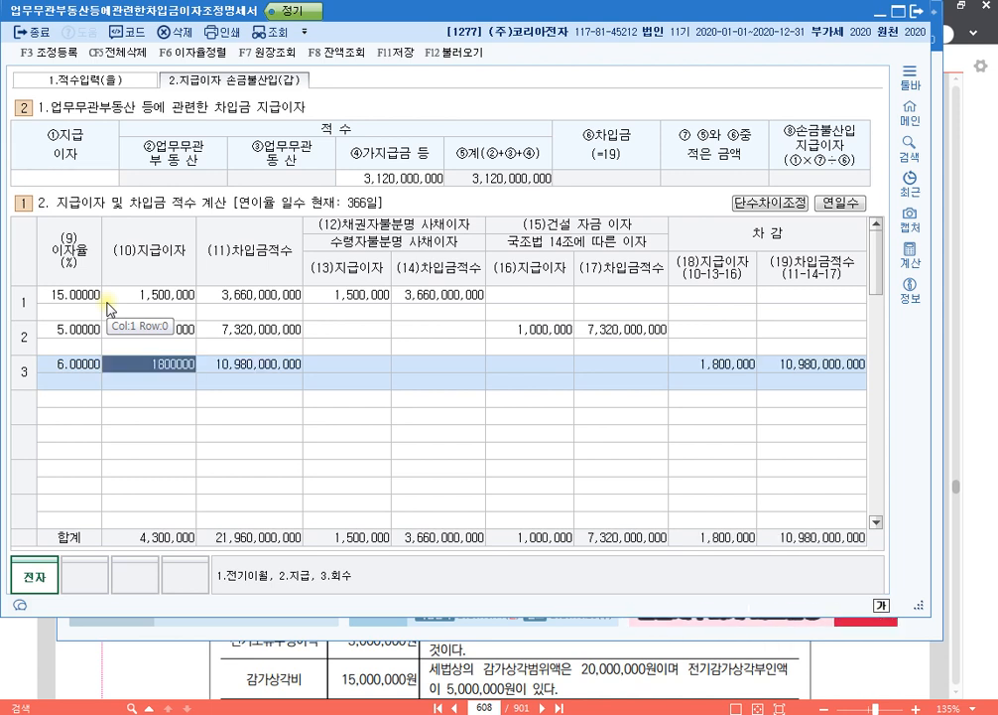
key(Return)
key(Return)
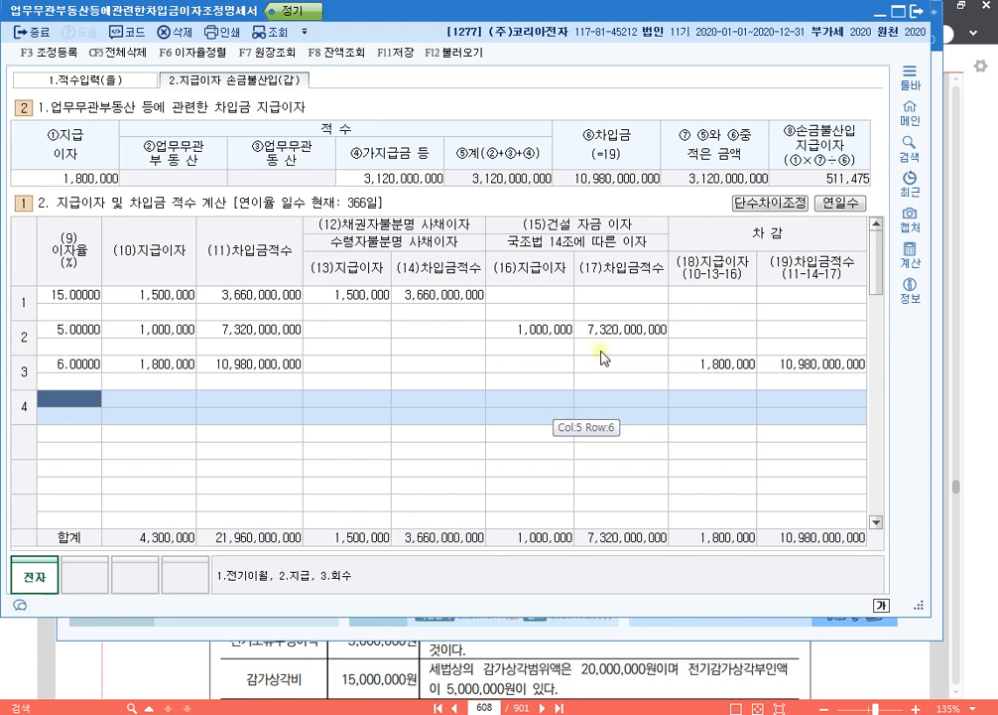
- Calculate 1,500,000 minus 231,000 in the built-in calculator, and close it without copying the total
click(914, 257)
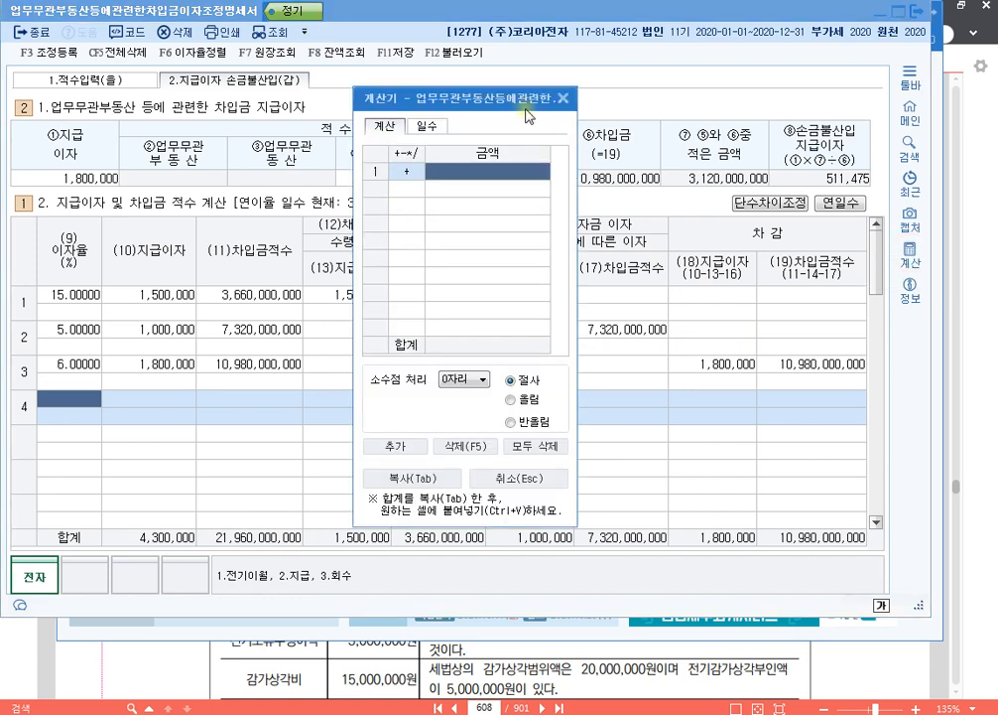
drag(526, 112, 632, 94)
text(1,50)
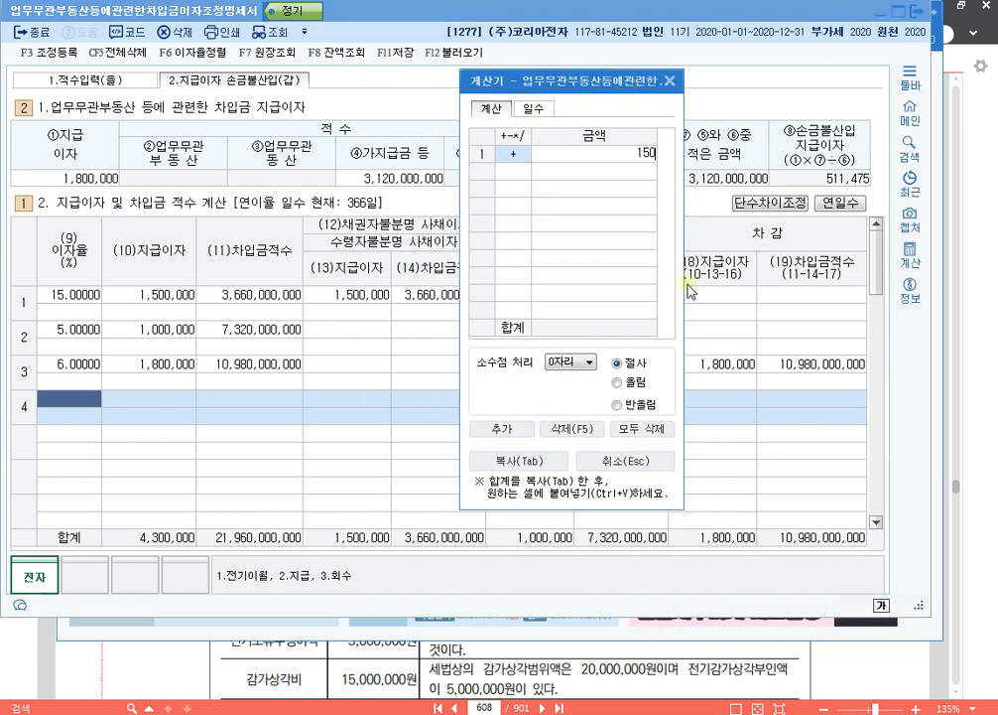
text(0,000)
key(Return)
key(minus)
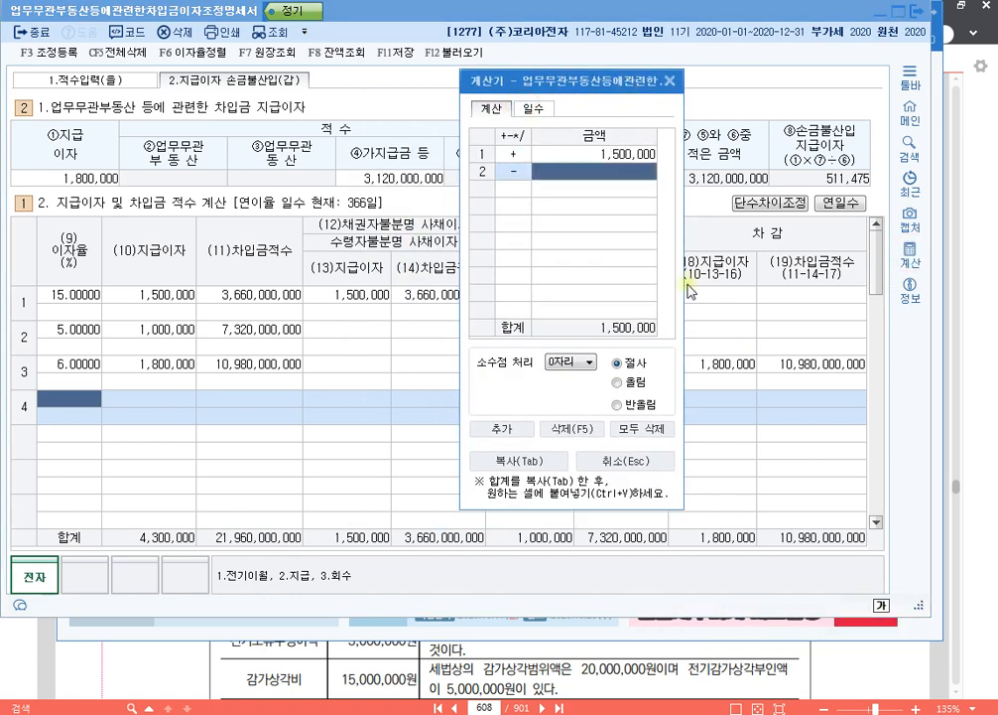
text(2310000)
key(Return)
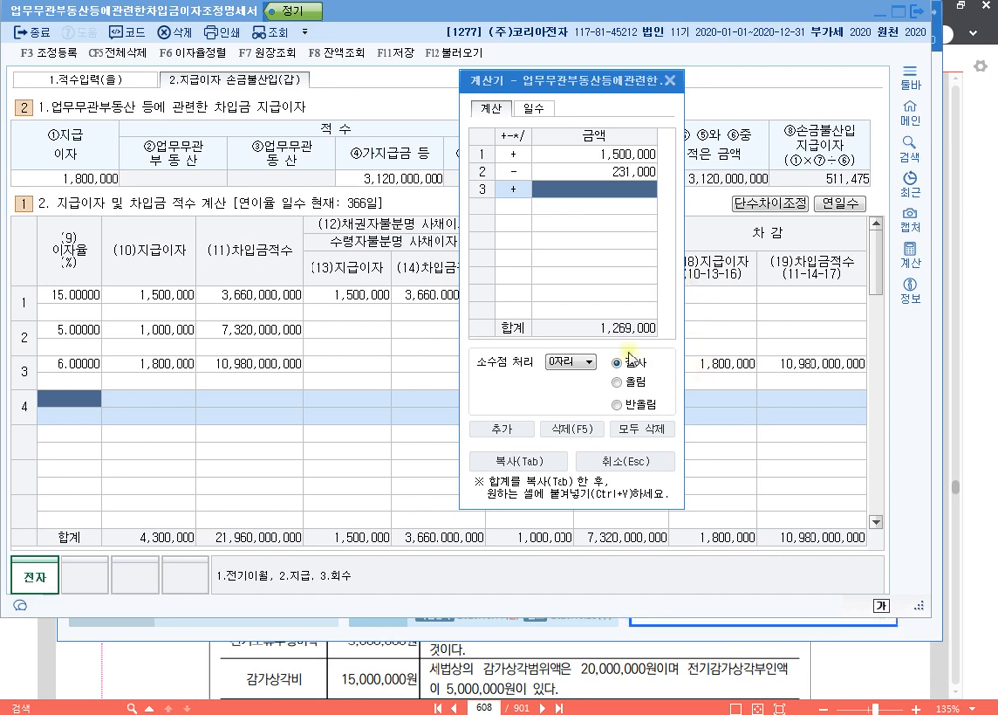
click(647, 462)
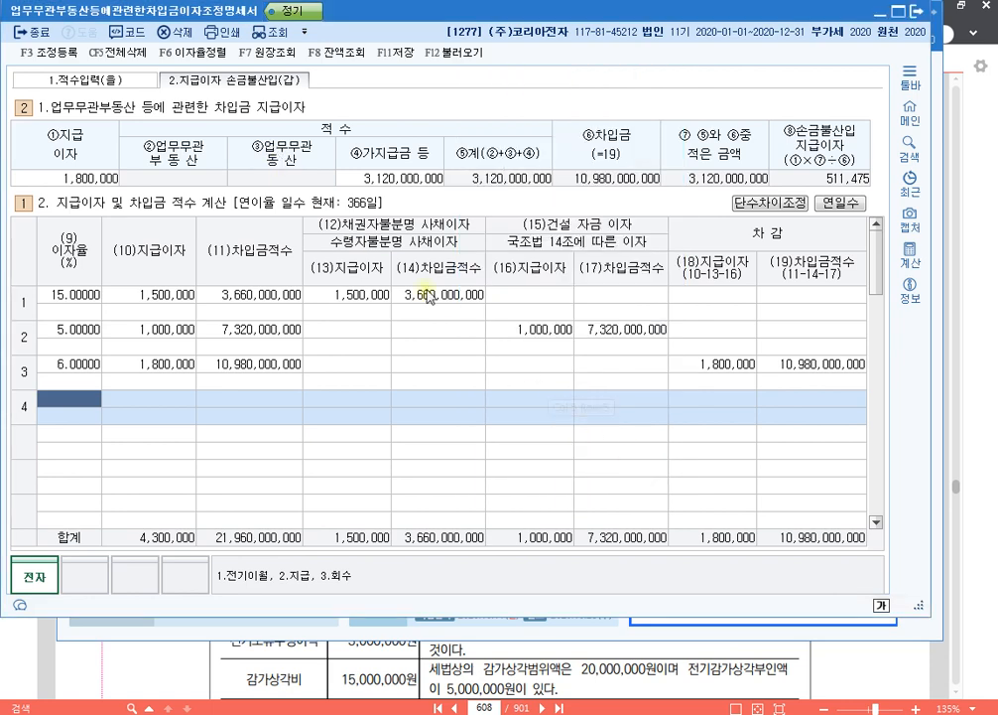
- Register 업무무관자산지급이자 of 511,475 with 소득처분 기타사외유출 under 익금산입 및 손금불산입 in 조정 등록
click(369, 297)
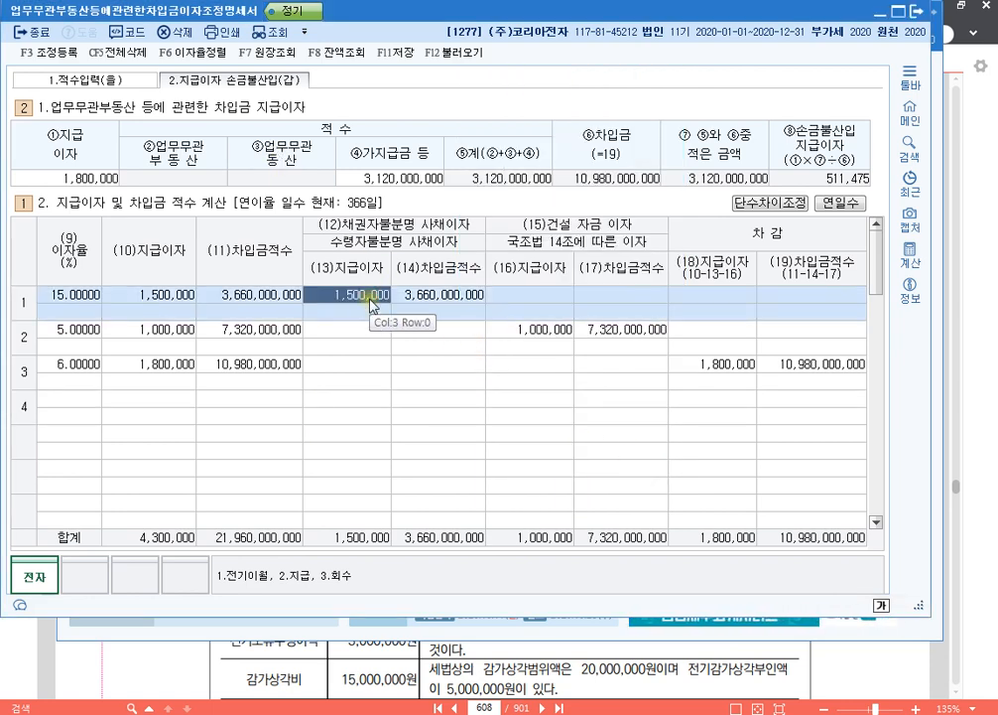
key(F3)
click(171, 205)
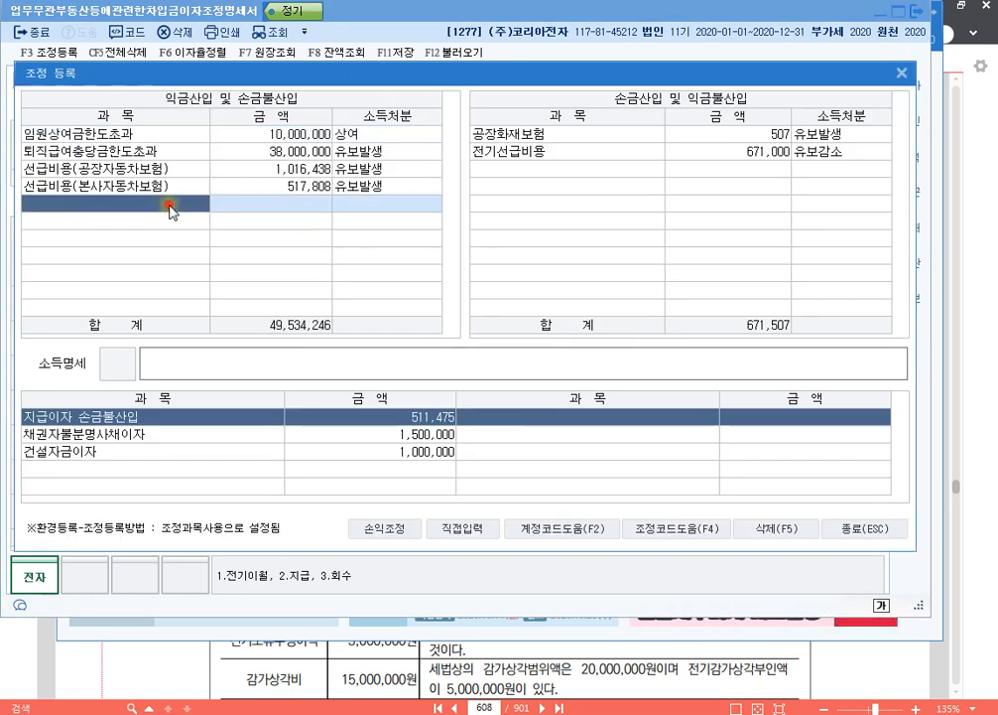
key(F4)
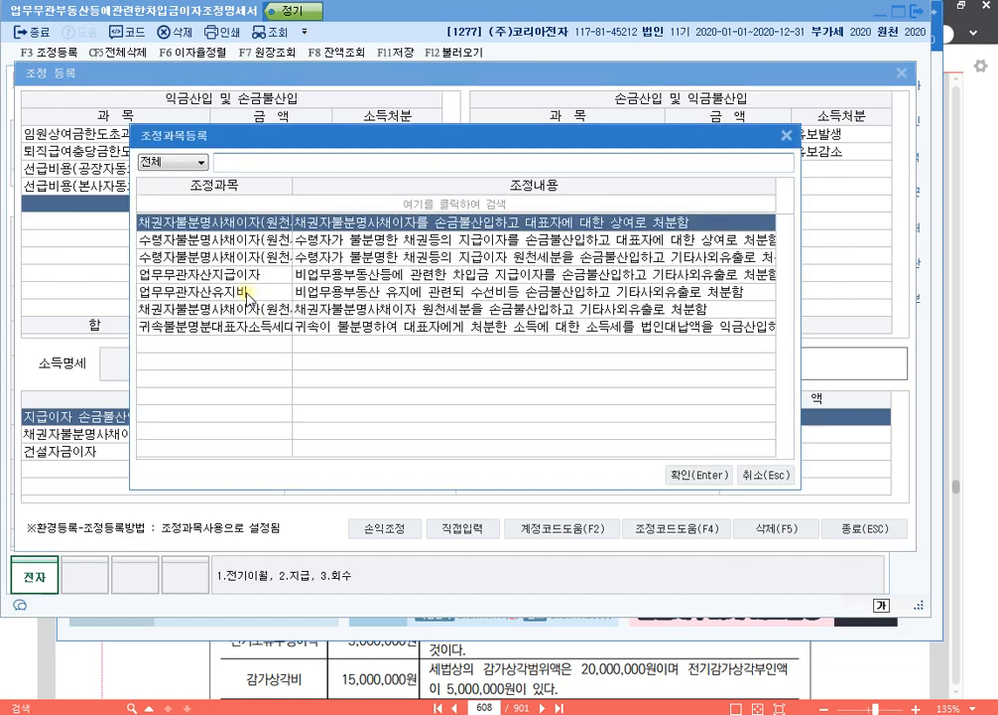
key(Down)
key(Down)
key(Down)
key(Return)
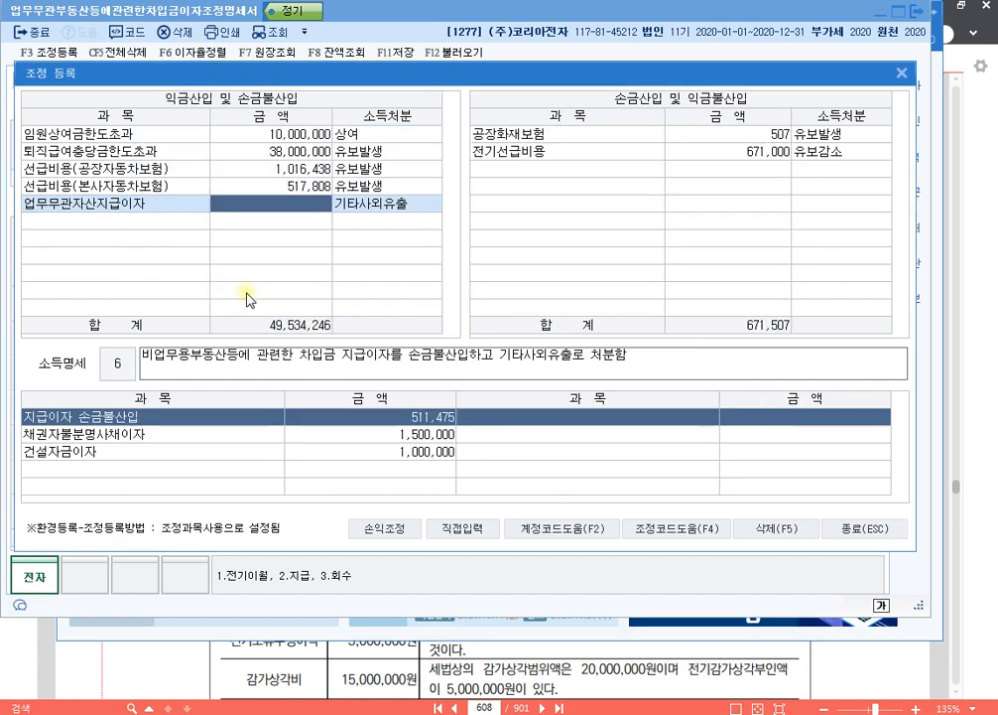
text(511,475)
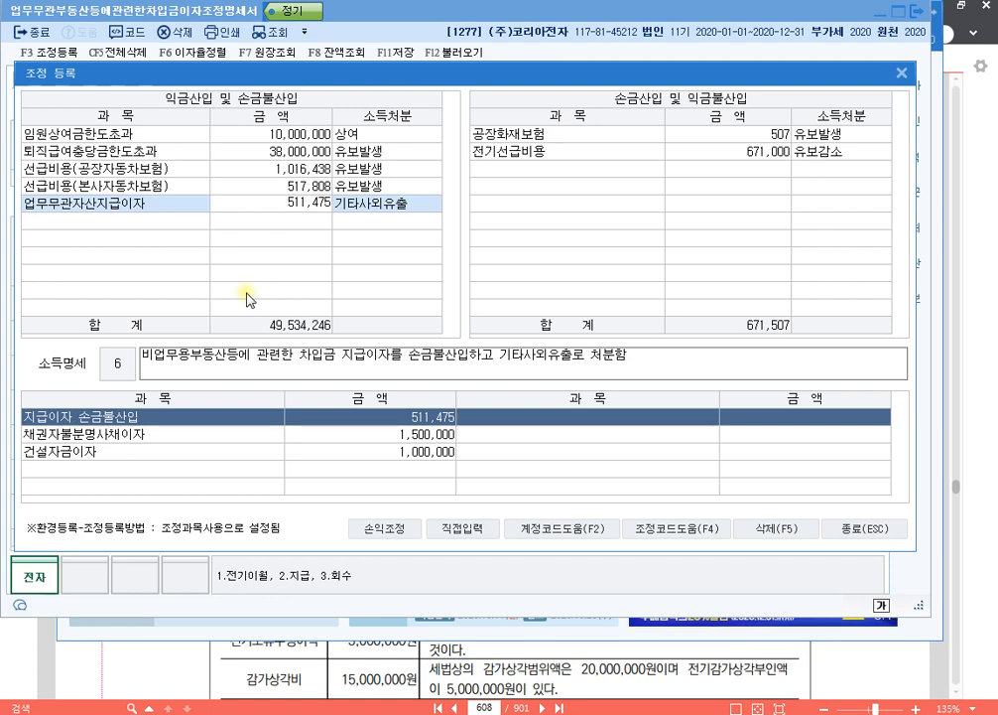
key(Return)
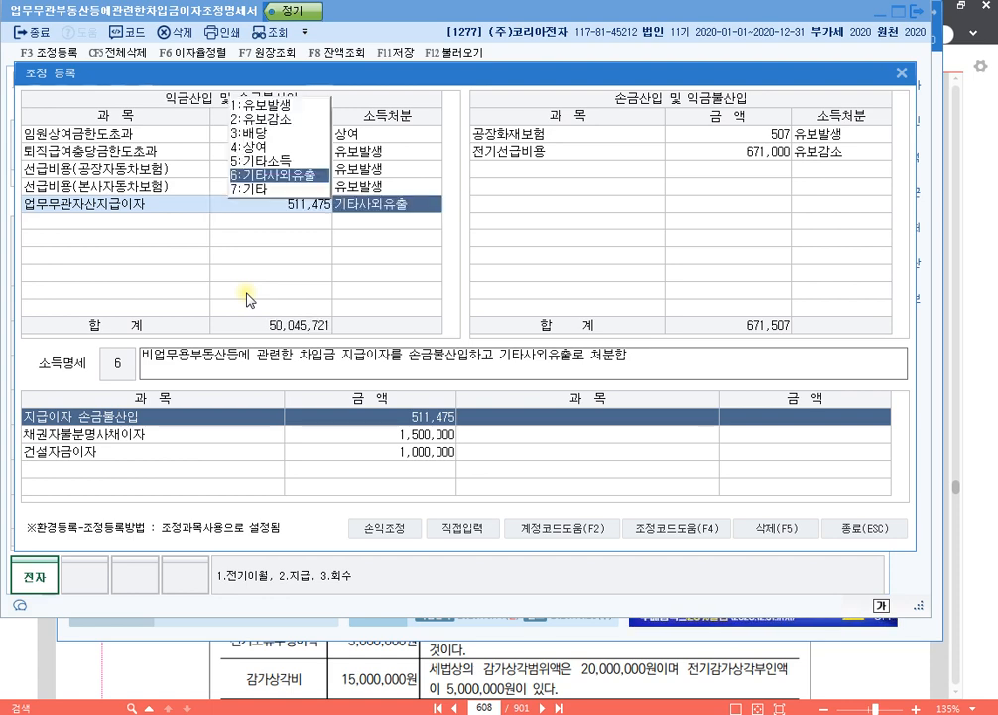
key(Escape)
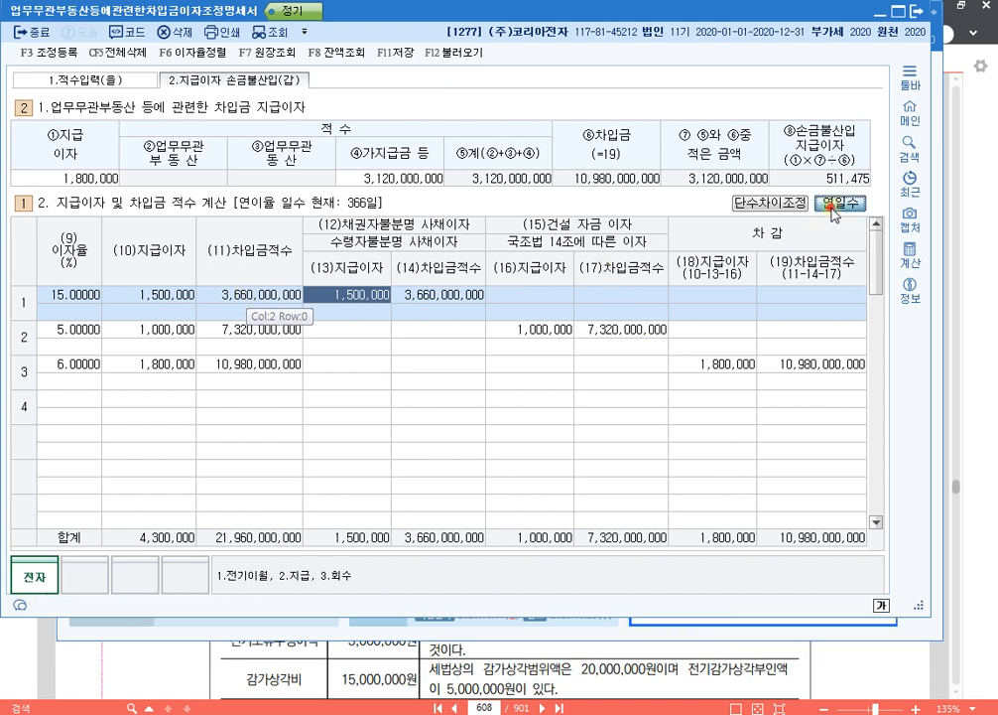
- Check the 연일수 setting of the 지급이자 및 차입금 적수 calculation
click(834, 202)
click(501, 384)
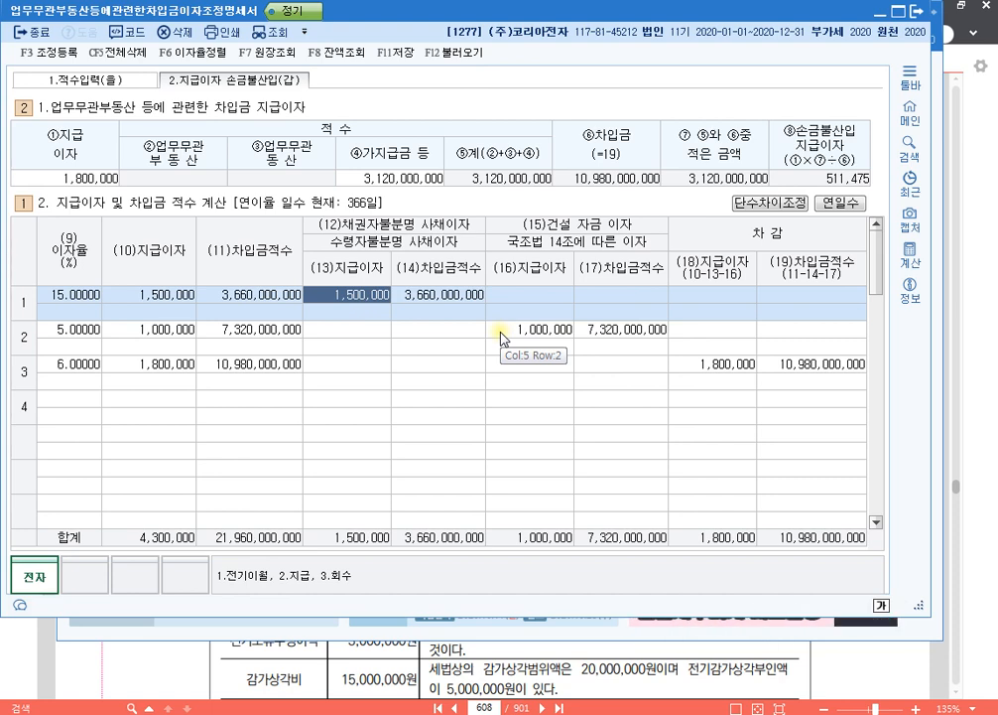
- Register 채권자불분명사채이자(원천세제외) of 1,269,000 with 소득처분 상여 under 익금산입 및 손금불산입 in 조정 등록
key(F3)
key(Down)
key(Down)
key(Down)
key(Down)
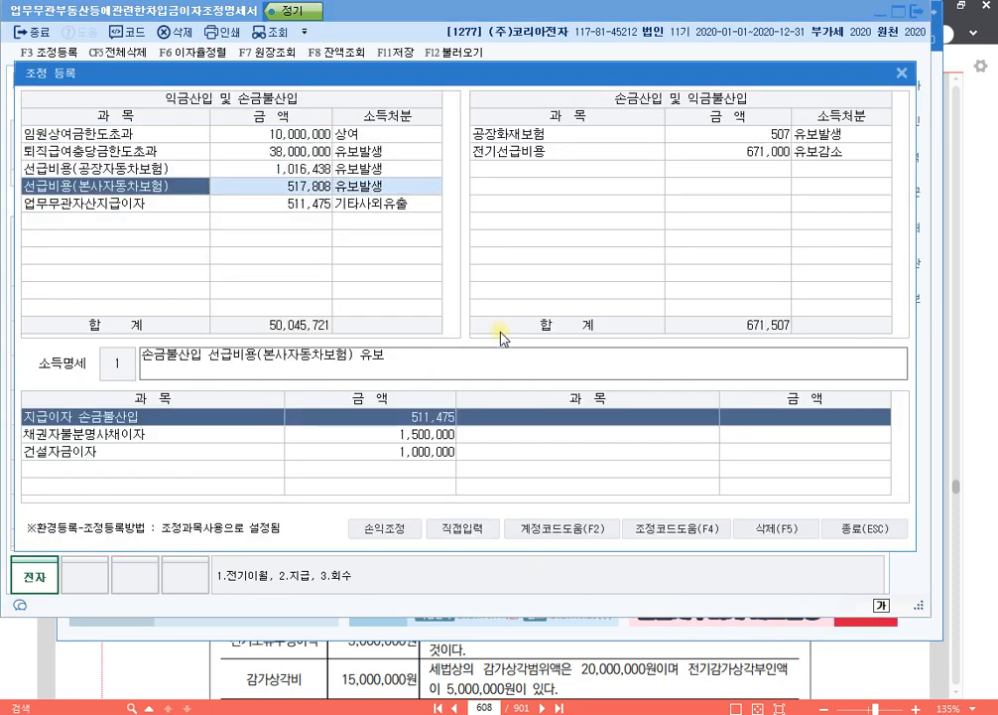
key(Return)
key(Return)
key(Return)
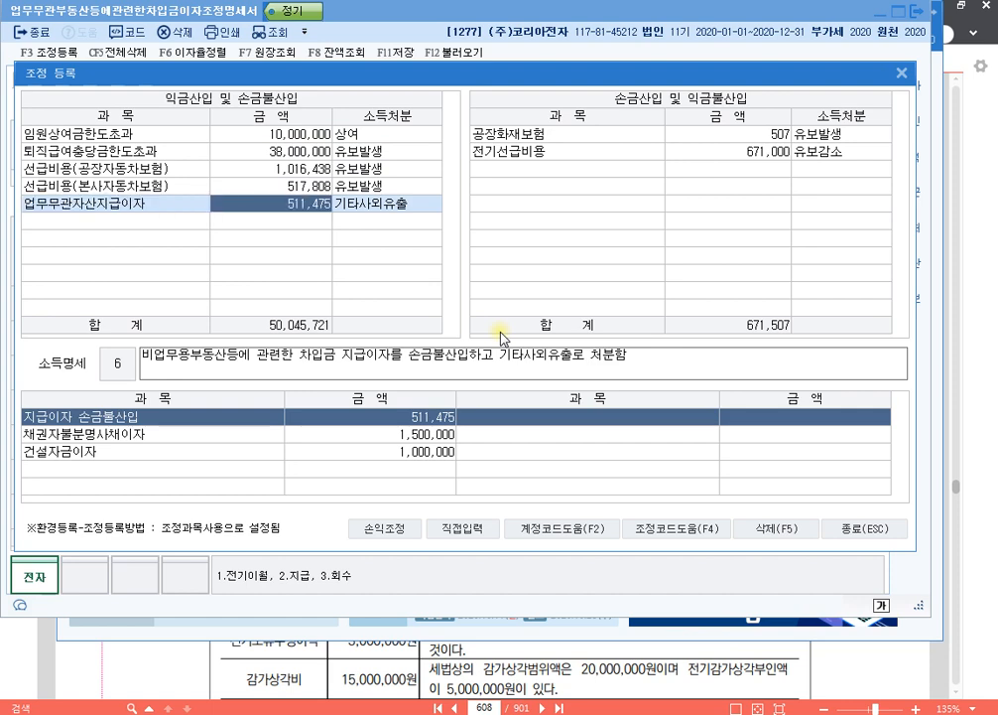
key(Return)
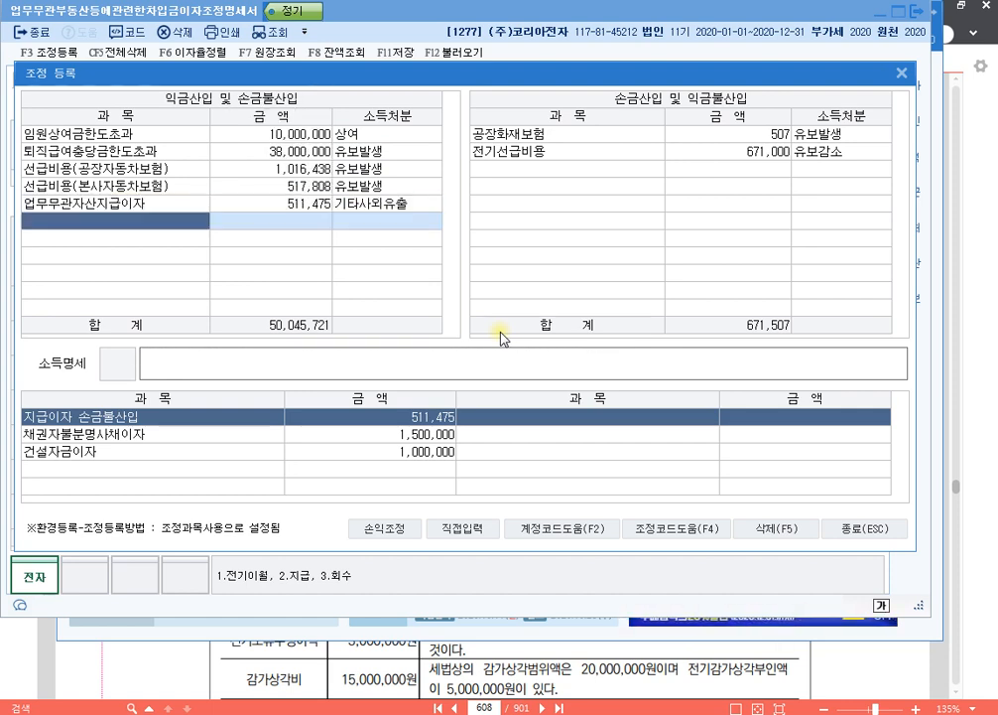
key(F4)
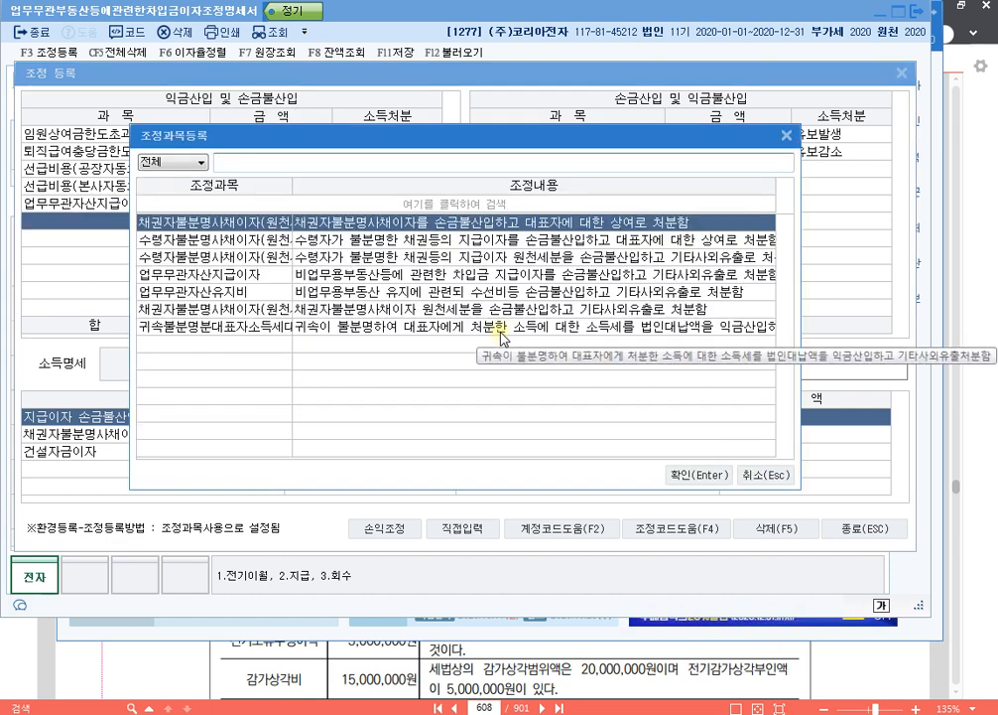
key(Return)
text(1269000)
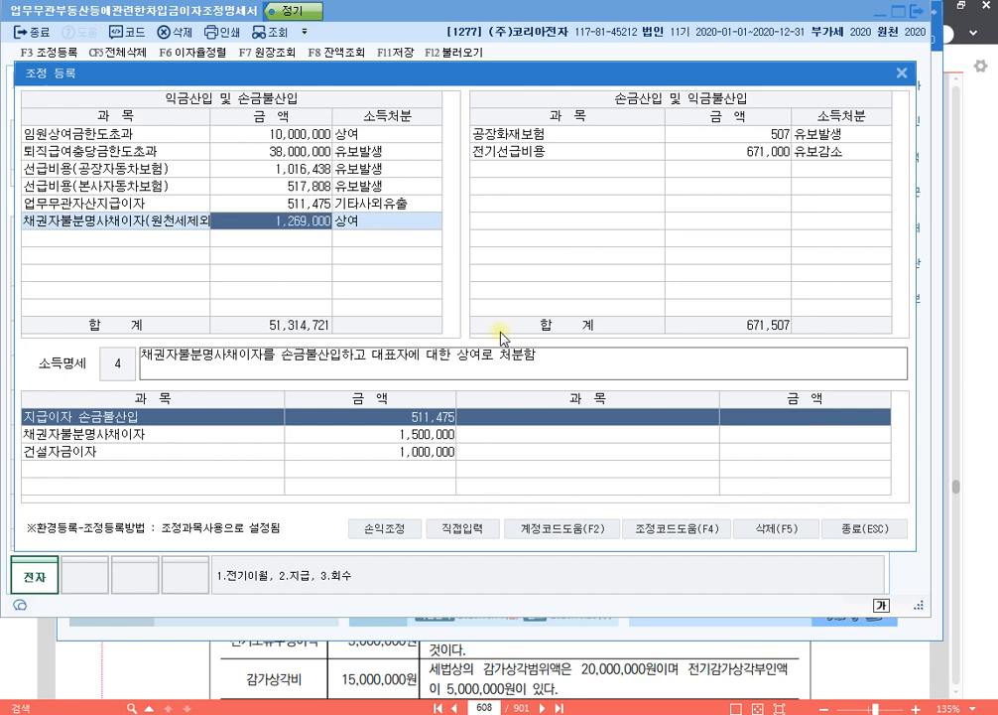
key(Return)
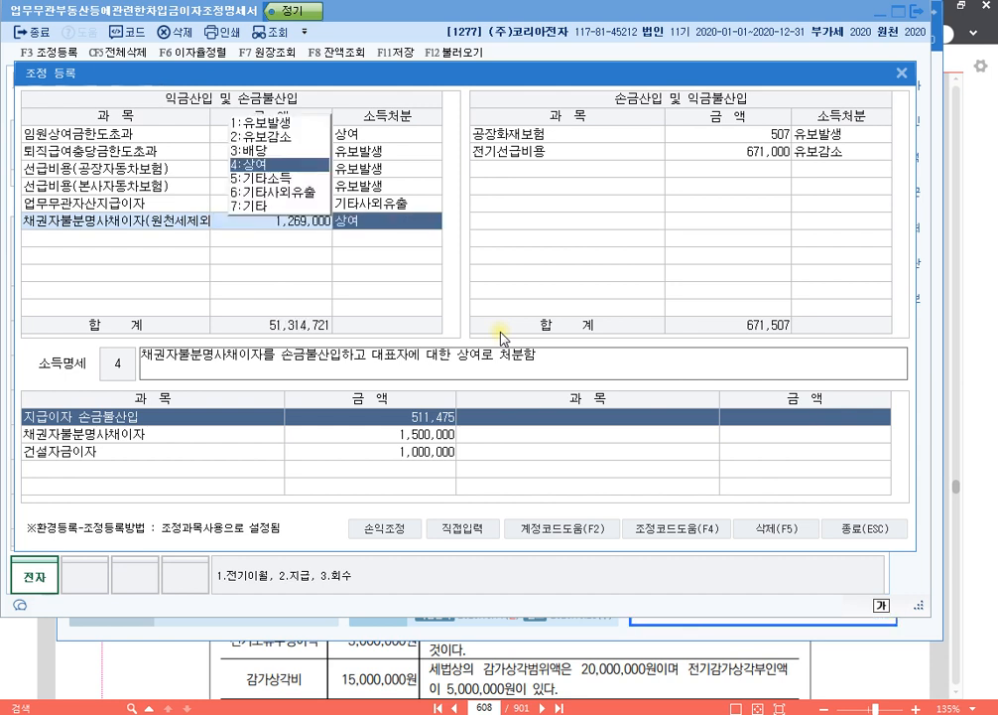
key(Return)
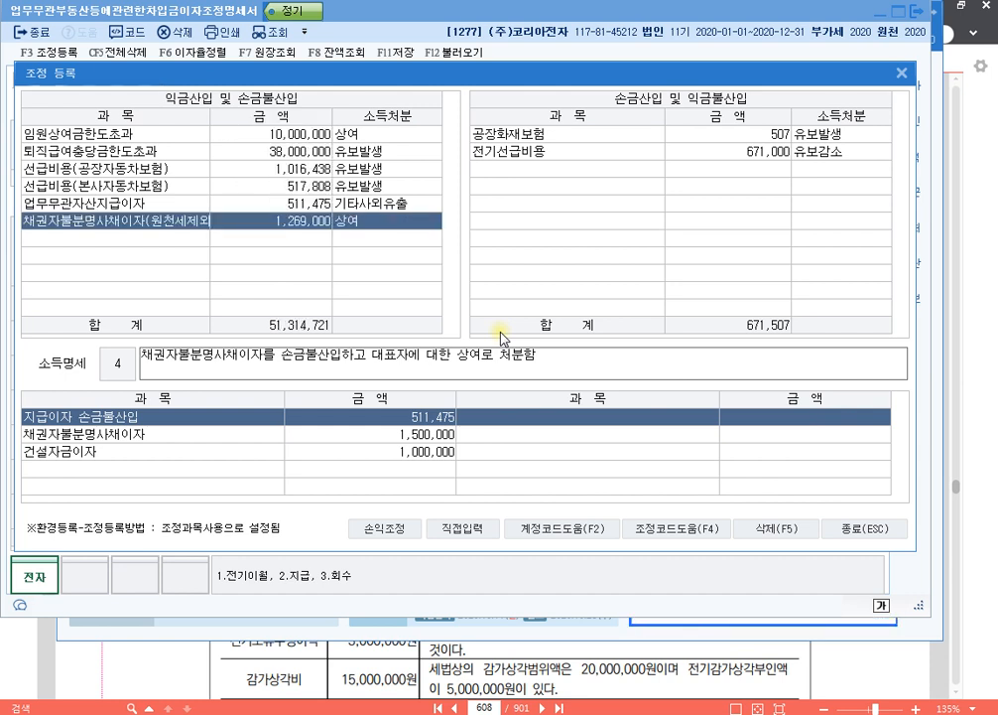
- Register 채권자불분명사채이자(원천세분) of 231,000 with 소득처분 기타사외유출 under 익금산입 및 손금불산입
key(Return)
key(F2)
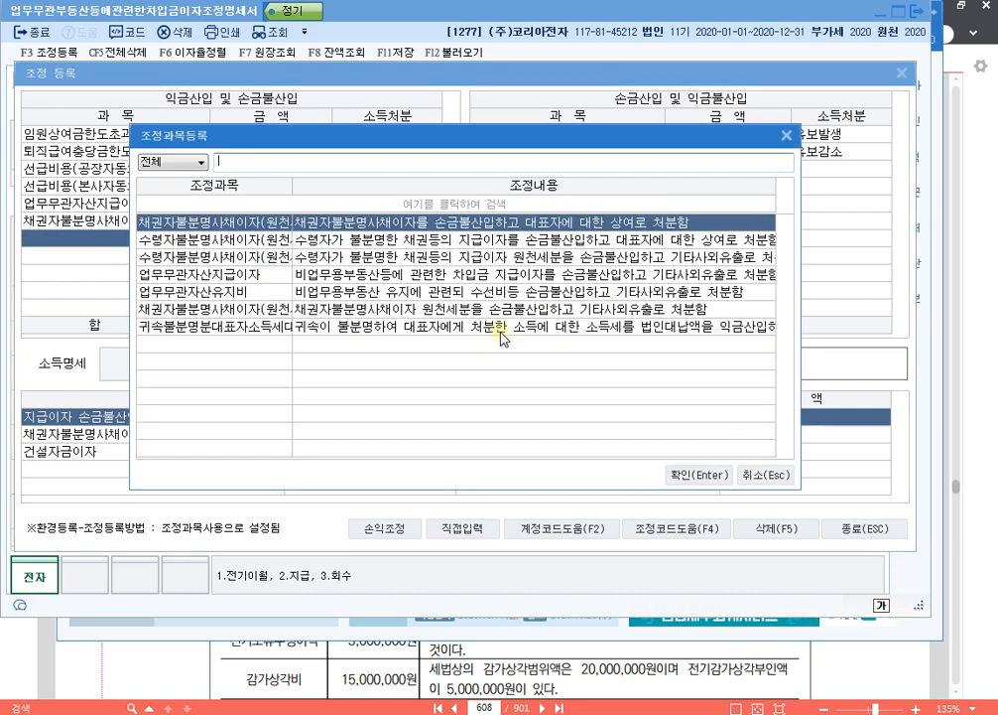
key(Down)
key(Down)
key(Down)
key(Down)
key(Down)
key(Return)
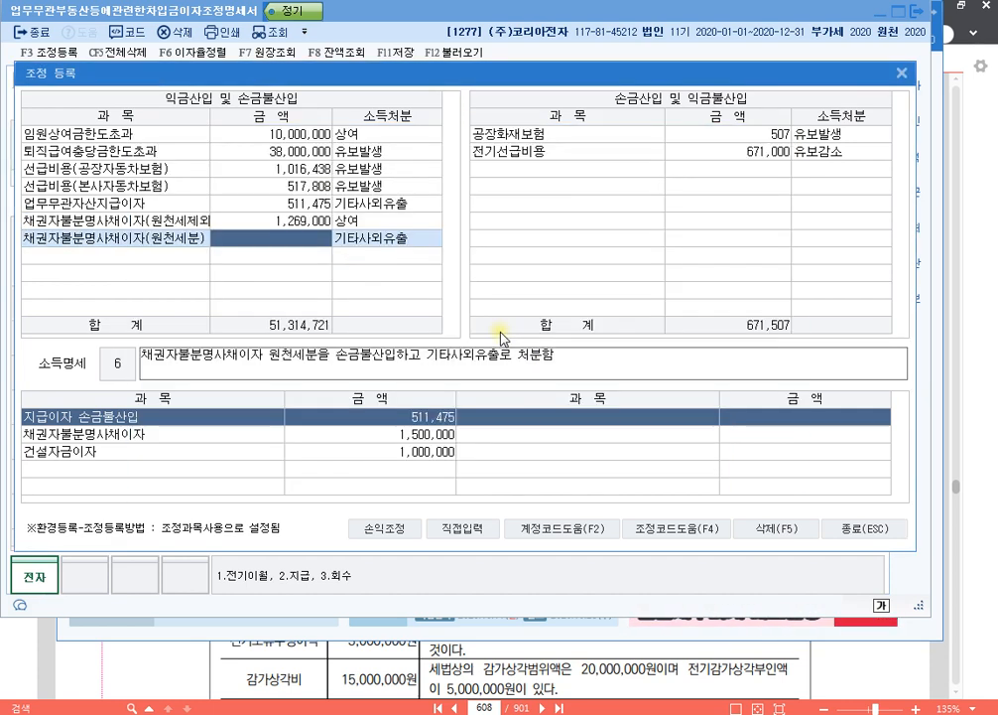
text(2310000)
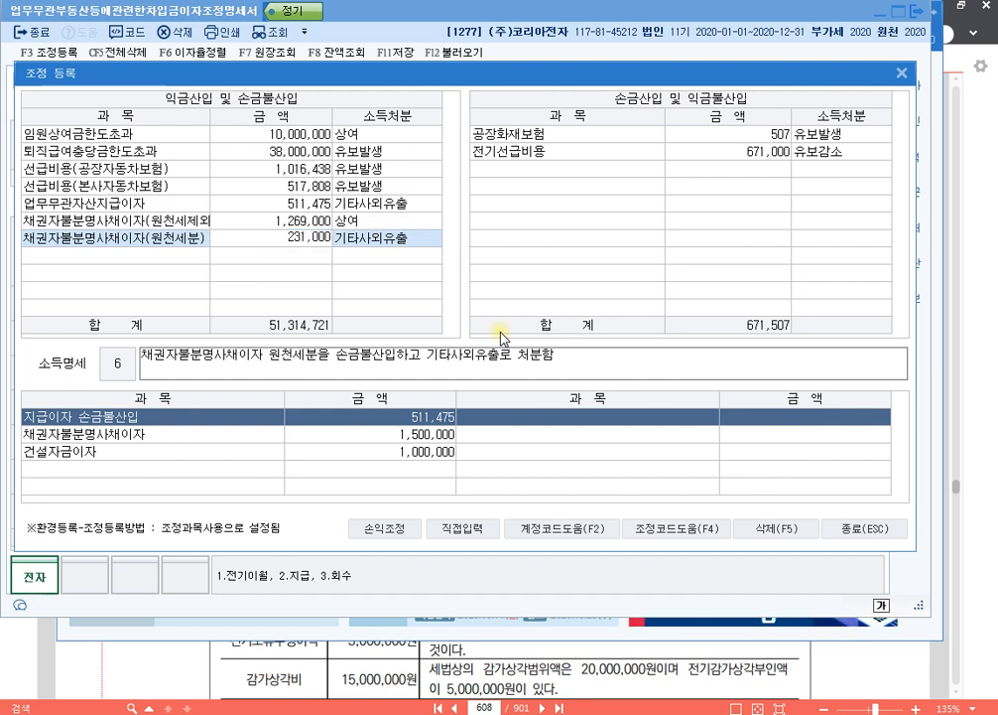
key(Return)
key(Return)
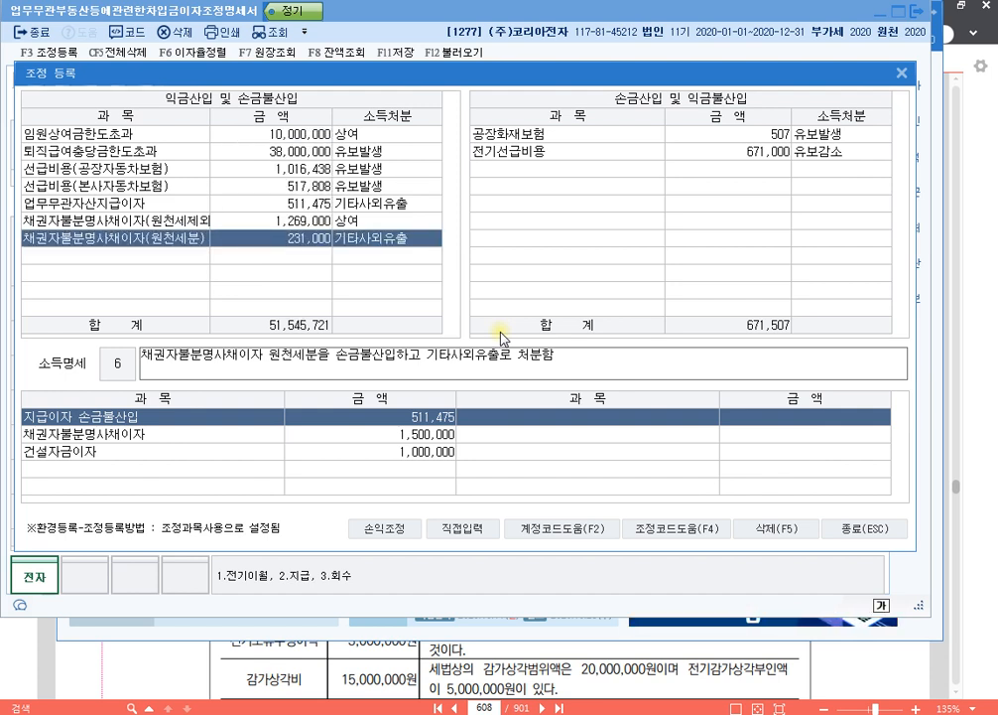
key(Return)
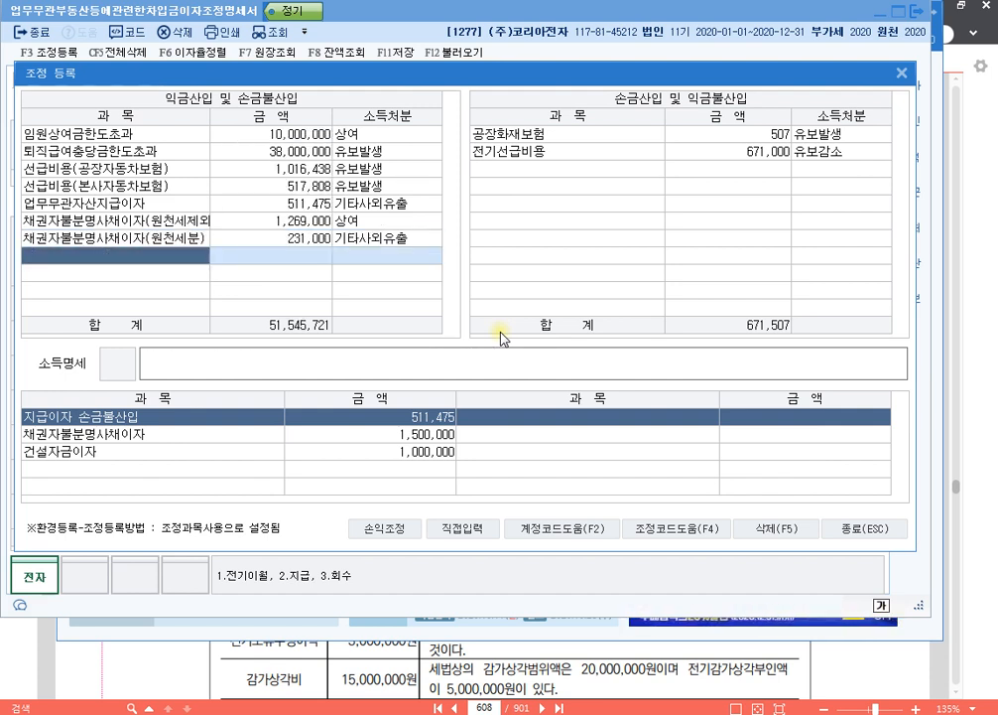
- Add a directly entered 건설자금이자 adjustment of 1,000,000 with 소득처분 유보발생 under 익금산입 및 손금불산입
click(467, 531)
text(건설자금이자)
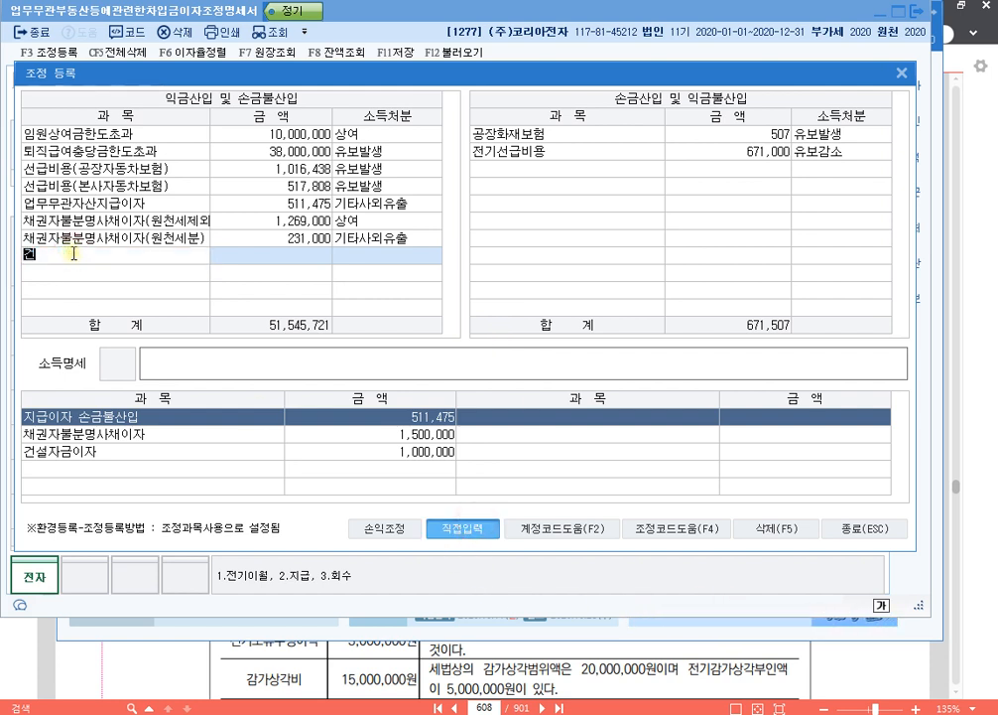
key(Return)
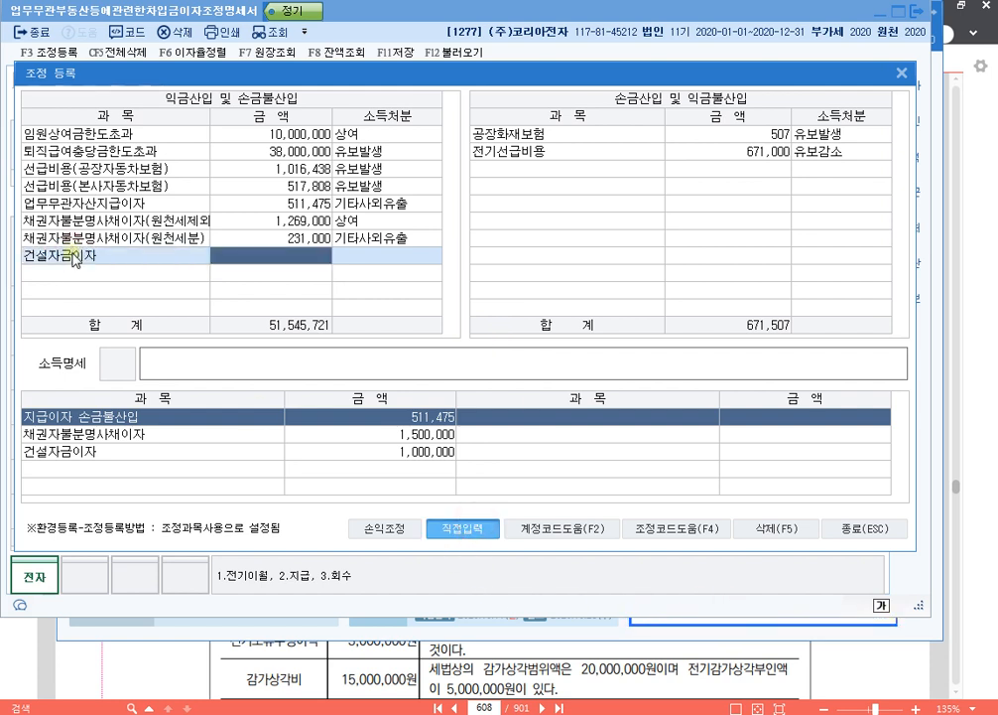
text(1000000)
key(Return)
key(1)
key(Return)
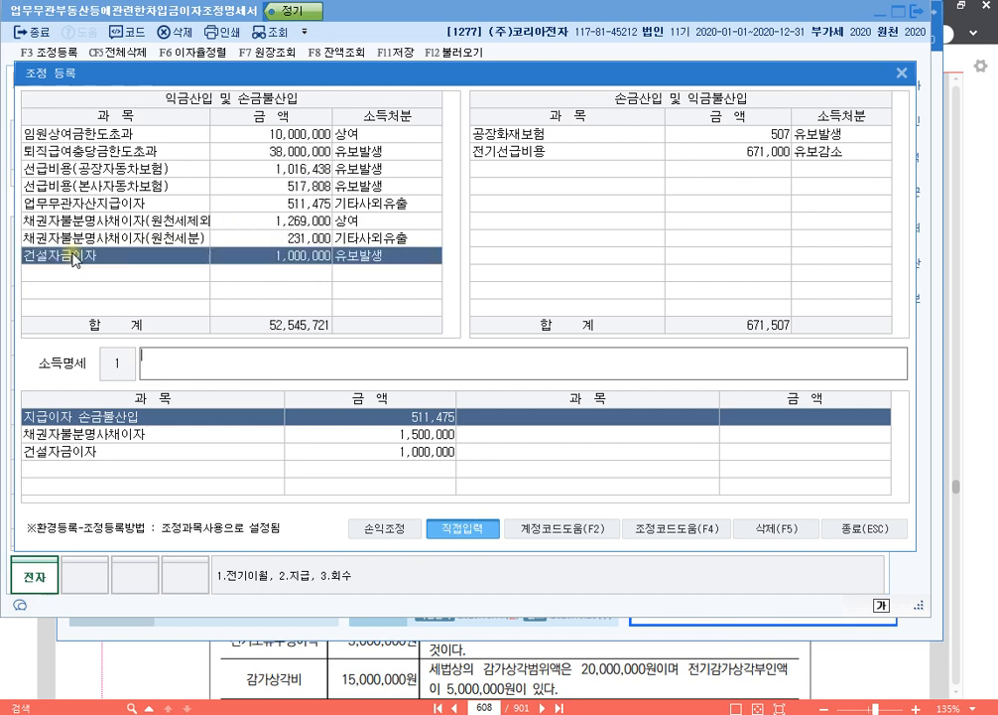
- Enter the 소득명세 "손금불산입 건설자금이자 유보" for 건설자금이자, and close 조정 등록 and the 차입금이자조정명세서 form
text(손금불산입 건ㅈ)
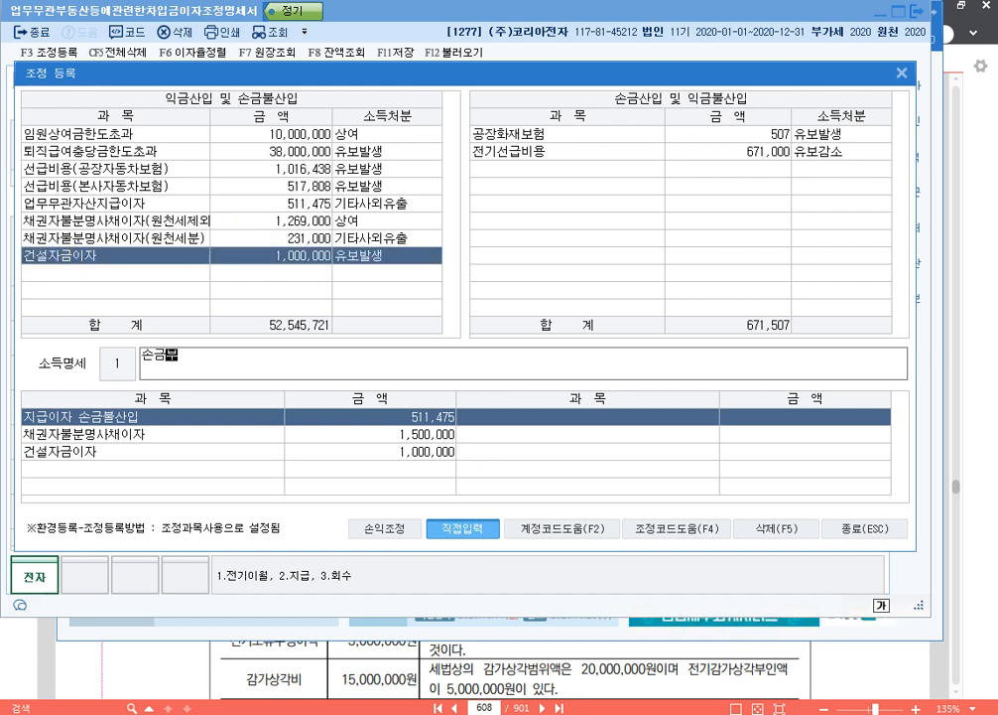
text(설자금이자 유보)
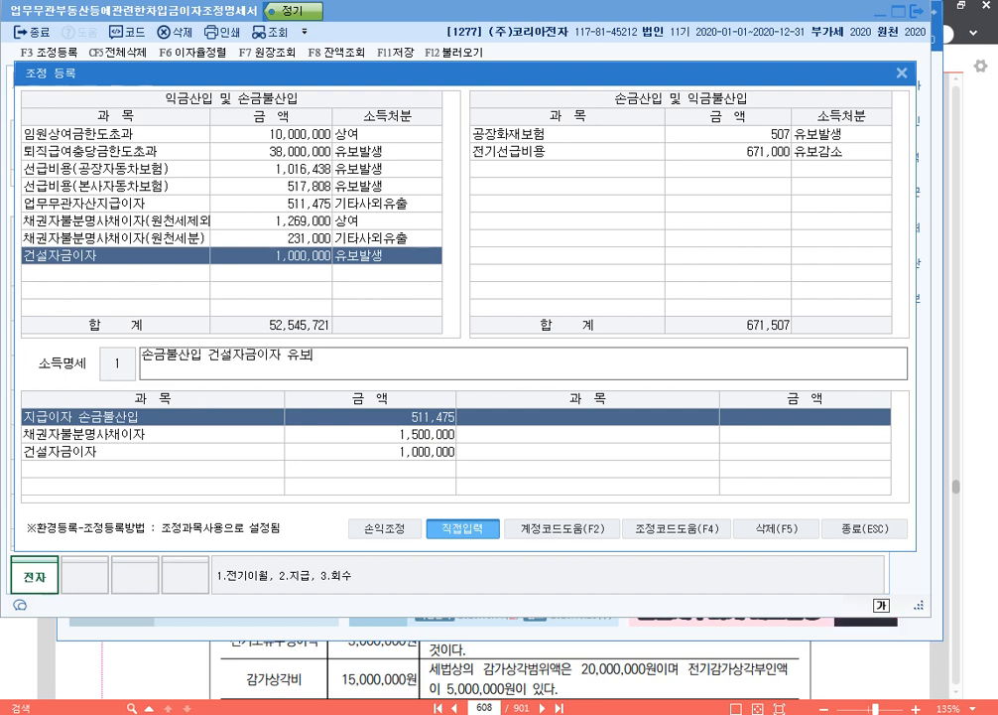
key(Return)
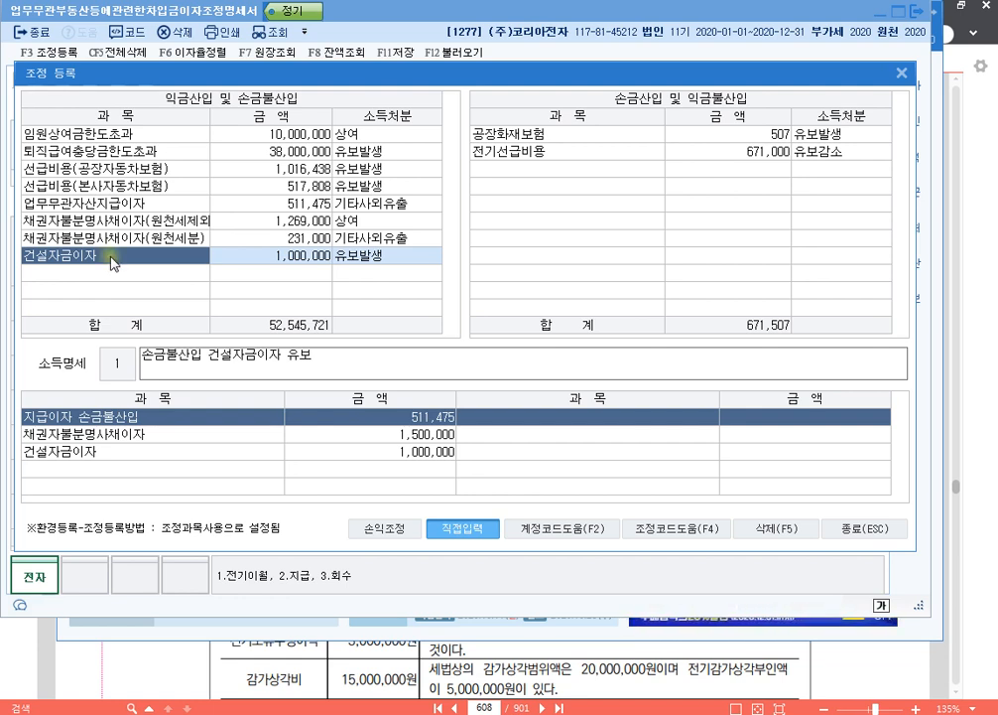
click(874, 523)
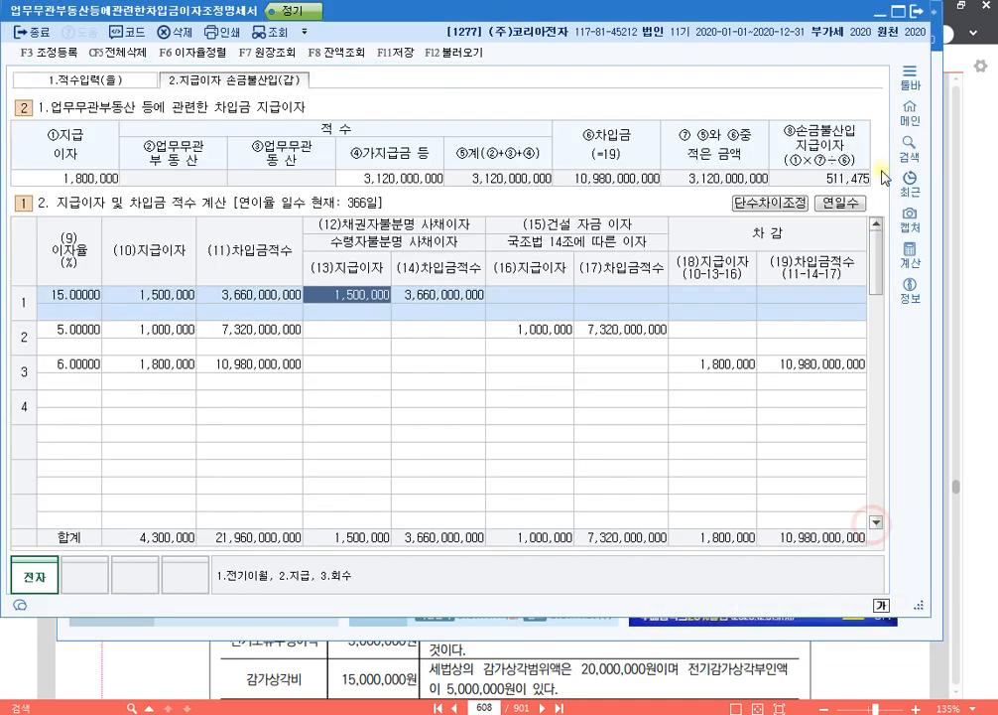
click(918, 15)
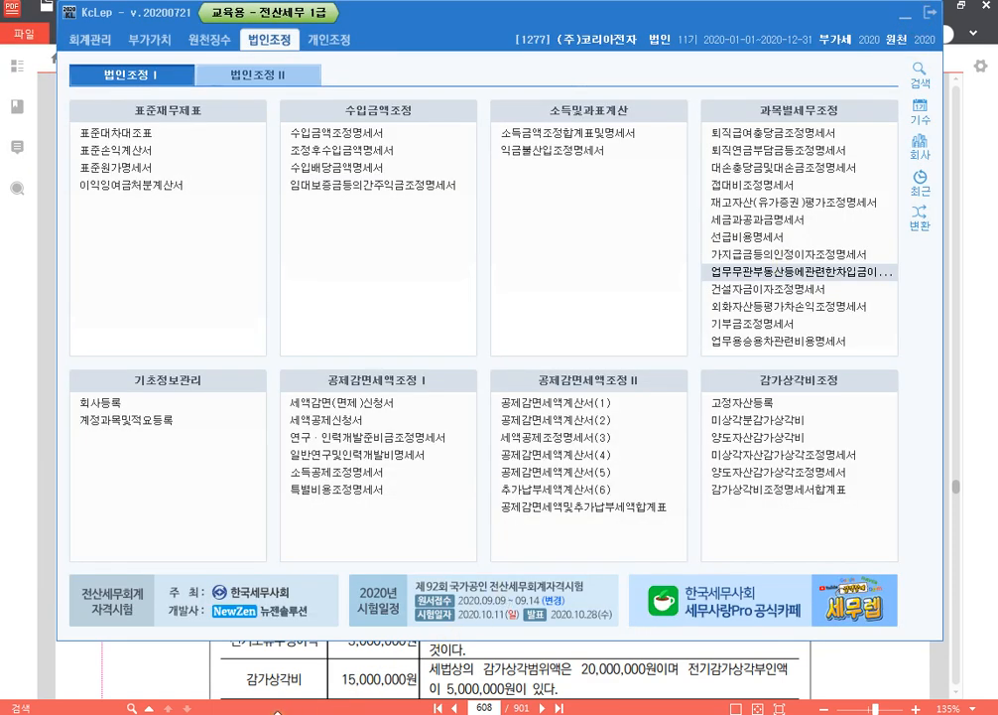
- Add the line "p.655 1281" below "p.608 1277" in the Notepad list of exercises
key(alt+Tab)
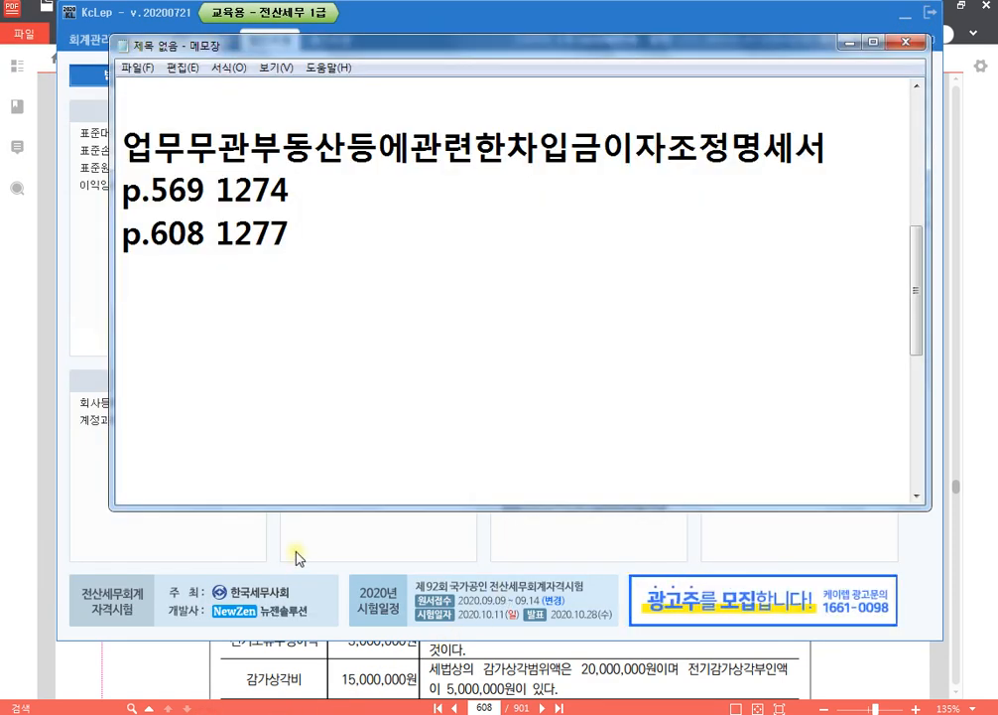
key(Return)
text(p.655 )
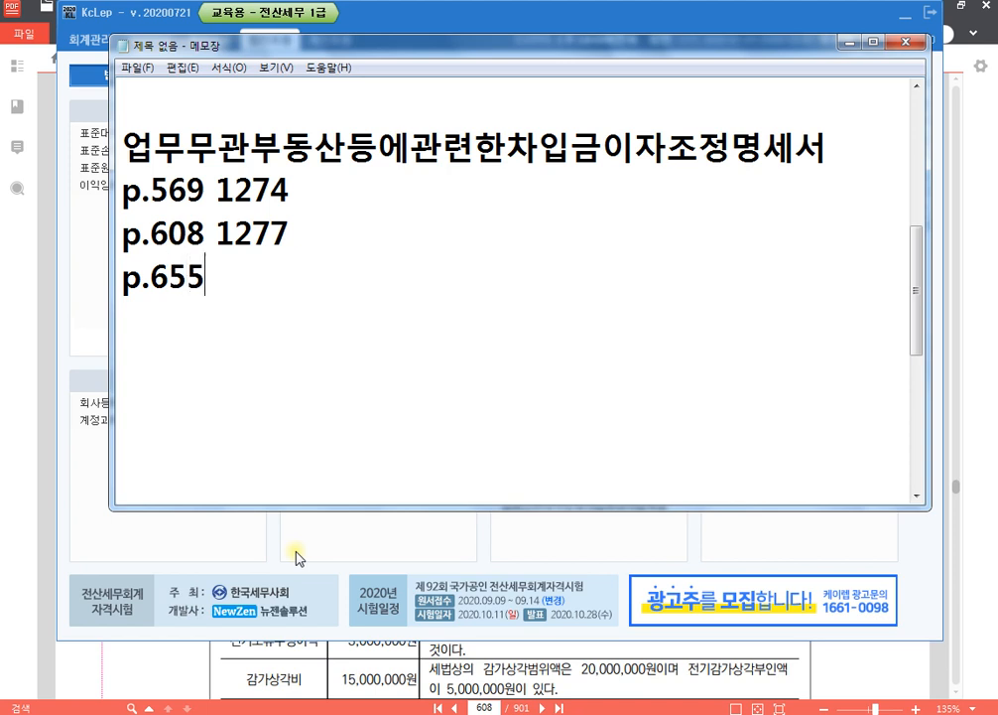
text(1281)
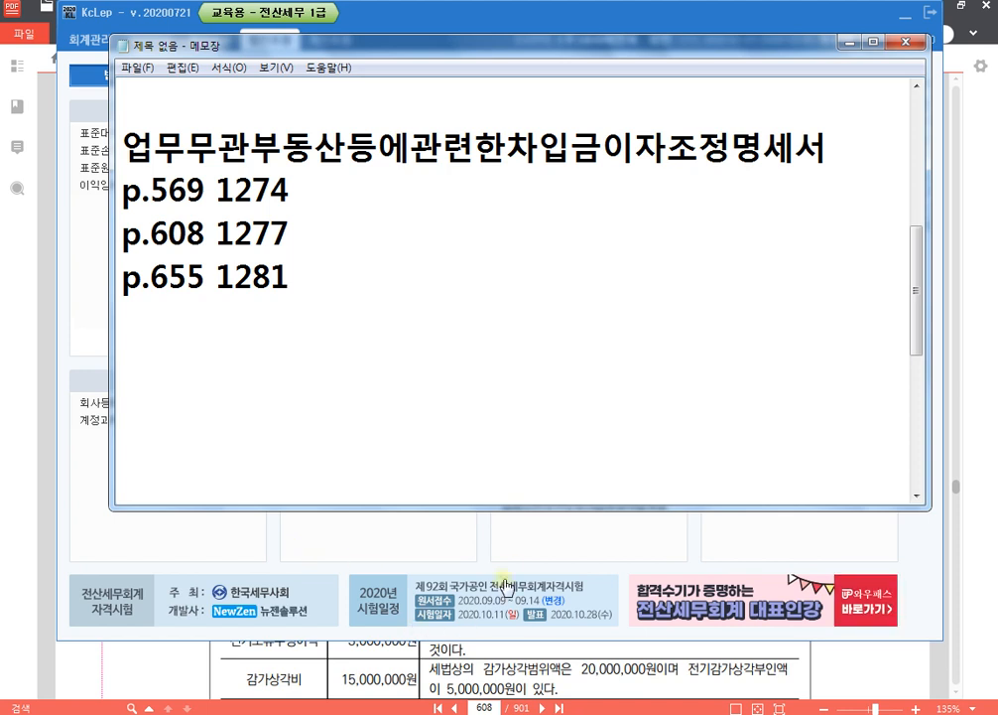
- Switch back to KcLep and change the working company to 1281 (주)부여산업
click(877, 543)
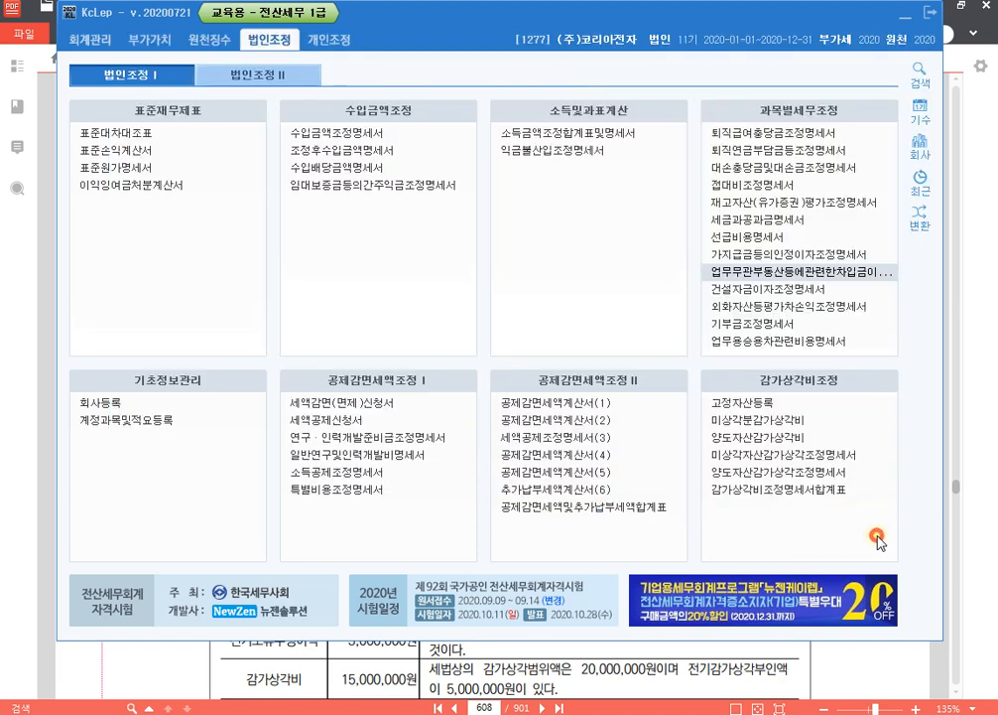
click(921, 146)
text(1281)
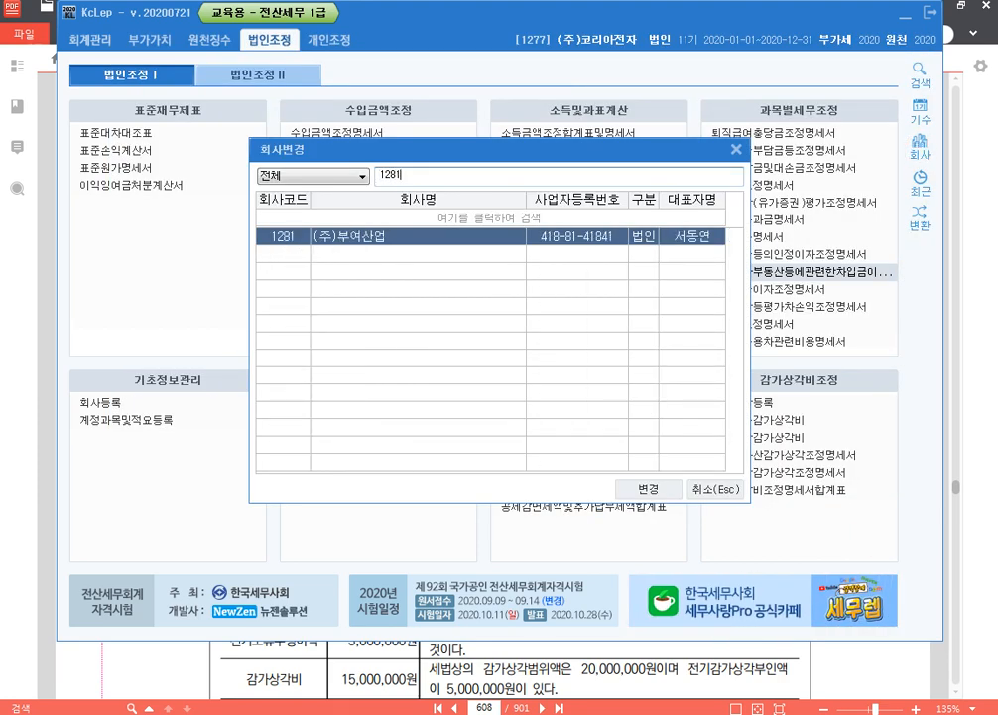
key(Return)
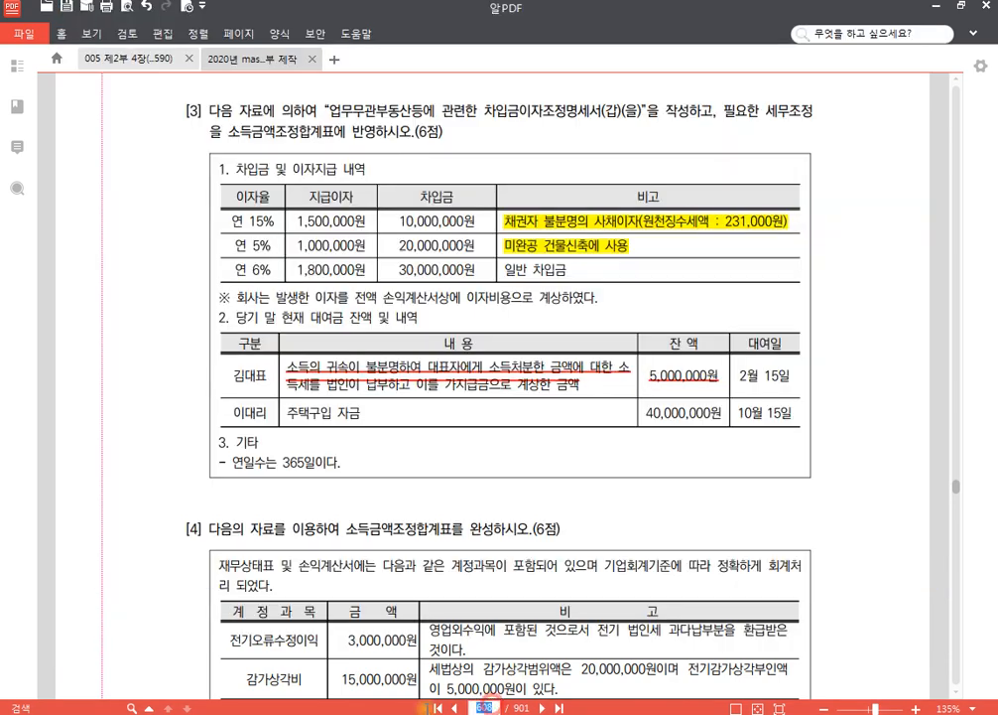
- Go to page 655 of the textbook in 알PDF and examine problem [3] on the 차입금이자조정명세서
click(427, 709)
text(655)
key(Return)
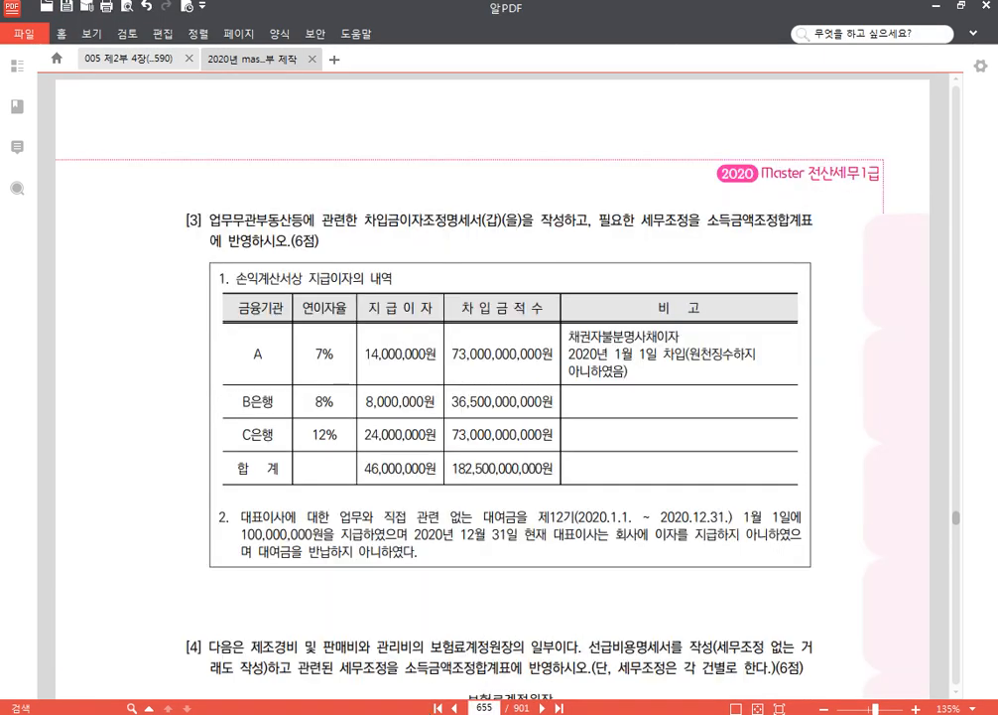
scroll(754, 440, down, 2)
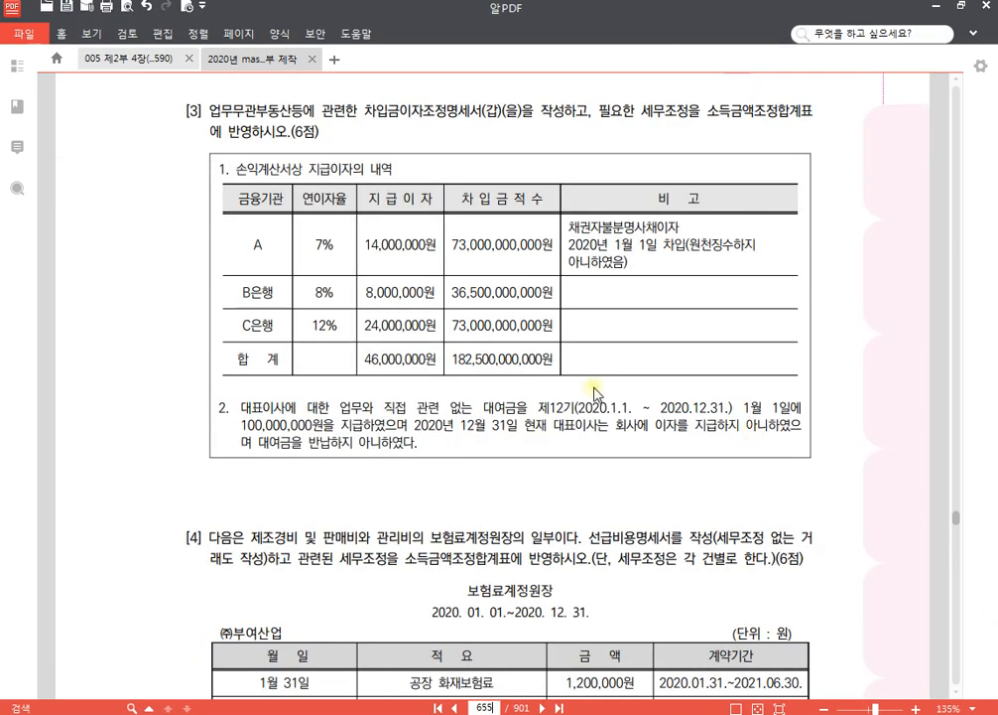
key(alt+Tab)
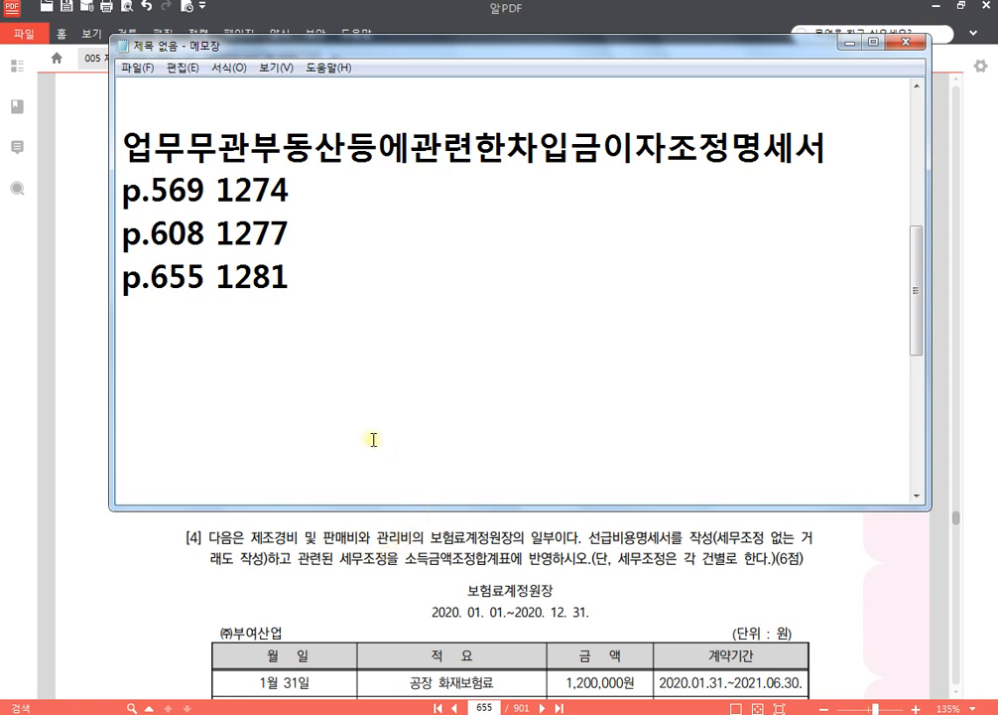
click(417, 562)
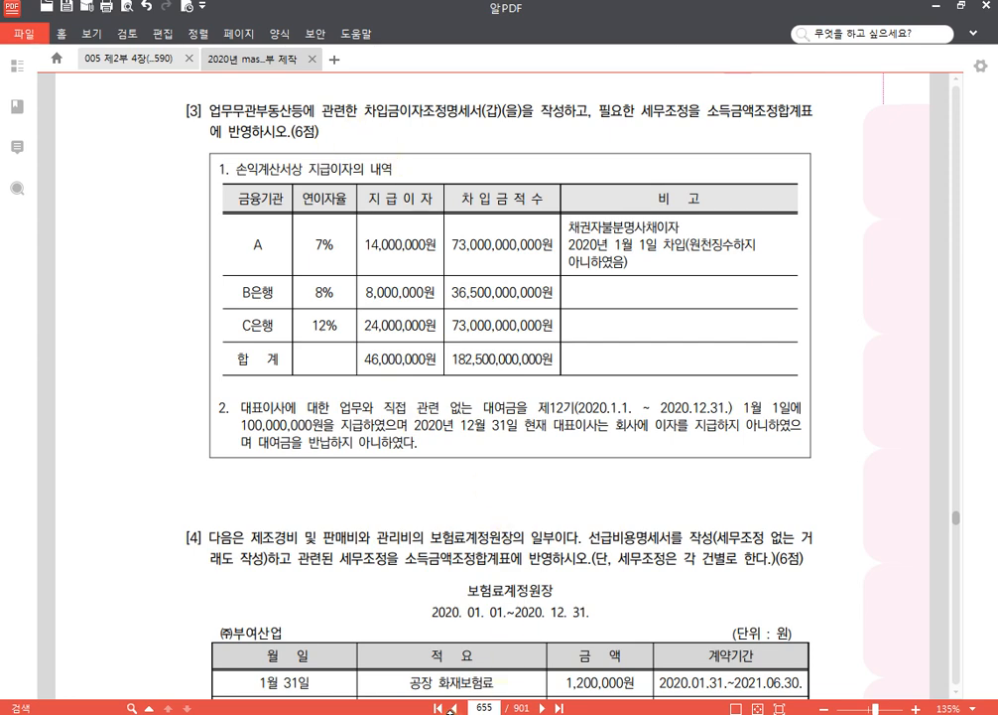
- Switch to KcLep and open the 가지급금 section of 업무무관부동산등에관련한차입금이자조정명세서 for (주)부여산업
key(alt+Tab)
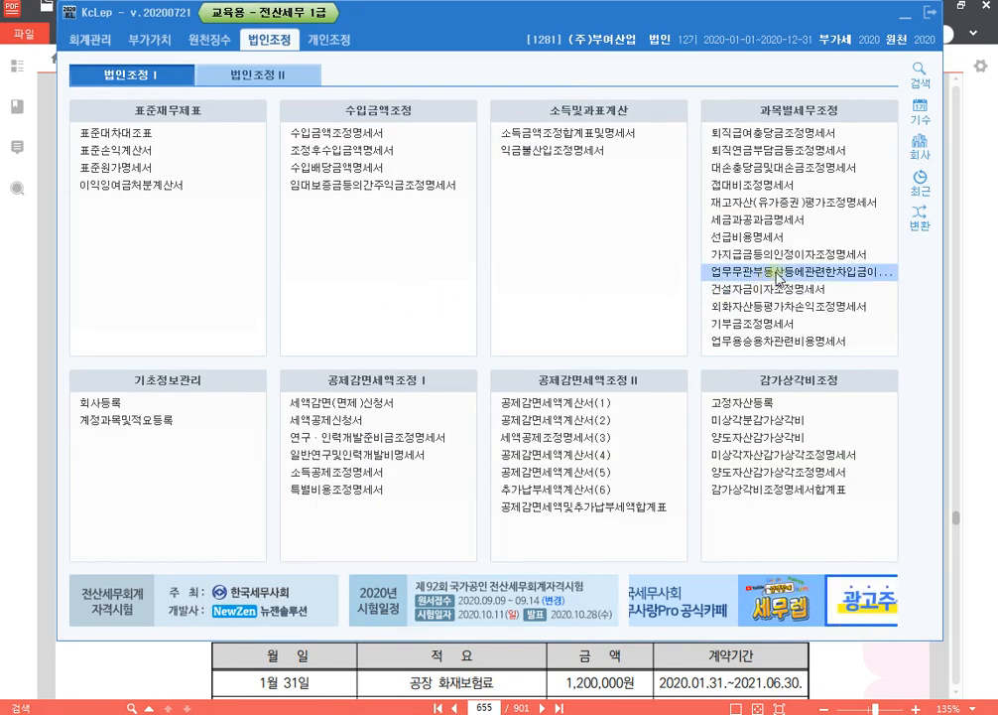
click(621, 271)
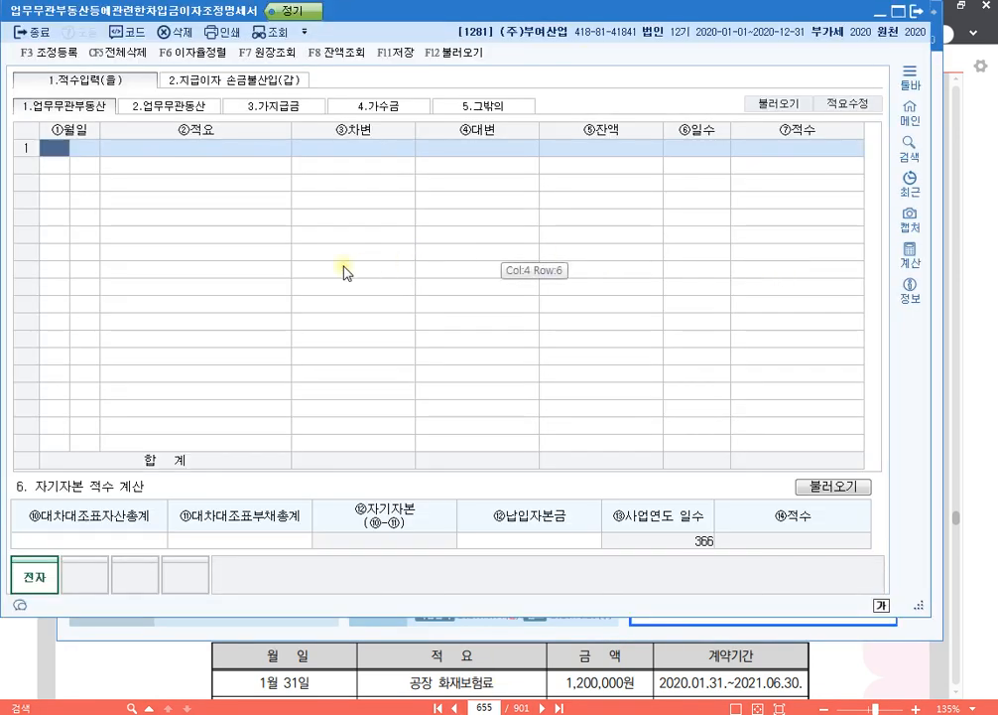
click(275, 105)
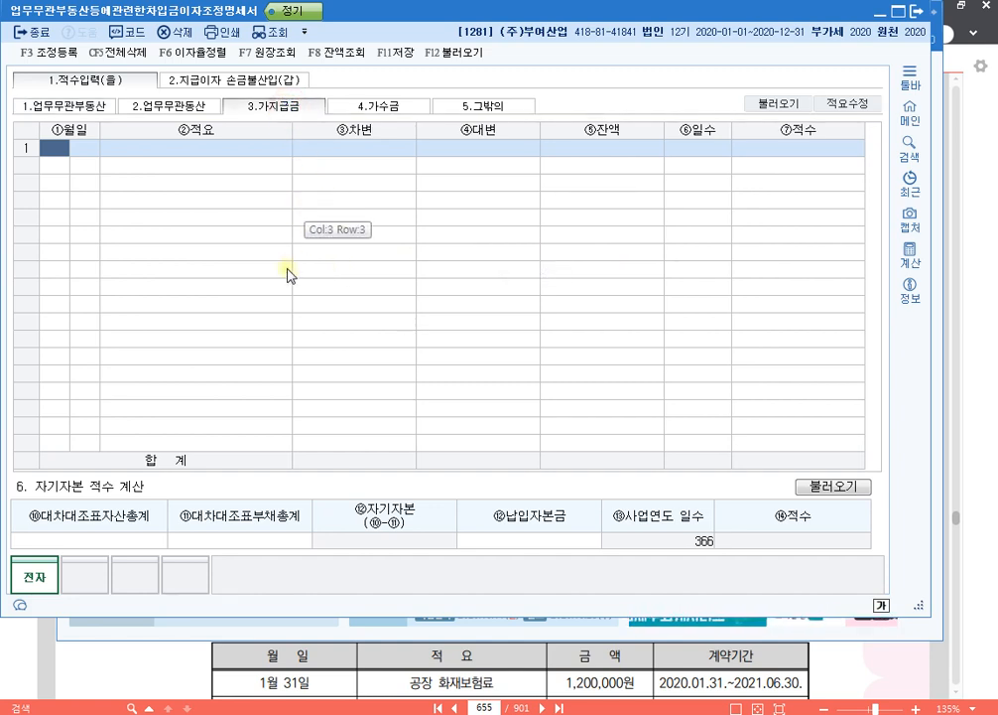
- Enter a 가지급금 line dated 1월 1일 with 적요 지급 and a 차변 amount of 100,000,000
text(1)
key(Return)
text(1)
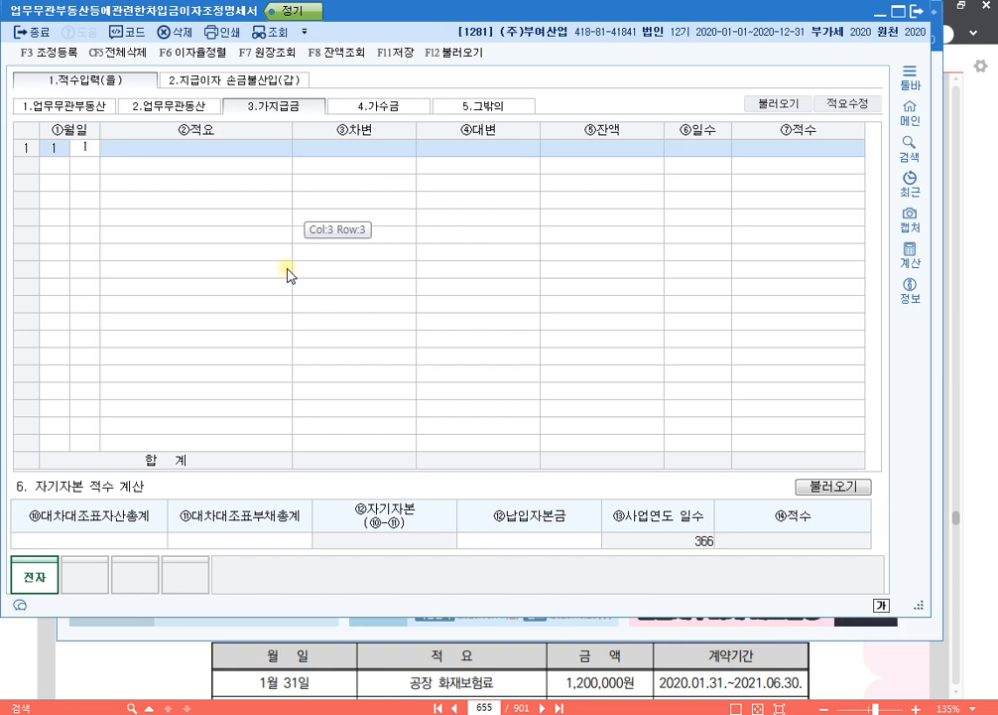
key(Return)
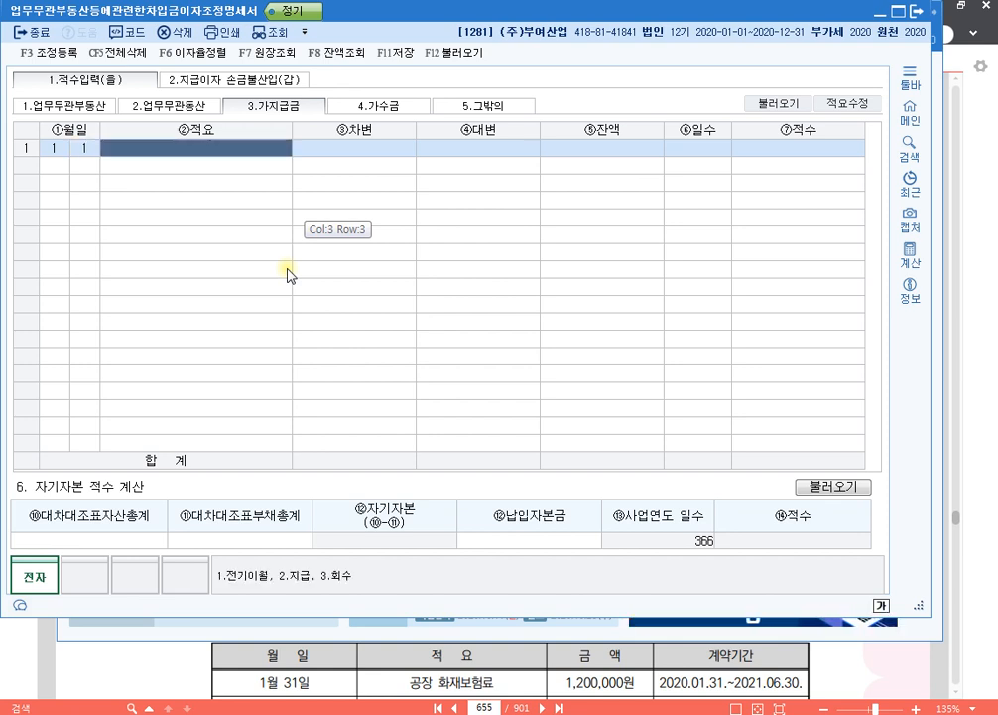
text(2)
key(Return)
text(100,000,000)
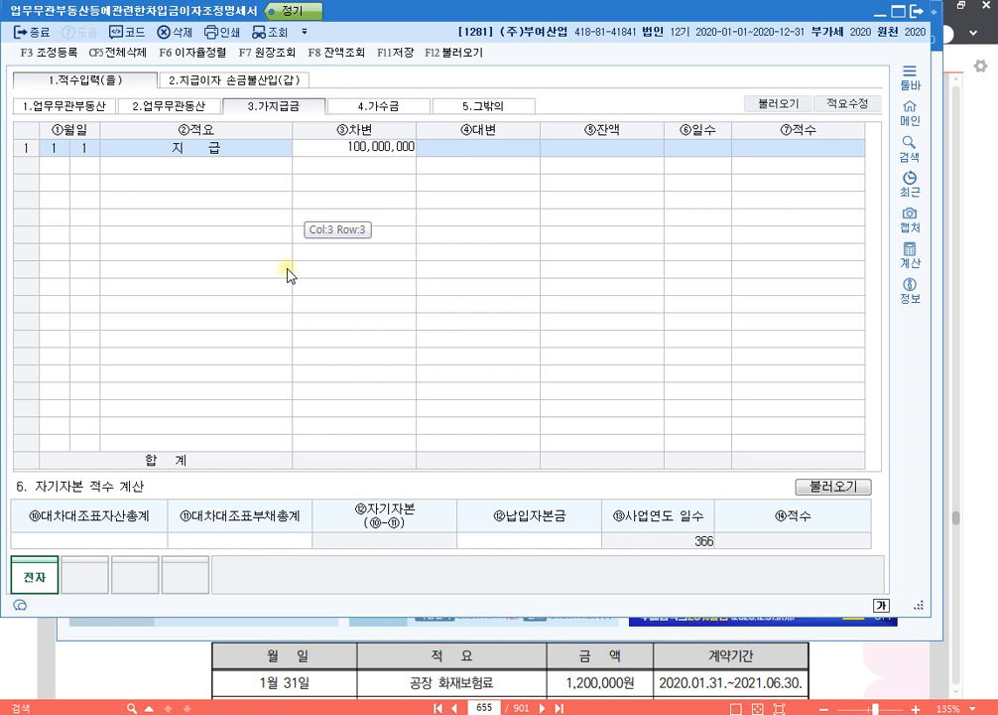
key(Return)
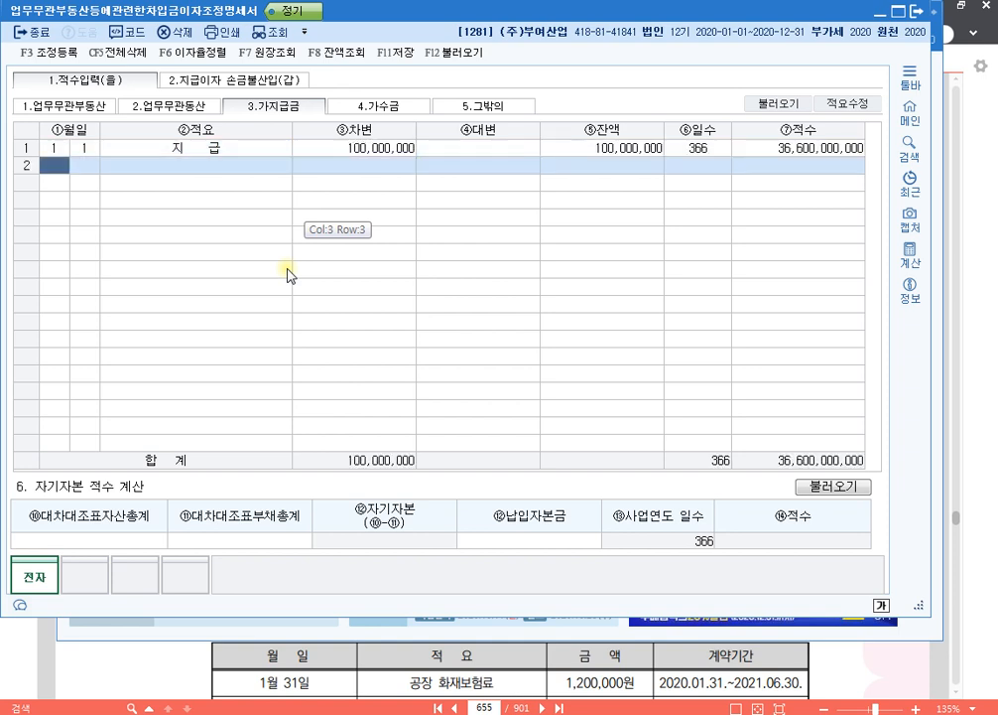
- In 지급이자 손금불산입(갑), enter the 7% loan with 지급이자 14,000,000 and 채권자불분명 사채이자 of 14,000,000
click(263, 84)
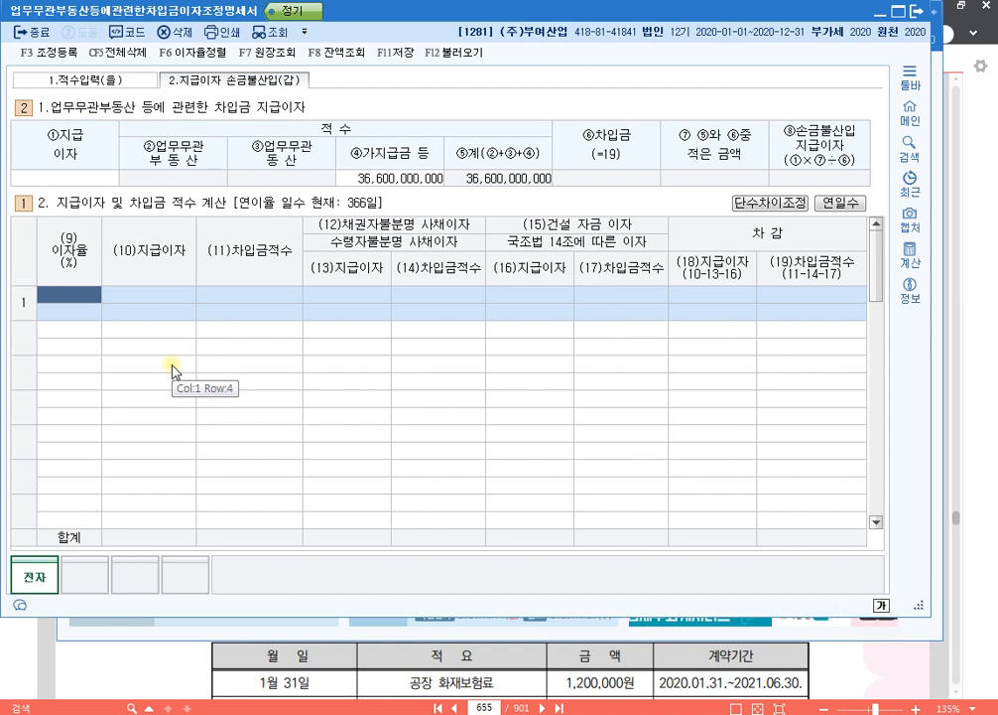
text(7)
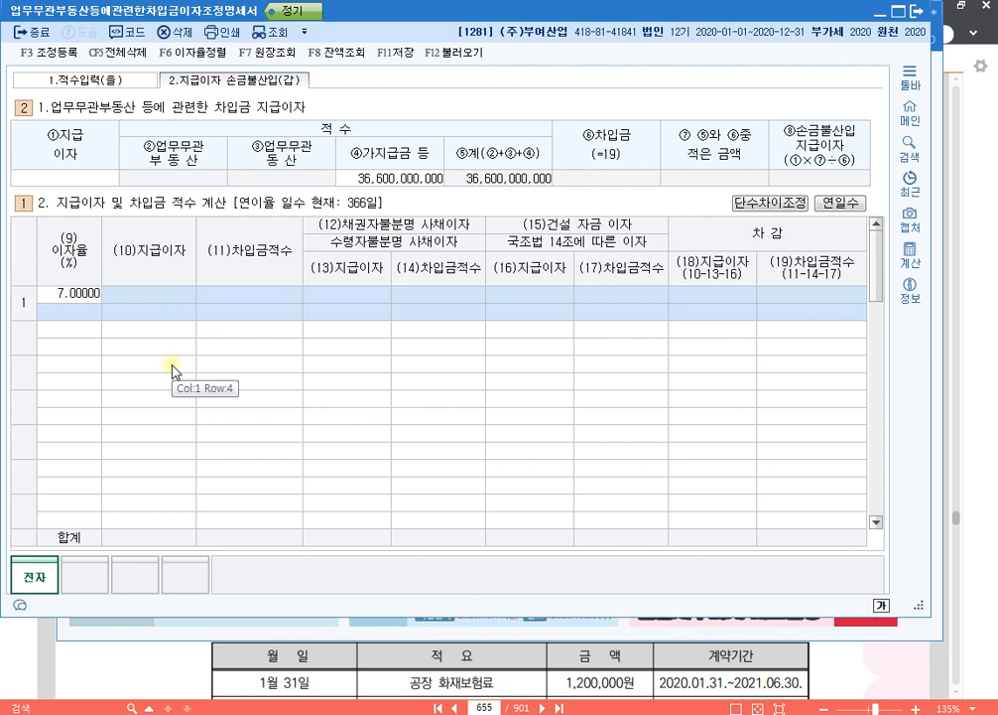
key(Return)
text(14000000)
key(Return)
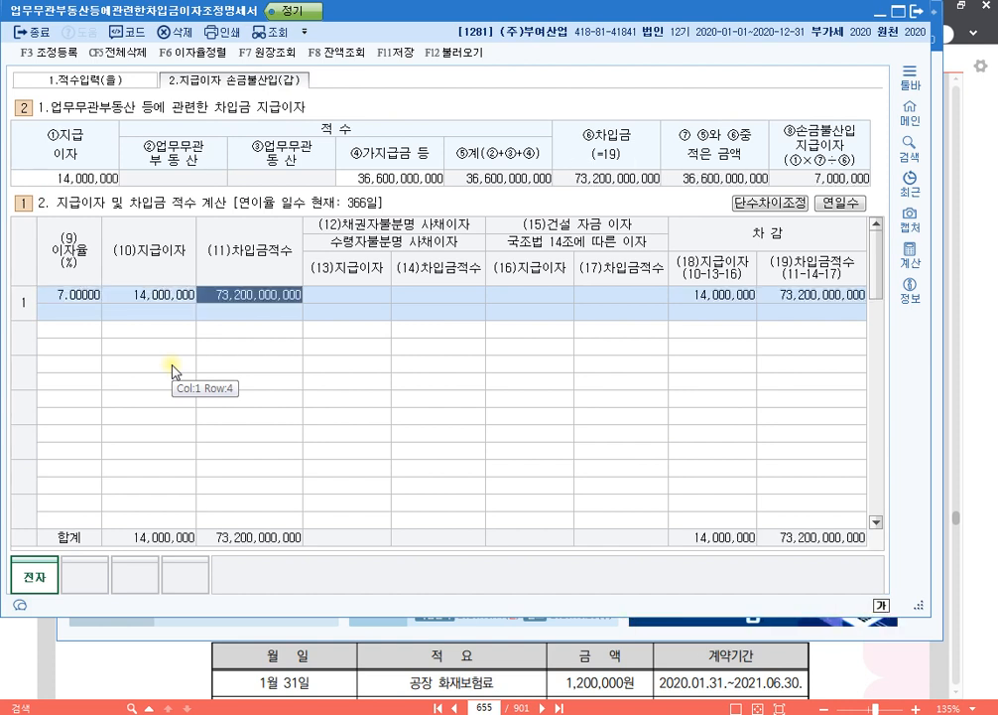
key(Return)
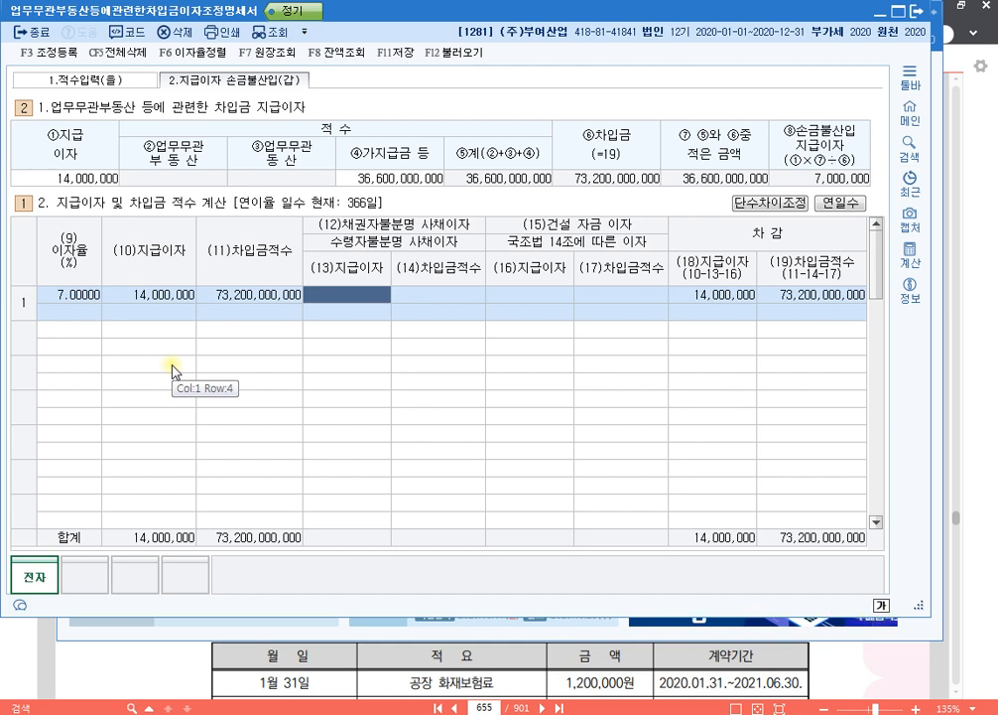
text(14000000)
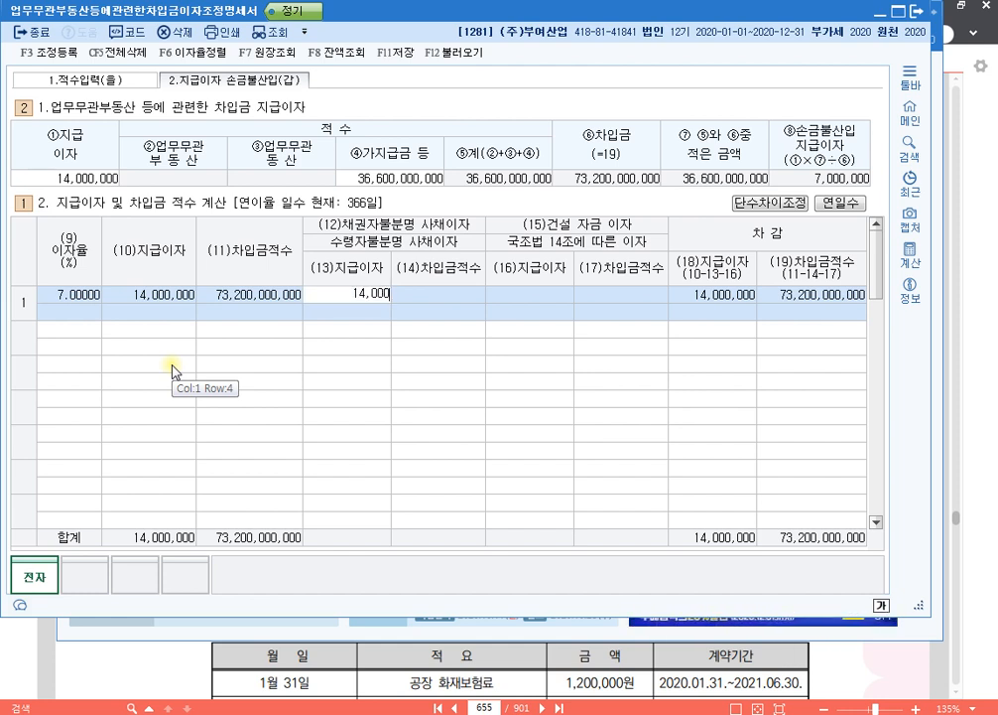
key(Return)
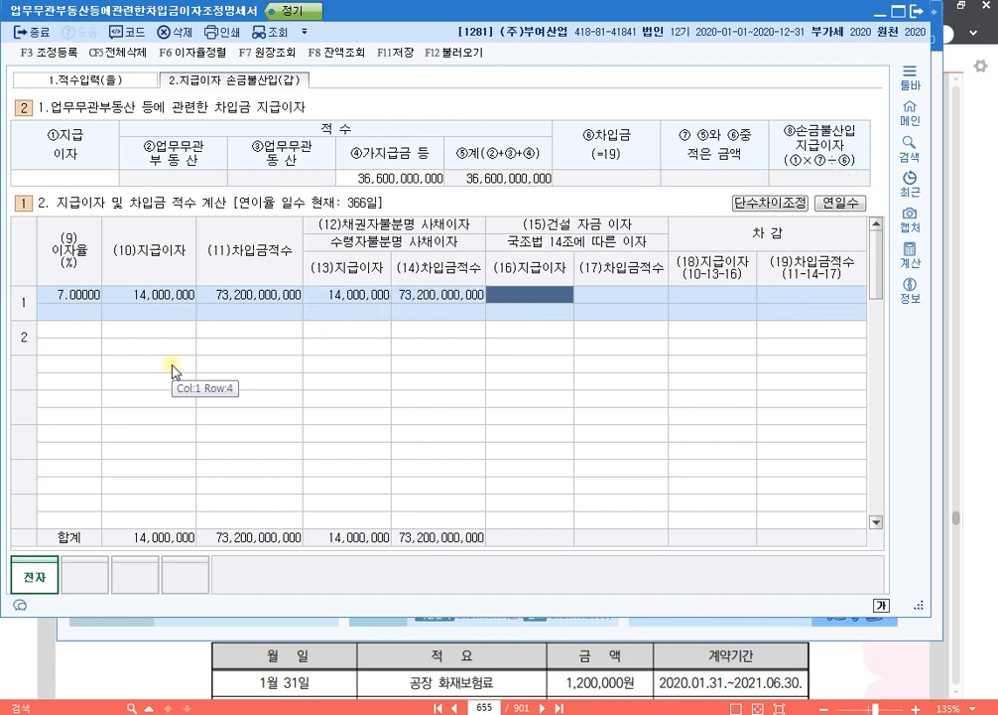
key(Return)
- Add the B은행 loan as the second line with an 이자율 of 8% and 지급이자 of 8,000,000
text(8)
key(Return)
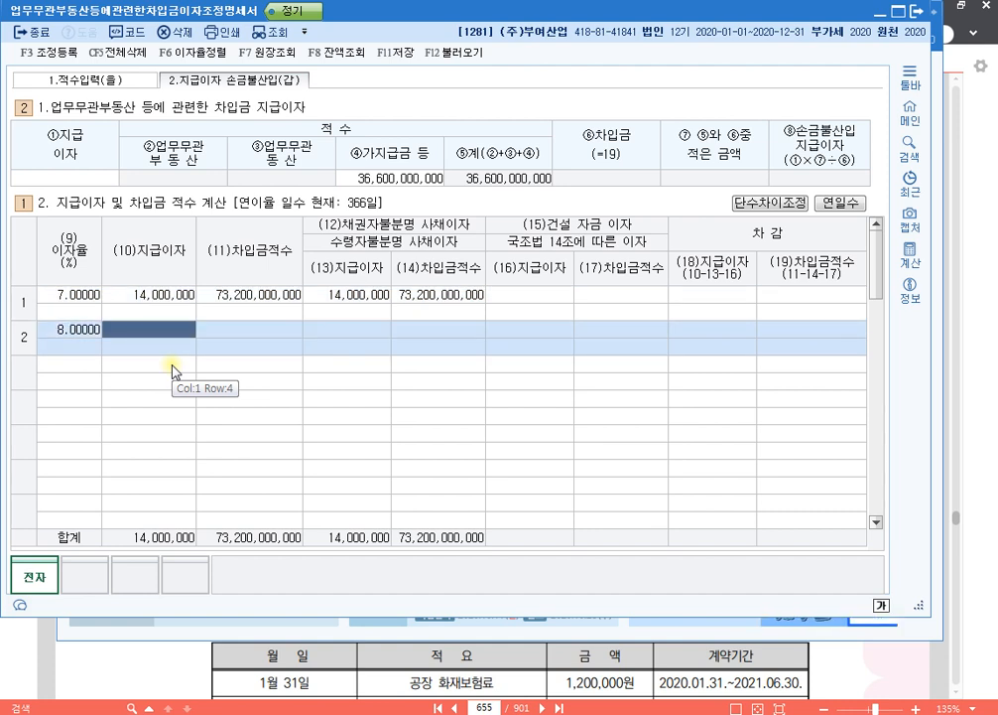
text(8000000)
key(Return)
key(Return)
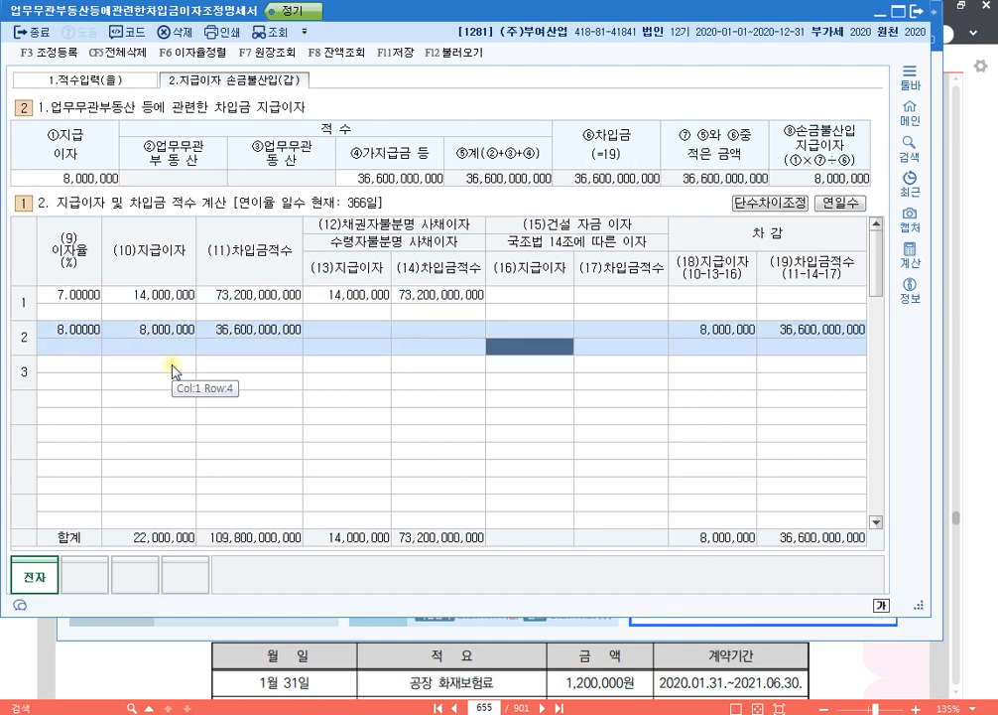
- Add the C은행 loan as the third line with an 이자율 of 12% and 지급이자 of 24,000,000
key(Return)
text(12)
key(Return)
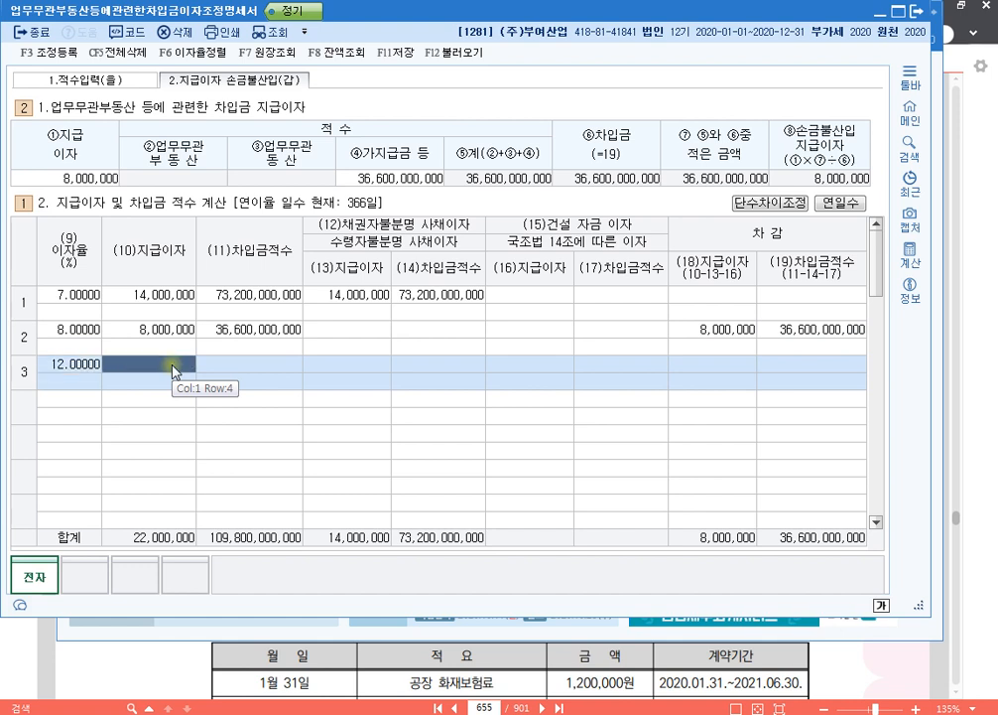
text(24000000)
key(Return)
key(Return)
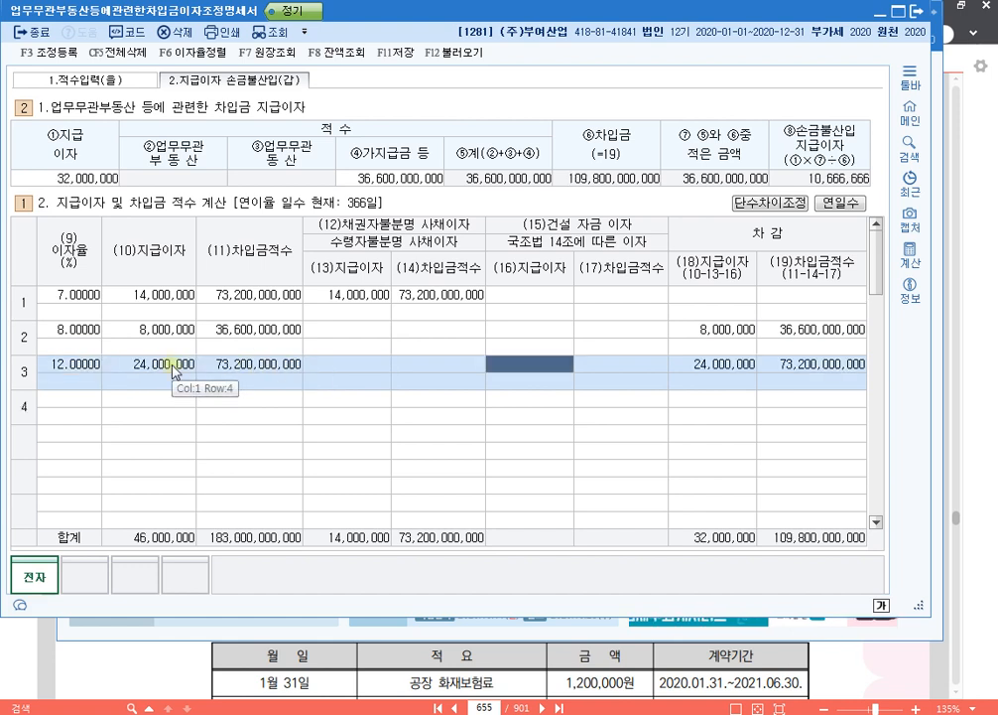
key(Return)
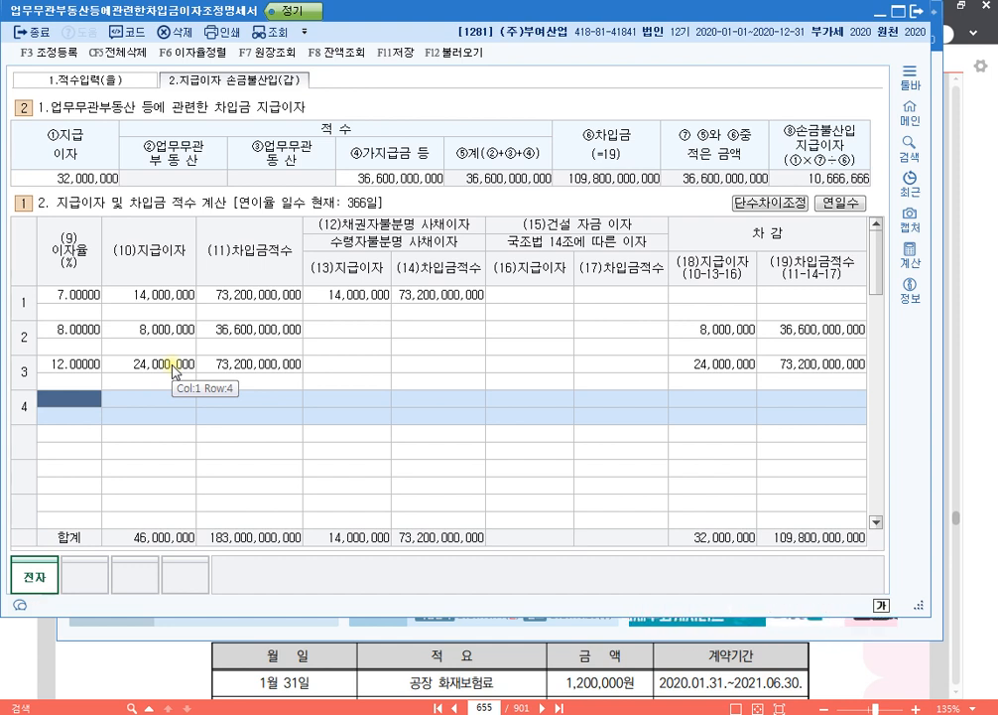
- In 조정 등록, add 업무무관자산지급이자 of 10,666,666 as 기타사외유출 under 익금산입 및 손금불산입
click(380, 298)
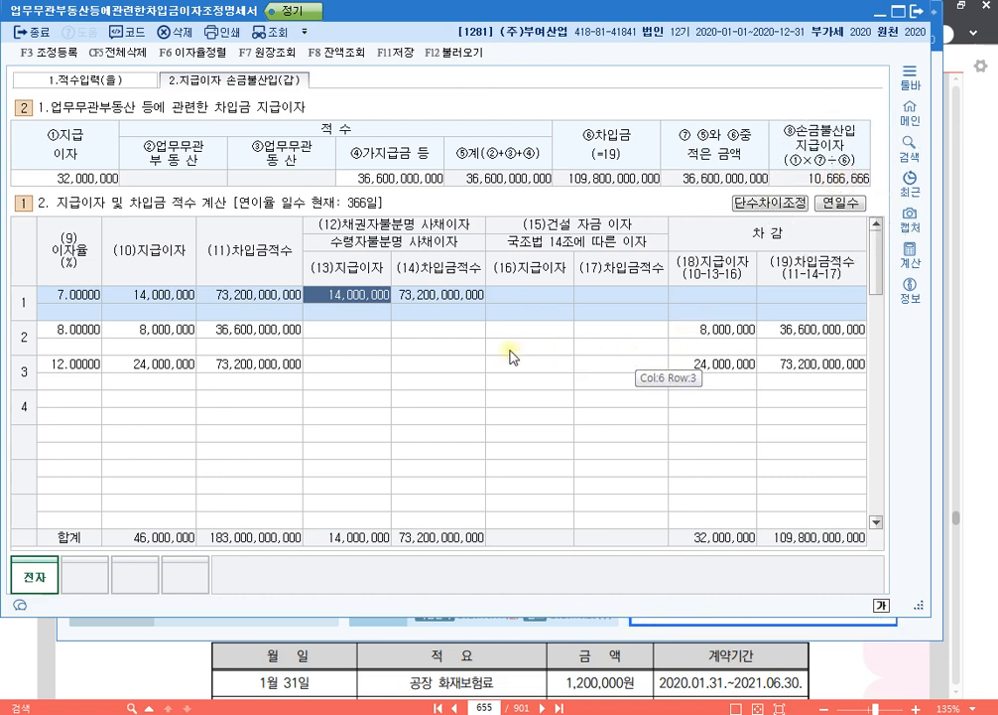
key(F3)
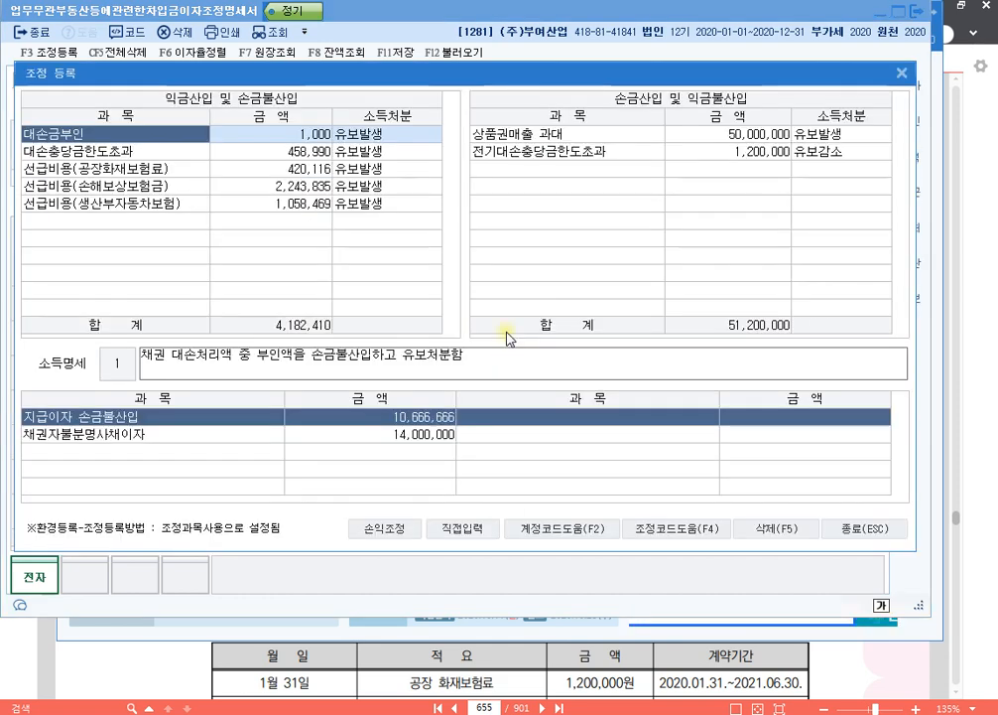
click(186, 220)
key(F4)
key(Down)
key(Down)
key(Down)
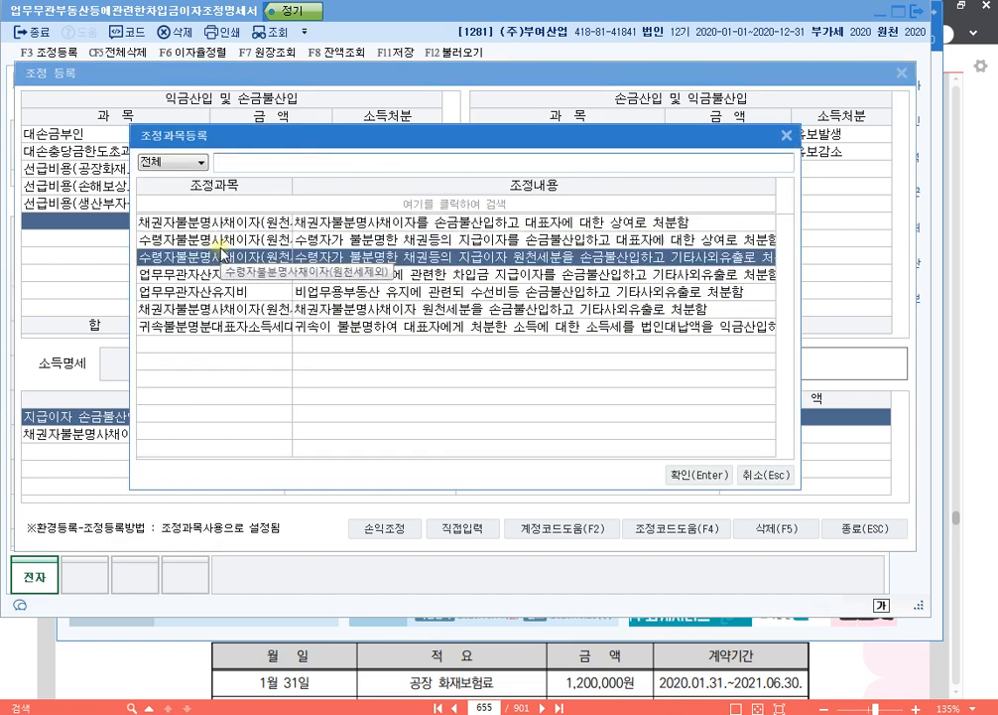
key(Return)
text(10,666,6)
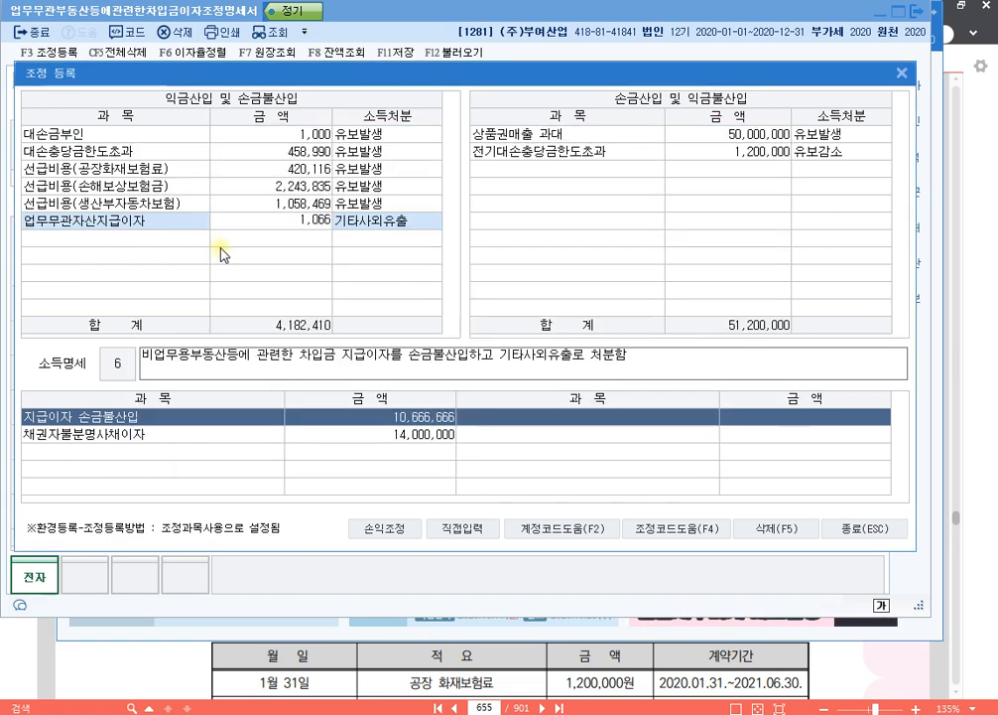
text(66)
key(Return)
- Add 채권자불분명사채이자(원천세제외) of 14,000,000 as 상여 under 익금산입 및 손금불산입, and close 조정 등록
key(Return)
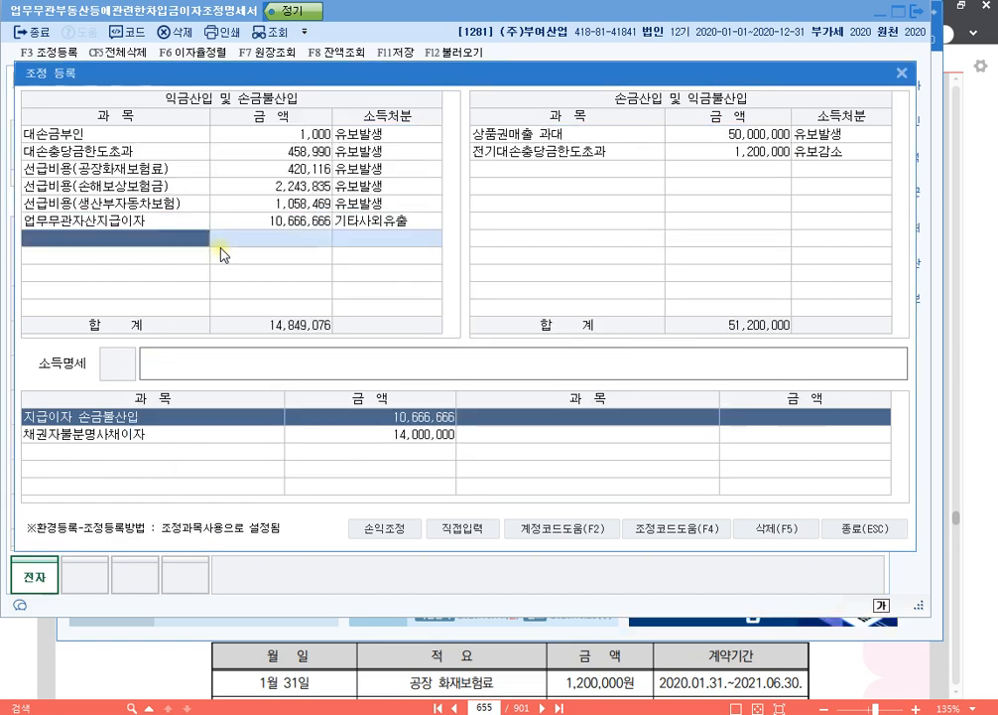
key(F4)
key(Return)
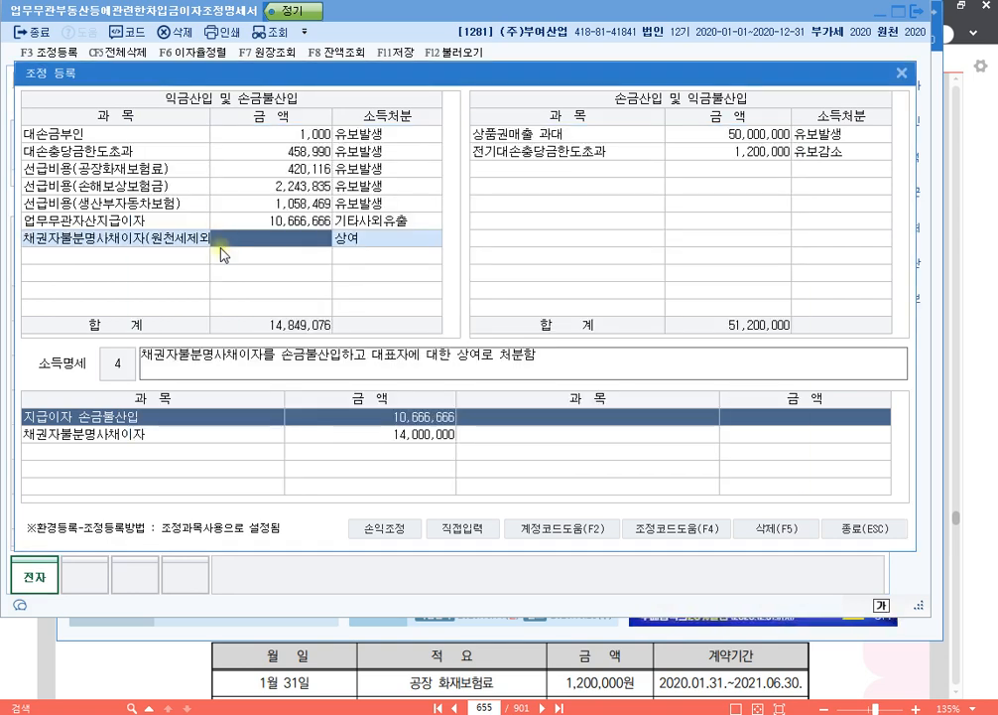
text(14000000)
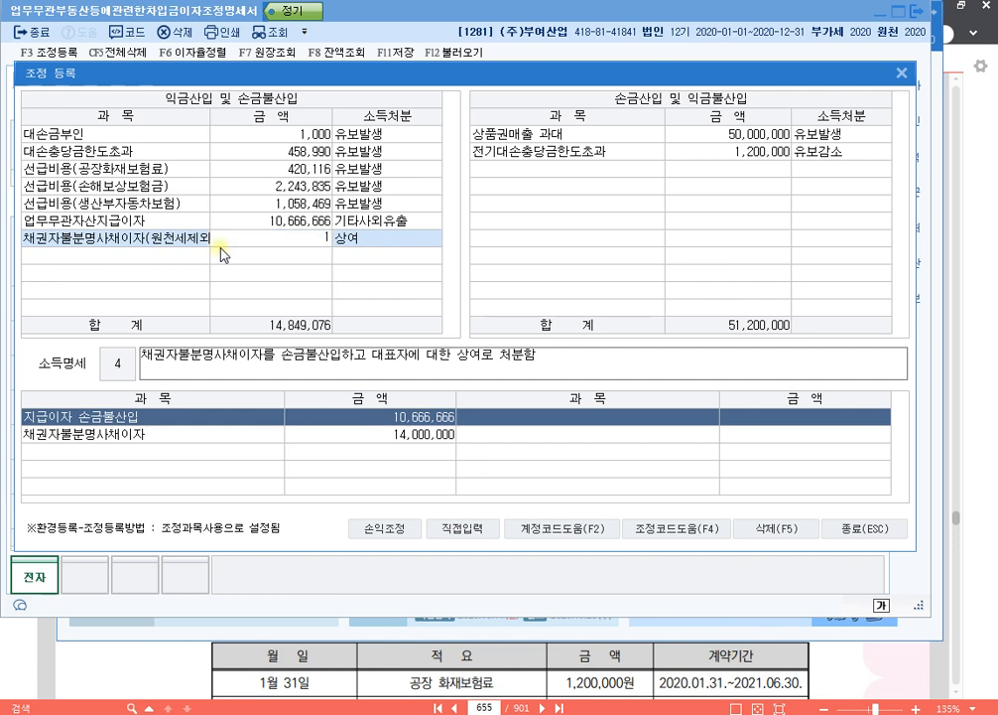
key(Return)
key(Return)
key(Up)
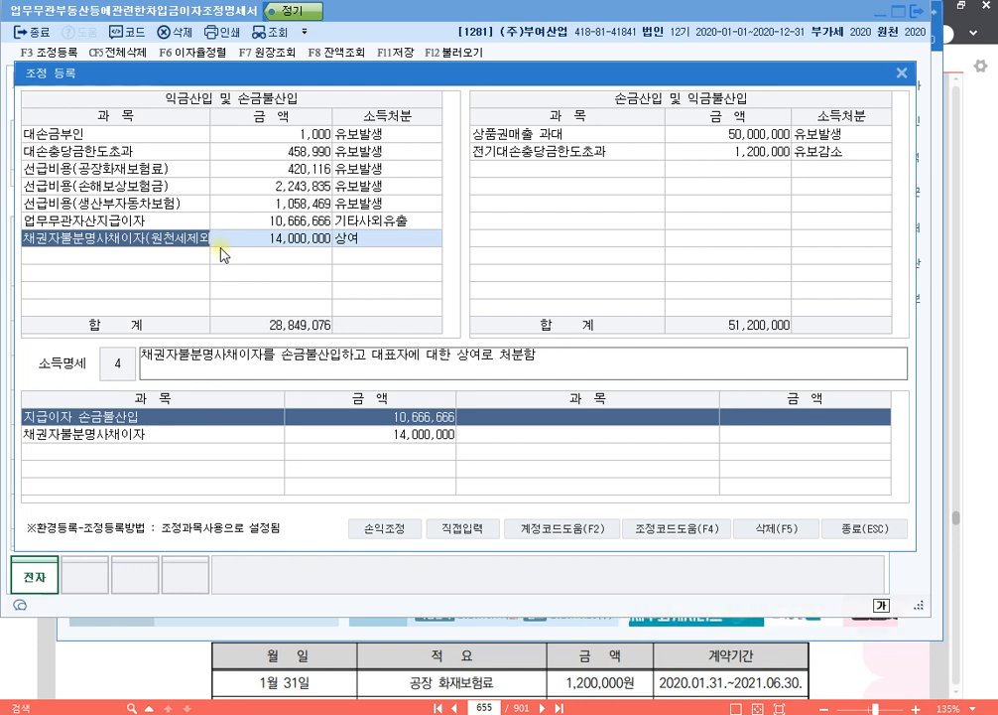
click(871, 536)
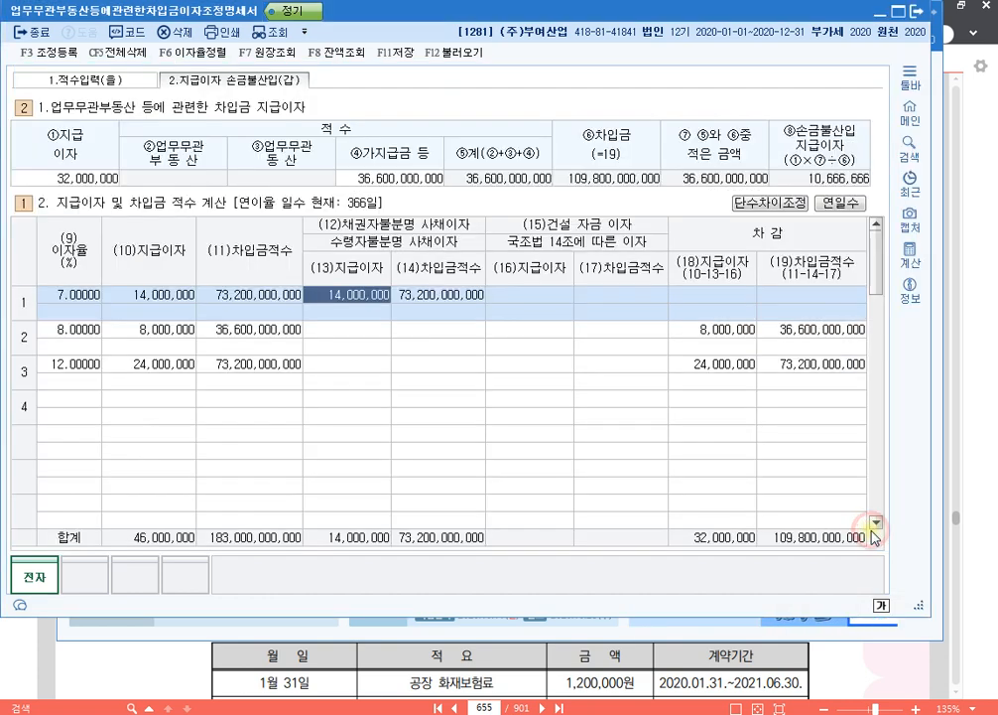
- Switch to Notepad and add the line "p.716 1286" below "p.655 1281" in the exercise list
click(235, 713)
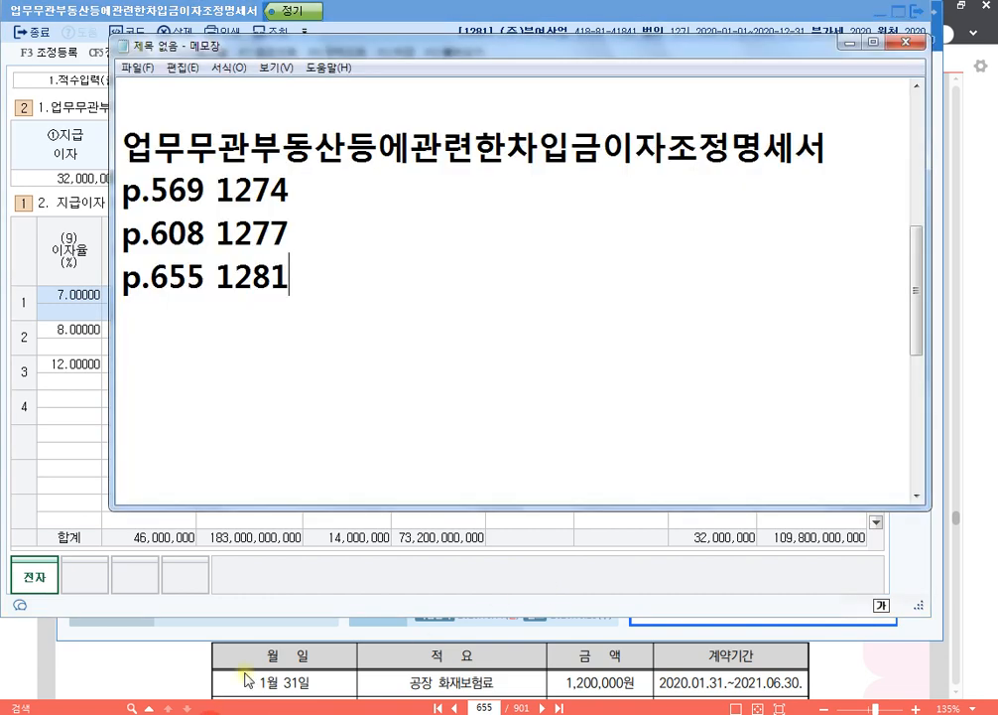
key(Return)
text(p.)
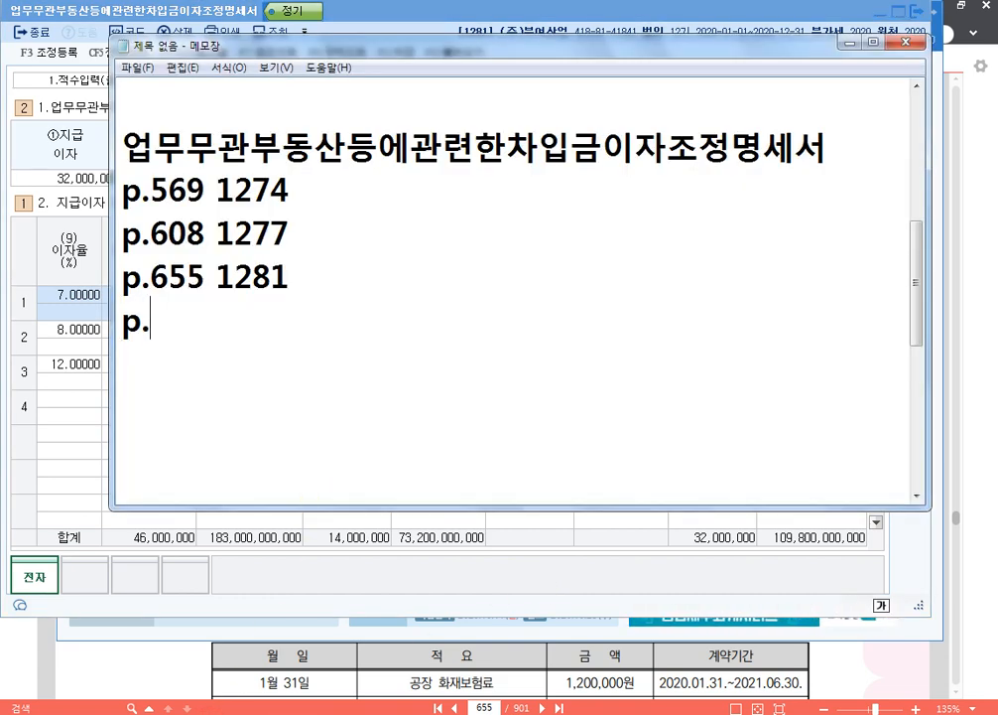
text(716)
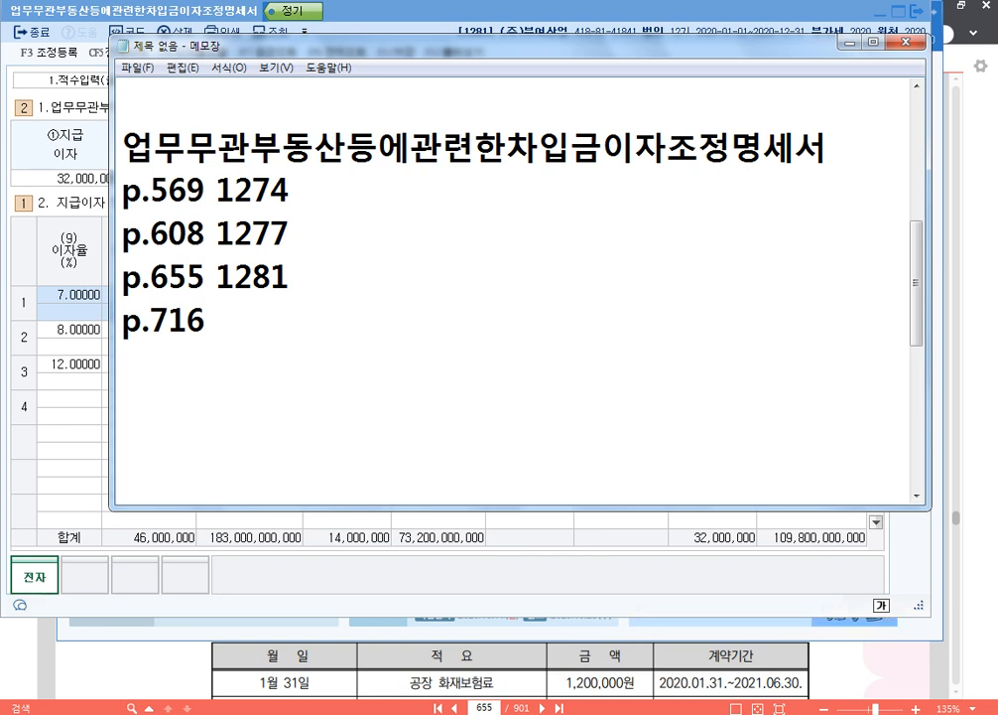
text(1286)
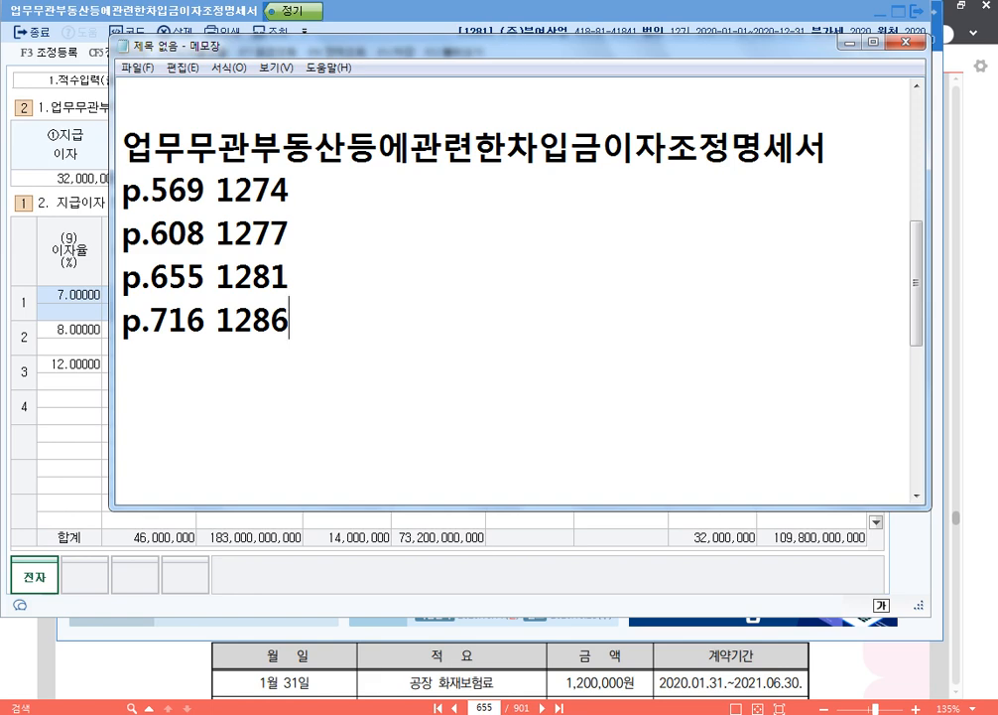
- Return to KcLep, close the 차입금이자조정명세서 form, and change the working company to 1286 한양전기(주)
click(563, 554)
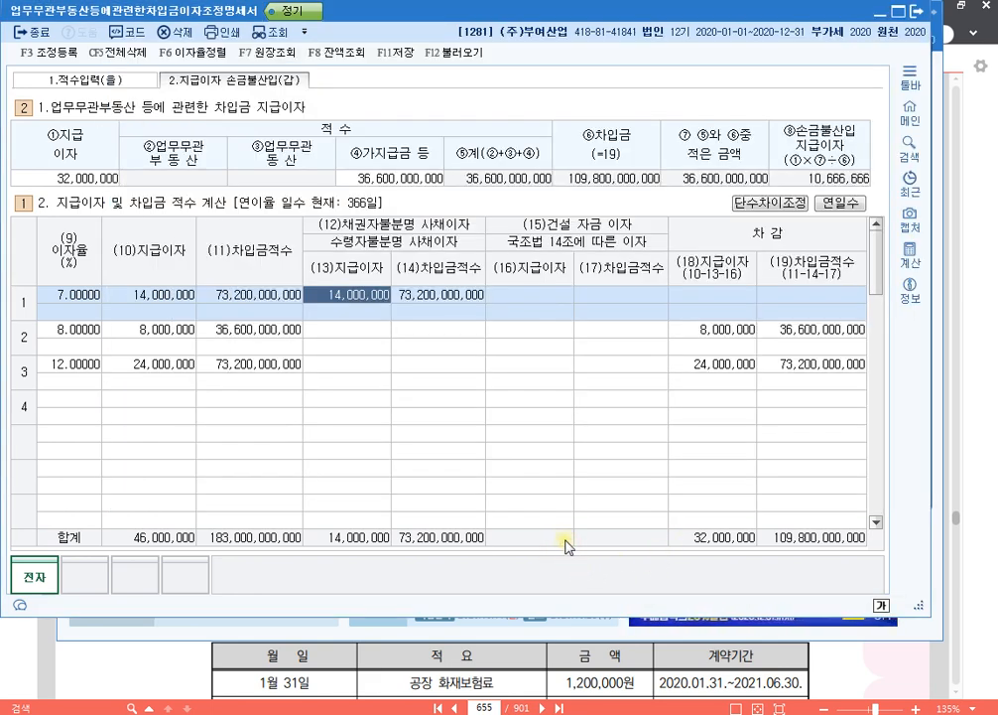
click(922, 11)
click(861, 25)
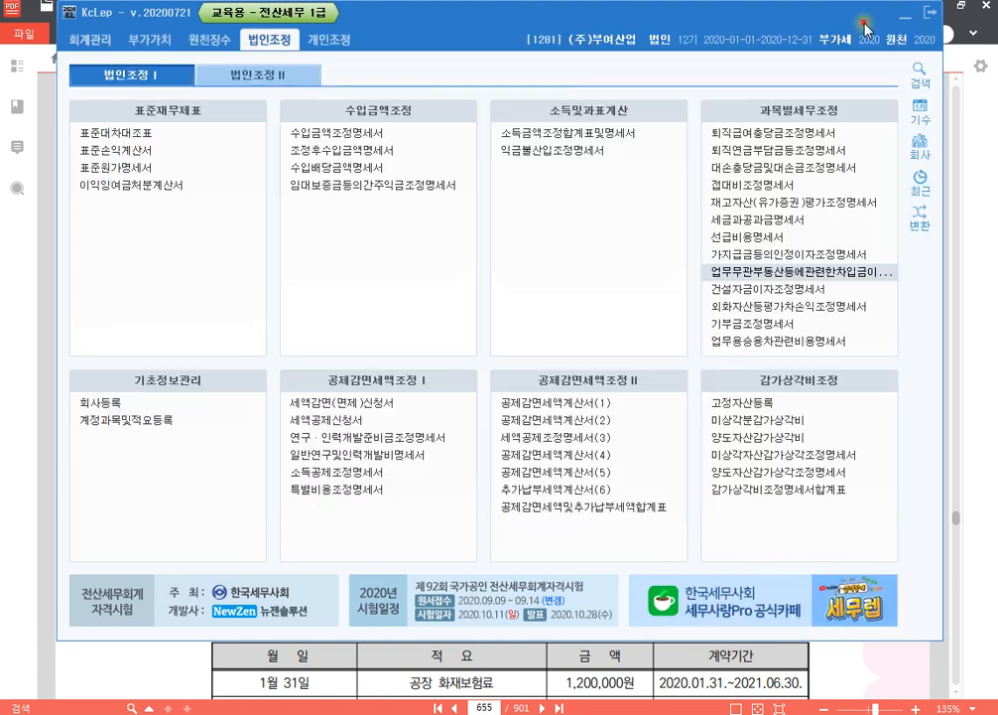
click(919, 146)
text(1296)
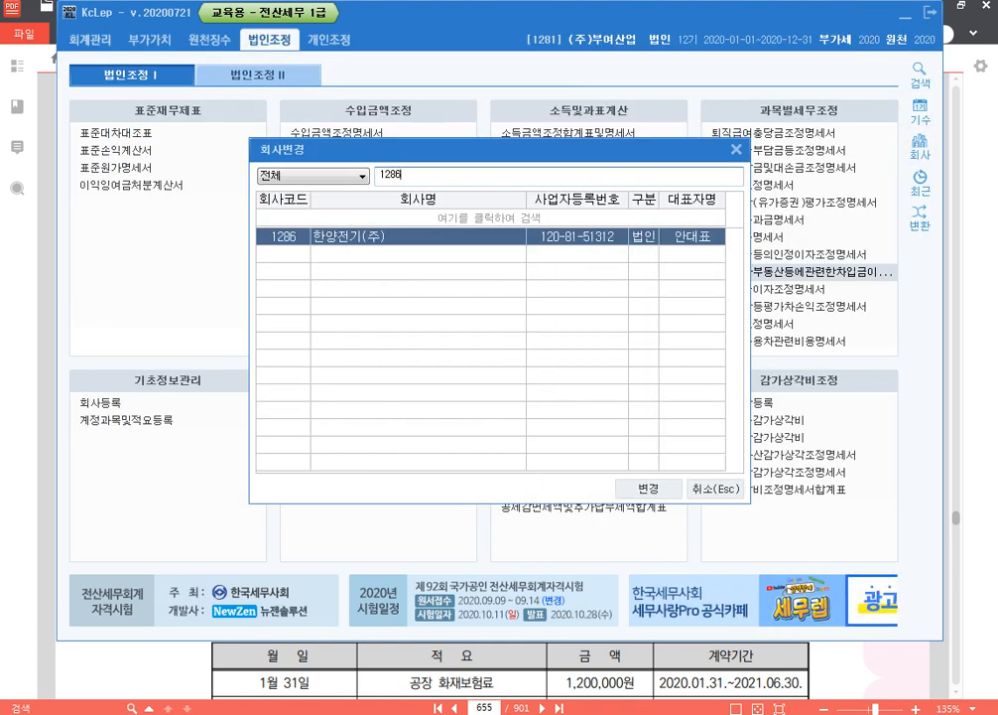
key(Return)
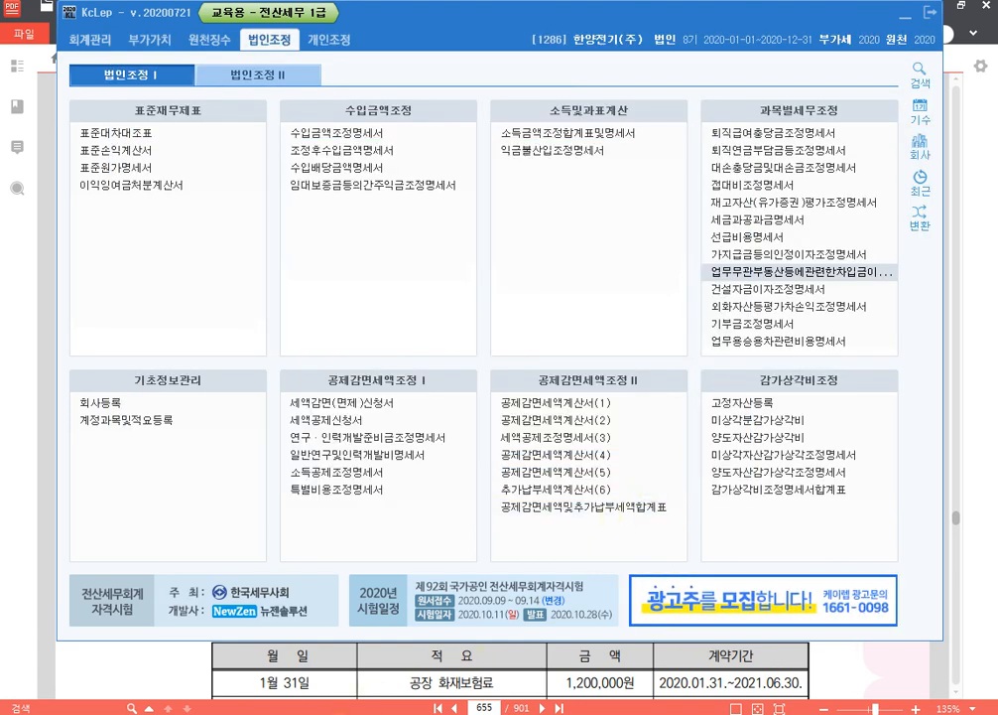
- Switch to the 알PDF textbook and go to page 716, question [3] on the 차입금이자조정명세서
click(405, 713)
drag(496, 708, 417, 703)
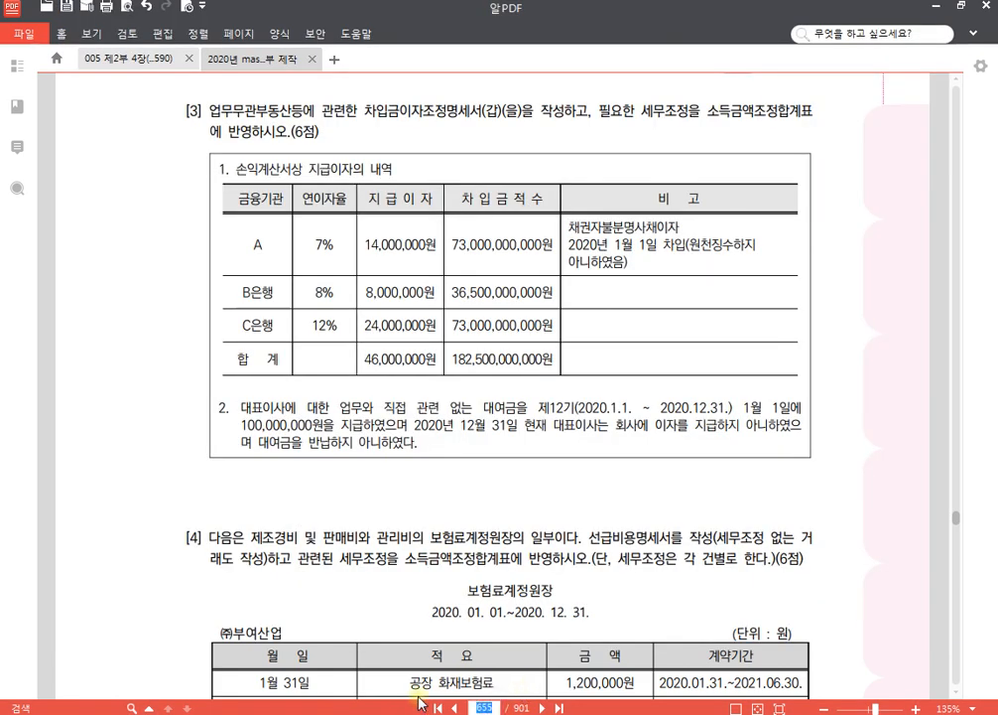
text(716)
key(Return)
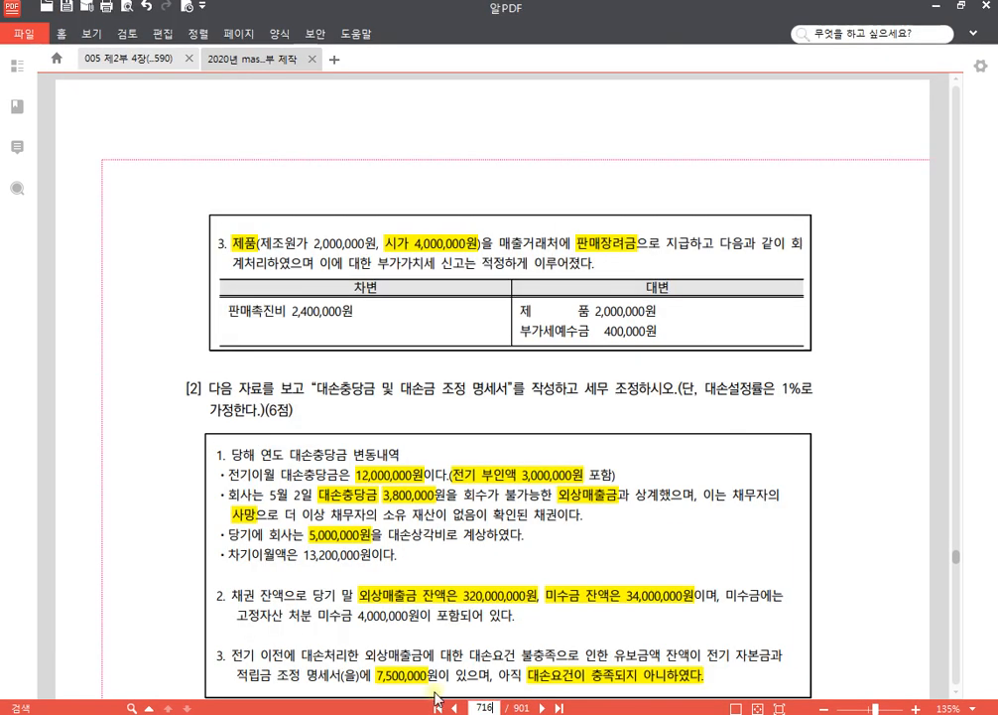
scroll(467, 422, down, 6)
scroll(470, 416, up, 1)
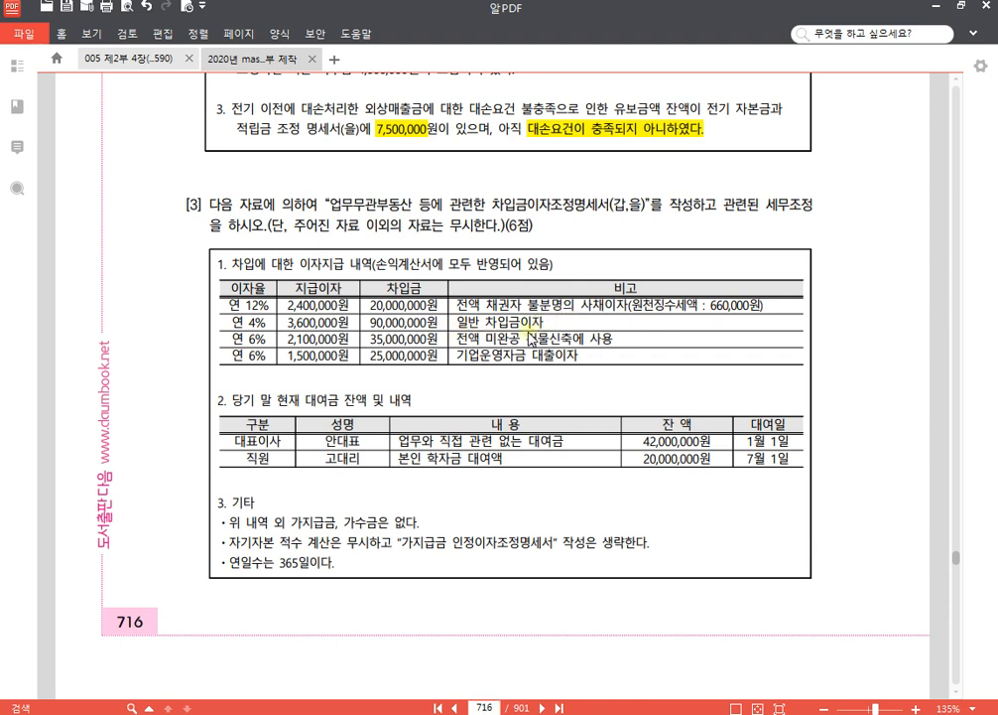
- Highlight the remarks "전액 미완공 건물신축에 사용" and "전액 채권자 불분명의 사채이자(원천징수세액 : 660,000원)" in the interest table
drag(459, 338, 608, 345)
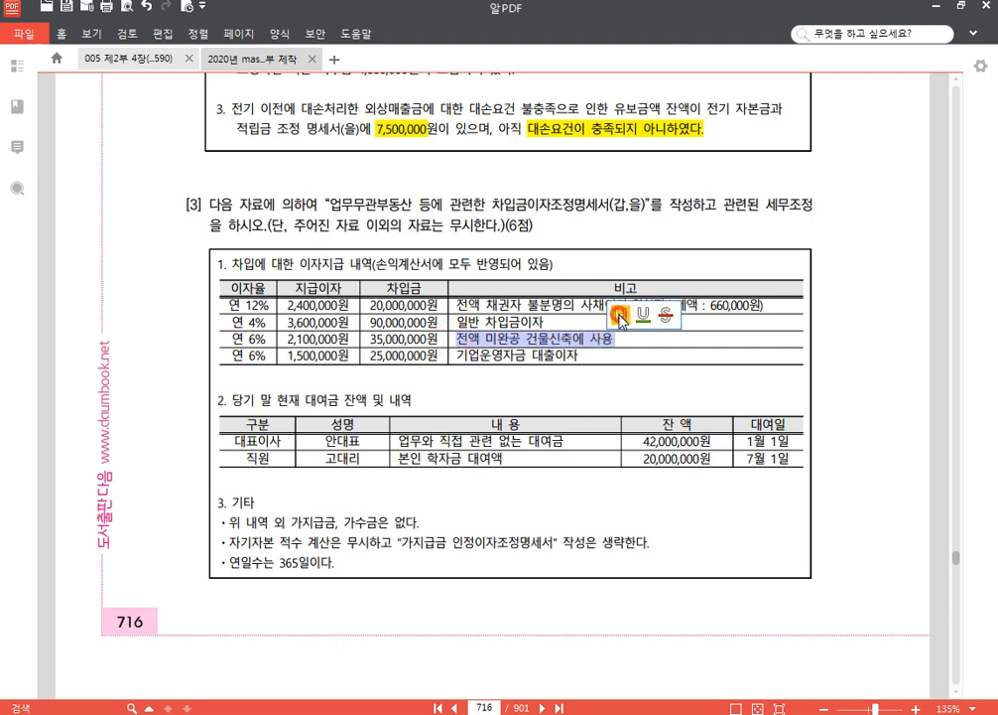
click(650, 312)
drag(454, 305, 762, 315)
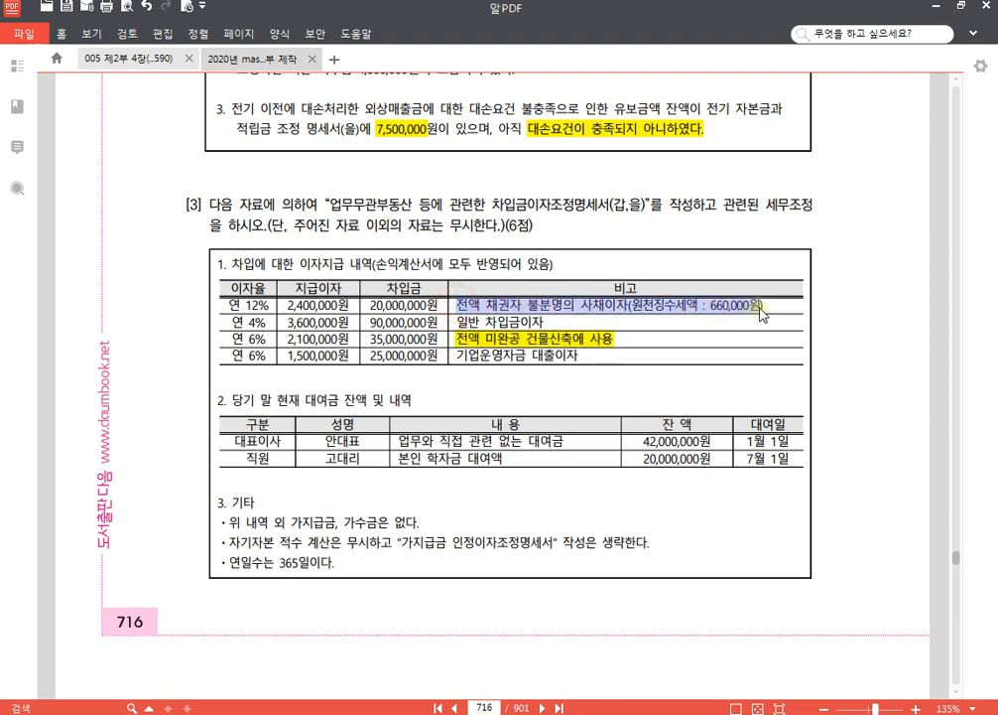
click(776, 281)
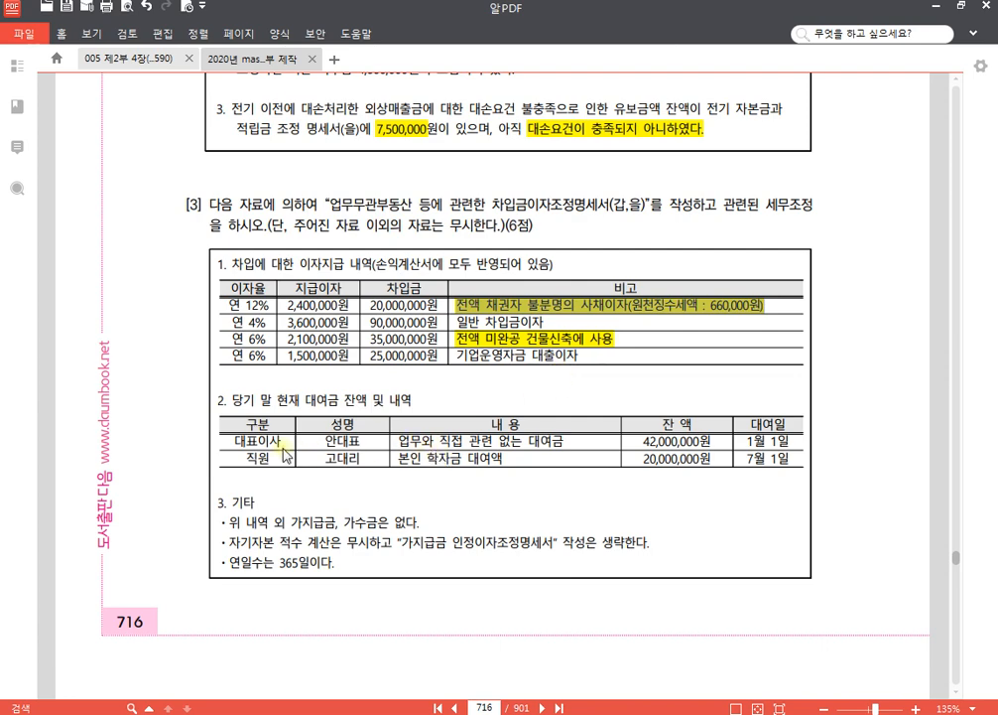
- In the loan table's 직원 row, underline "학자금 대여" and strike through the balance 20,000,000원
scroll(387, 459, down, 3)
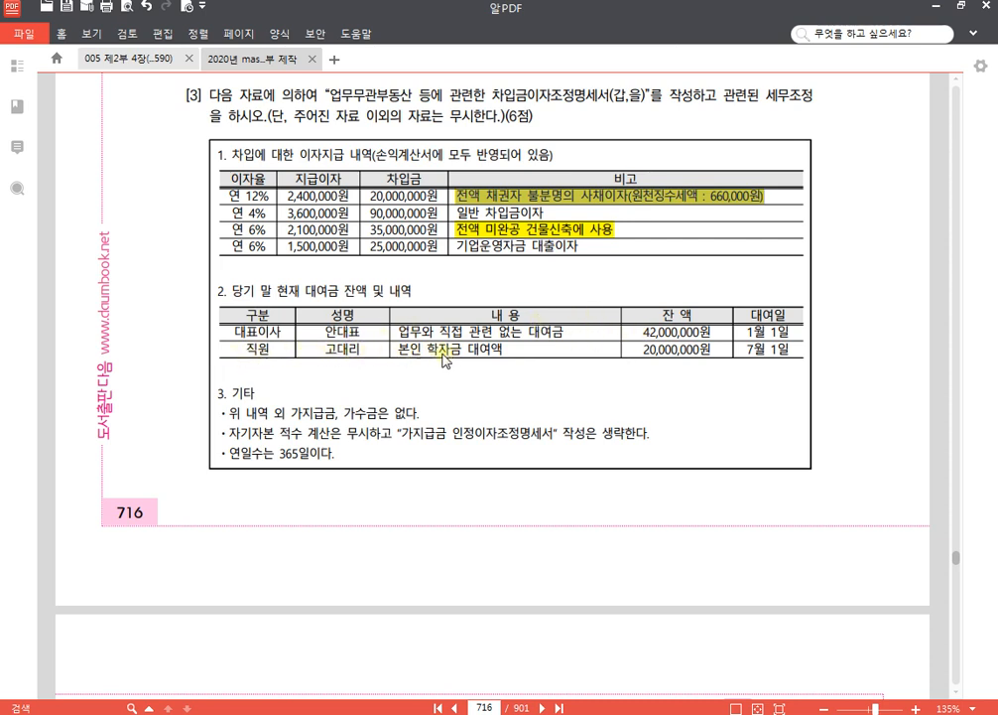
drag(428, 350, 499, 354)
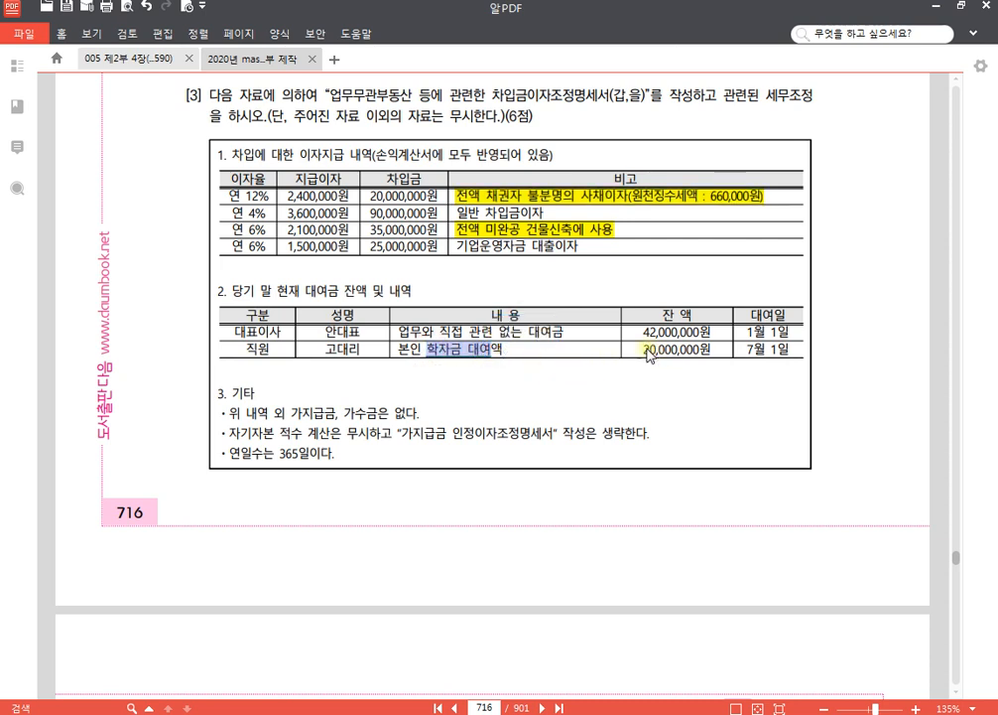
drag(645, 353, 707, 354)
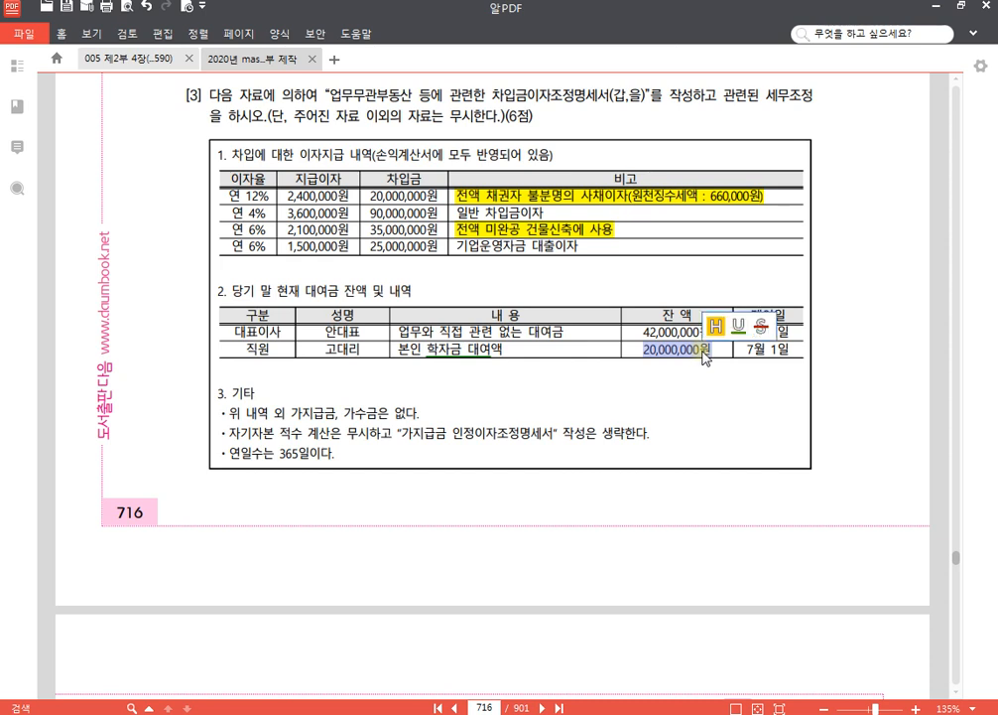
click(761, 326)
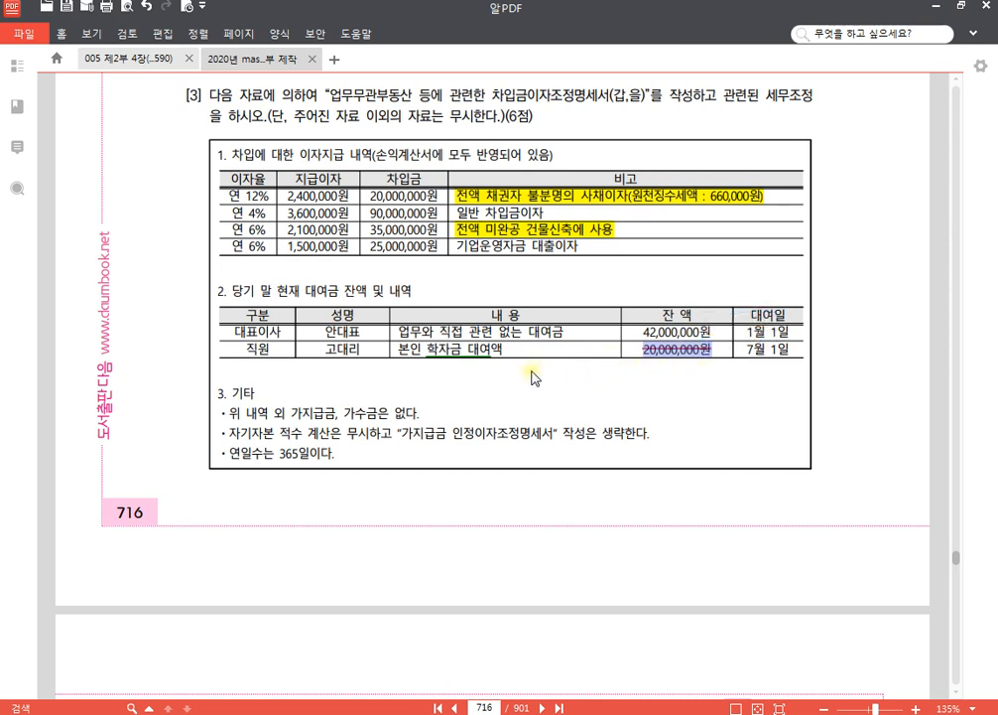
click(504, 356)
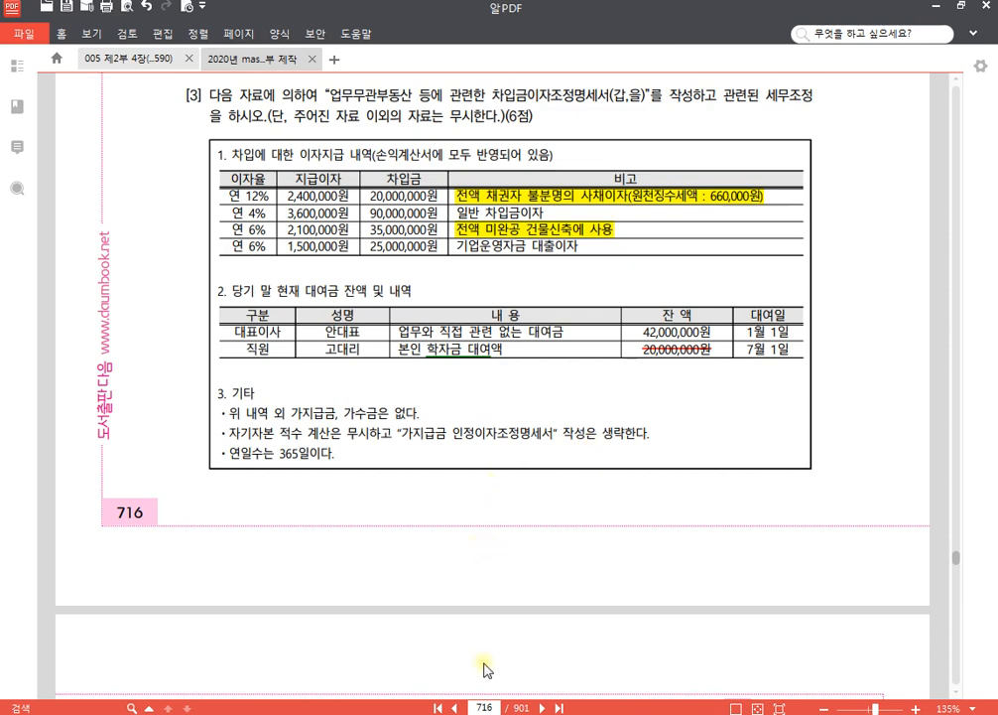
- Switch back to KcLep and open the 업무무관부동산등에관련한차입금이자조정명세서 at its 가지급금 entry sheet
click(403, 711)
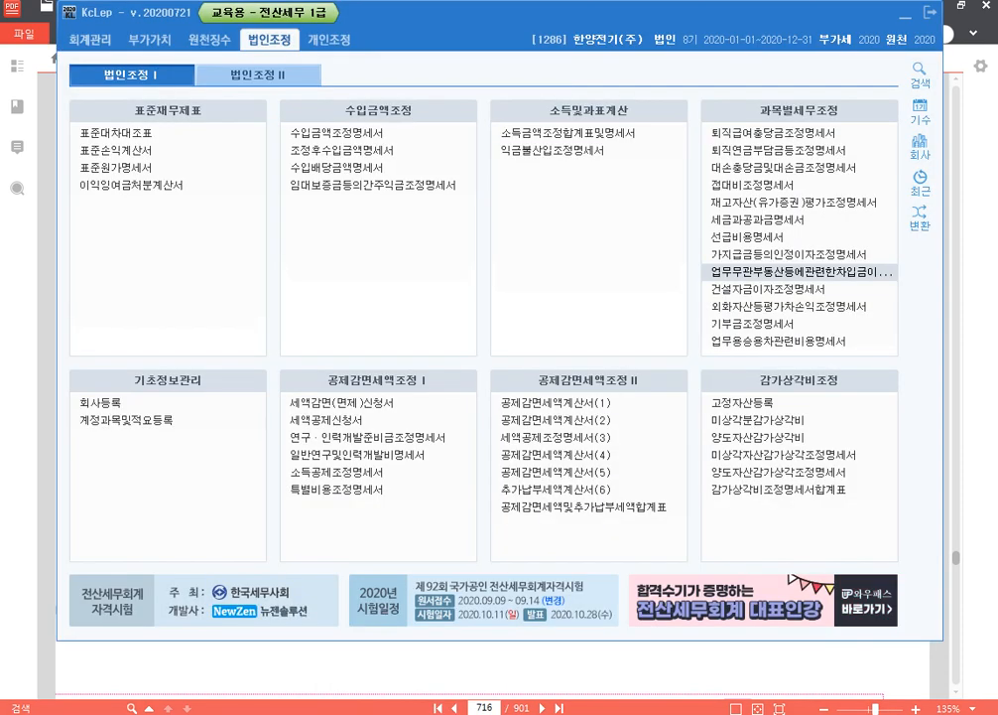
click(792, 272)
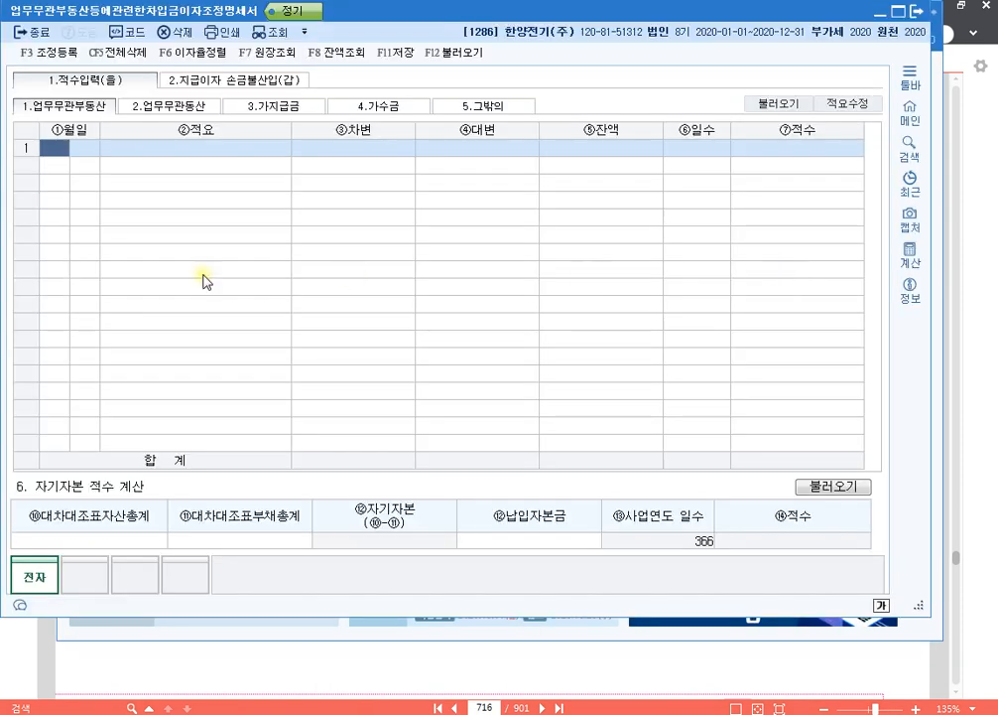
click(254, 106)
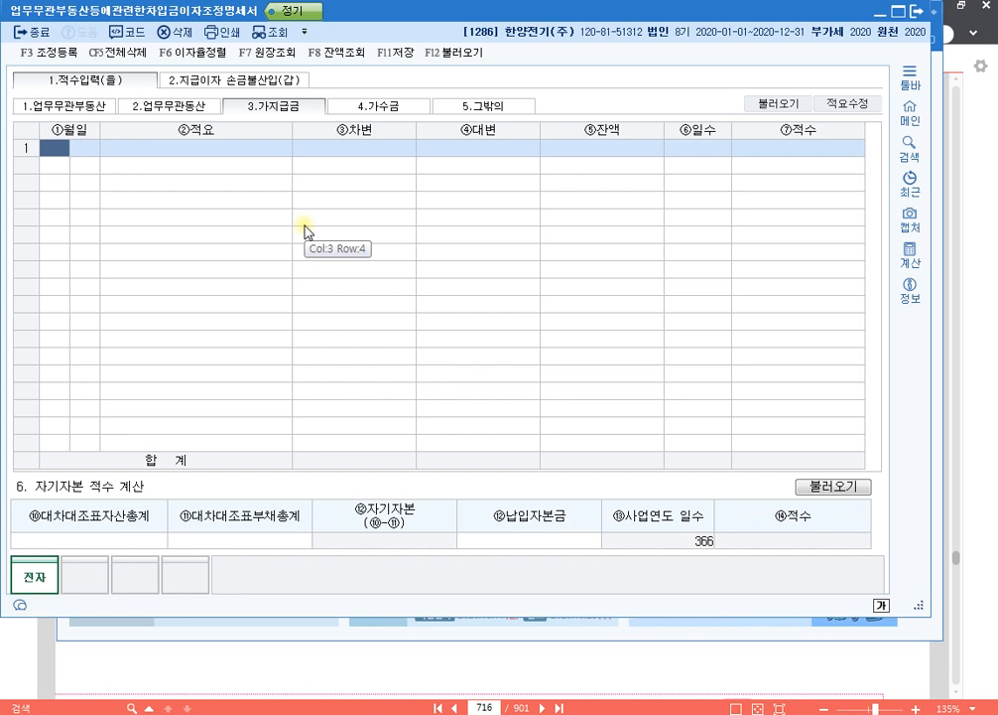
- Enter a 가지급금 line dated 1월 1일 as 지급 with a 차변 amount of 42,000,000
text(1)
key(Return)
text(1)
key(Return)
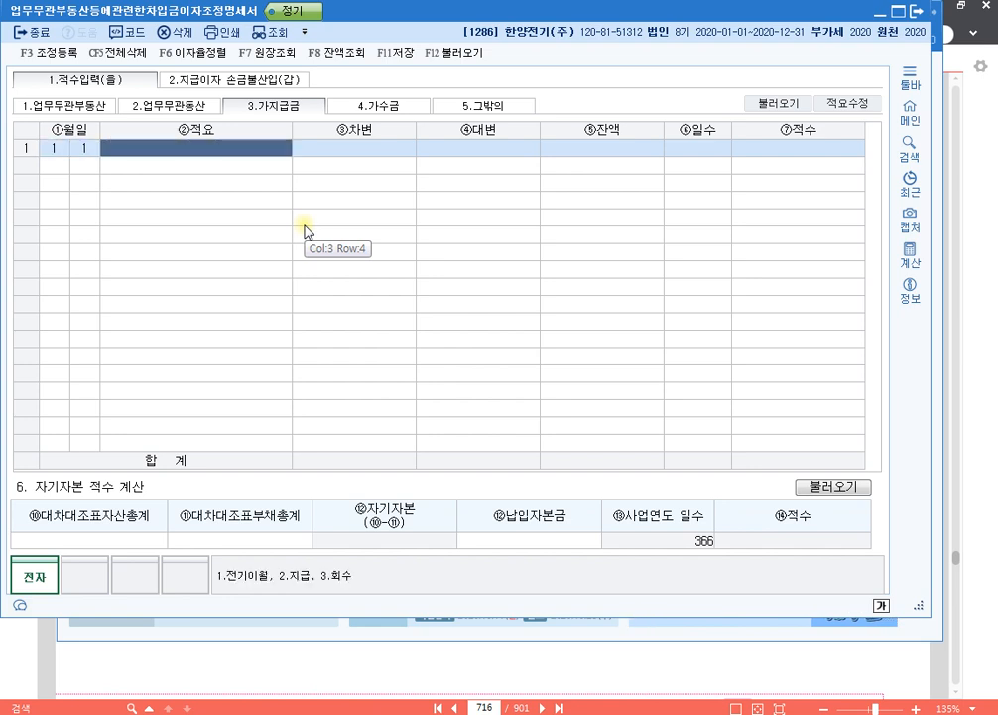
text(2)
key(Return)
text(4)
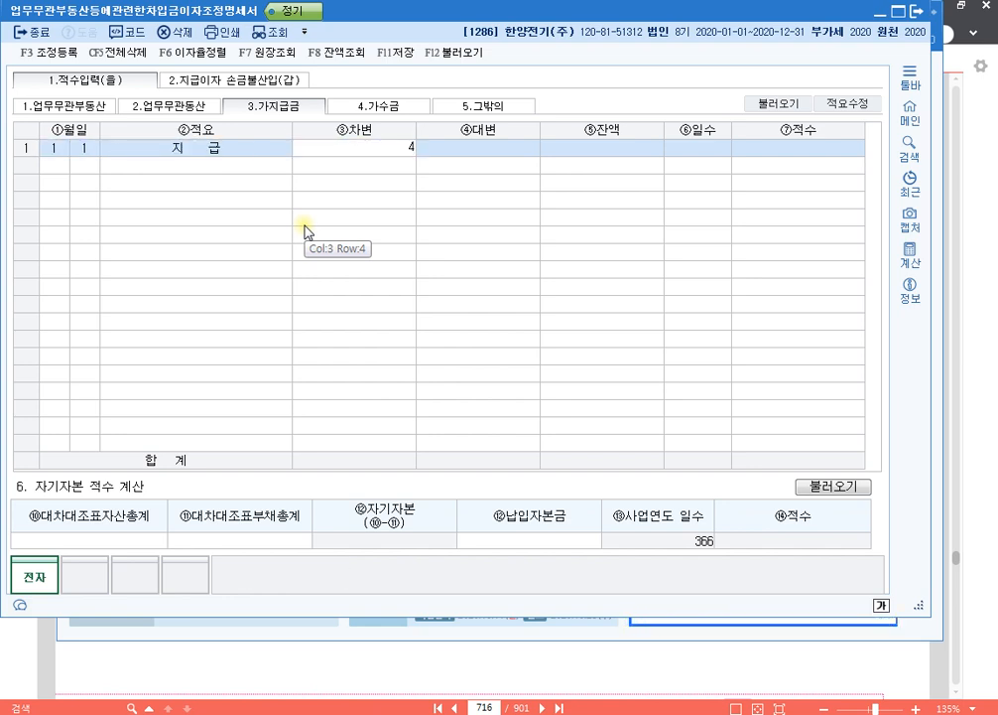
text(2,000,000)
key(Return)
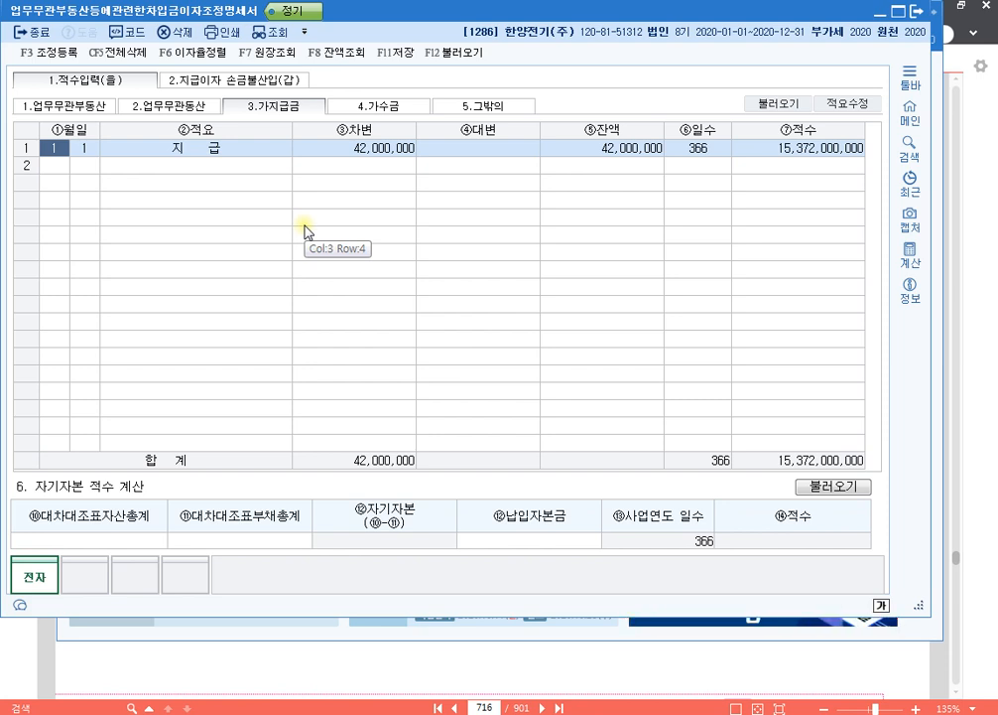
- In 지급이자 손금불산입(갑), add the 12% loan with 지급이자 2,400,000 and 채권자불분명 사채이자 2,400,000
click(283, 84)
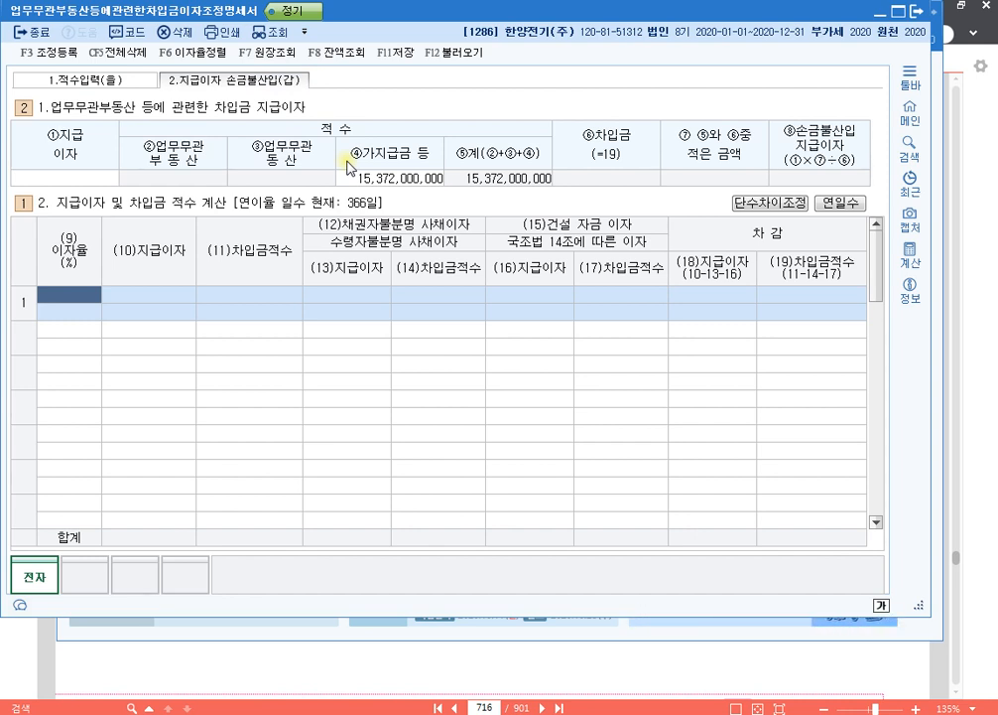
text(12)
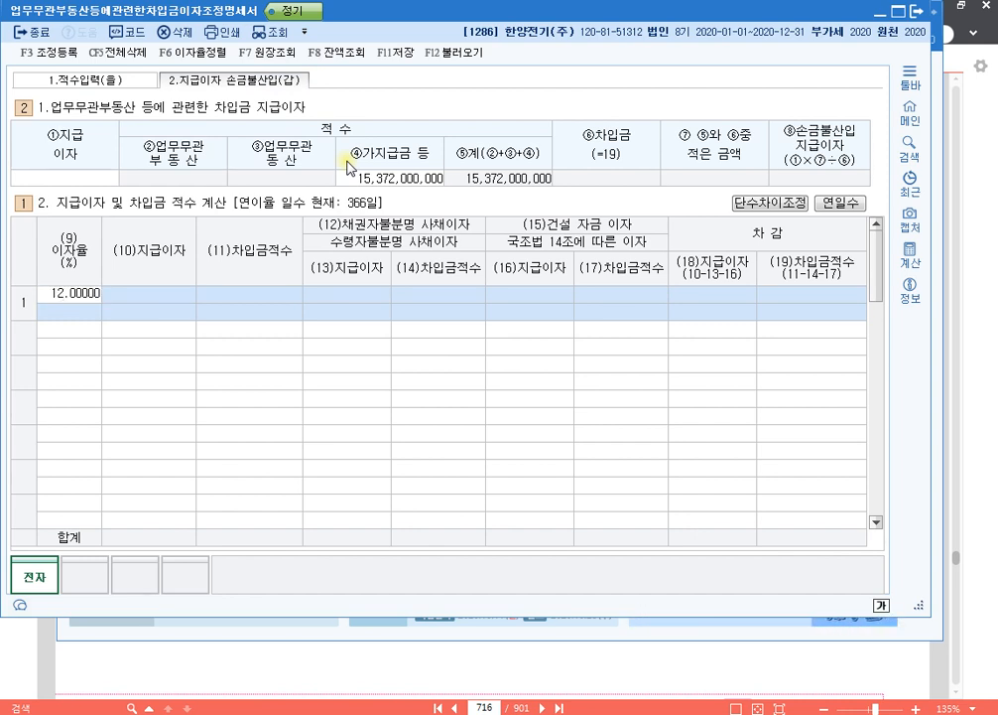
key(Return)
text(2400000)
key(Return)
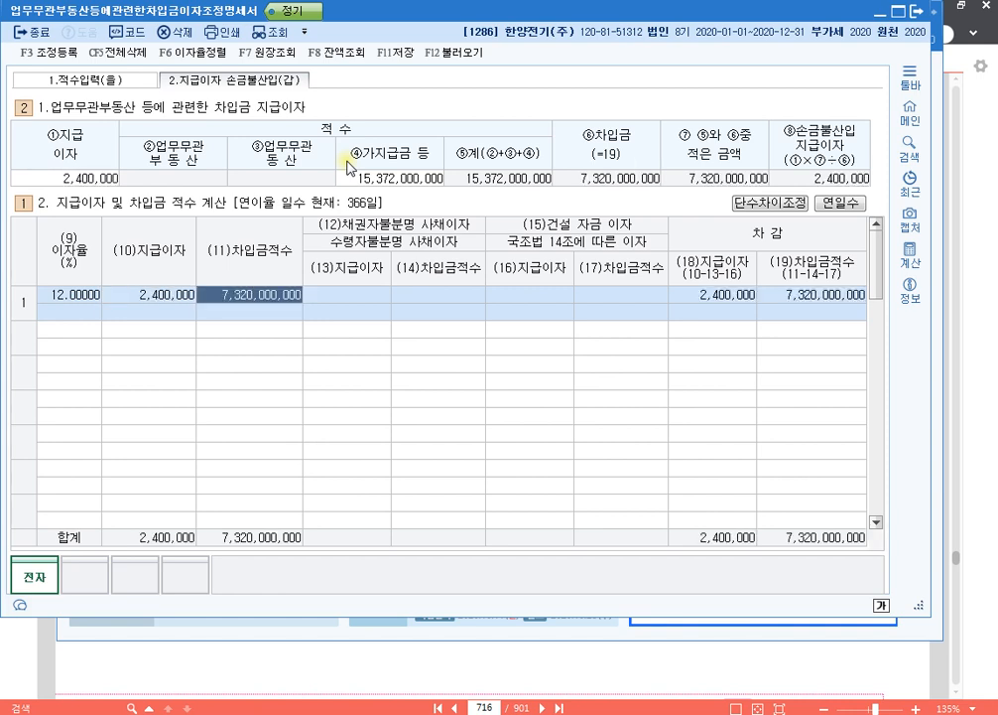
key(Return)
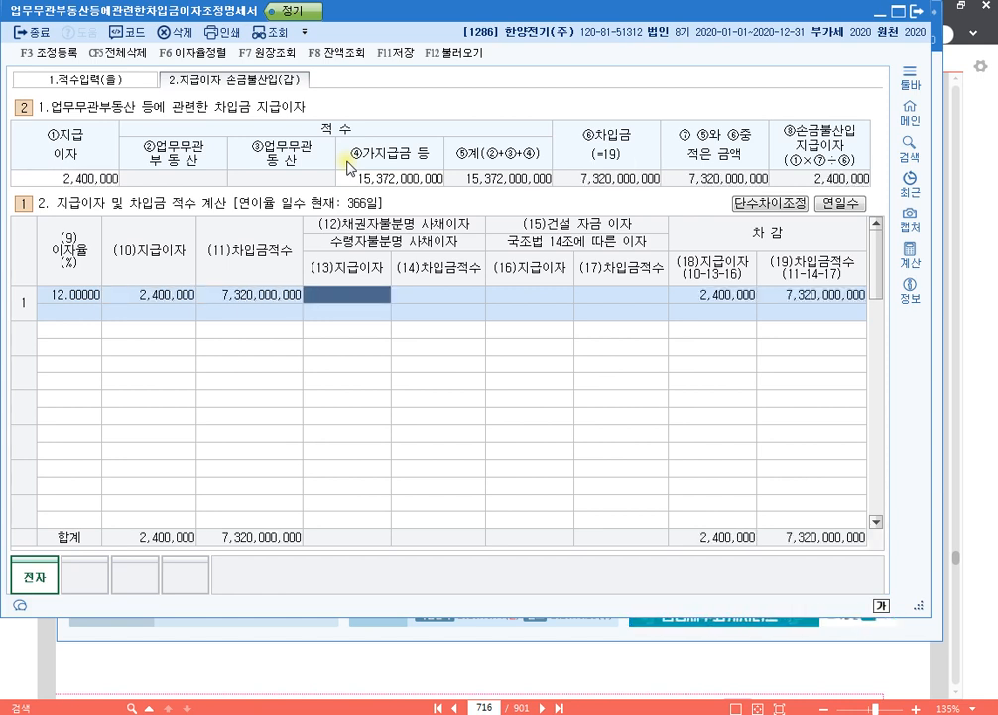
text(2,40)
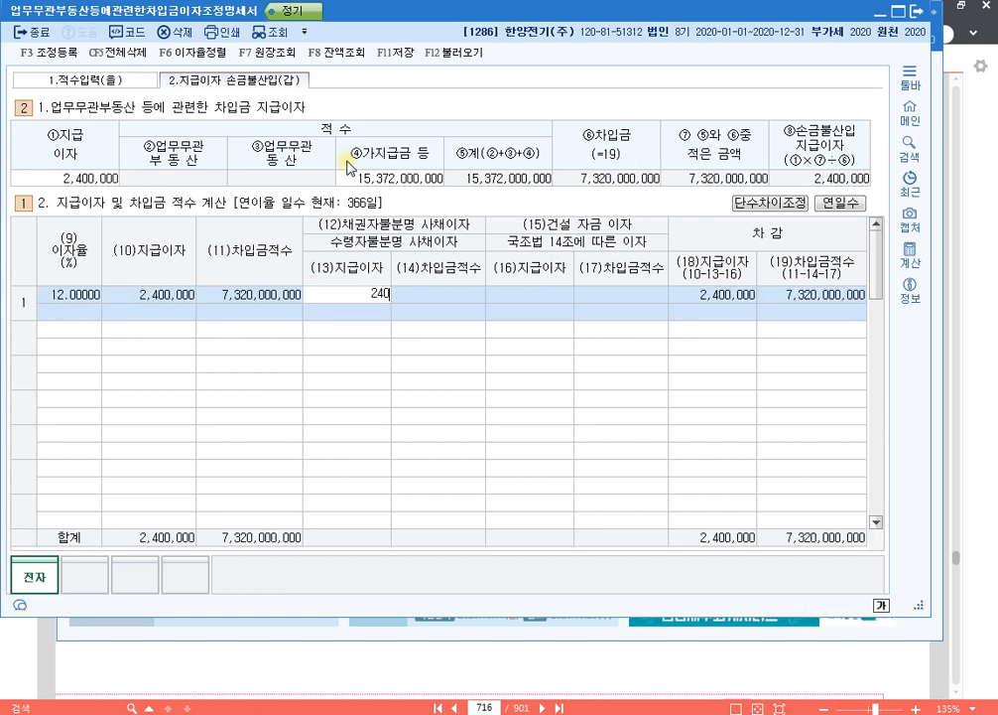
text(0,000)
key(Return)
key(Return)
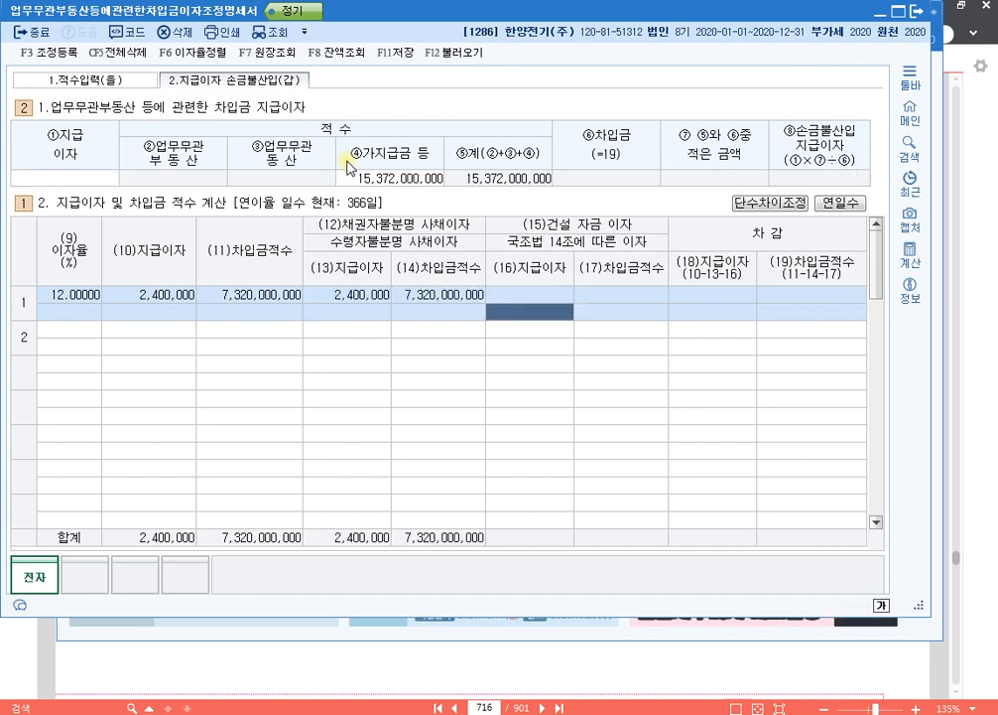
key(Return)
key(Return)
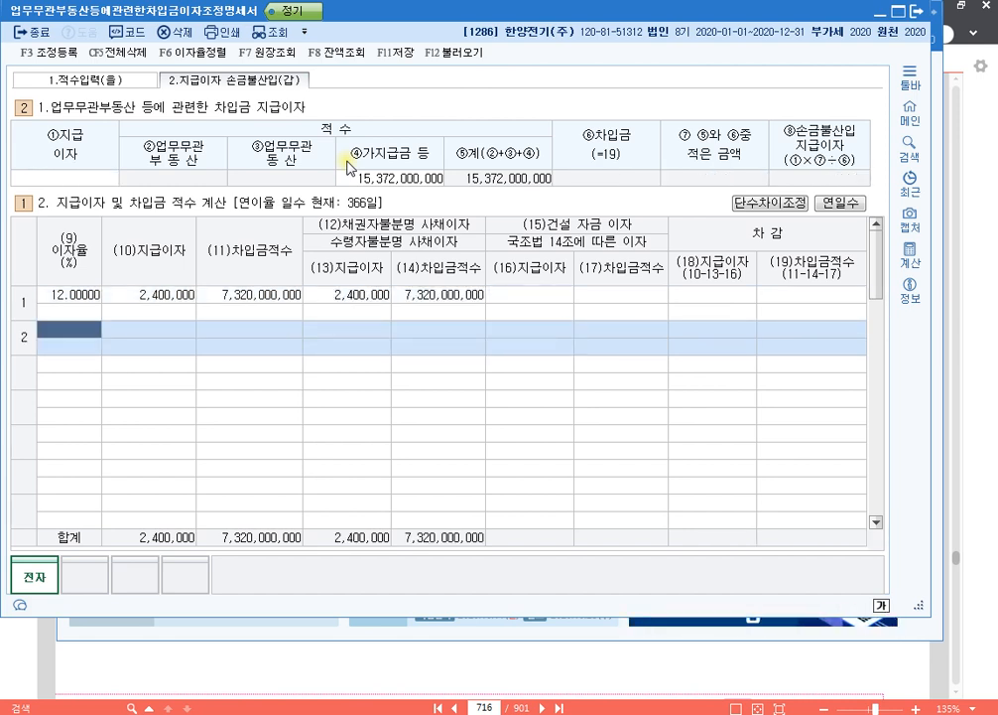
- Add the 4% loan with 지급이자 of 3,600,000 as the second interest line
text(4)
key(Return)
key(Return)
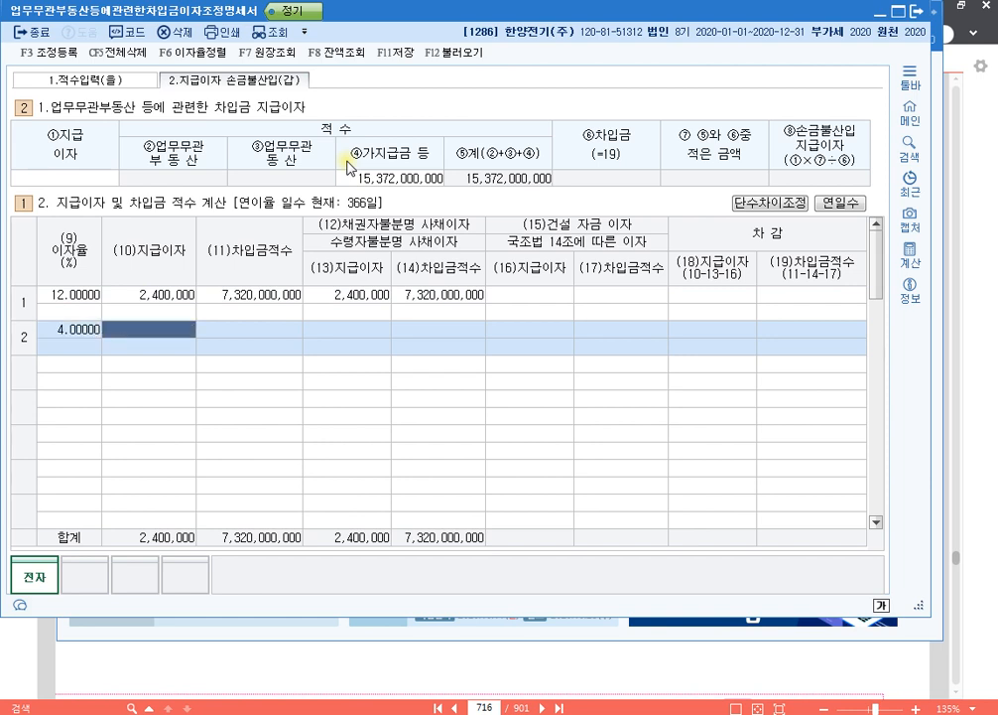
text(3,600,000)
key(Return)
key(Return)
key(Return)
key(Return)
key(Return)
key(Return)
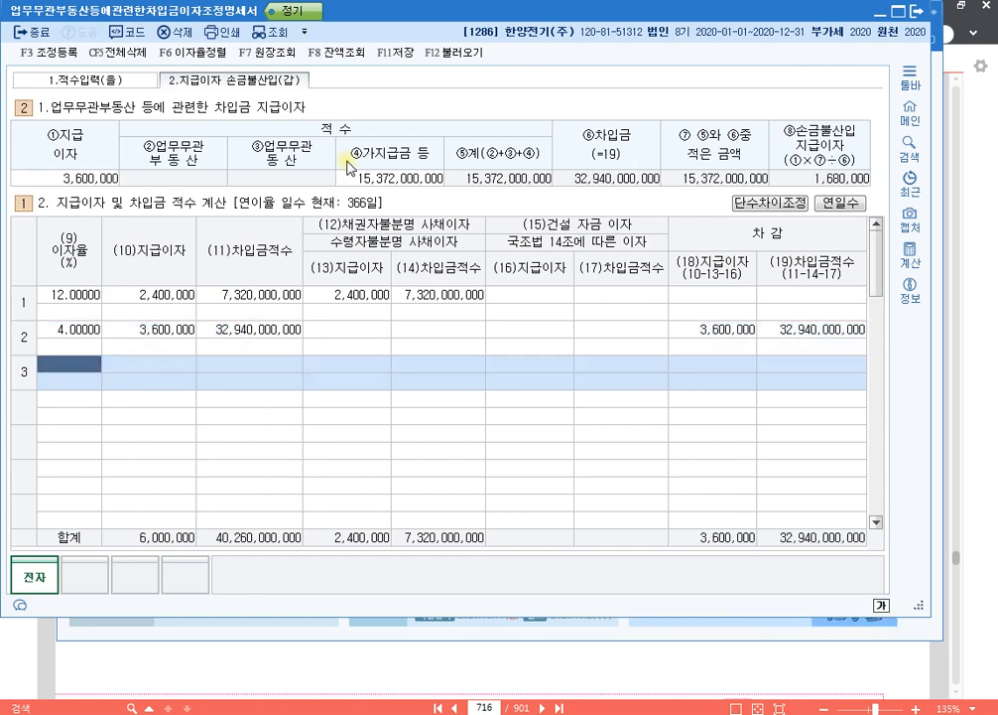
- Add the 6% loan with 지급이자 2,100,000 and enter 2,100,000 as its 건설 자금 이자
text(6)
key(Return)
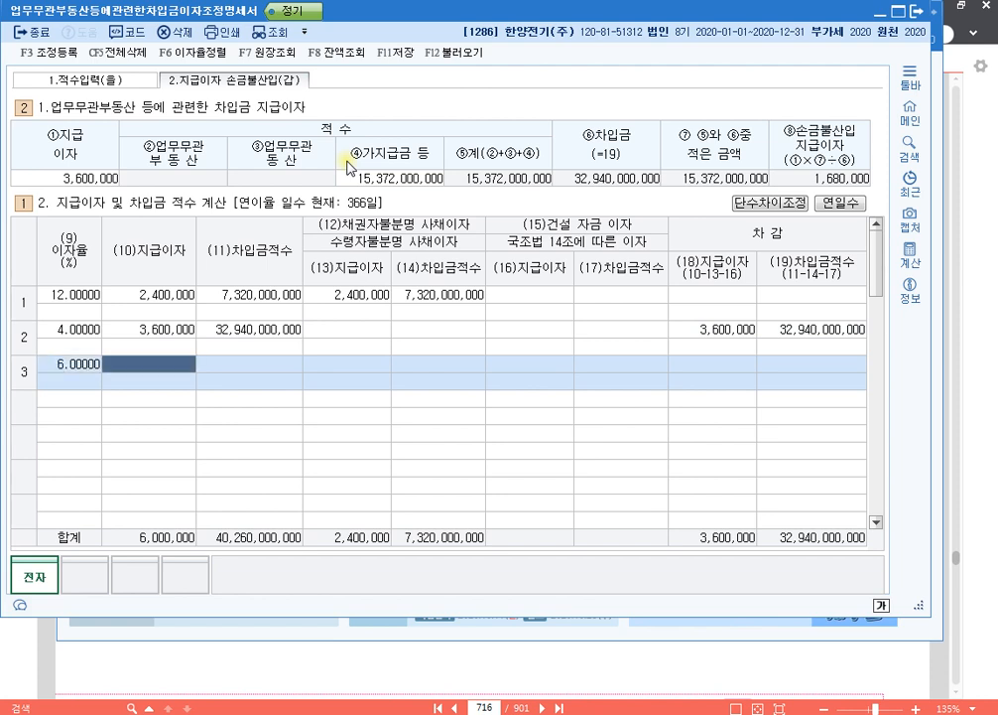
text(2,100,000)
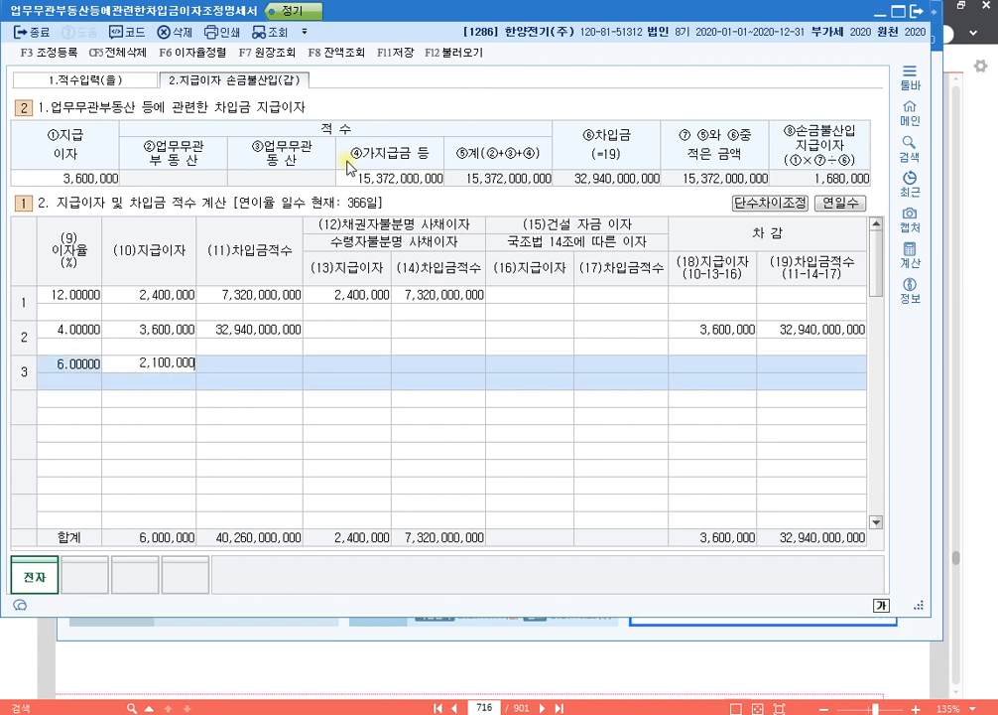
key(Return)
key(Return)
key(Return)
key(Return)
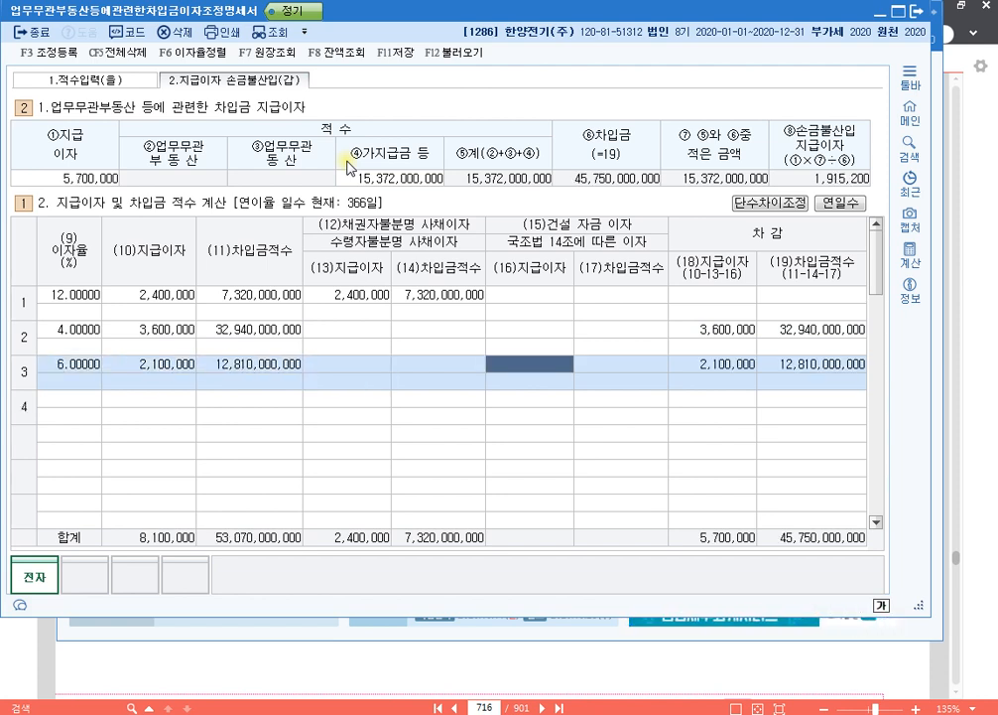
text(2,100,000)
key(Return)
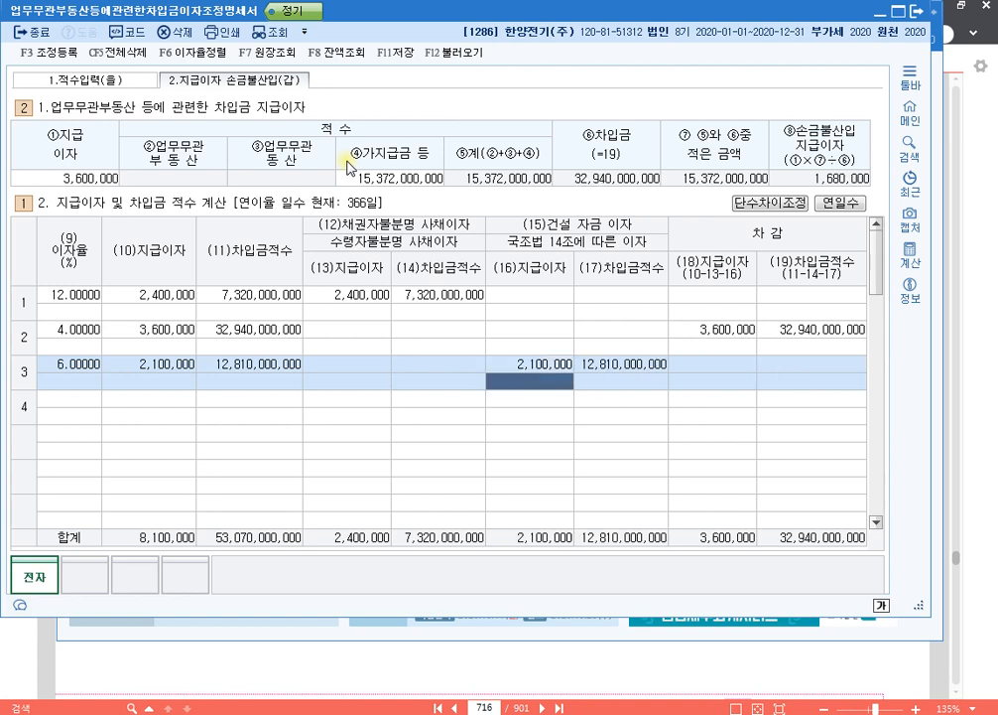
key(Return)
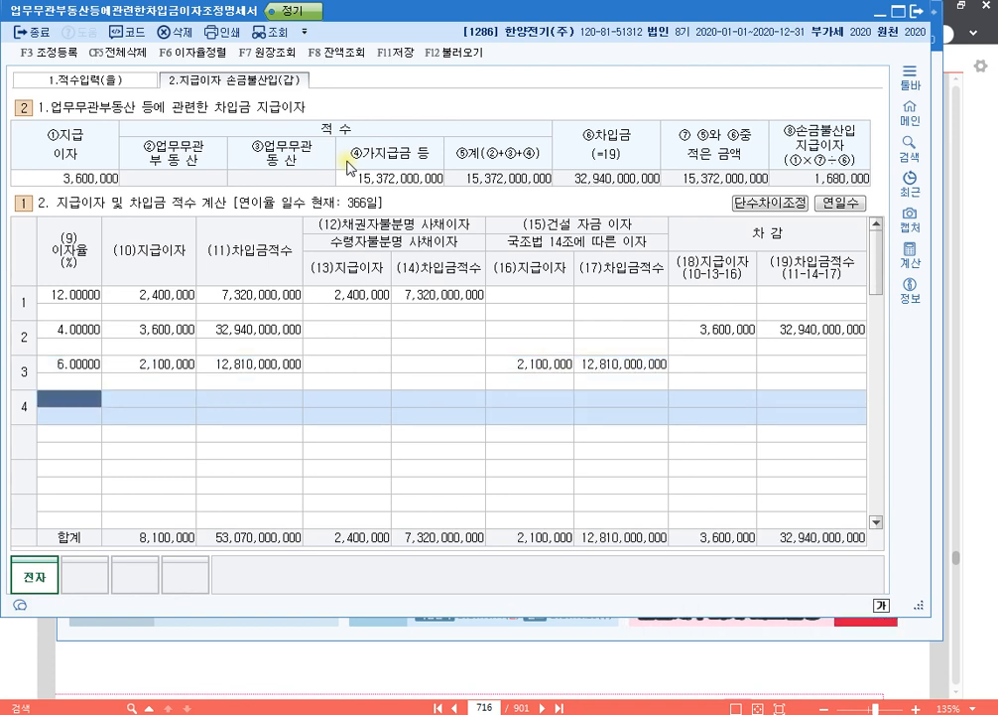
- Add the other 6% loan with 지급이자 of 1,500,000 as the fourth interest line
text(6)
key(Return)
text(1,50)
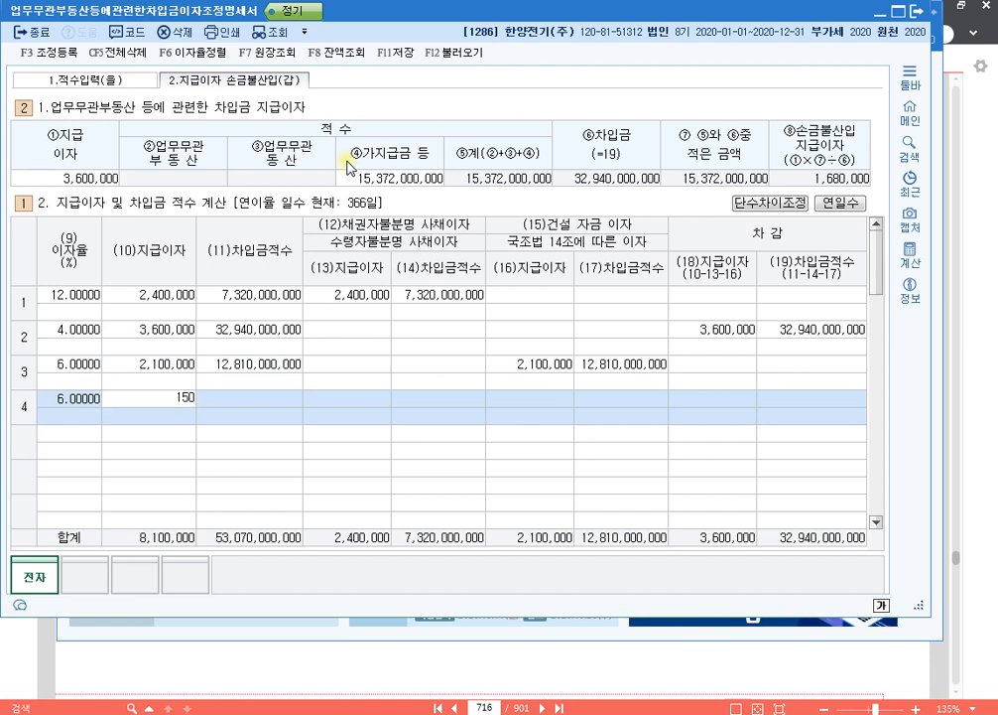
text(0,000)
key(Return)
key(Return)
key(Return)
key(Return)
key(Return)
key(Return)
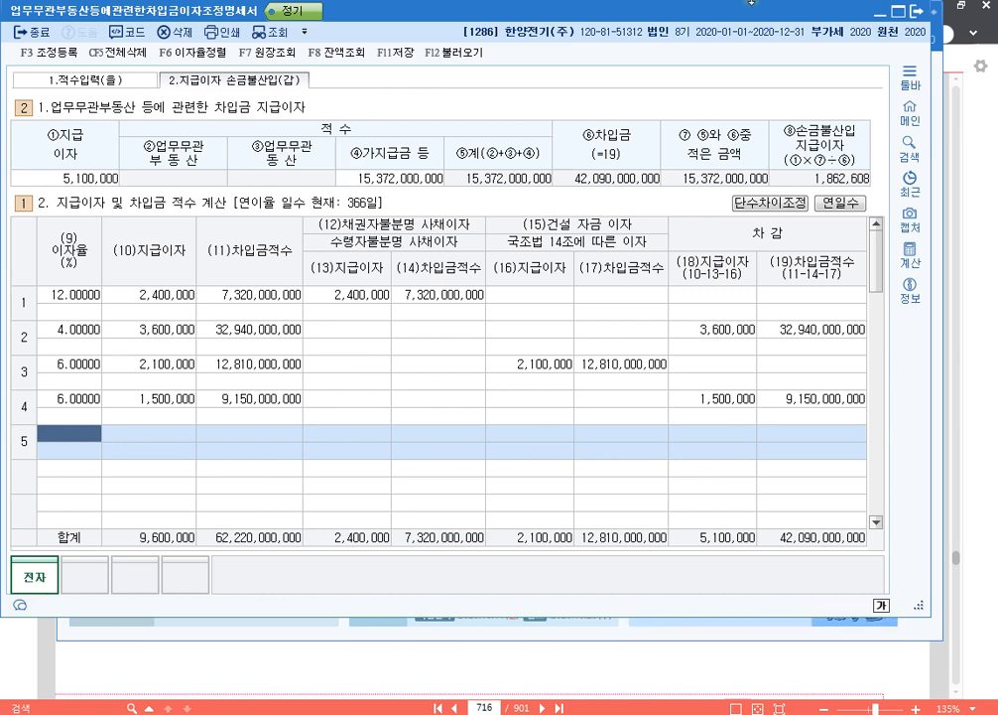
- Calculate 2,400,000 minus the 660,000 withholding tax with the built-in calculator and copy the result
click(909, 256)
drag(504, 99, 694, 42)
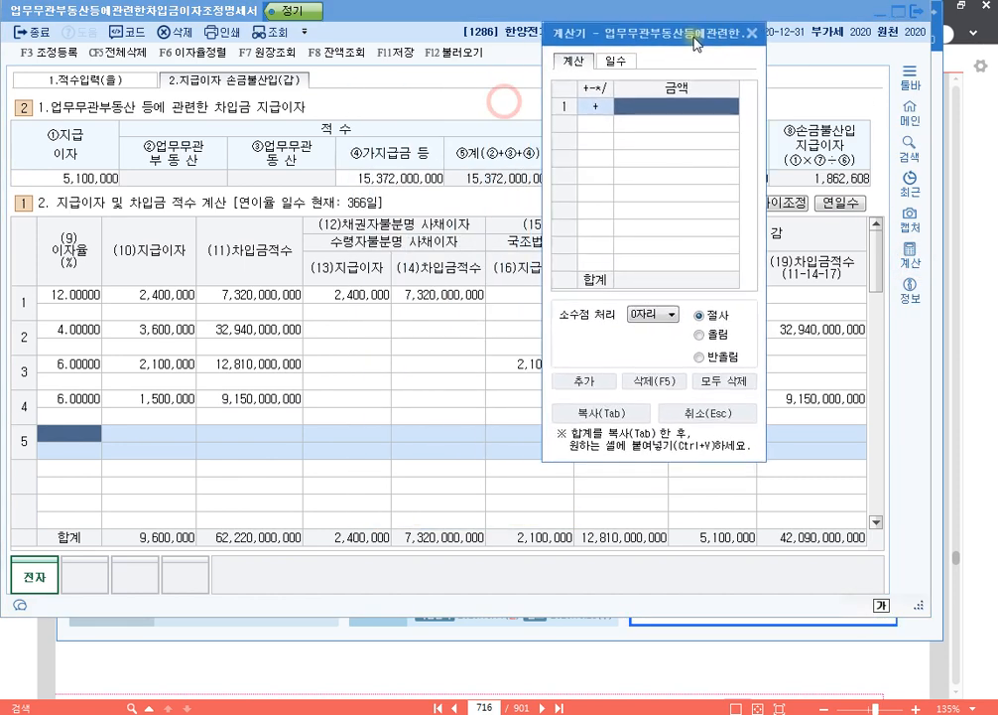
text(2400000)
key(Return)
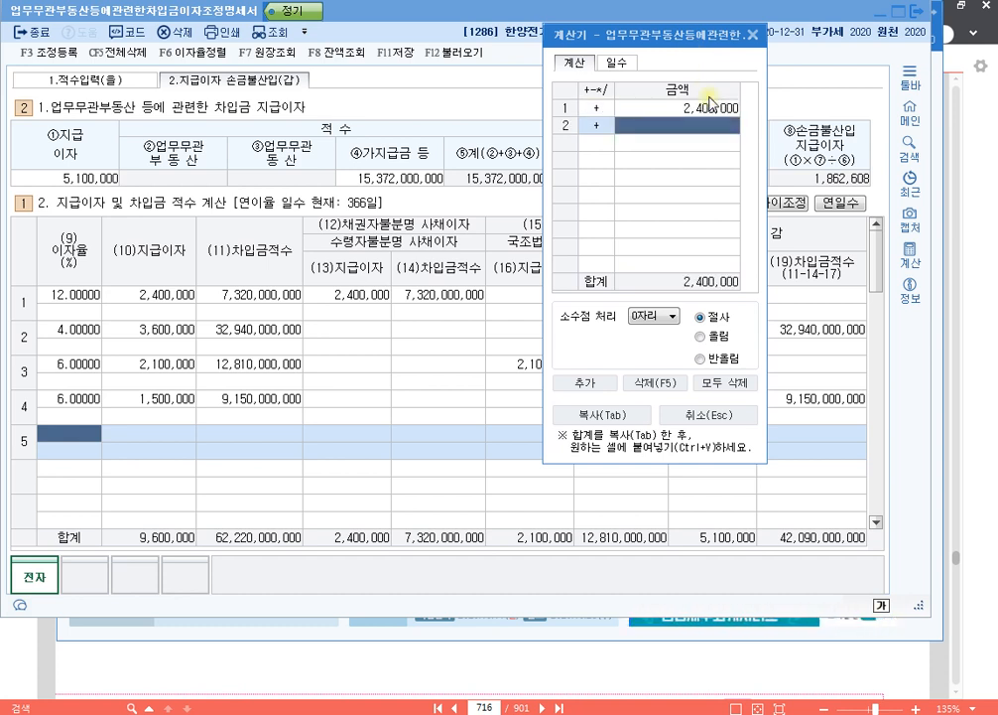
key(Left)
text(-6600000)
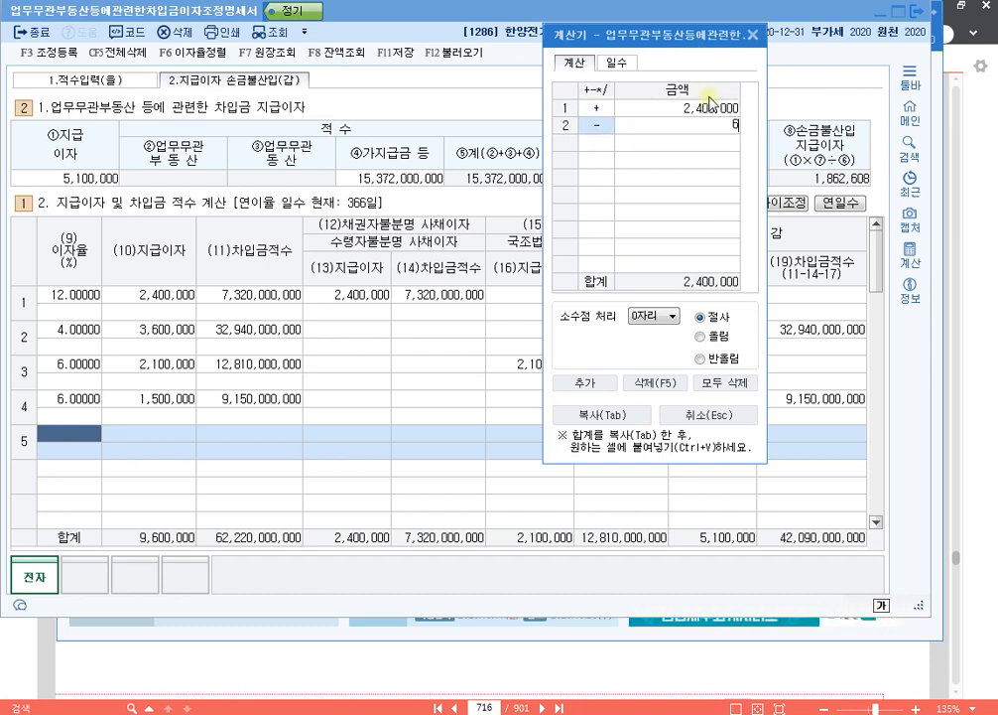
key(Return)
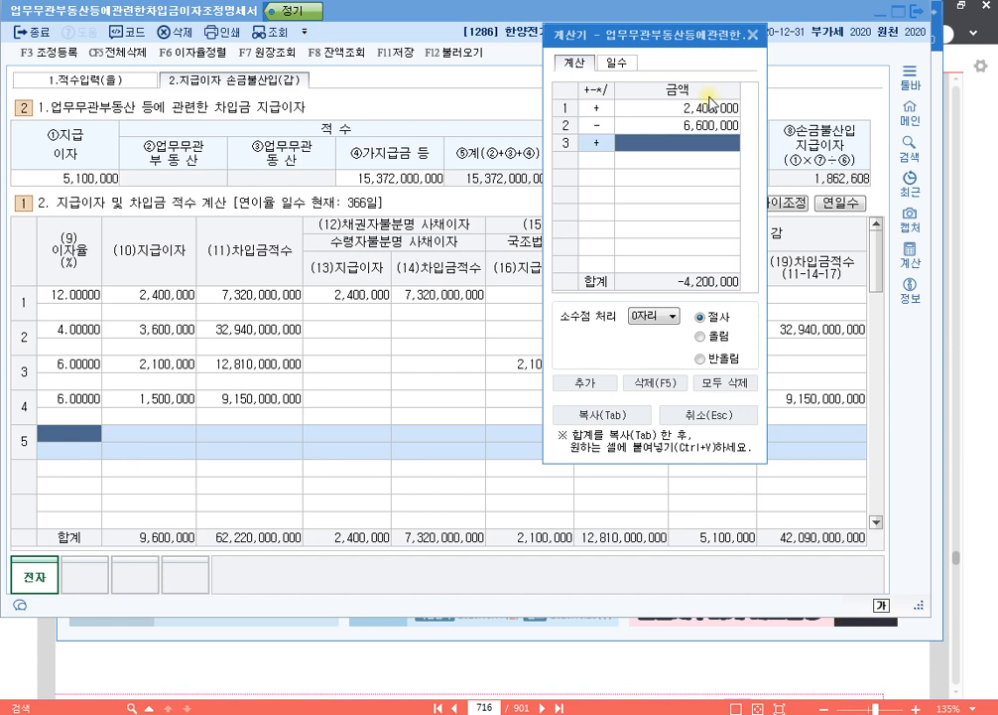
key(Up)
text(66)
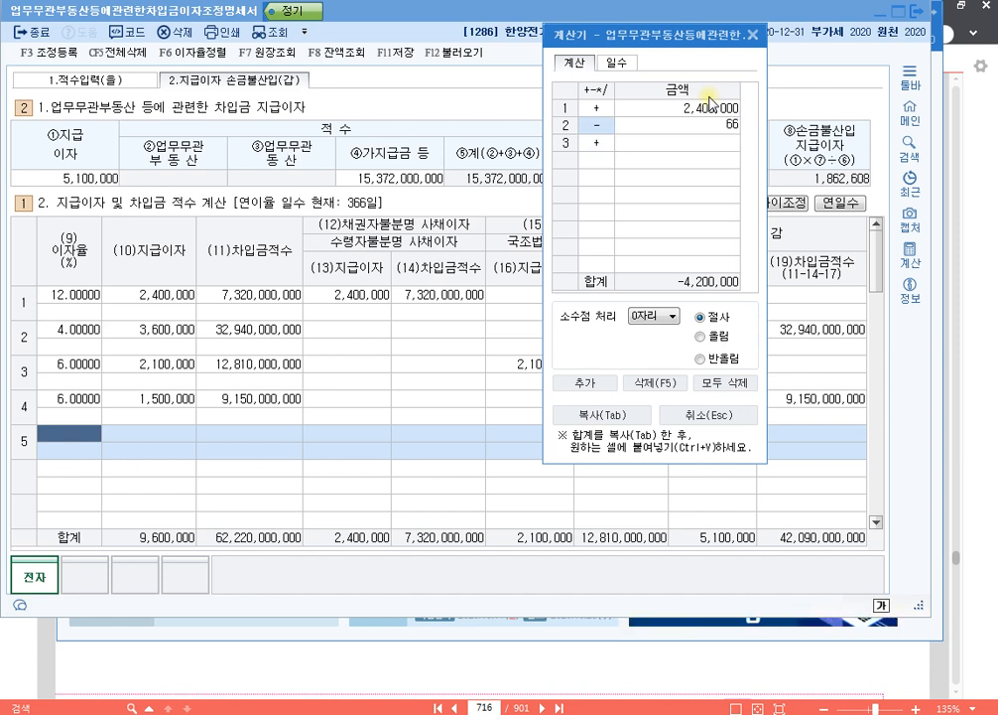
key(Return)
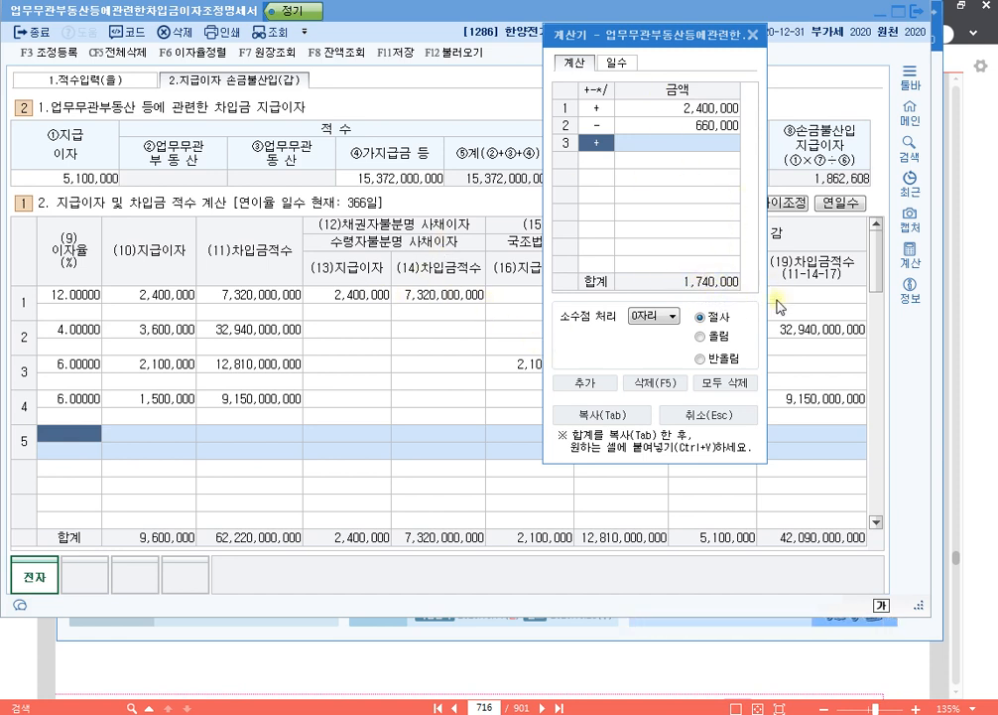
click(600, 413)
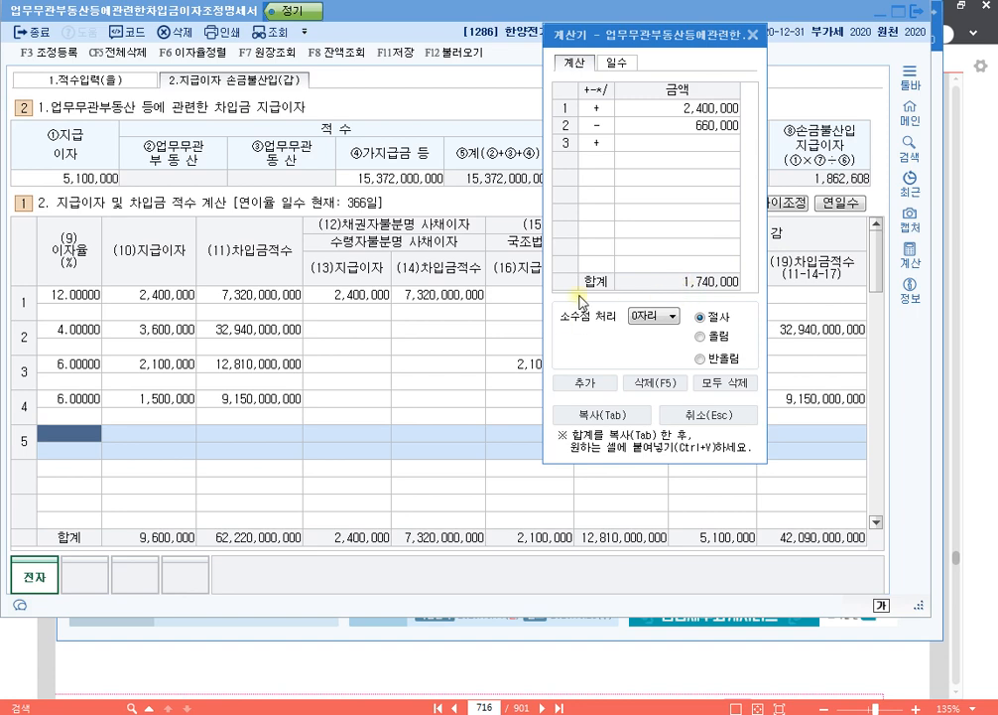
click(751, 37)
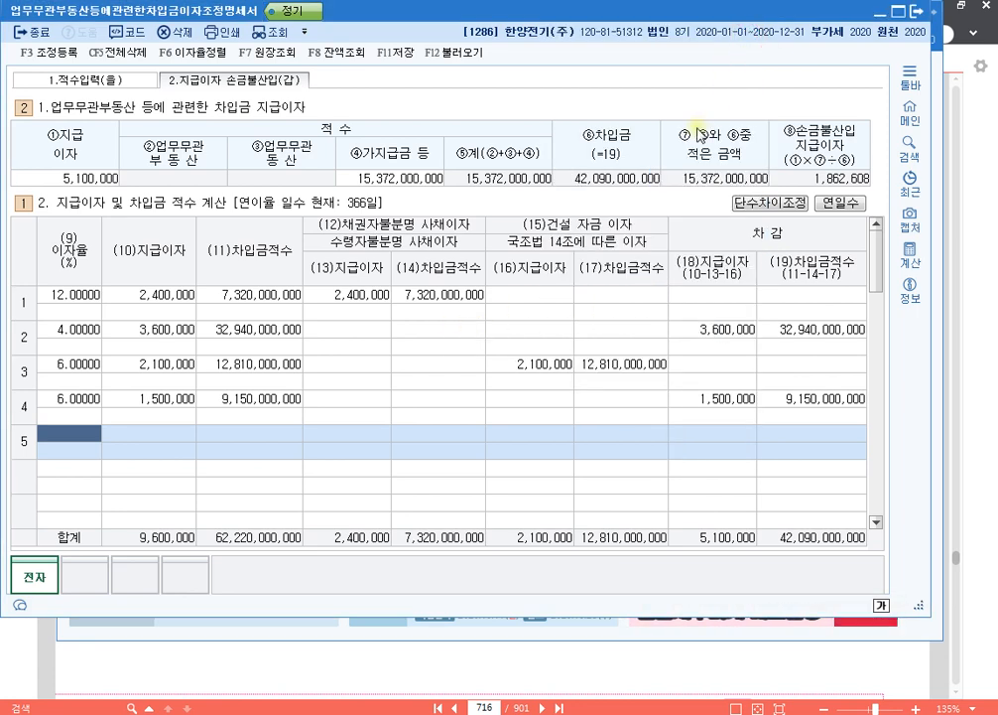
- In 조정 등록, add 업무무관자산지급이자 of 1,862,608 as 기타사외유출 under 익금산입 및 손금불산입
key(F3)
double_click(163, 189)
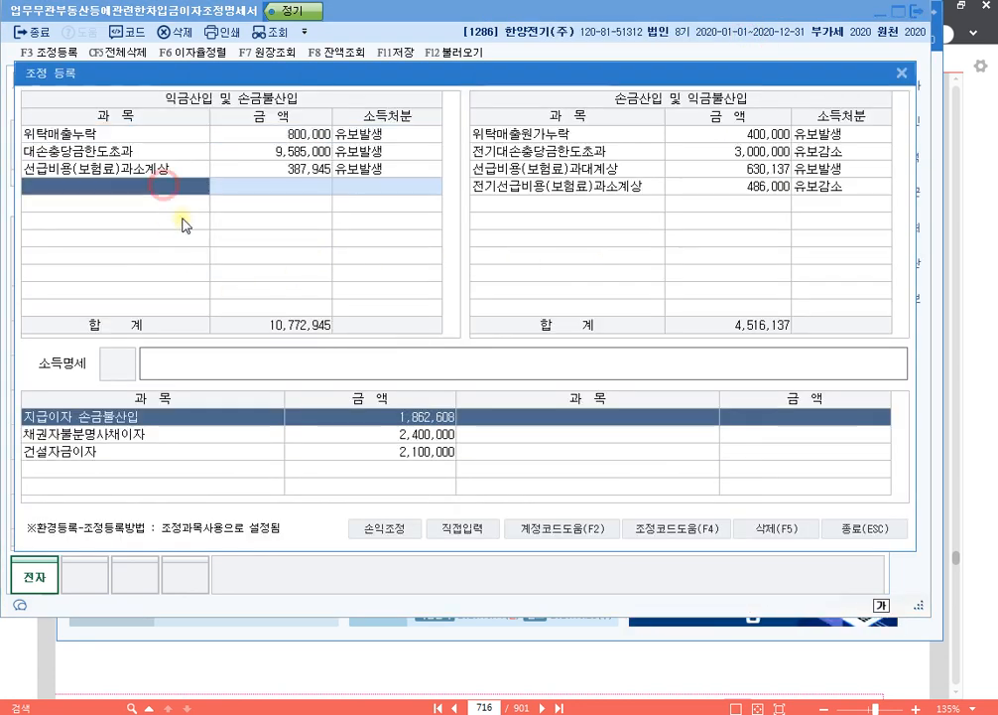
key(Down)
key(Down)
key(Down)
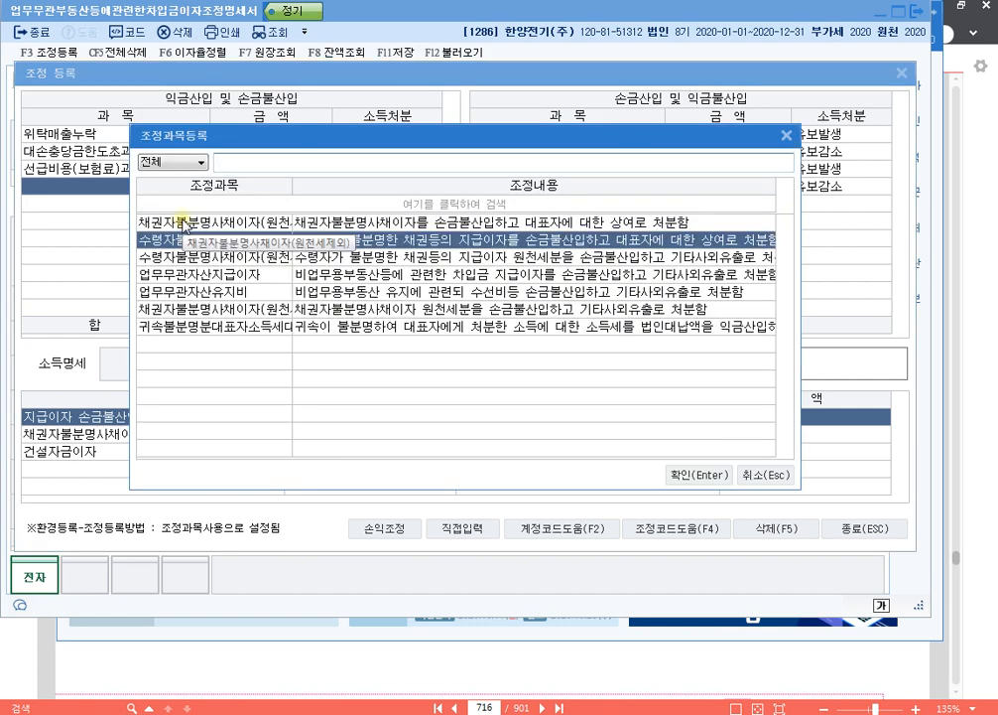
key(Return)
text(1,862,608)
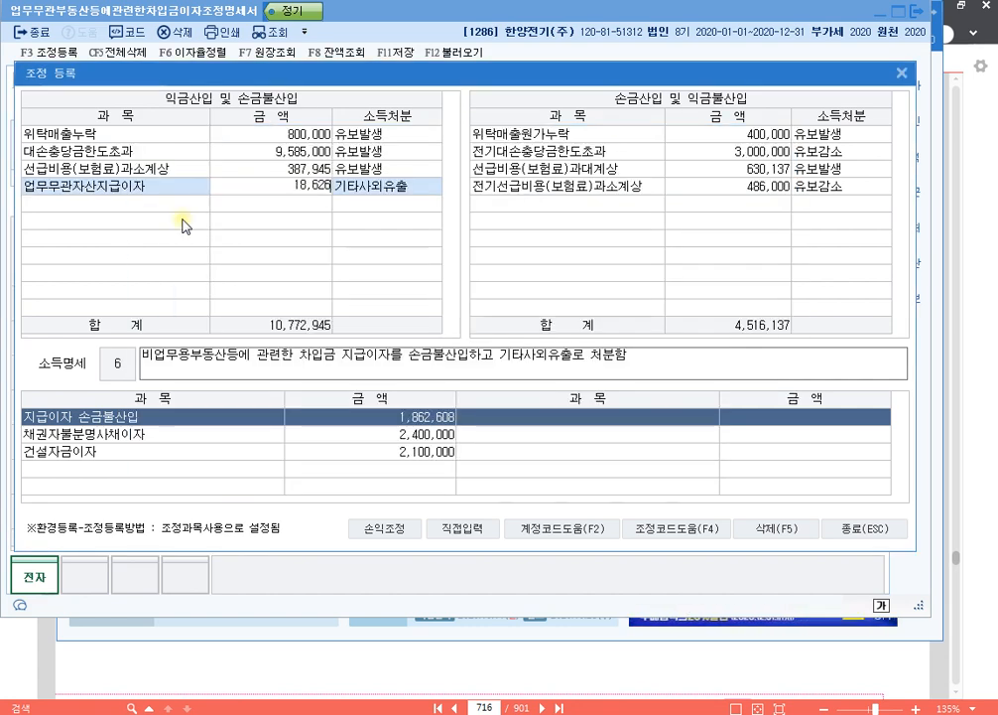
key(Return)
key(Return)
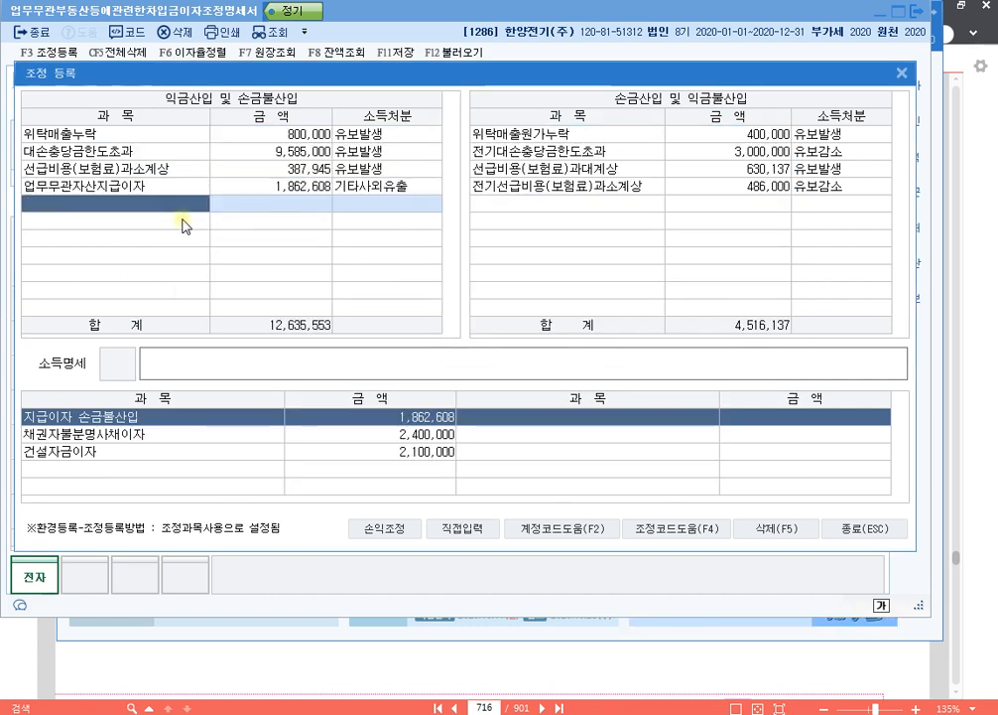
- Add 채권자불분명사채이자(원천세제외) of 1,740,000 with the income disposition 상여
key(F4)
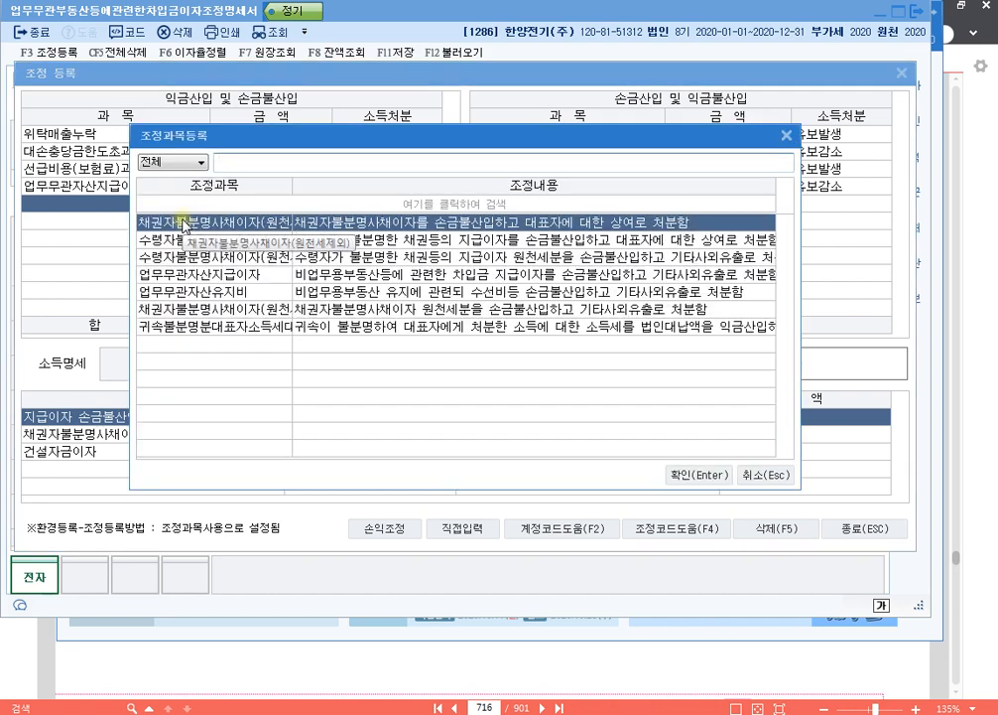
double_click(183, 226)
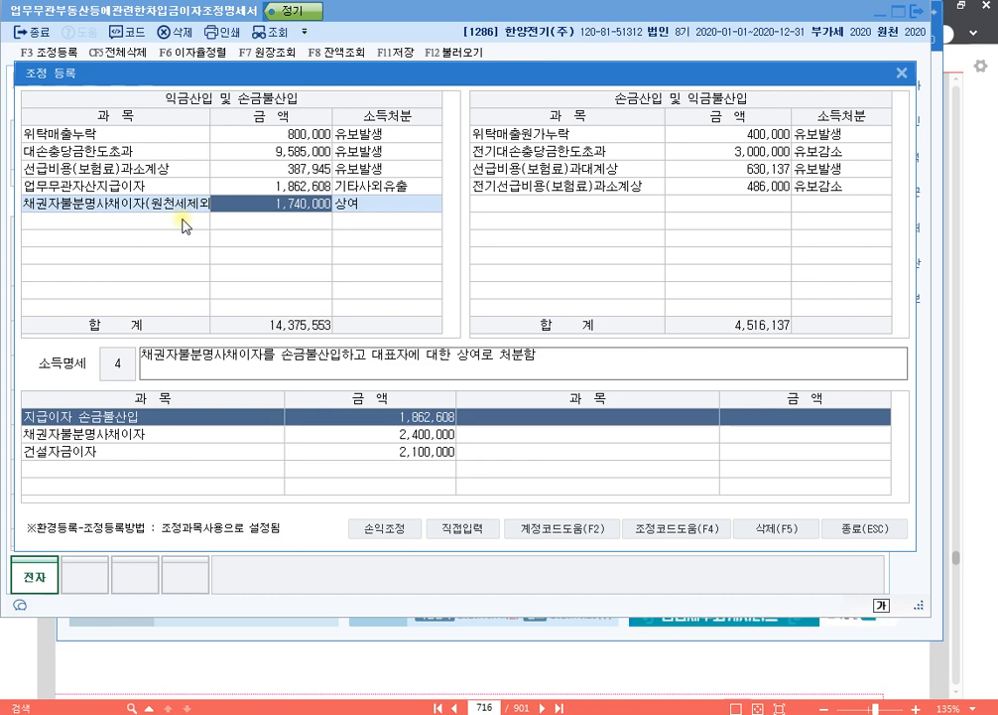
key(Return)
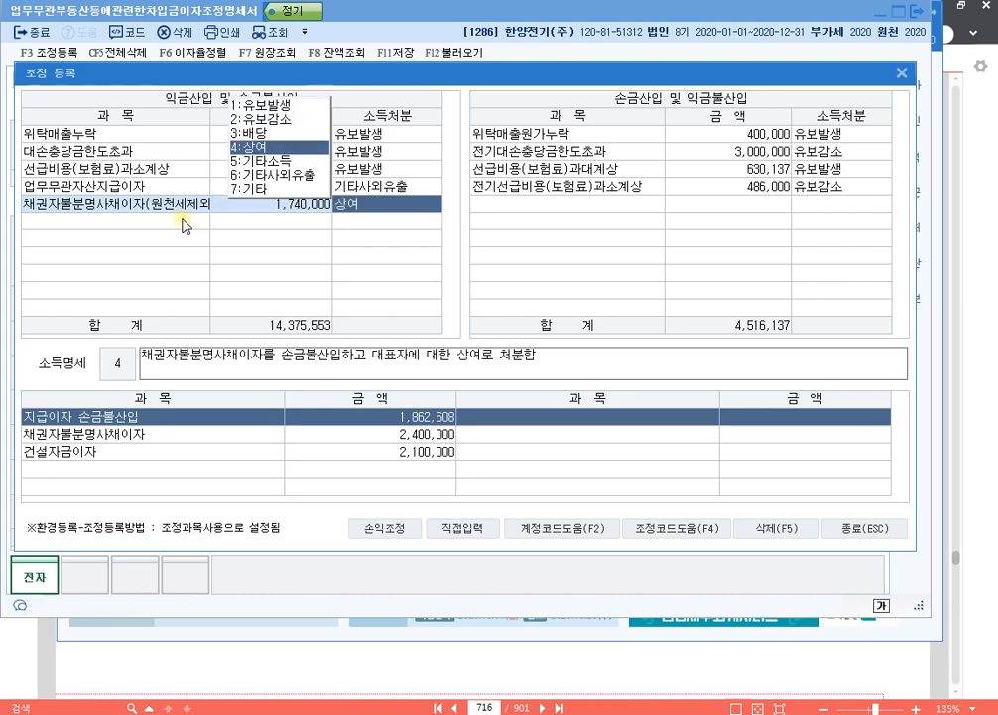
key(Return)
key(Return)
- Add 채권자불분명사채이자(원천세분) of 660,000 with the income disposition 기타사외유출
key(F4)
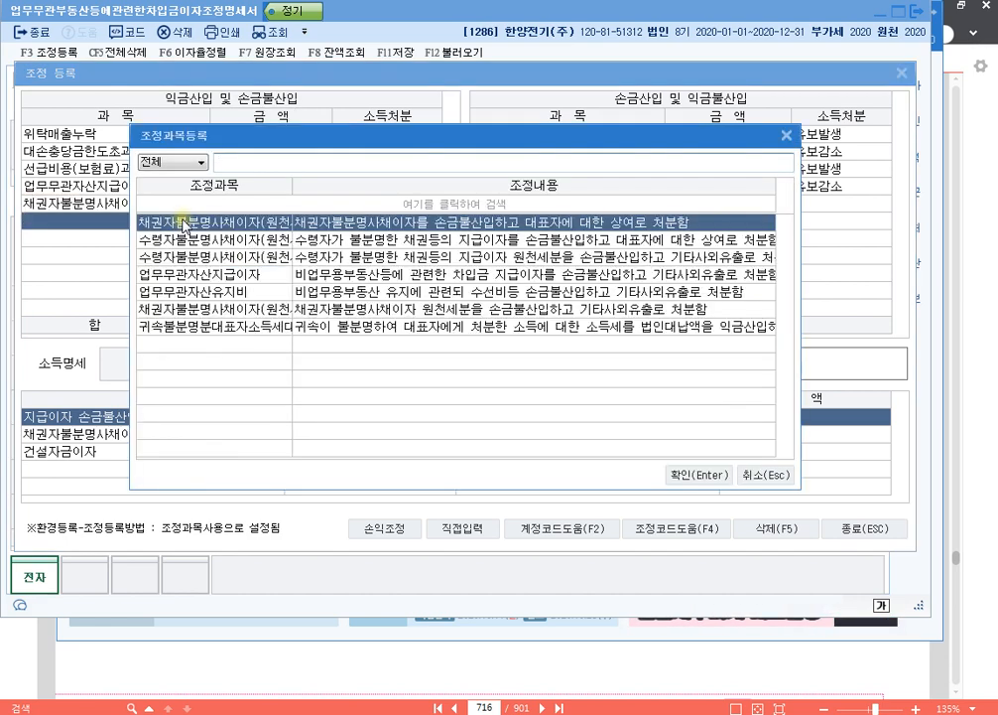
key(Down)
key(Down)
key(Down)
key(Down)
key(Down)
key(Return)
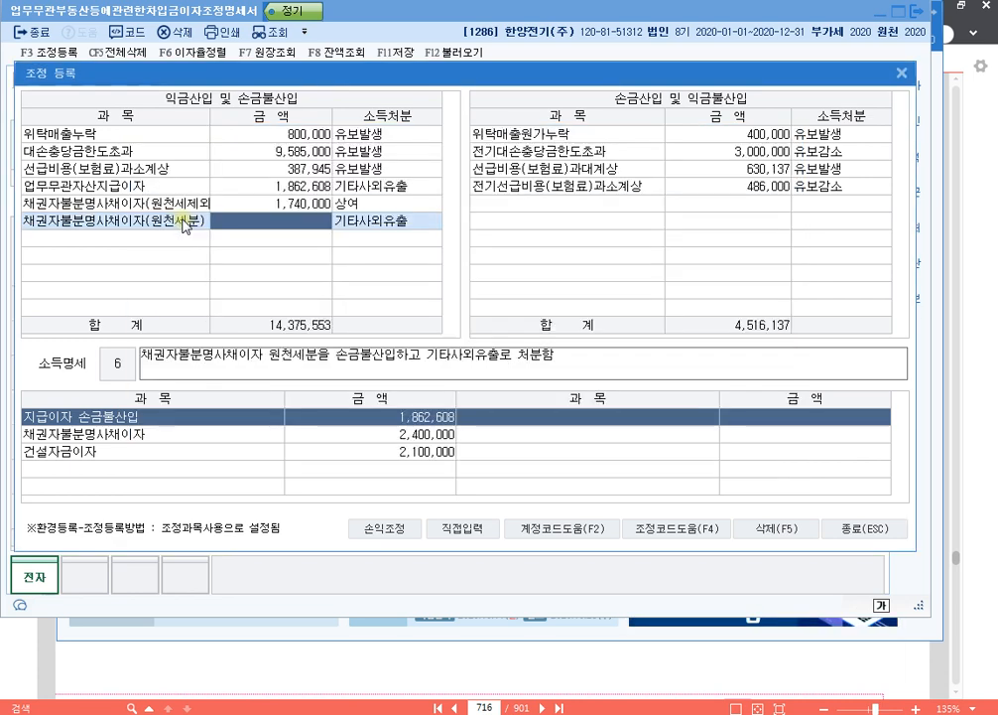
text(660000)
key(Return)
key(Return)
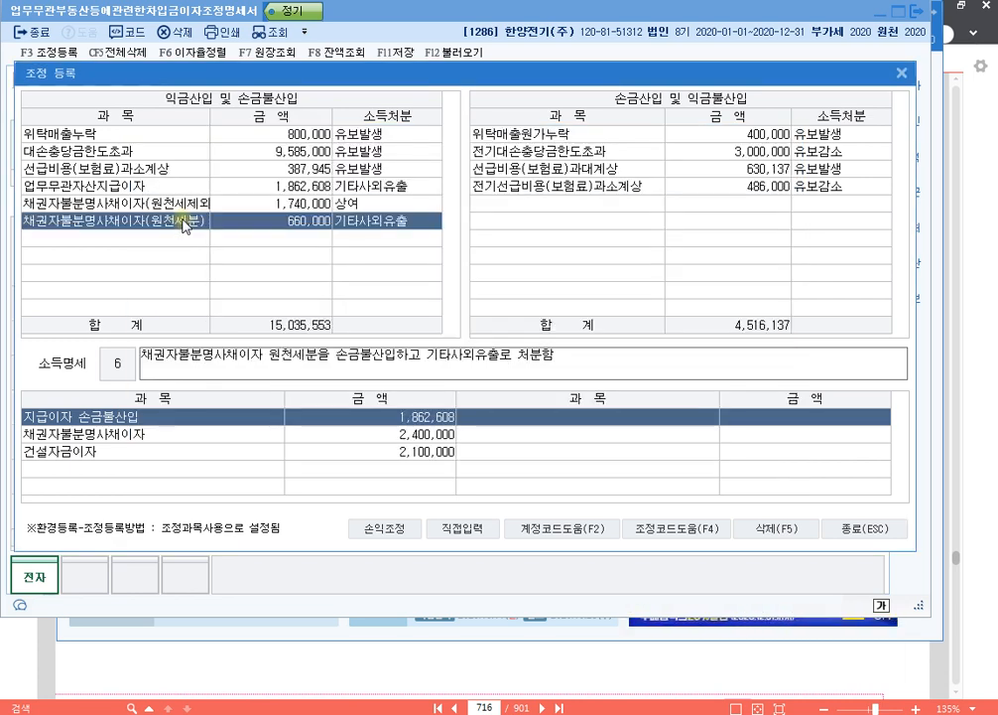
key(Return)
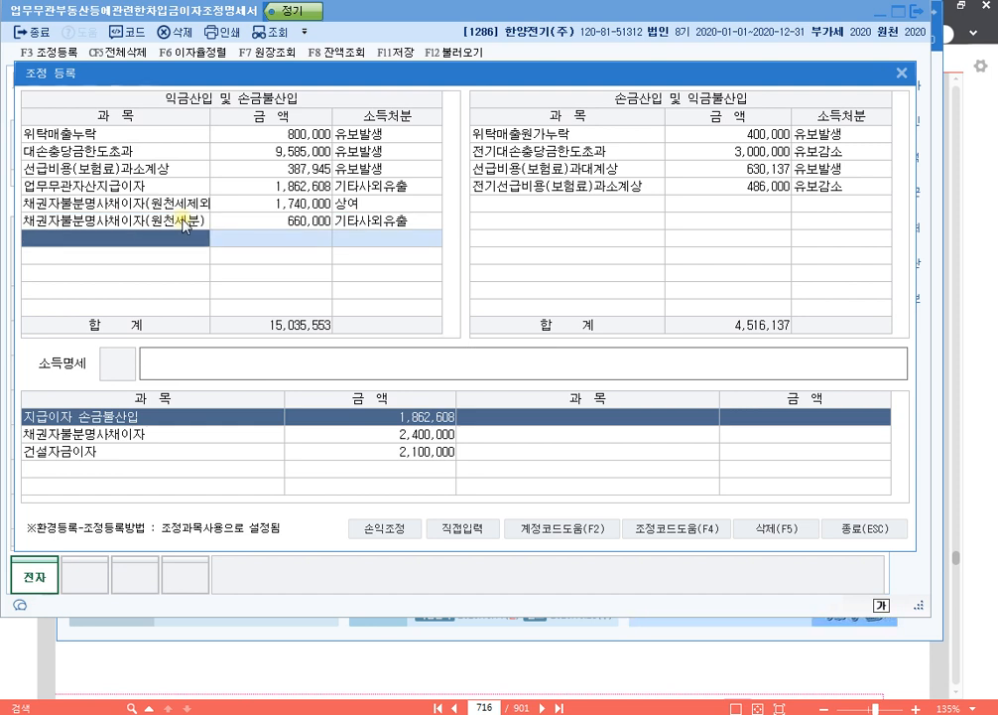
- Add 건설자금이자 of 2,100,000 as a directly entered item with the disposition 유보발생
click(462, 528)
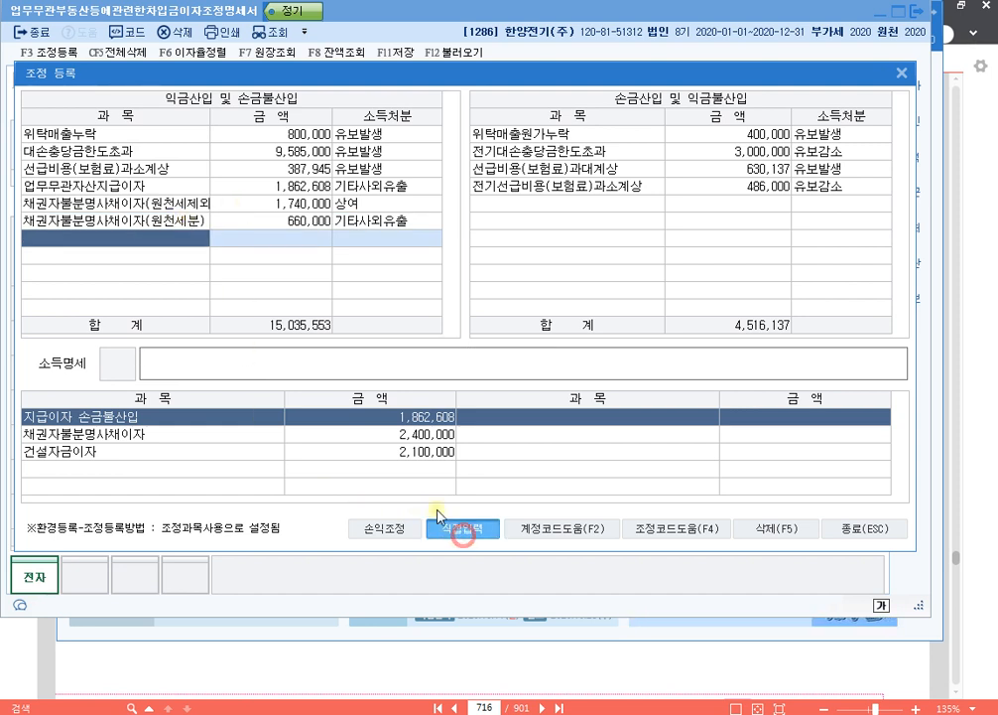
click(170, 241)
text(건설자금이자)
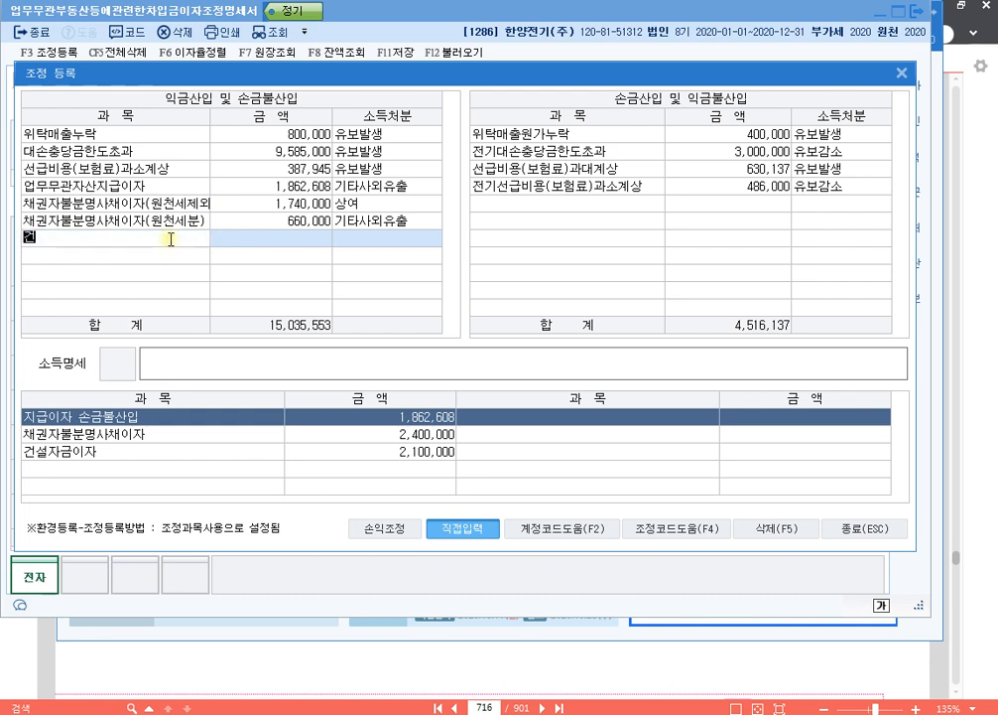
key(Return)
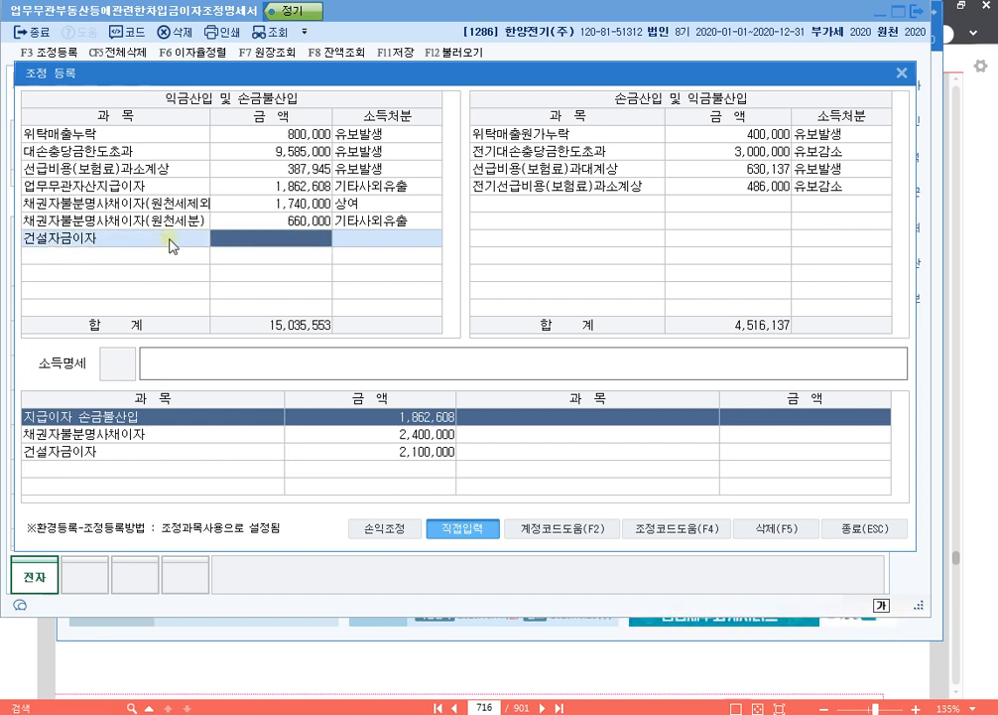
text(2100000)
key(Return)
text(1)
key(Return)
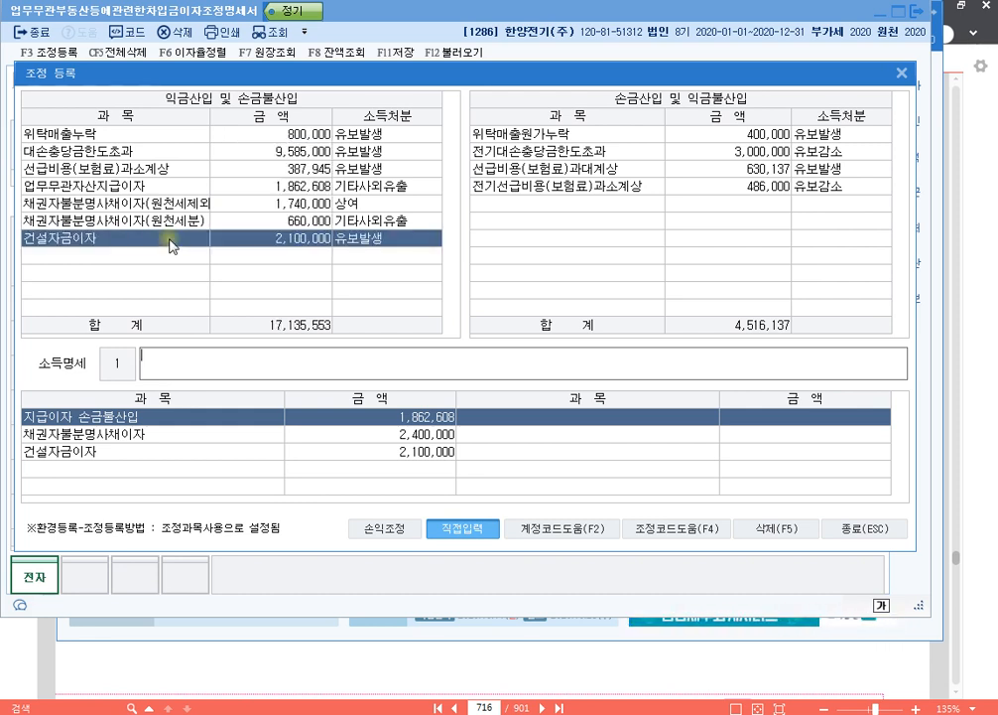
- Enter "손금불산입 건설자금이자 유보" as the 소득명세 for 건설자금이자, and close the adjustment registration and the statement
text(손금불산입)
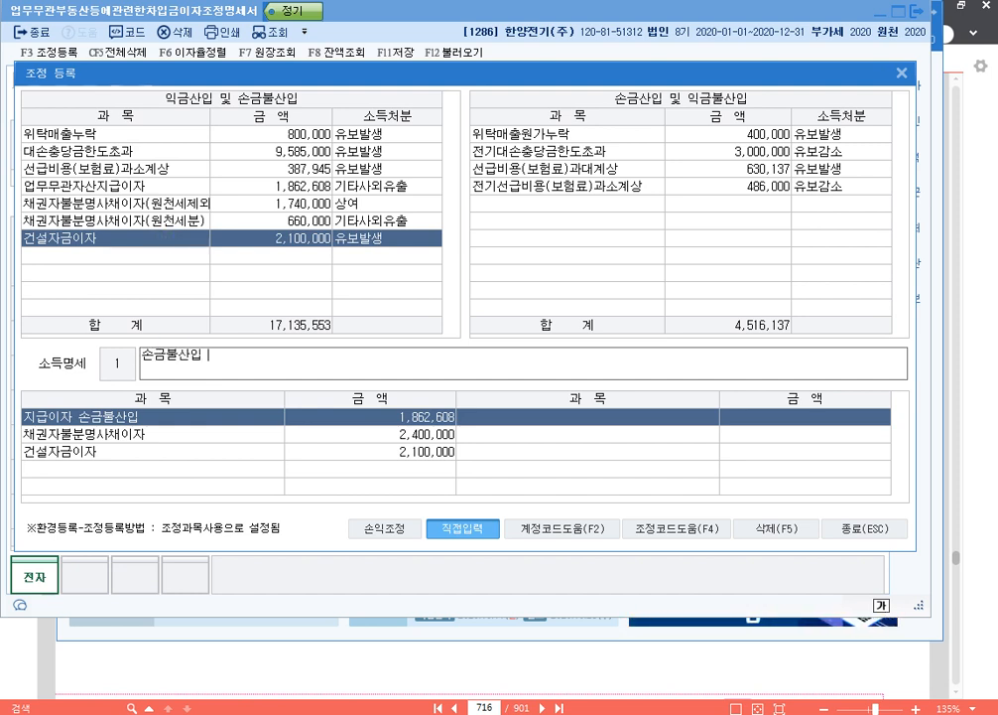
text( 건설자금이자 유보)
key(Return)
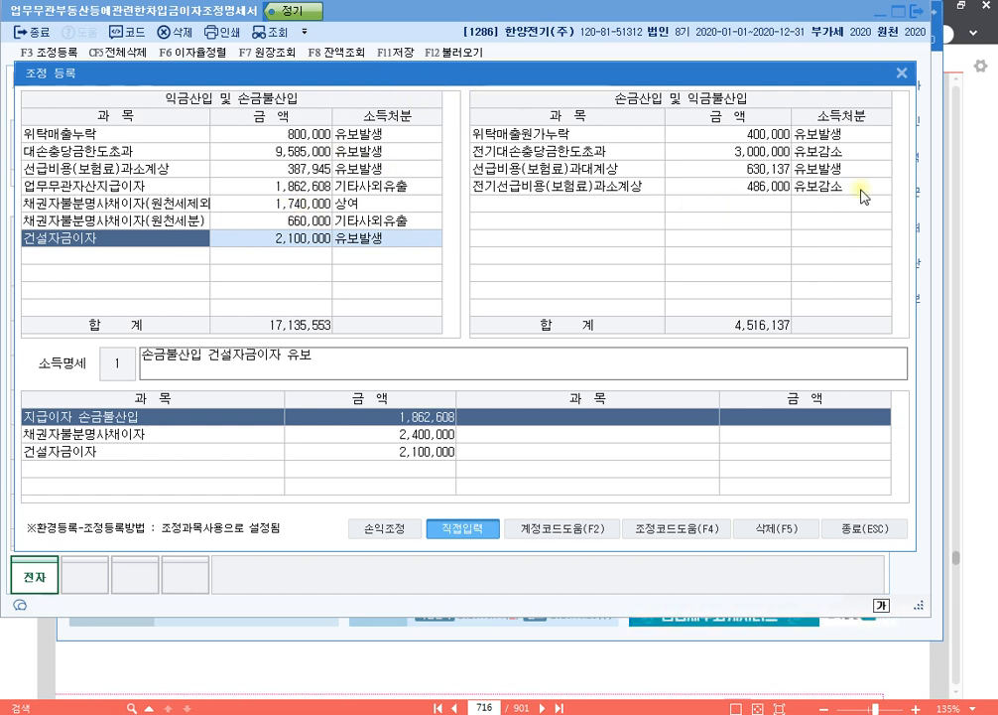
click(901, 73)
key(Escape)
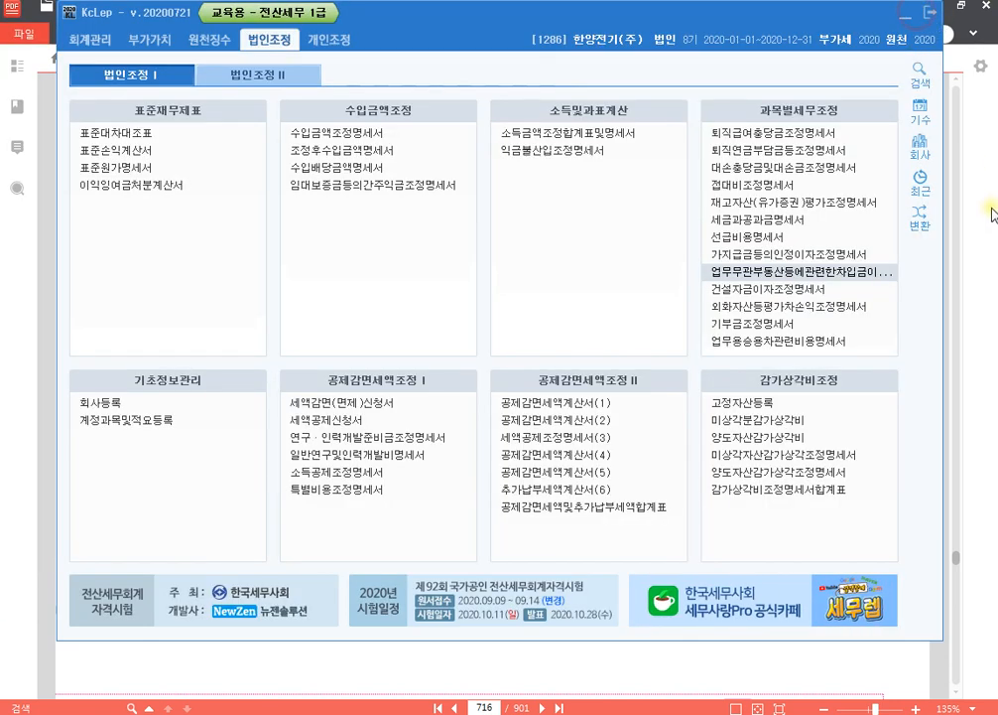
- Switch to the textbook in 알PDF and go to page 492 to read the section on 건설자금이자의 조정
click(992, 214)
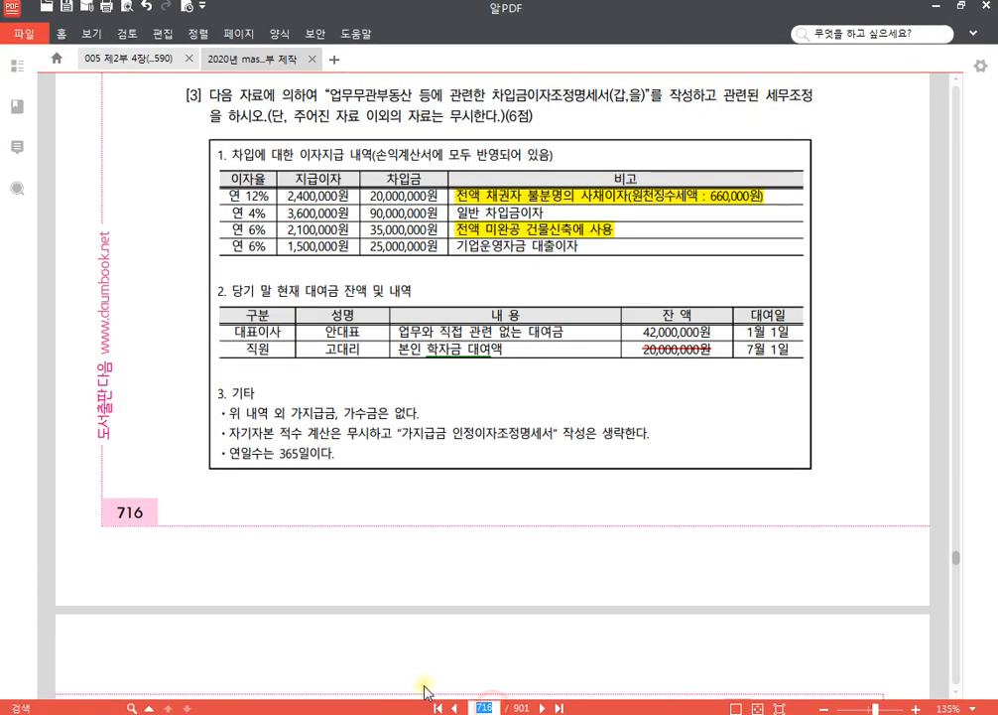
text(492)
key(Return)
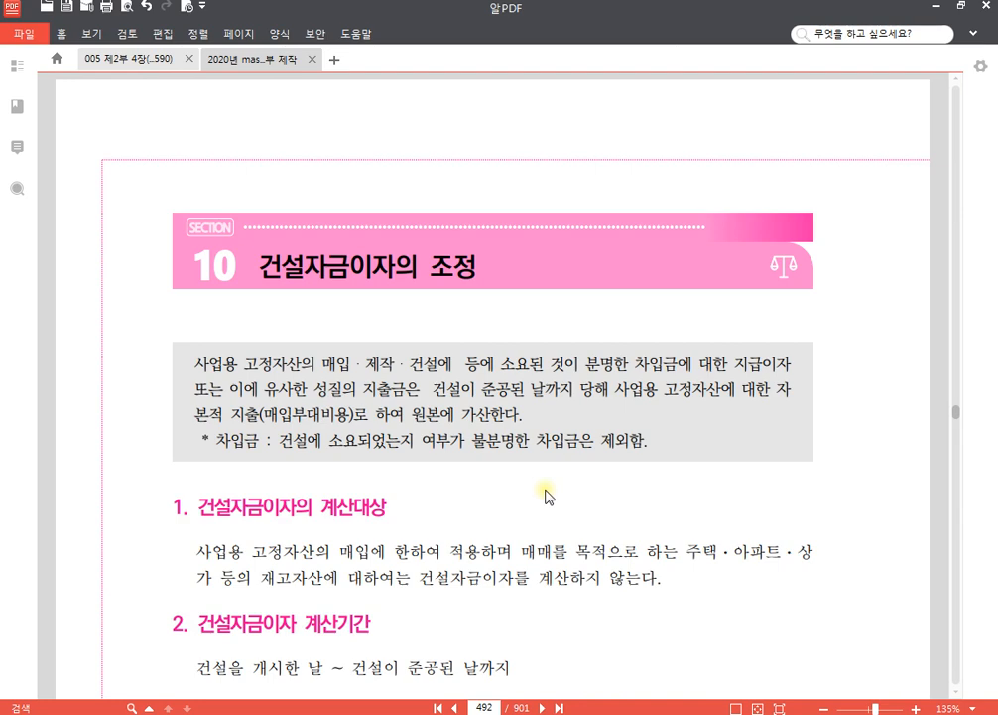
scroll(546, 496, down, 2)
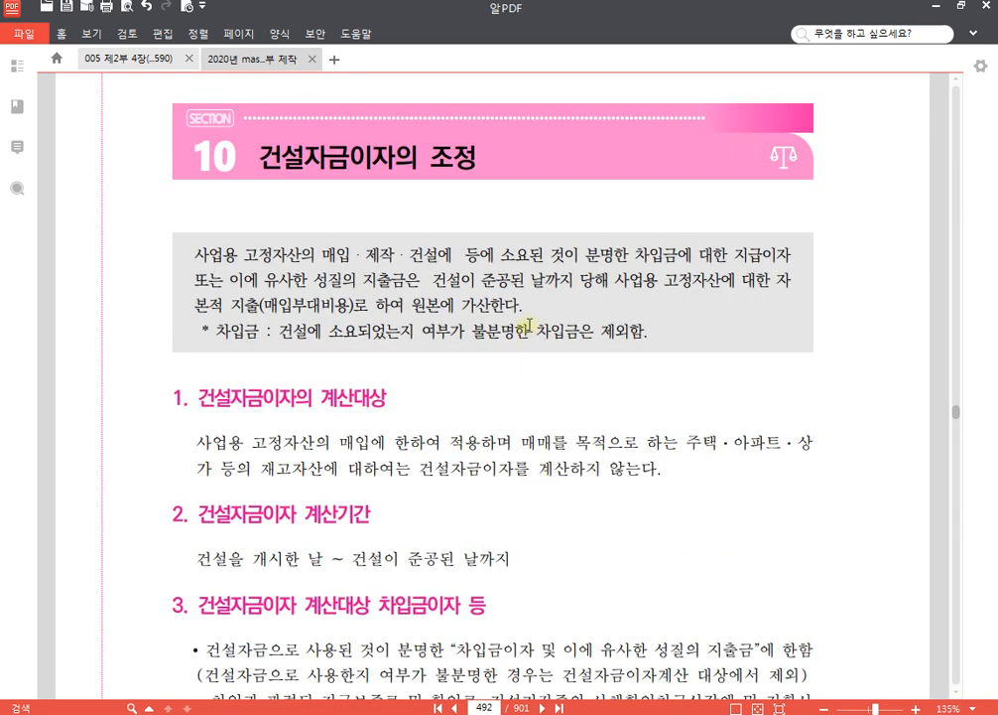
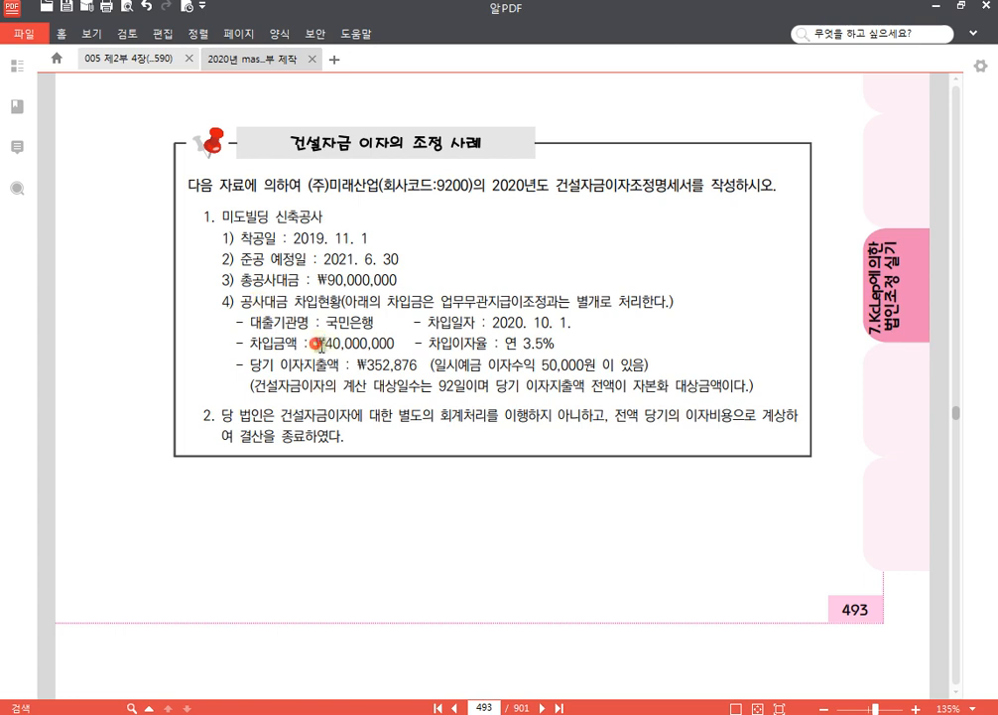
- Highlight the loan amount ₩40,000,000, the interest rate 연 3.5% and the phrase 건설자금이자의 계산 대상일수는 92일 on page 493
drag(316, 344, 396, 344)
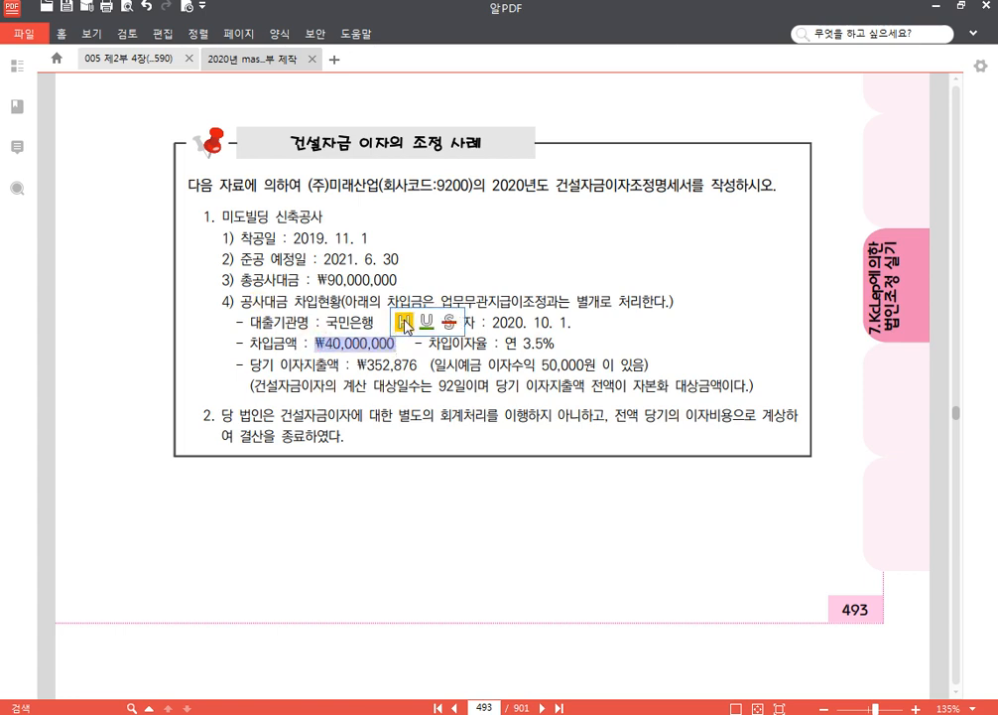
click(402, 320)
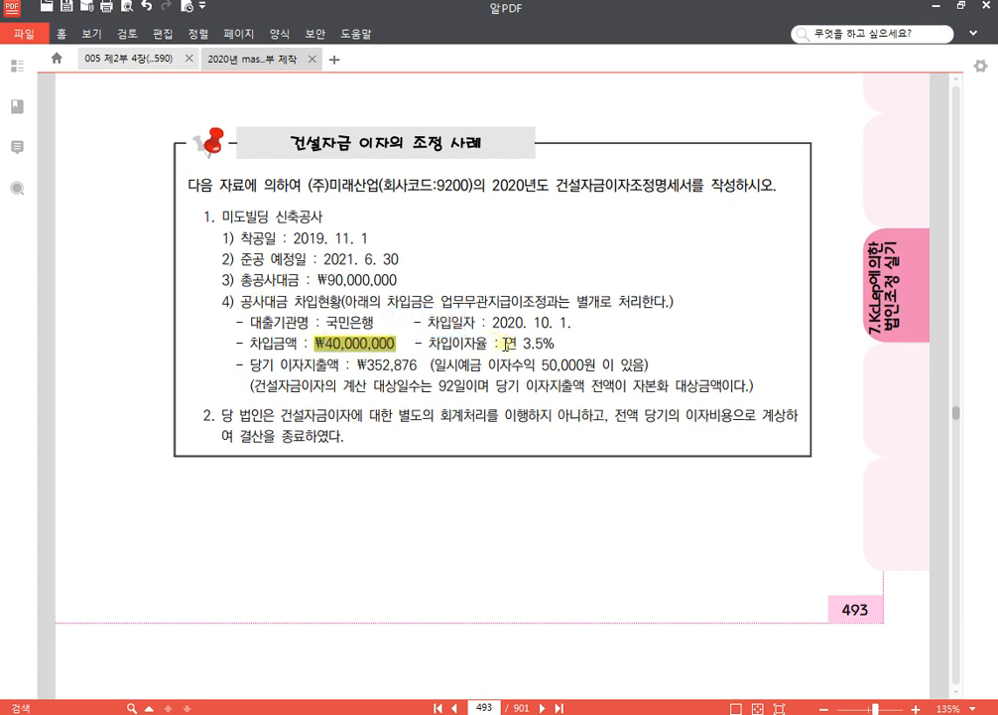
drag(505, 343, 555, 344)
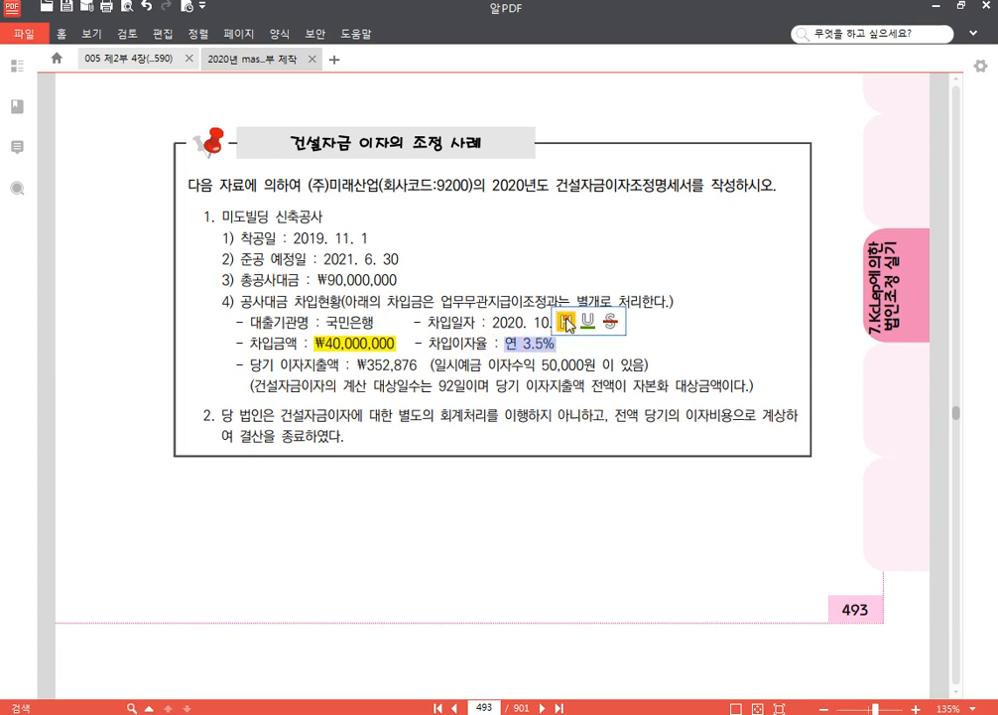
click(567, 321)
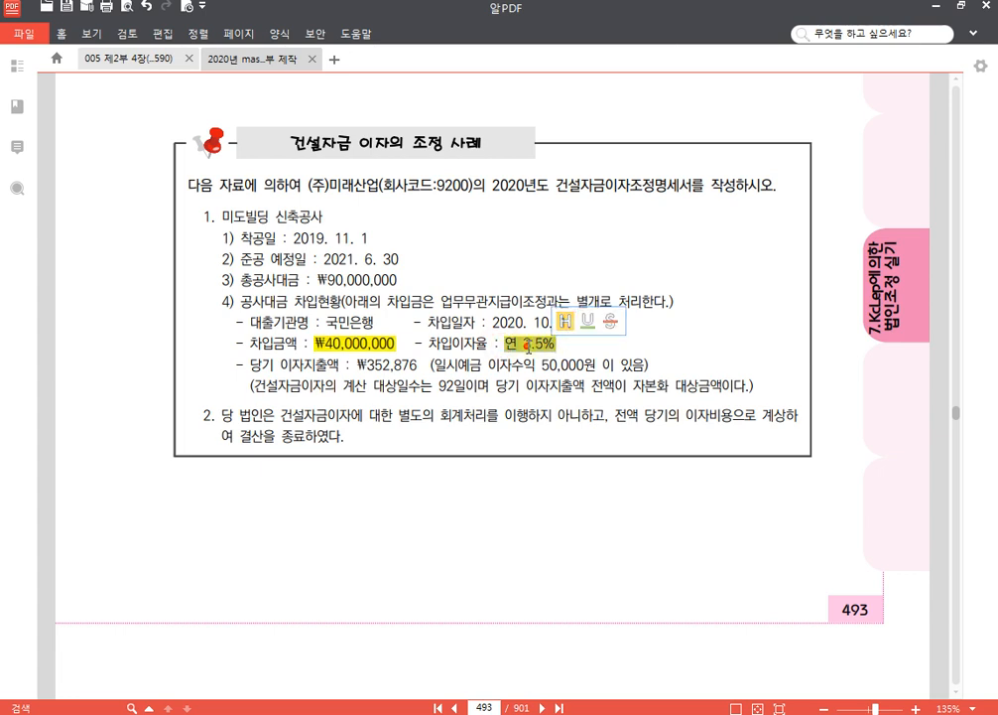
click(545, 322)
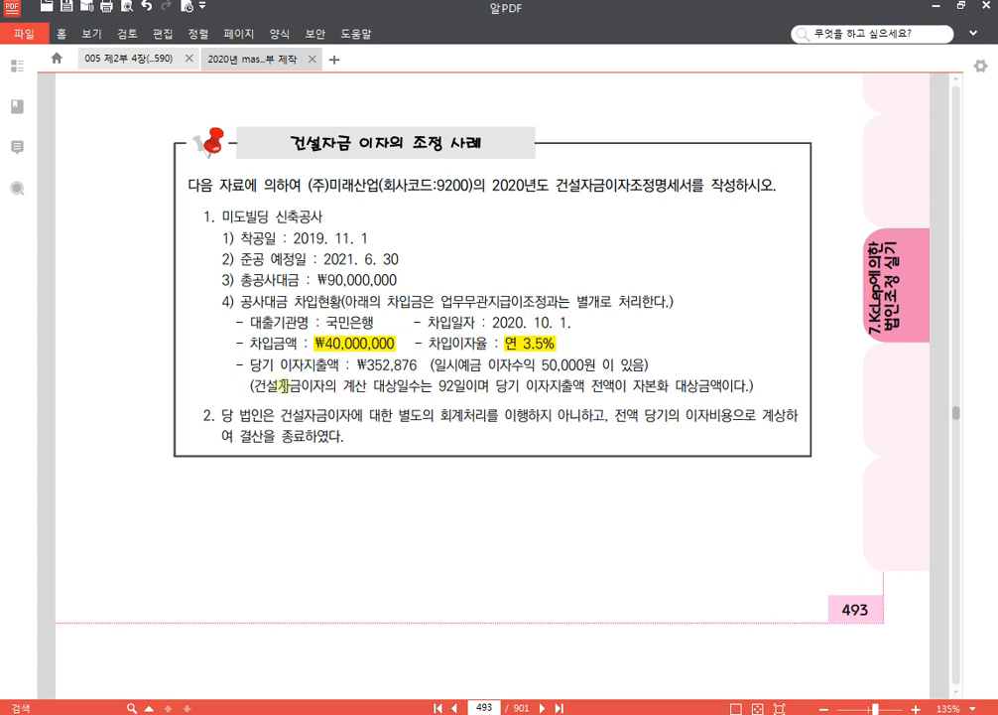
drag(257, 386, 465, 388)
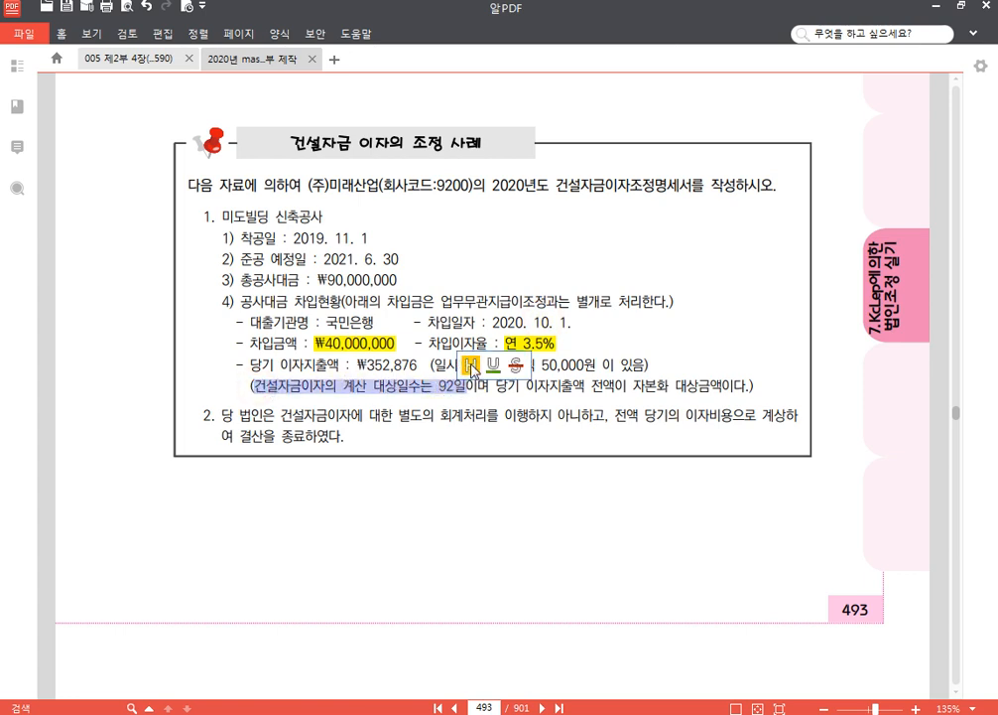
click(472, 369)
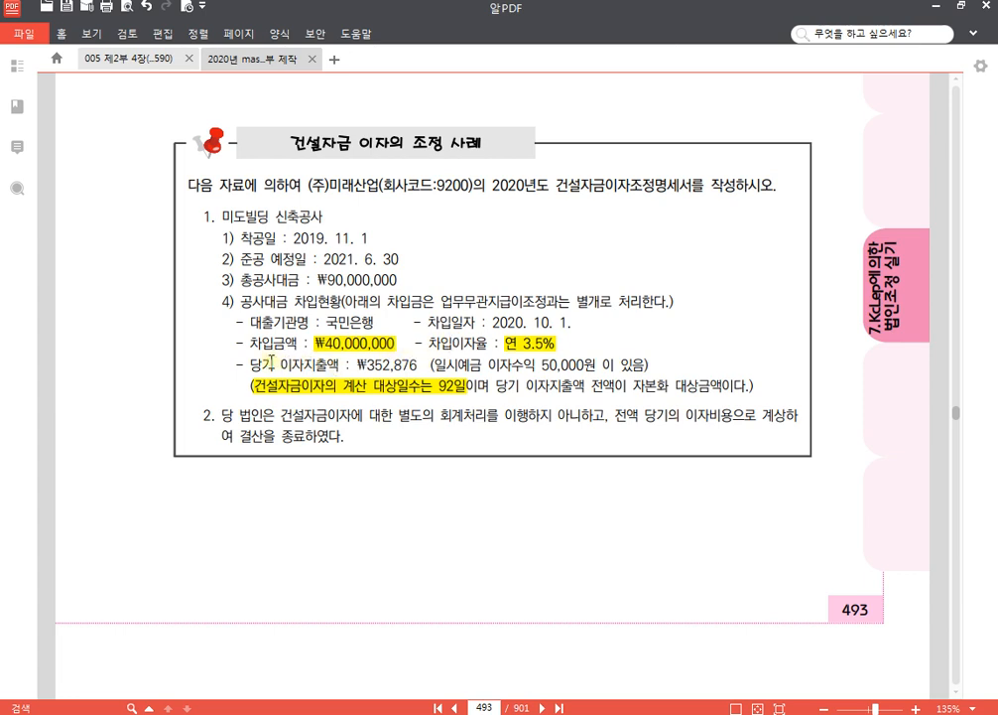
- Underline 당기 이자지출액 : ₩352,876 and highlight 일시예금 이자수익 50,000원 in the case text
drag(247, 365, 417, 365)
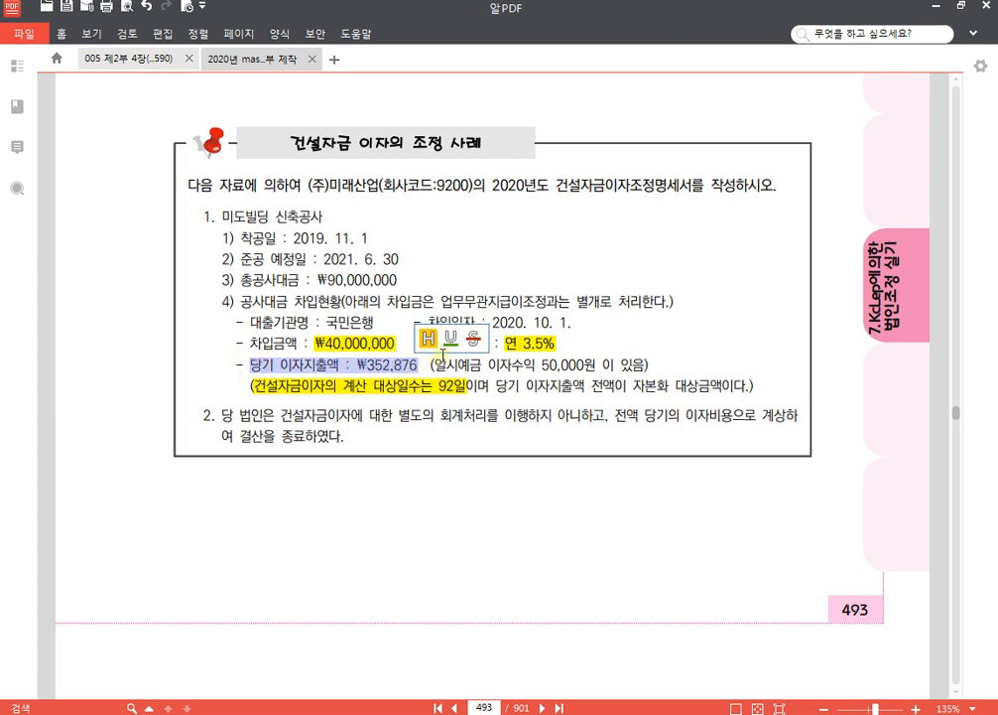
click(448, 340)
click(434, 364)
drag(434, 364, 598, 359)
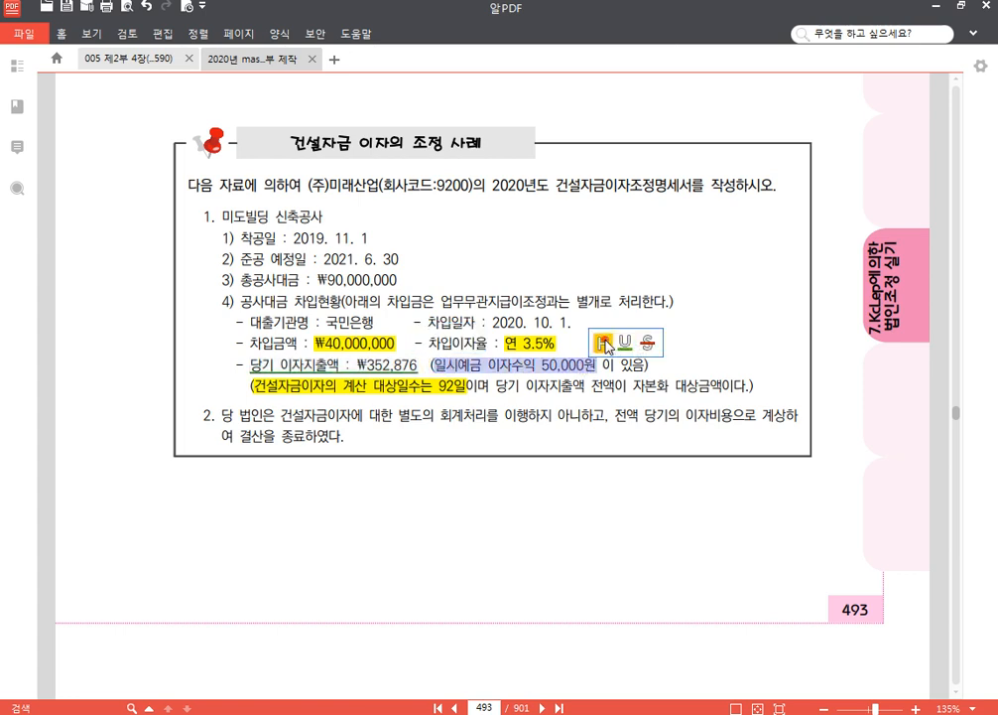
click(607, 342)
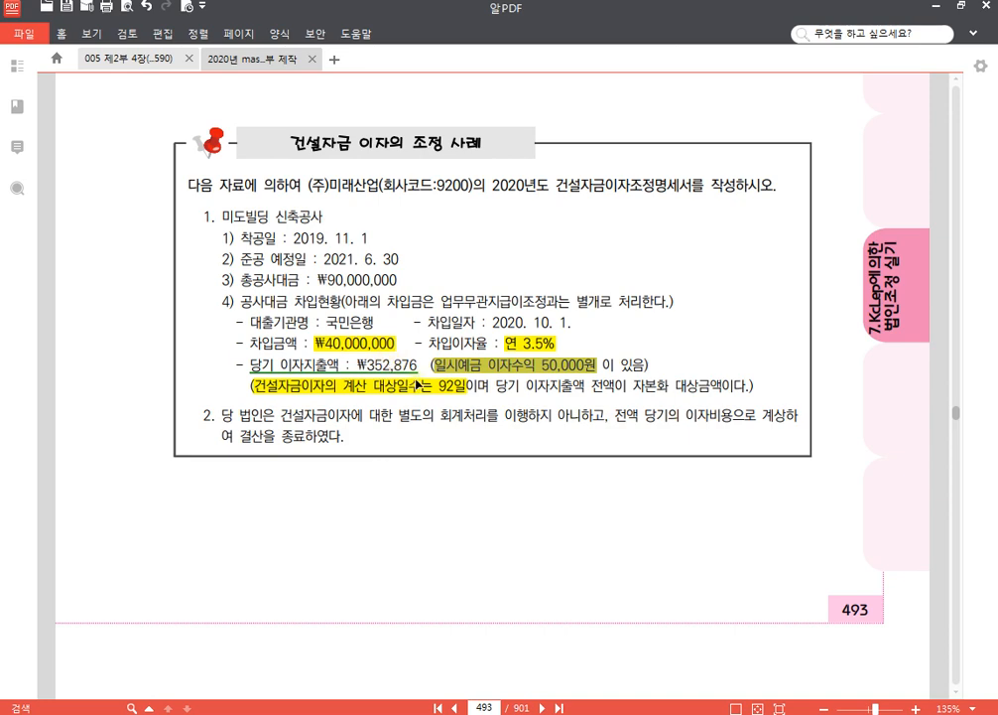
- Switch to KcLep and change the working company to 9200 (주)미래산업
click(415, 713)
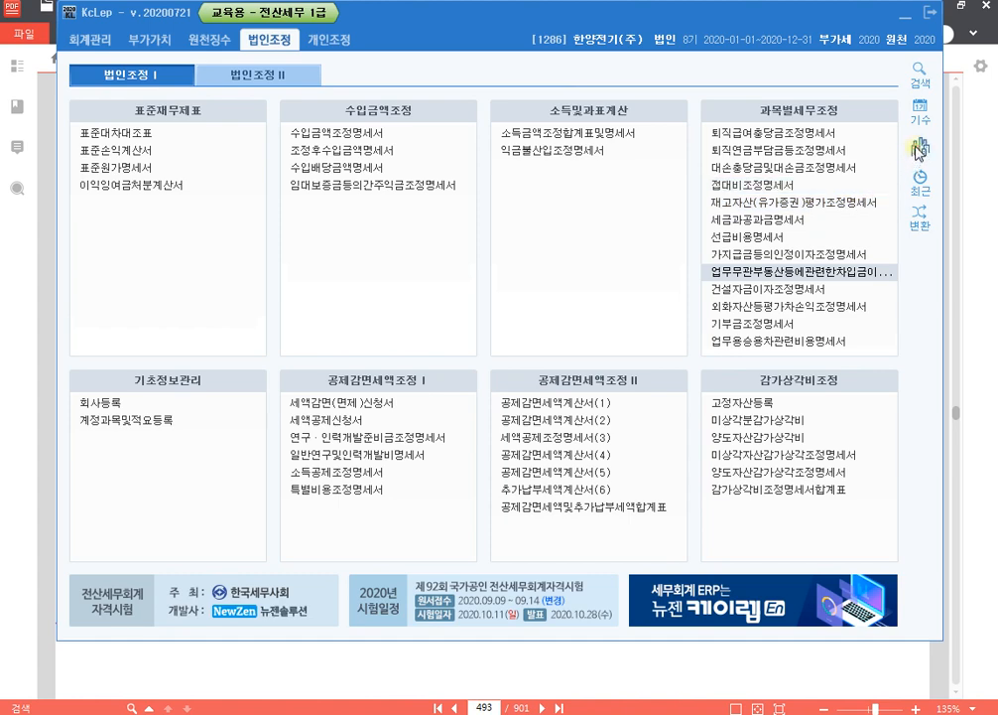
click(909, 184)
text(9200)
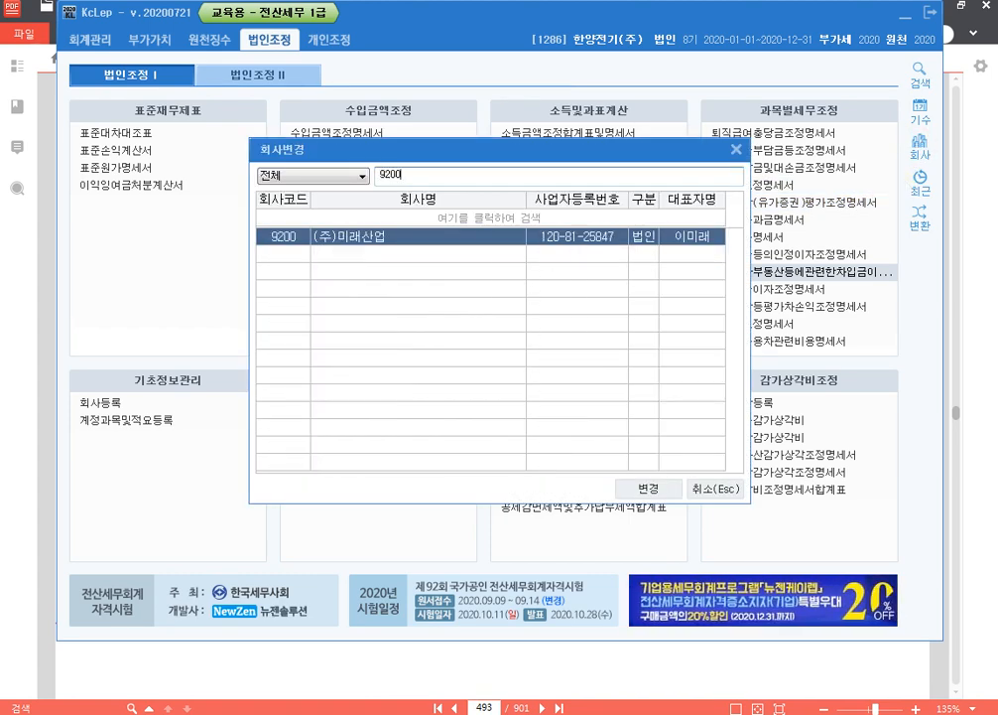
key(Return)
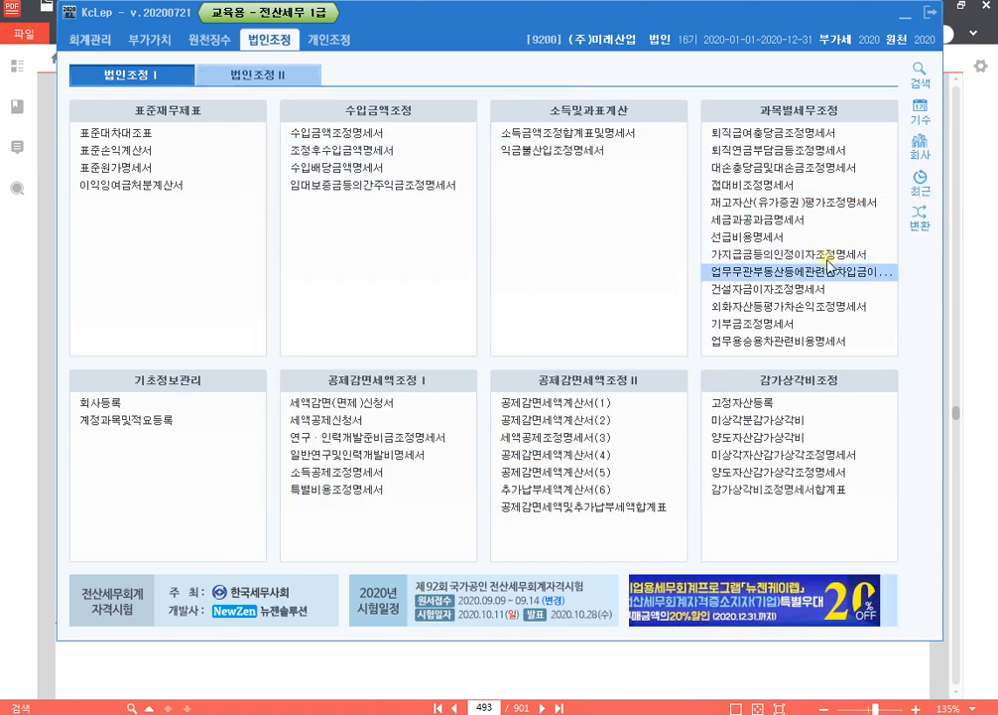
- Open 건설자금이자조정명세서 and enter 미도빌딩 신축공사 as the 건설자산명 and 국민은행 as the 대출기관명 for 특정차입금
key(ctrl)
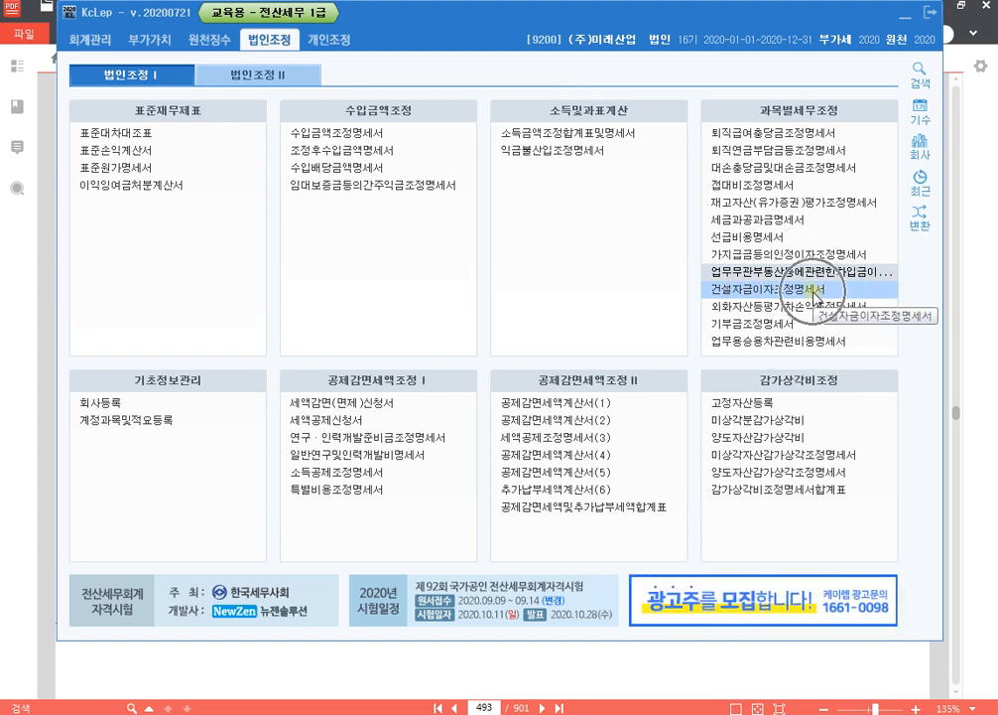
click(813, 290)
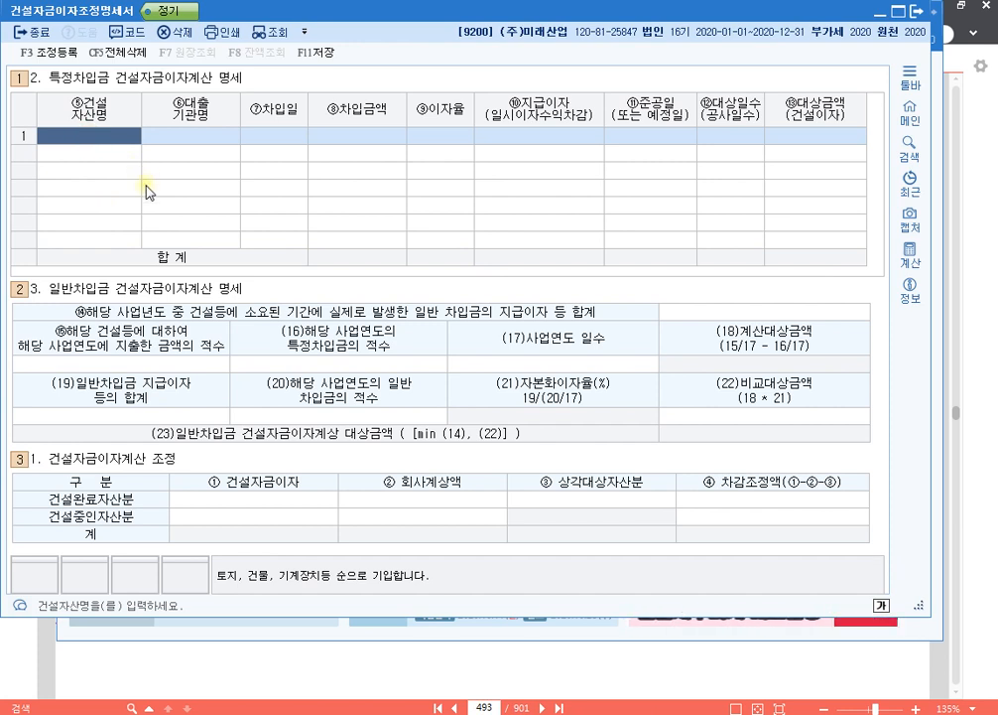
text(미)
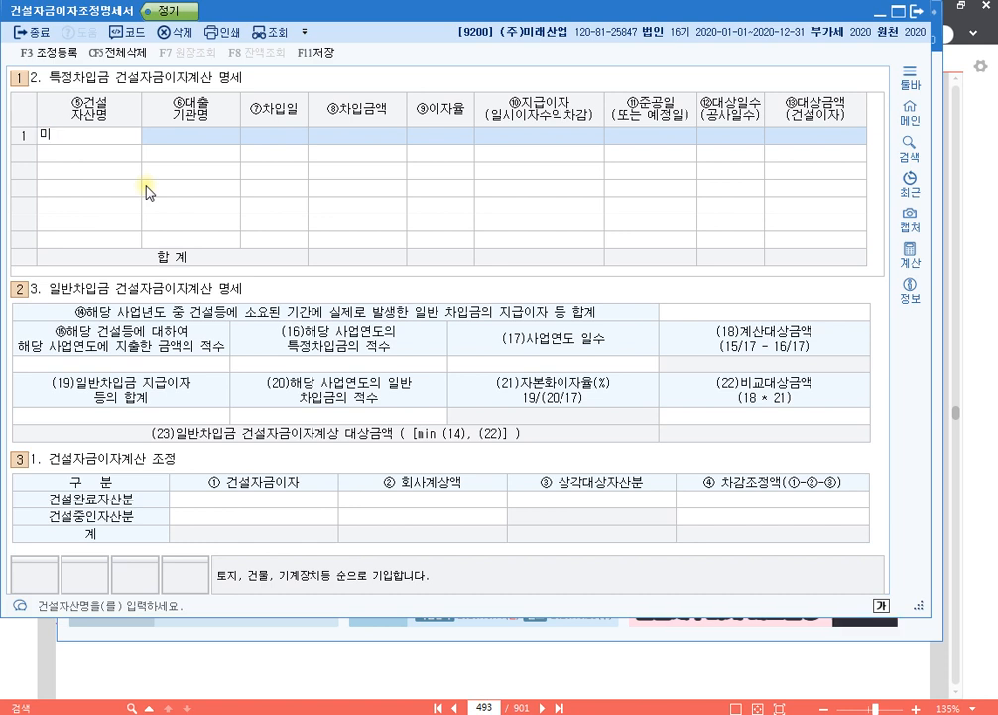
text(도빌딩 신축공사)
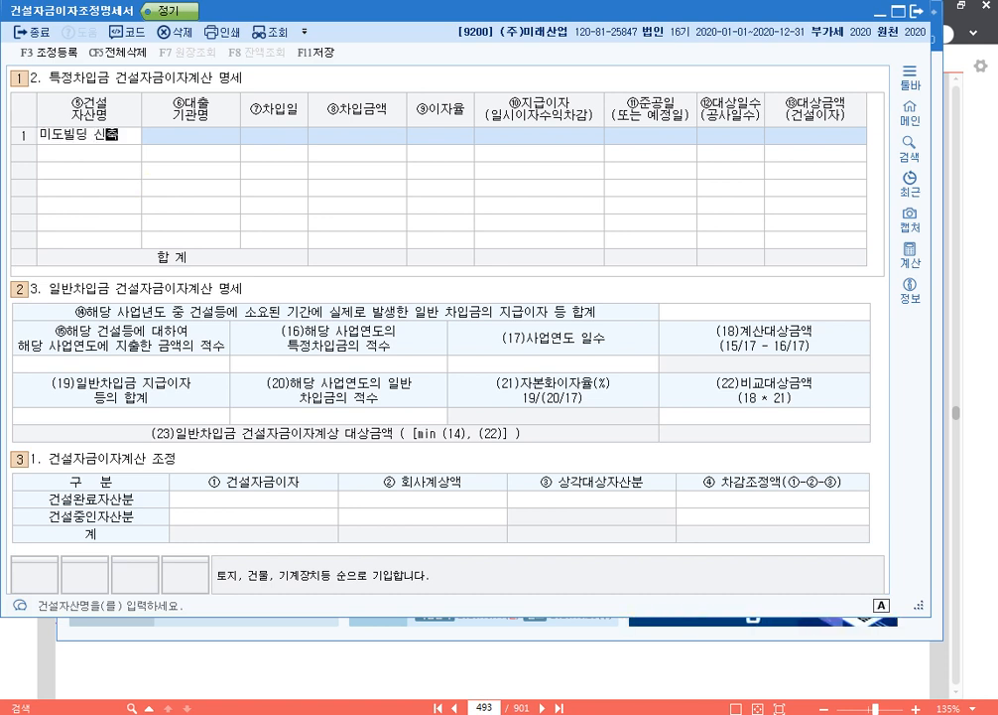
key(Return)
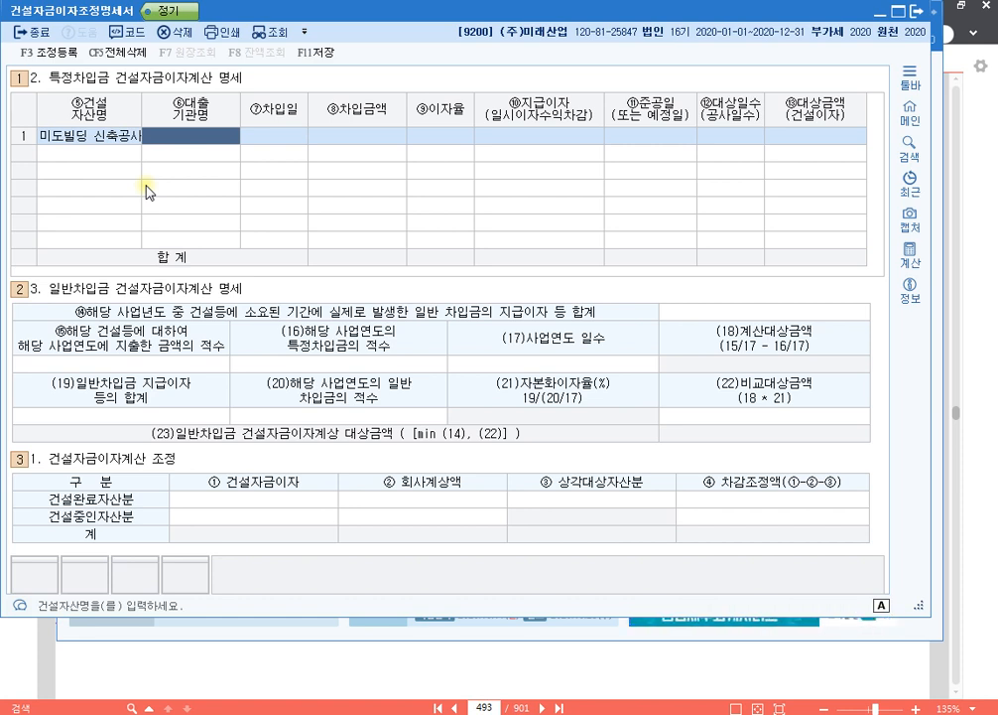
text(국민은행)
key(Return)
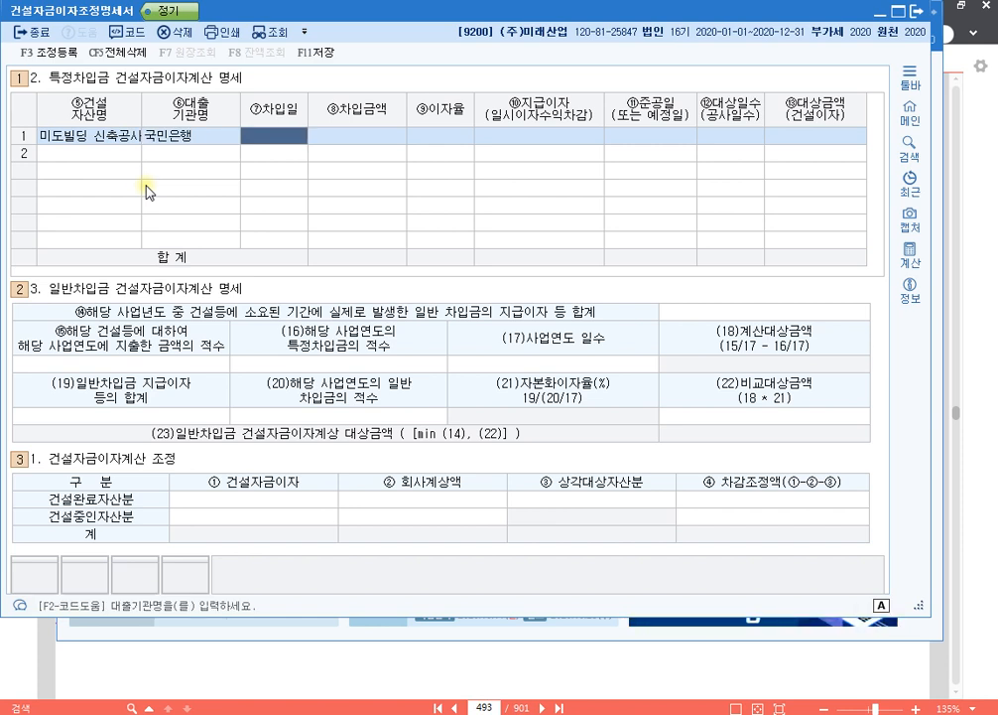
- Enter the 차입일 2020-10-01, 차입금액 40,000,000 and 이자율 3.5 for 미도빌딩 신축공사
text(20201001)
key(Return)
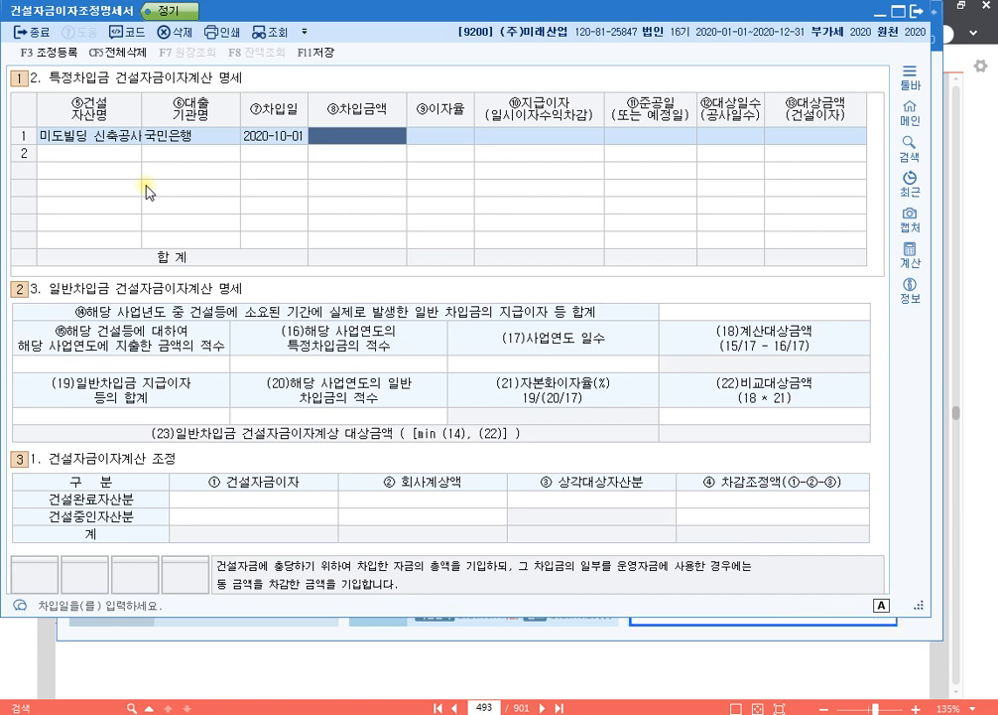
text(40000000)
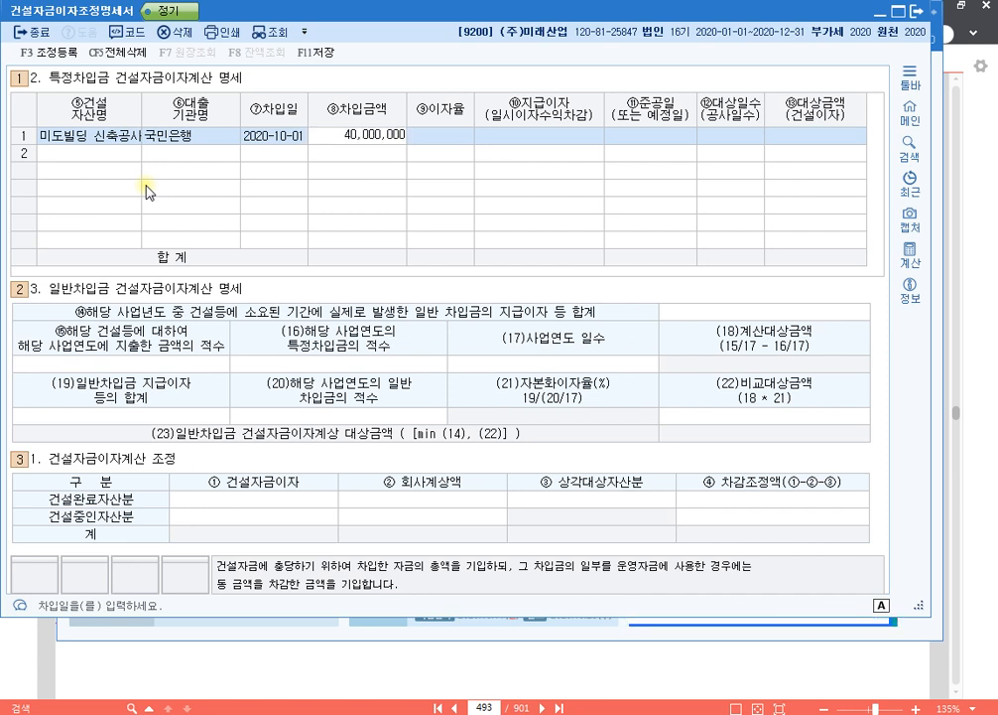
key(Return)
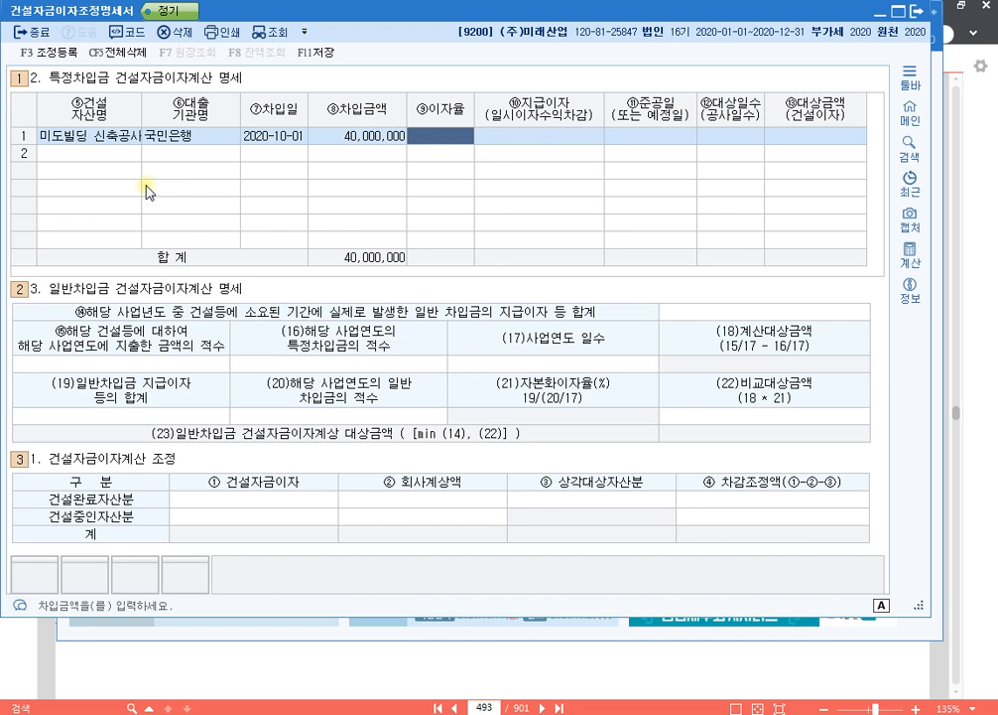
text(3.5)
key(Return)
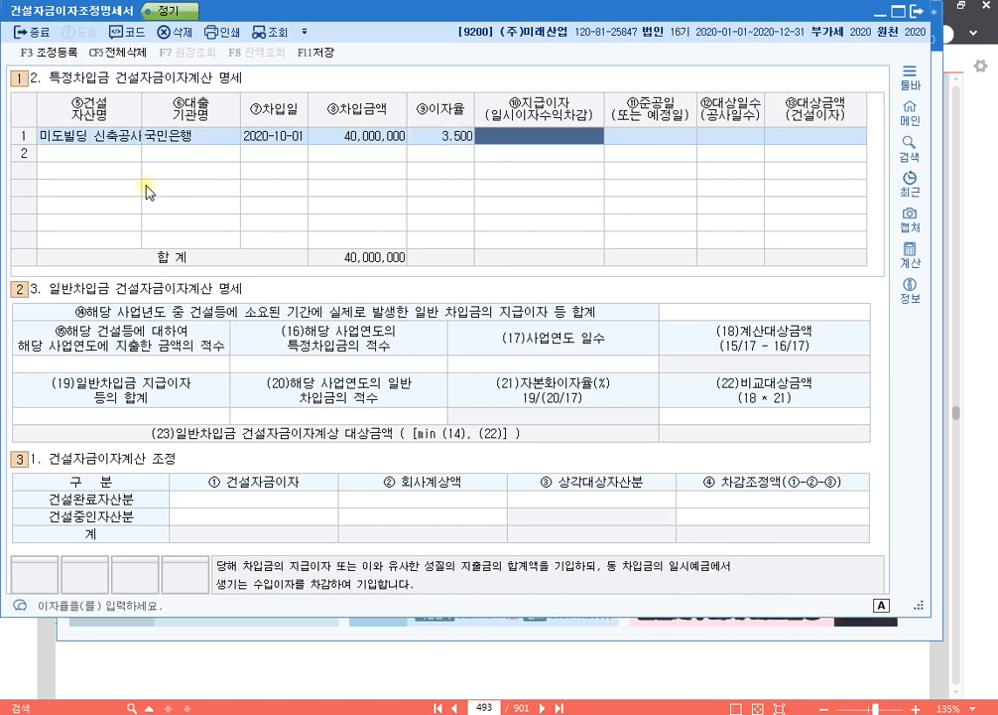
- Leave 지급이자 blank and enter the 준공일 2021-06-30 and 대상일수 92 for 미도빌딩 신축공사
key(Return)
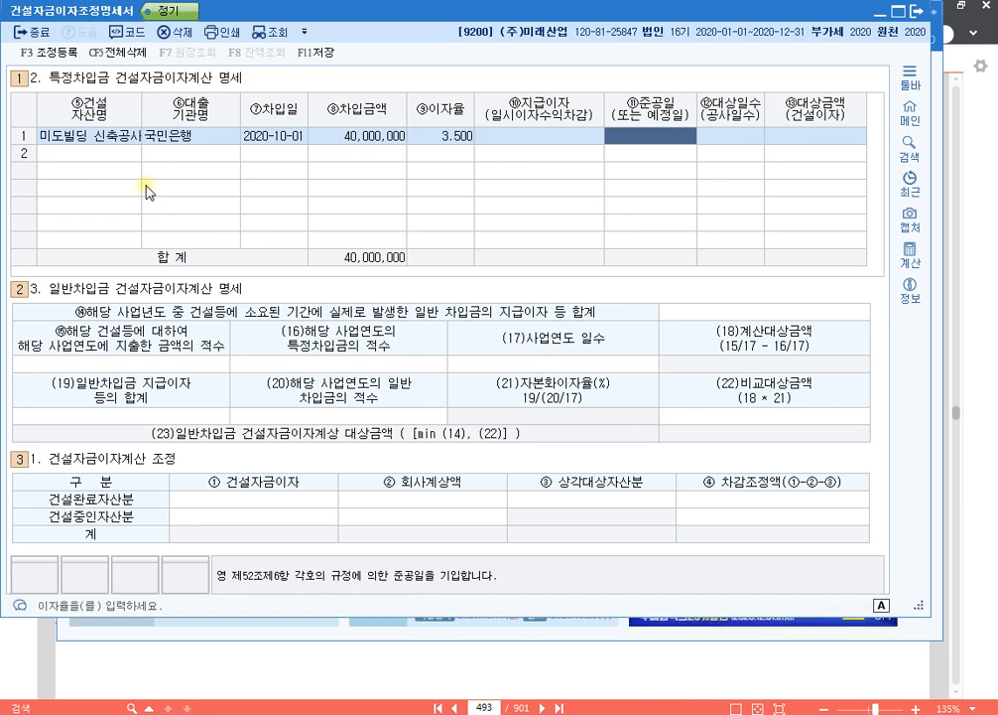
text(2021-06-30)
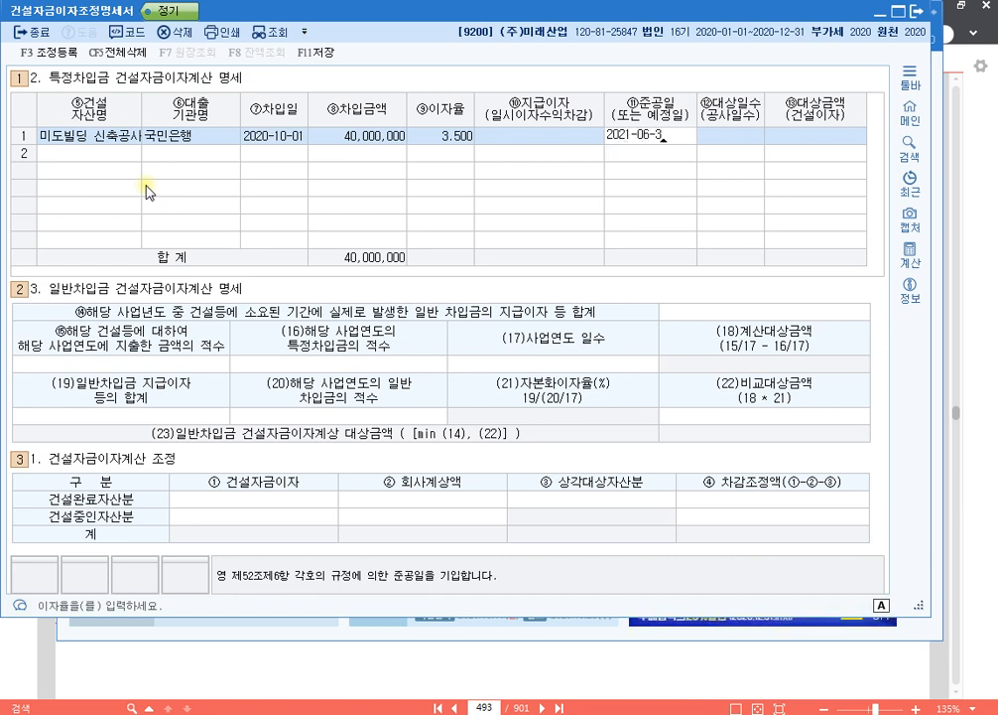
key(Return)
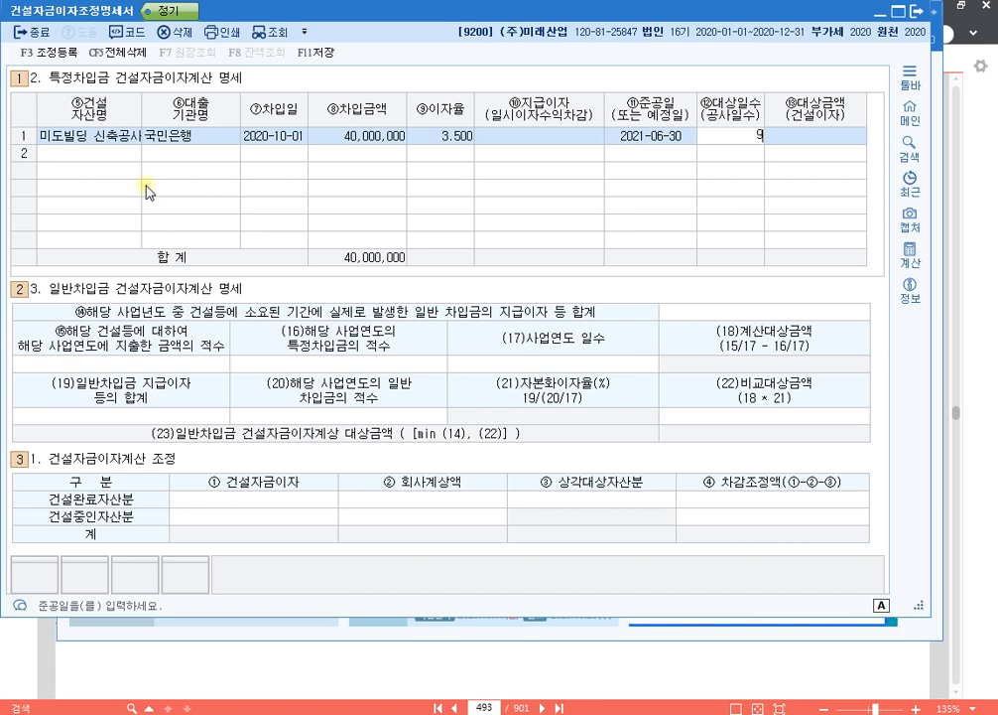
text(92)
key(Return)
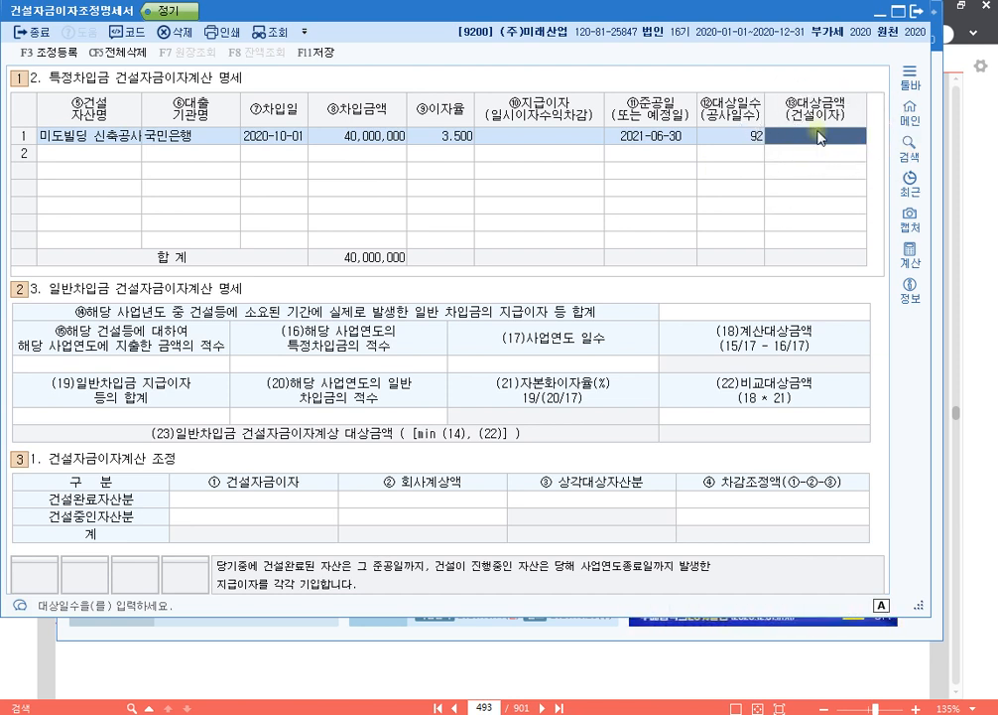
- Open the calculator, move it clear of the loan entries and set its decimal handling to 3자리
click(910, 256)
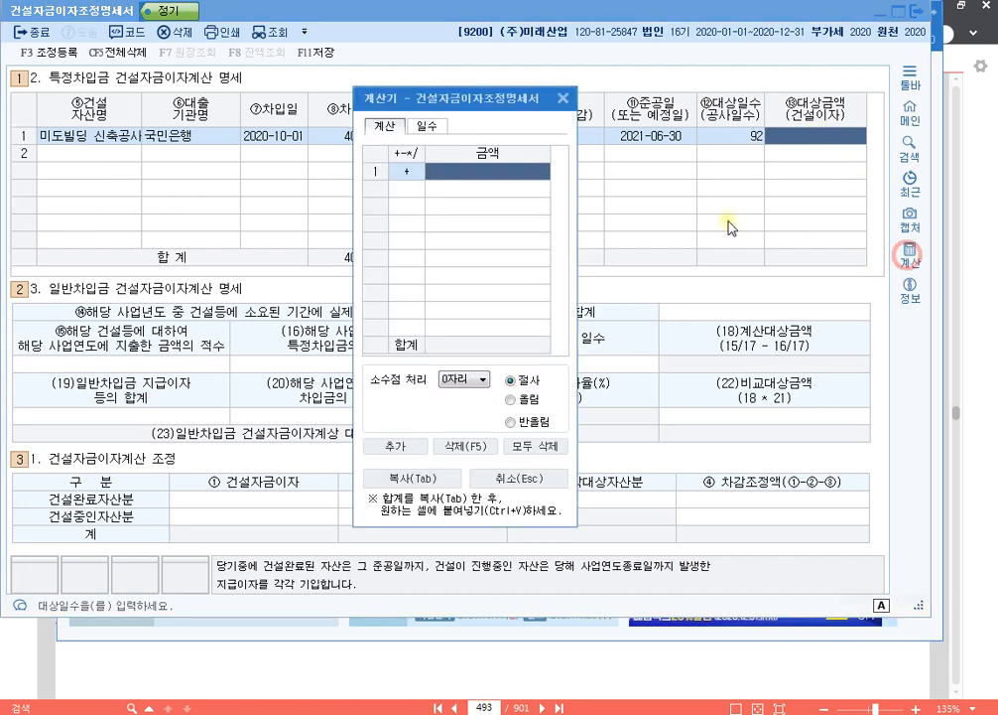
drag(452, 109, 375, 187)
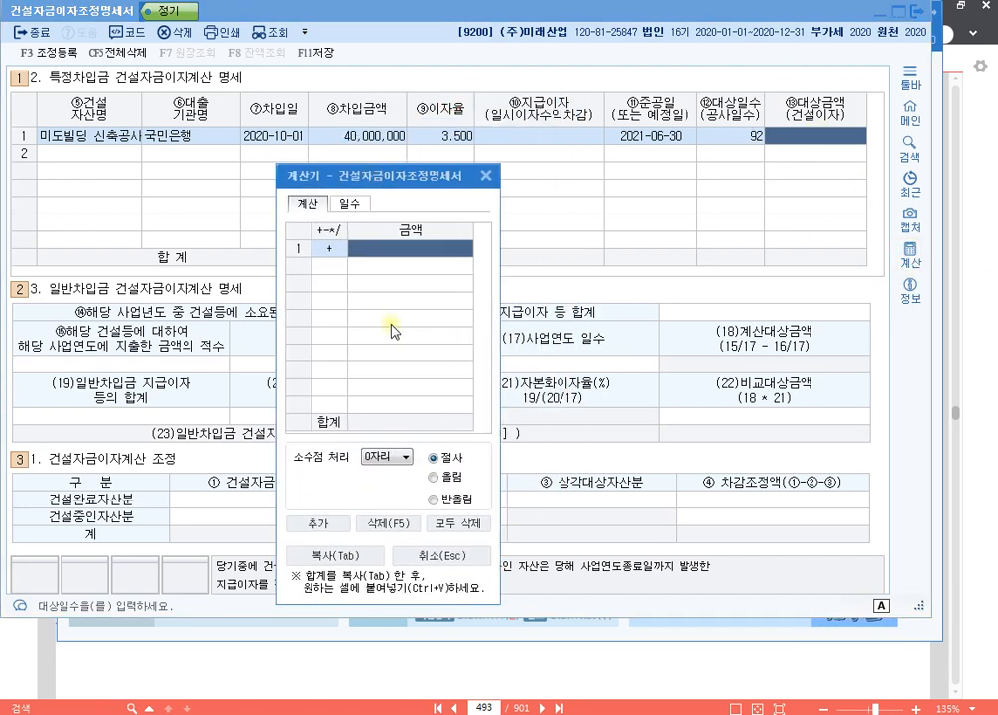
click(393, 455)
click(382, 502)
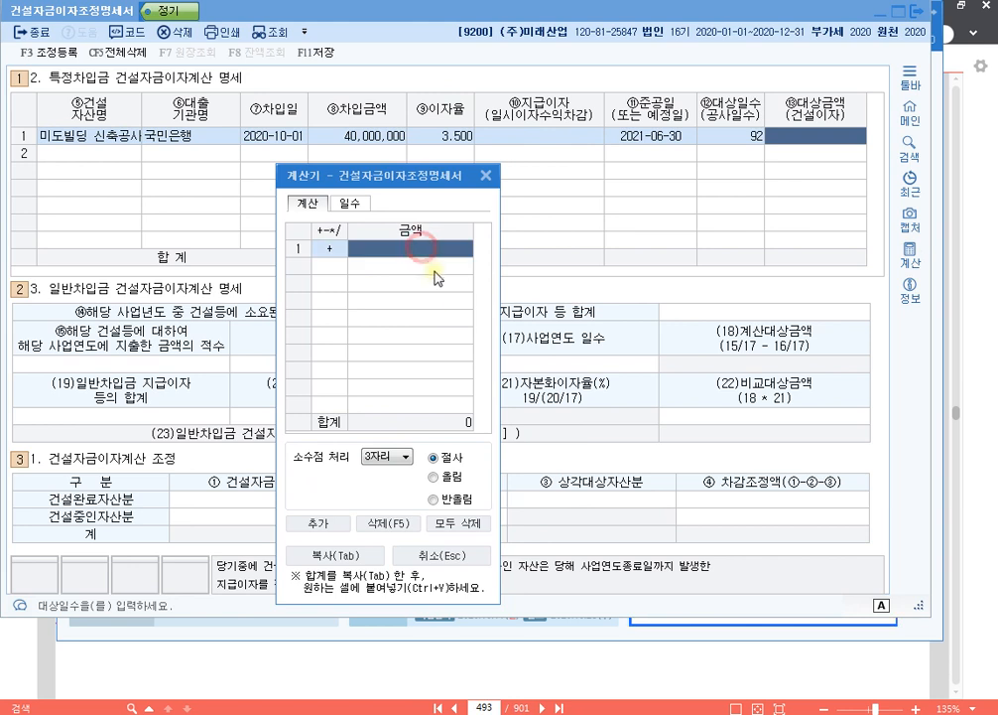
- Enter 40,000,000 in the calculator and multiply it by 0.035
text(40,000)
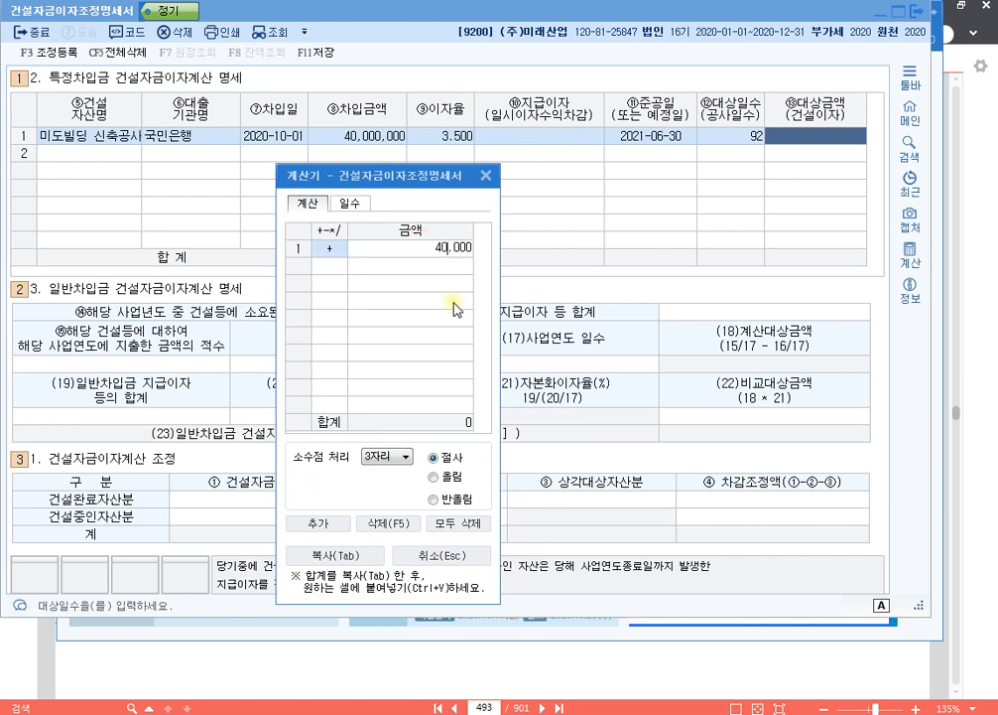
text(,000)
key(Return)
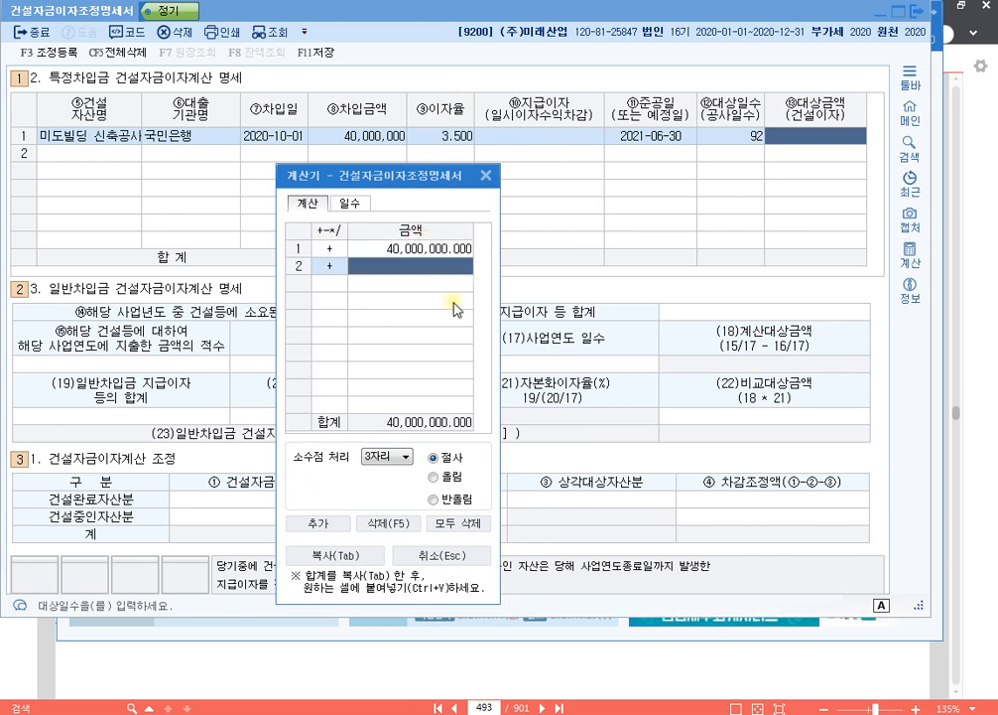
key(Left)
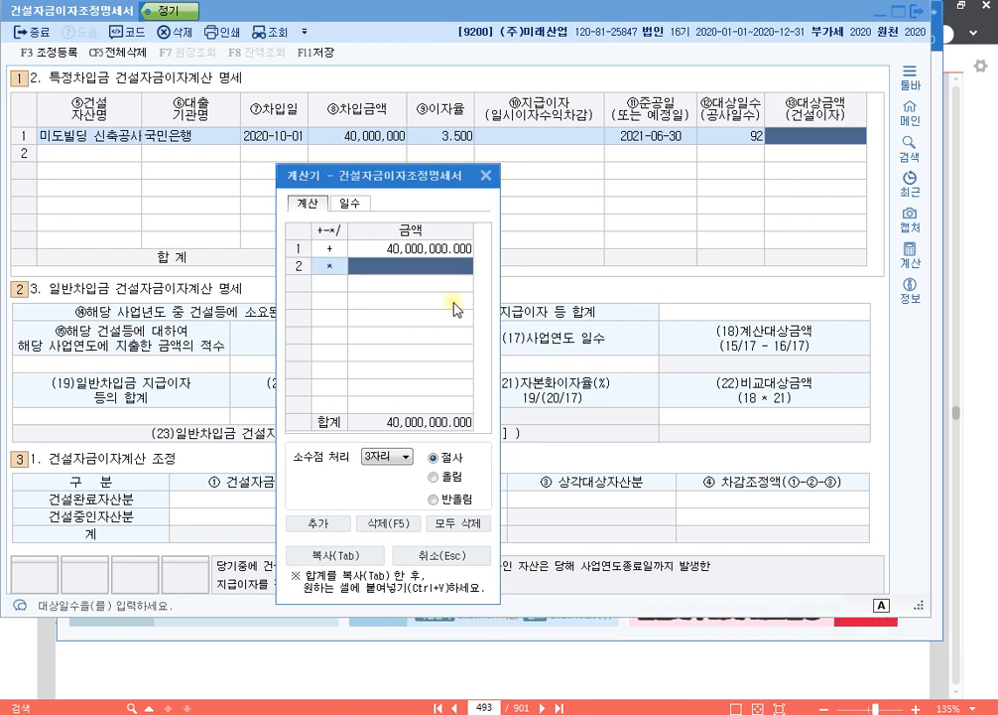
text(*)
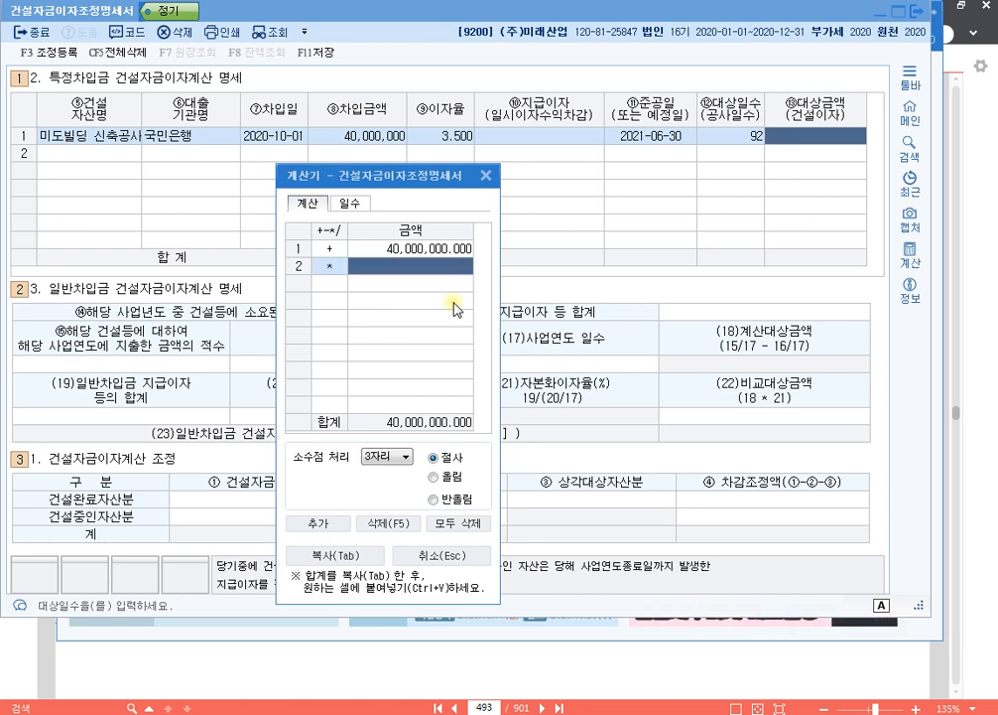
text(0.03)
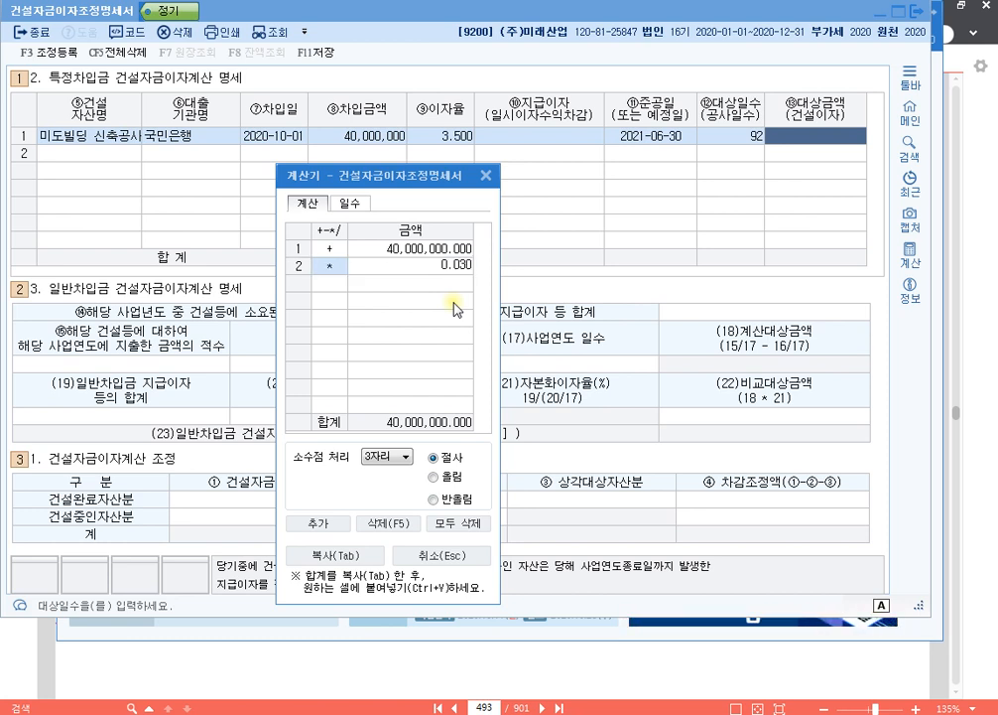
text(5)
key(Return)
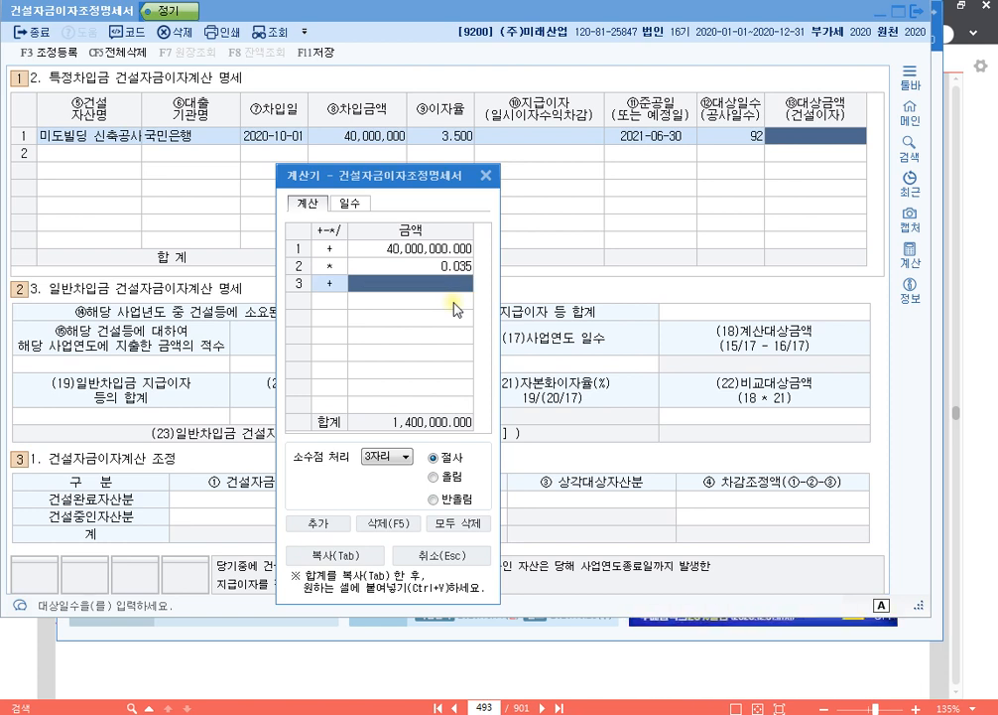
- Multiply the calculator amount by 92, divide it by 365 and frame the total's digits before the decimal point
text(*)
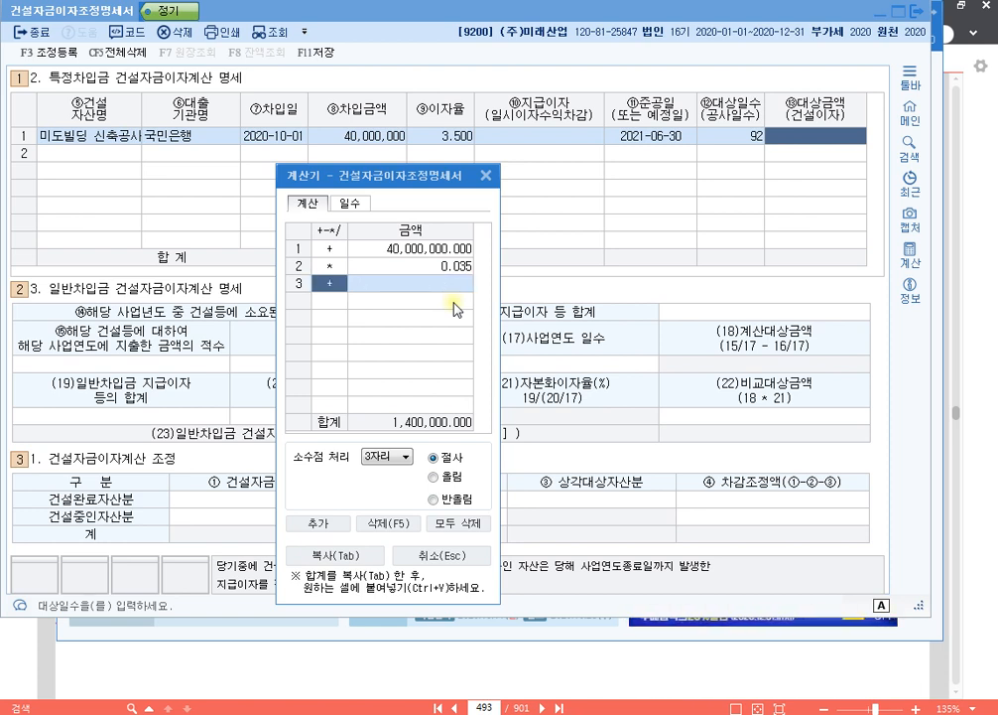
text(92)
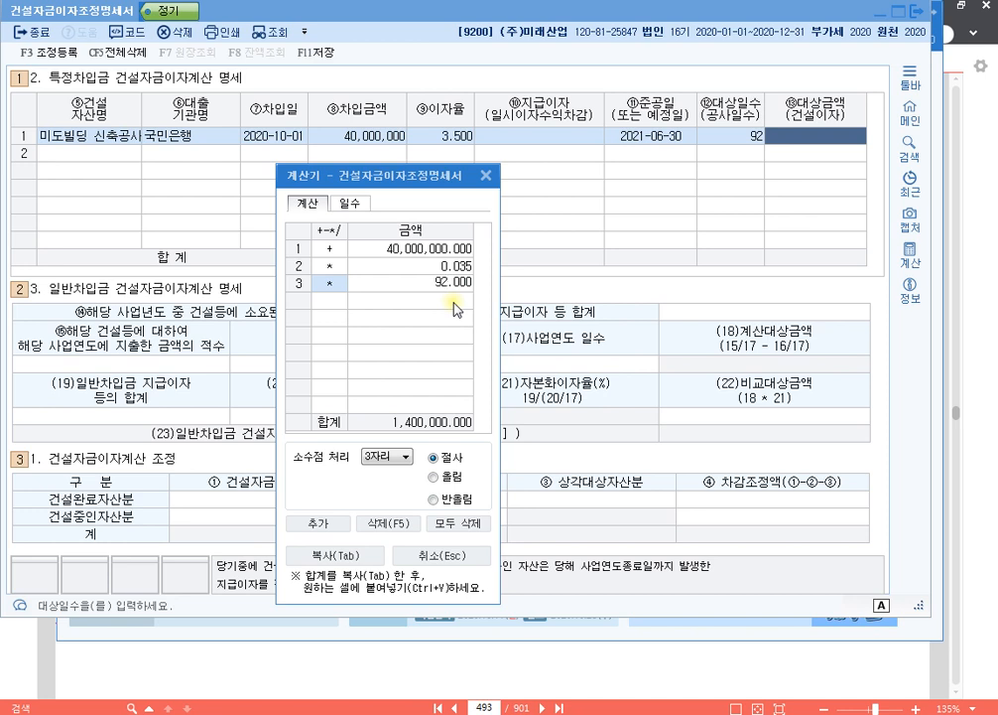
key(Return)
text(/)
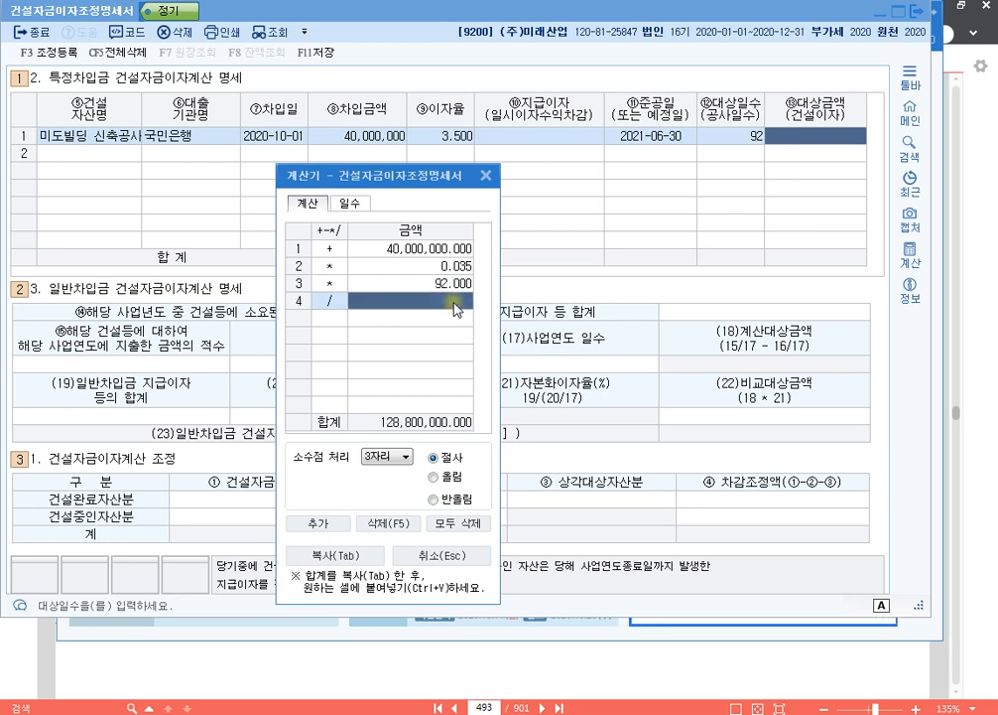
text(3)
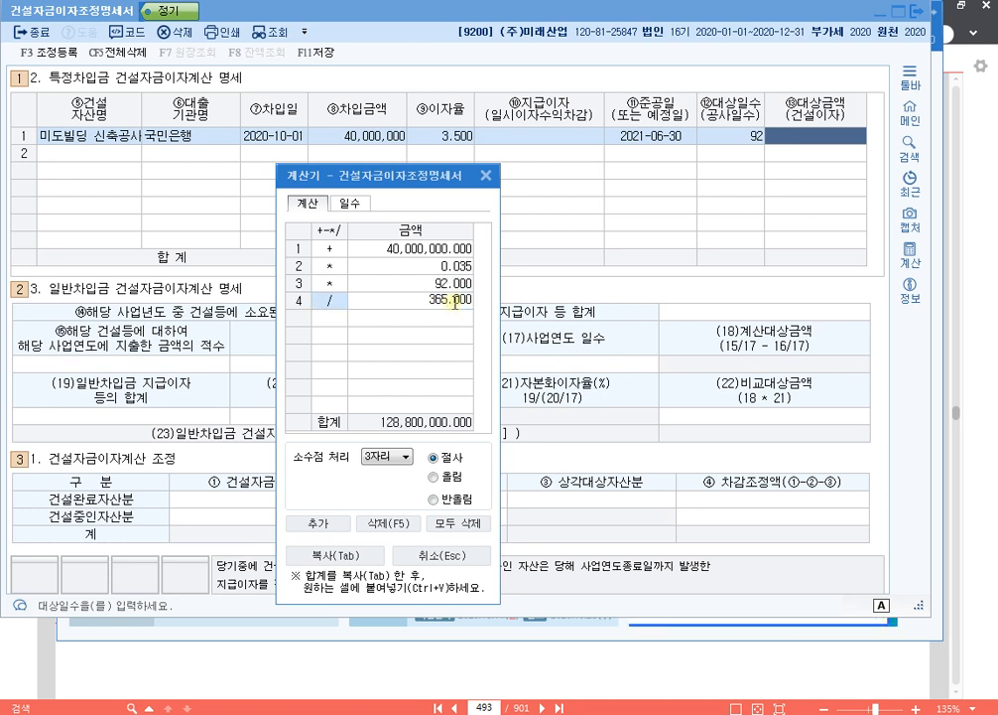
text(65)
key(Return)
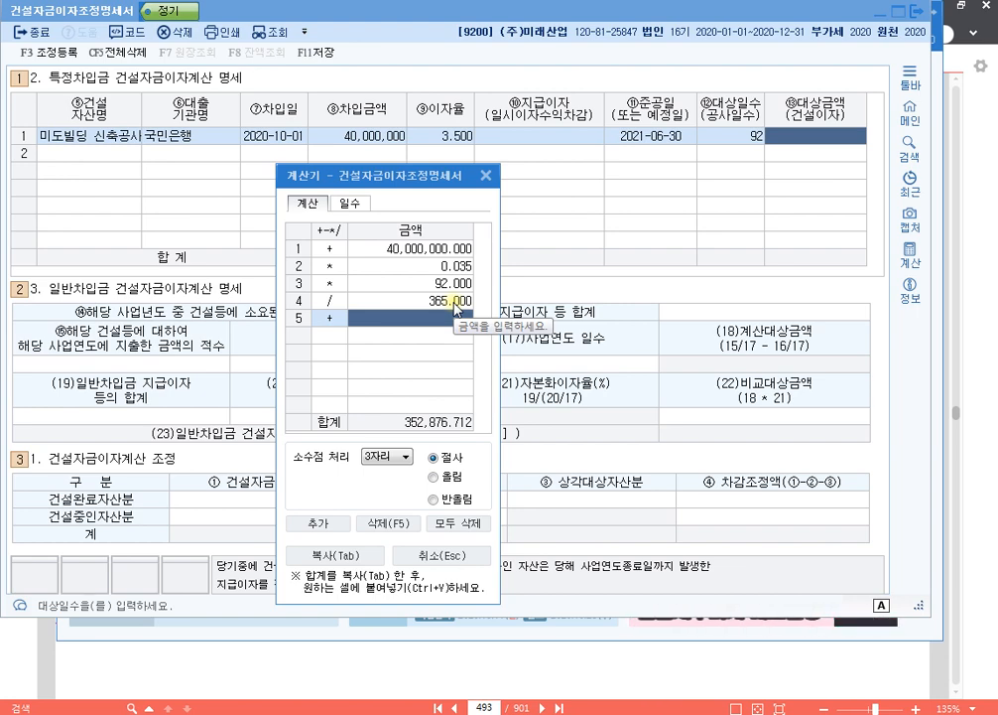
key(F12)
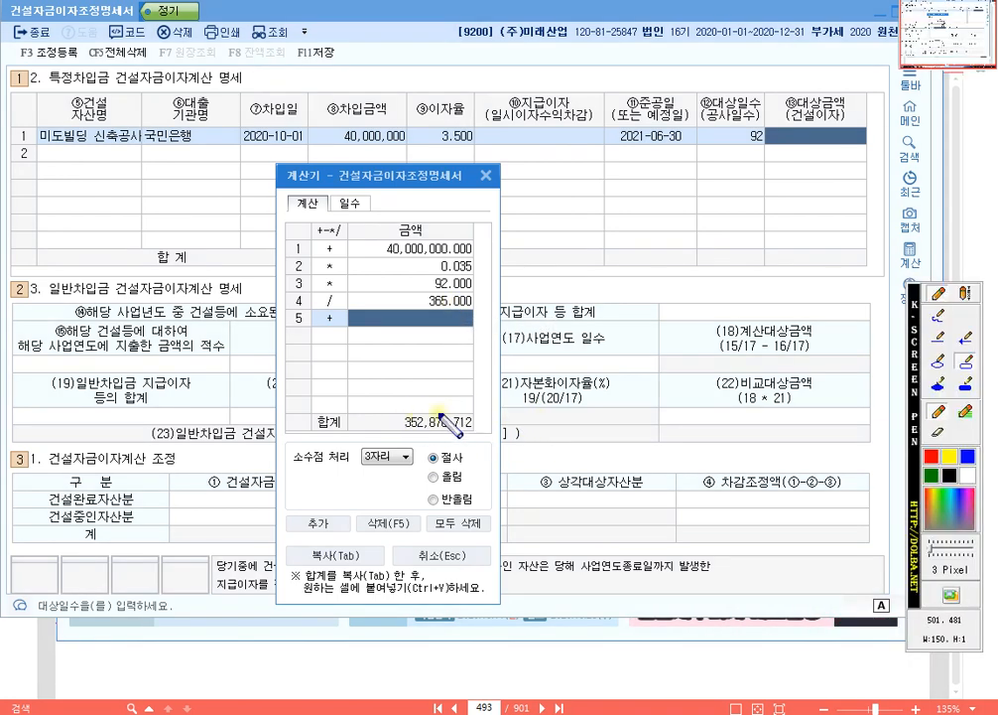
drag(400, 408, 452, 433)
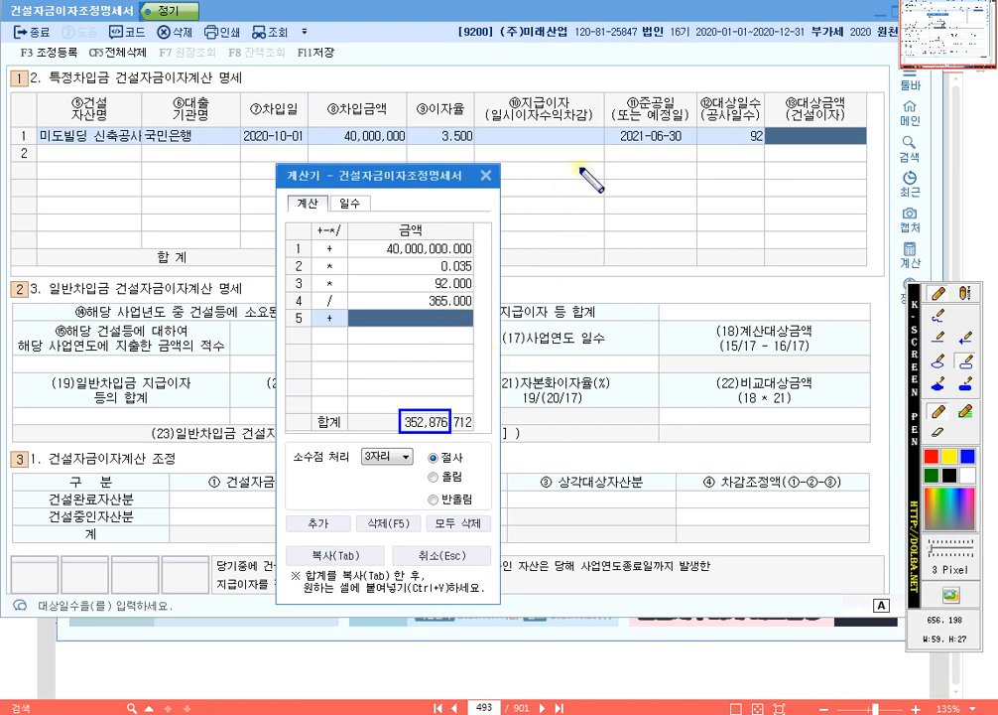
- Enter 352,876 as the 대상금액(건설이자) for 미도빌딩 신축공사 and close the calculator
click(814, 141)
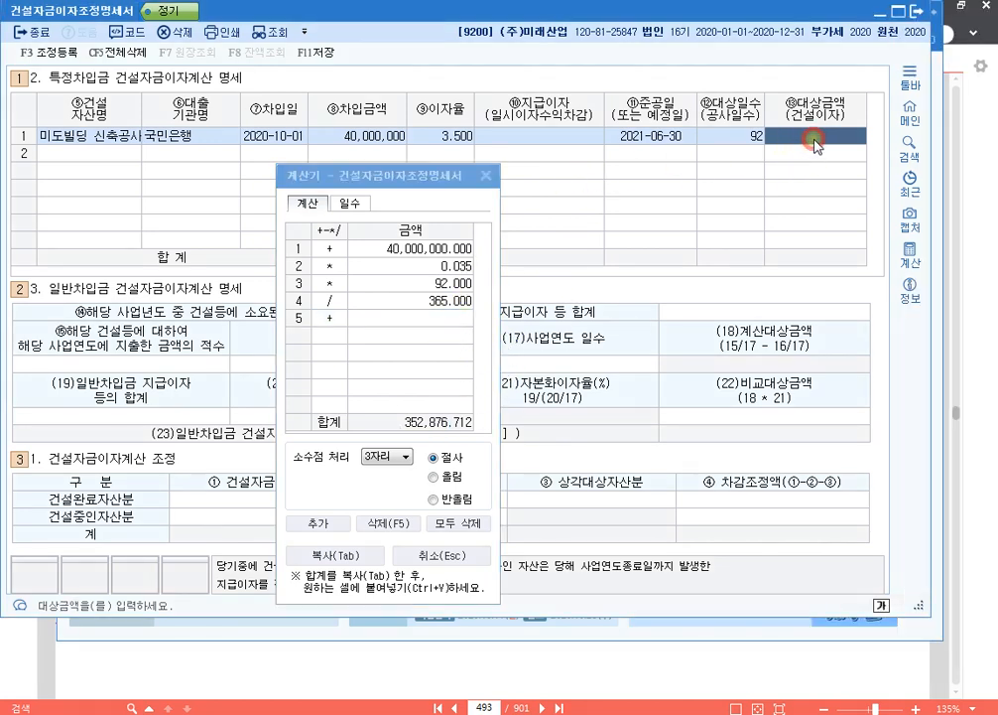
text(35)
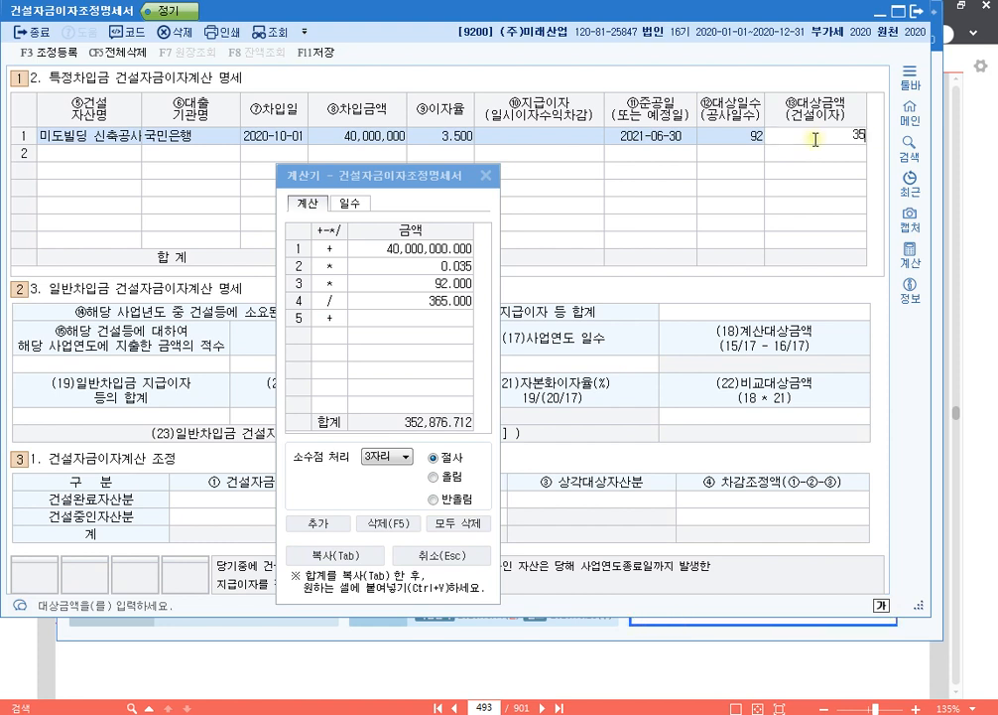
text(28876)
key(Return)
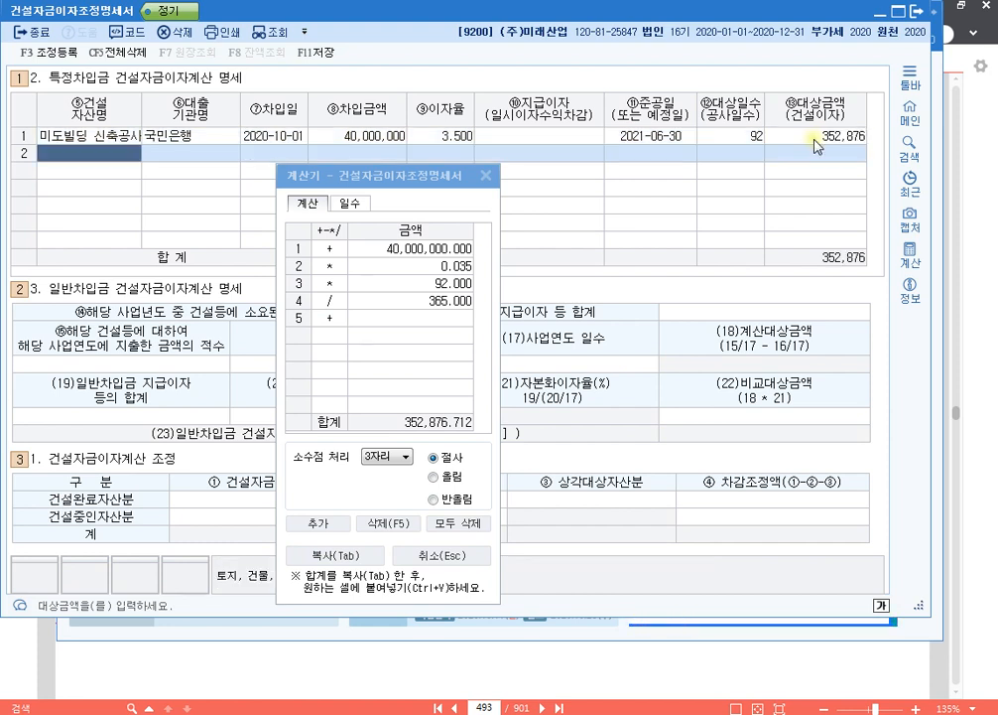
click(814, 141)
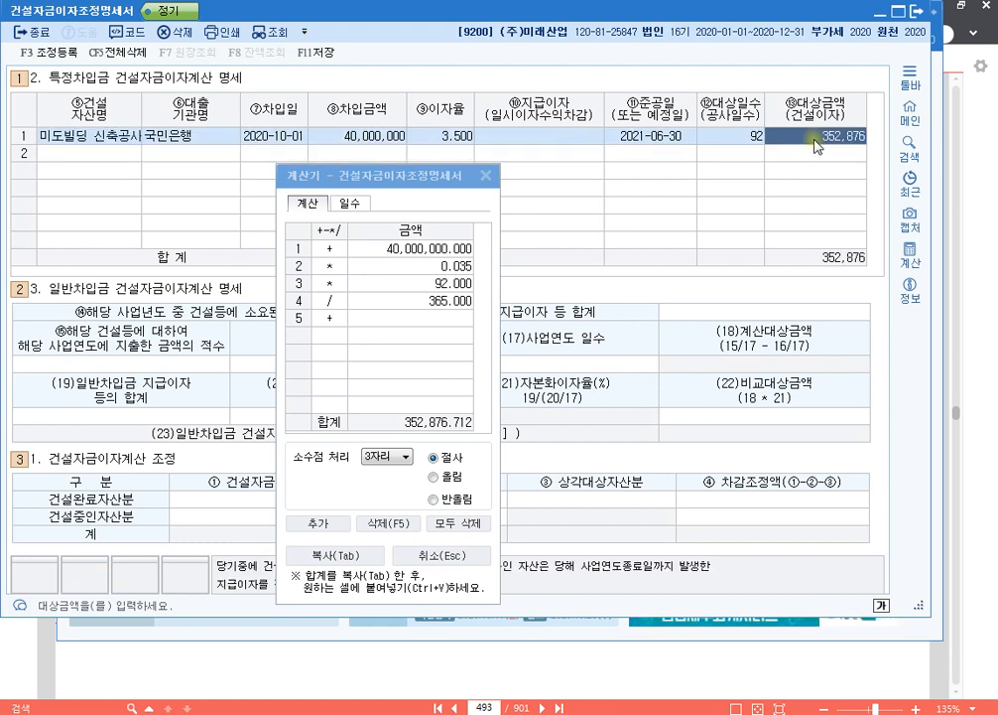
click(485, 174)
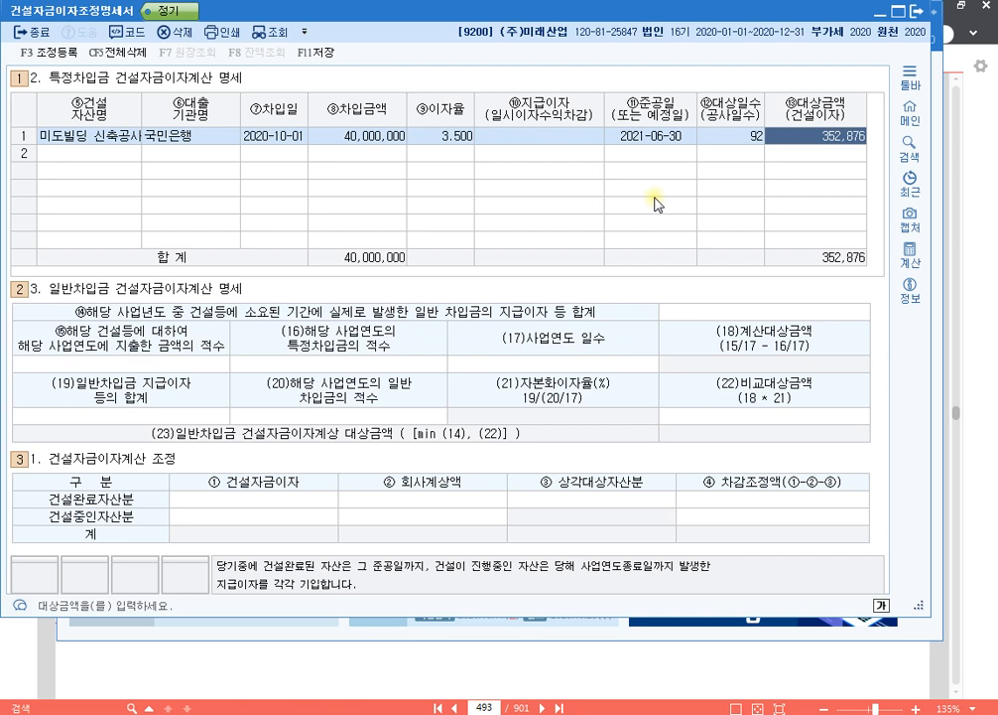
- Write the on-screen note "회계사회 : 352,876 - 50,000 = 302,876" below the 미도빌딩 신축공사 row with the screen pen
click(571, 134)
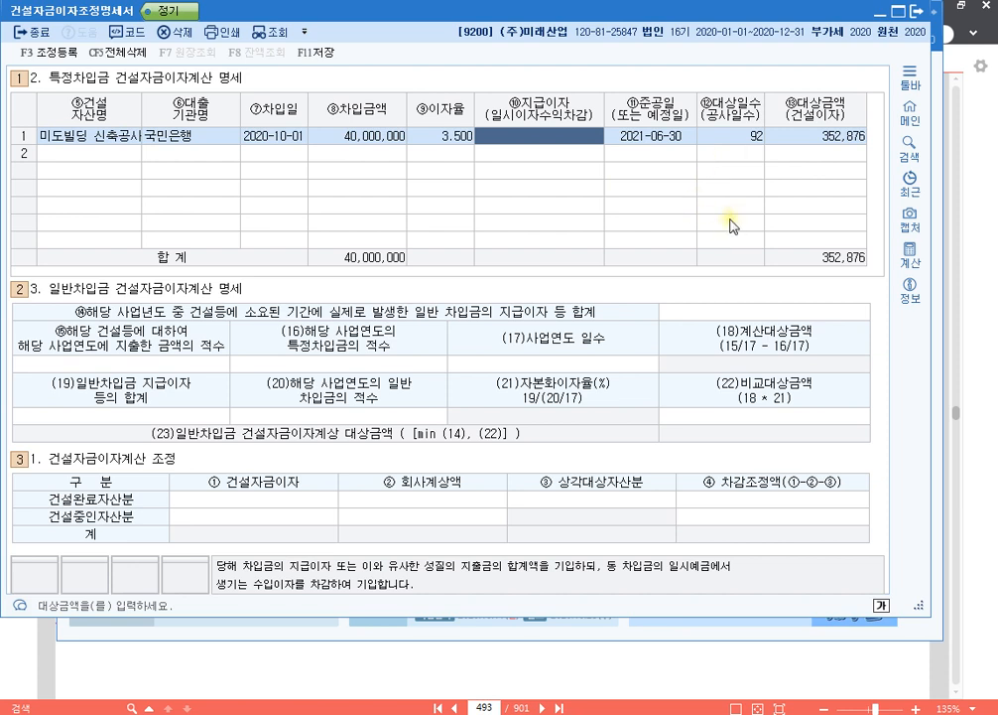
key(ctrl+F1)
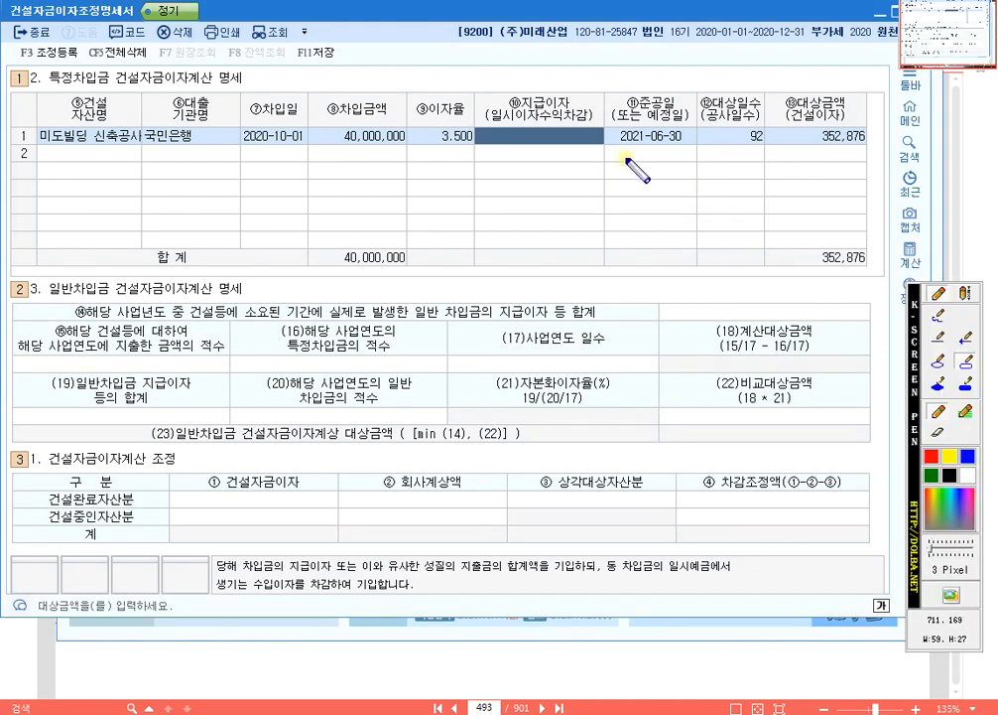
click(965, 293)
click(355, 183)
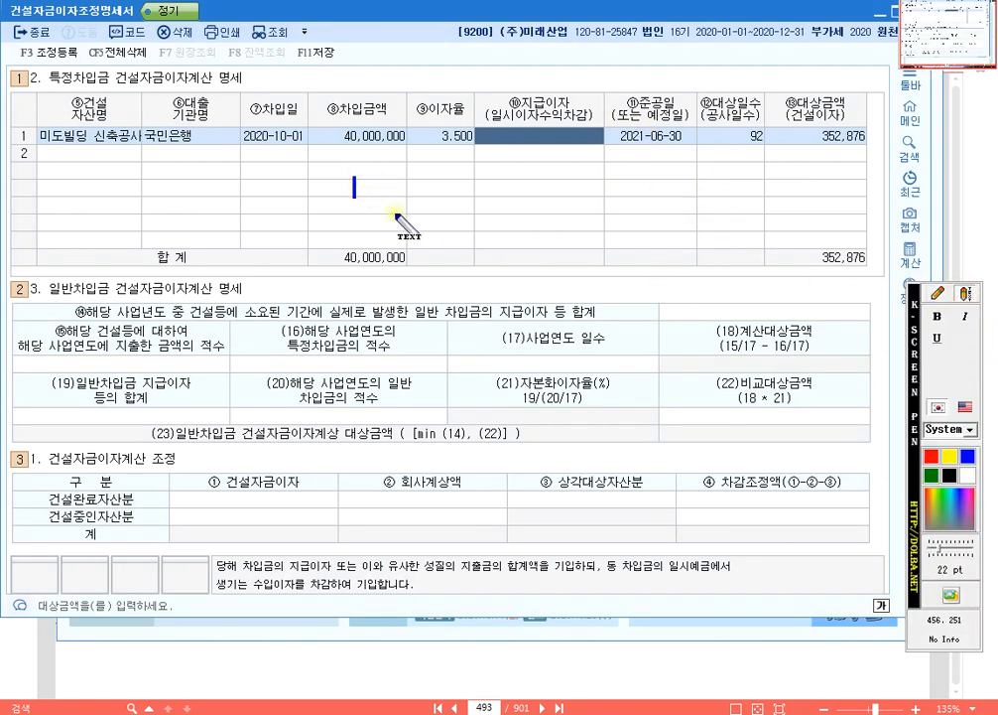
text(회계사오)
key(BackSpace)
key(BackSpace)
text(회 )
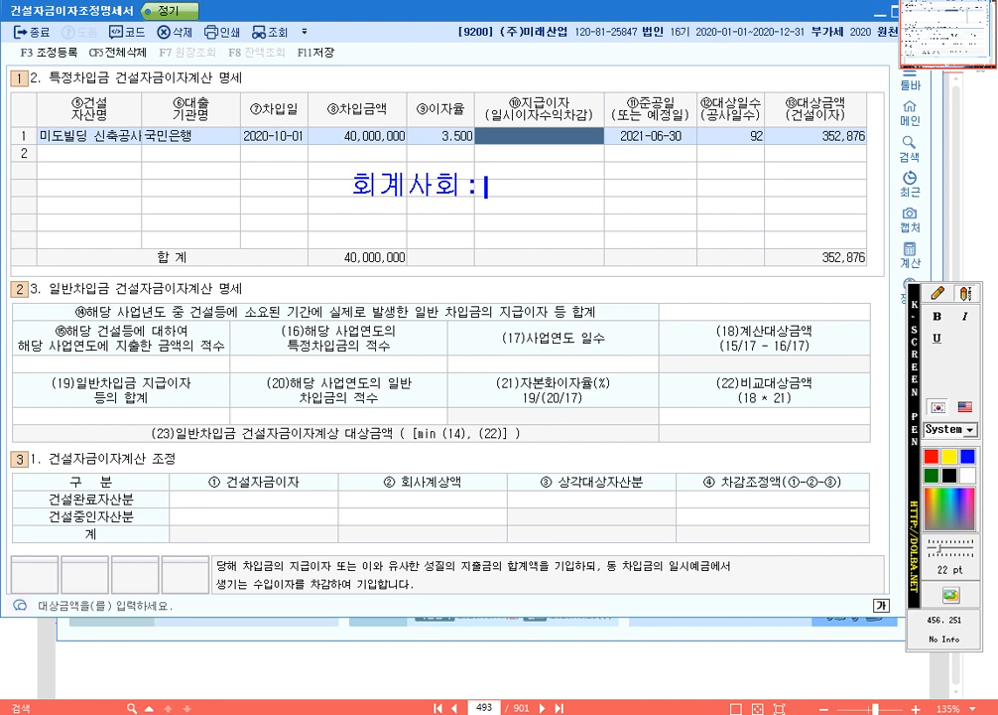
text(: 352,876 -)
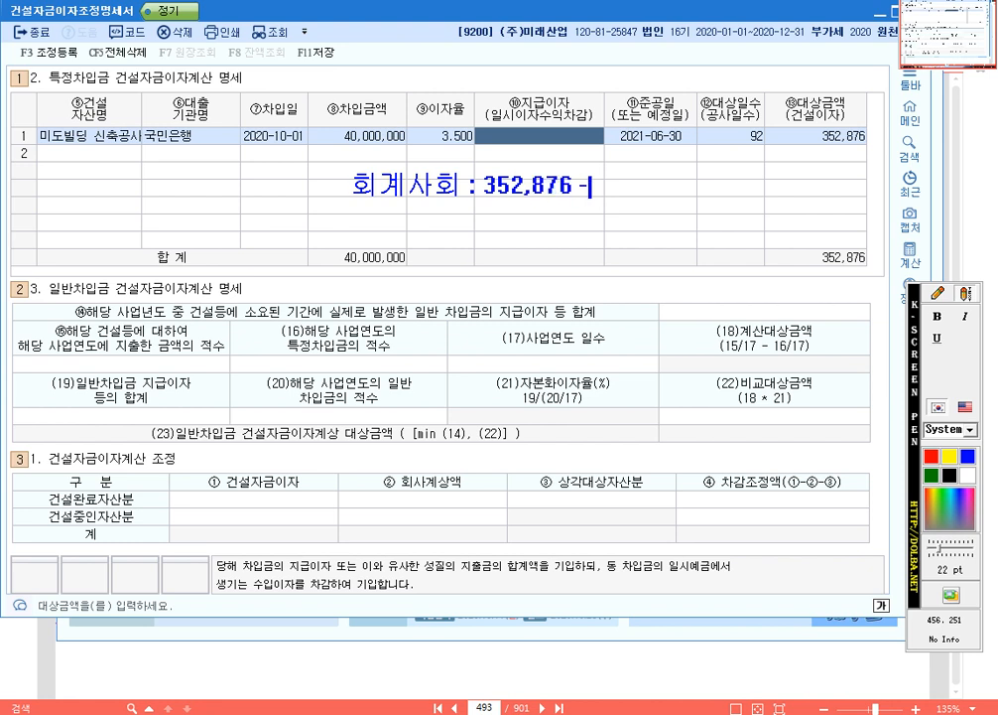
text( 50,000 = )
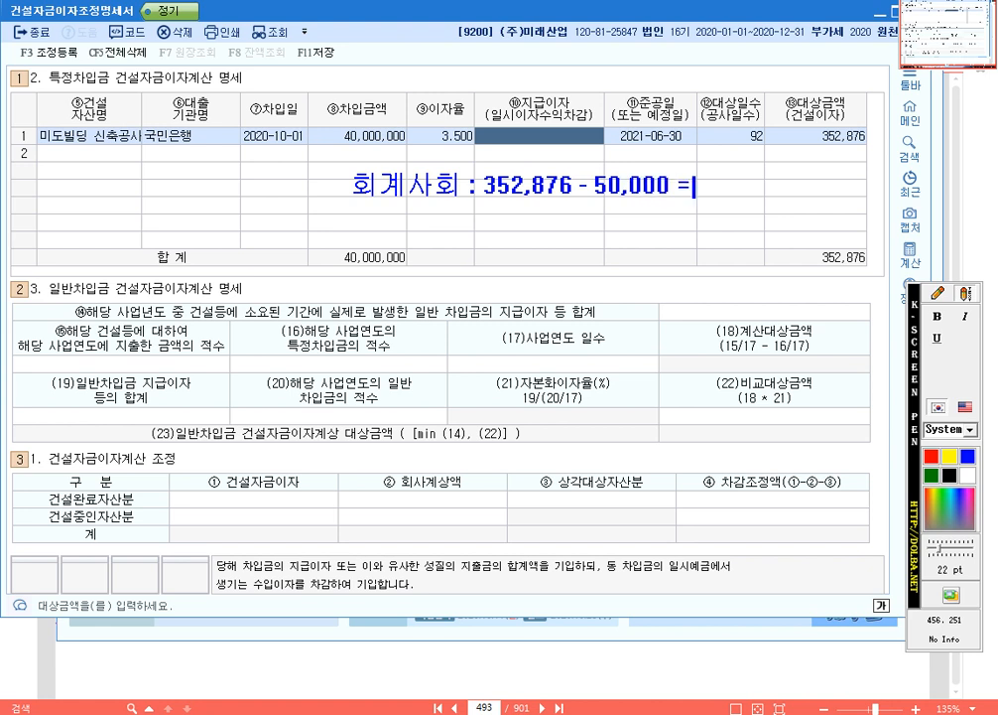
text(30)
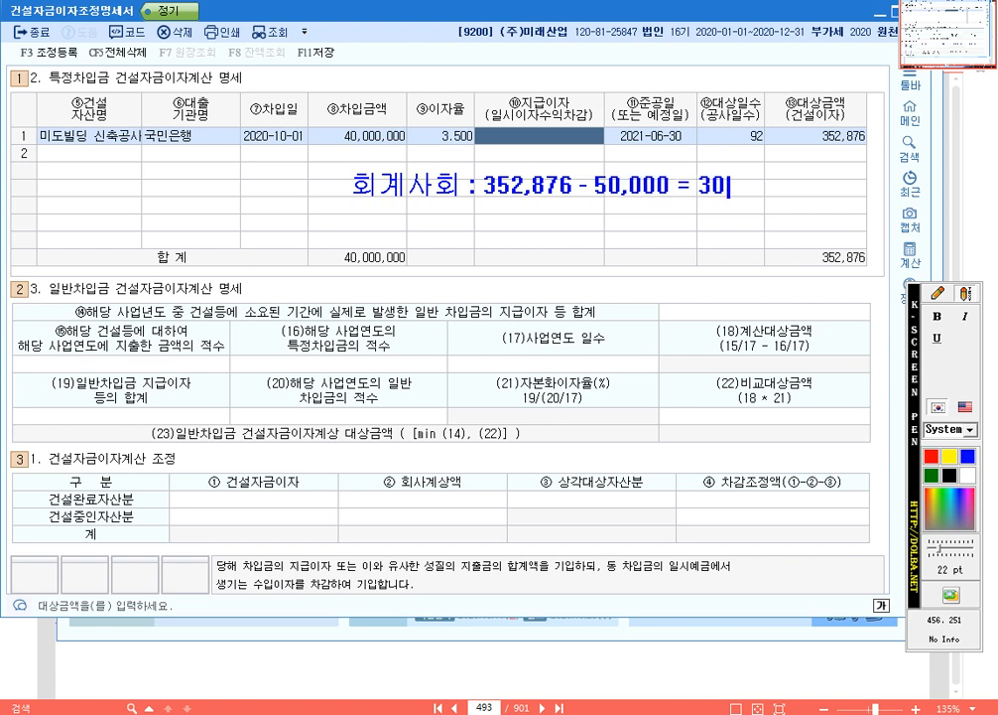
text(2,876)
key(Return)
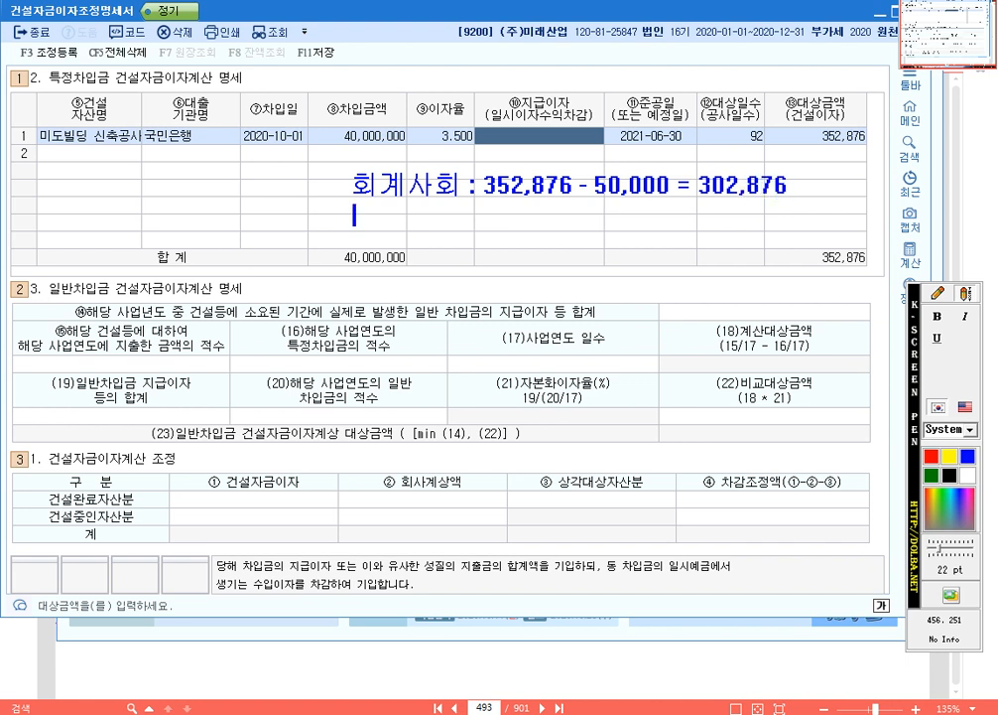
- Add a second note line reading "세무사회 : 50,000" beneath the 회계사회 calculation
text(세무상)
key(BackSpace)
text(회)
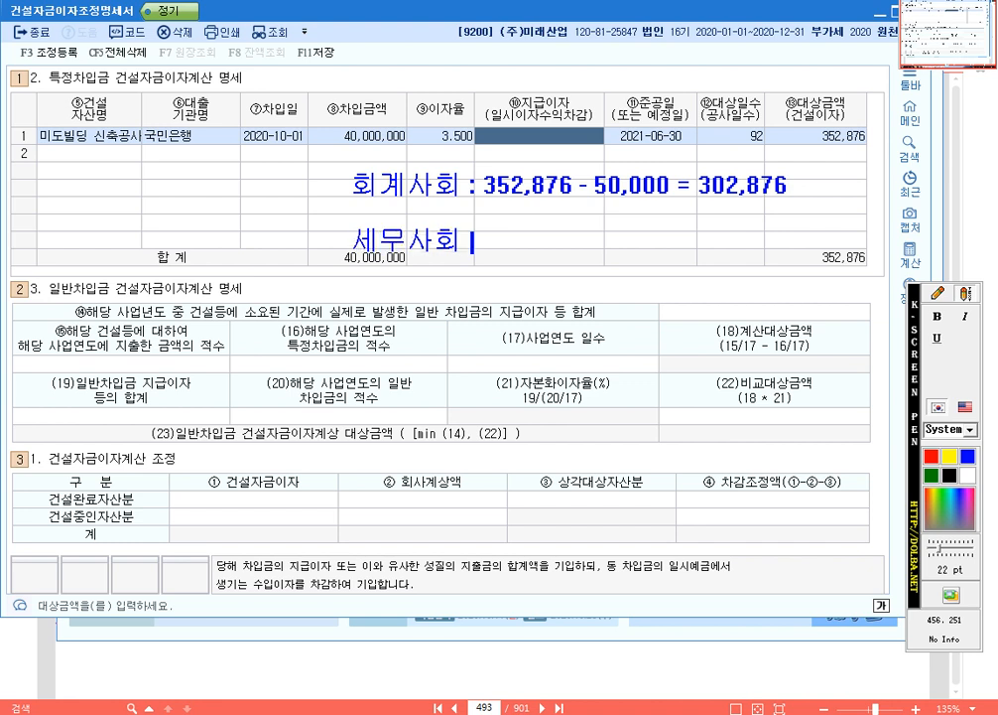
text( : 50,000)
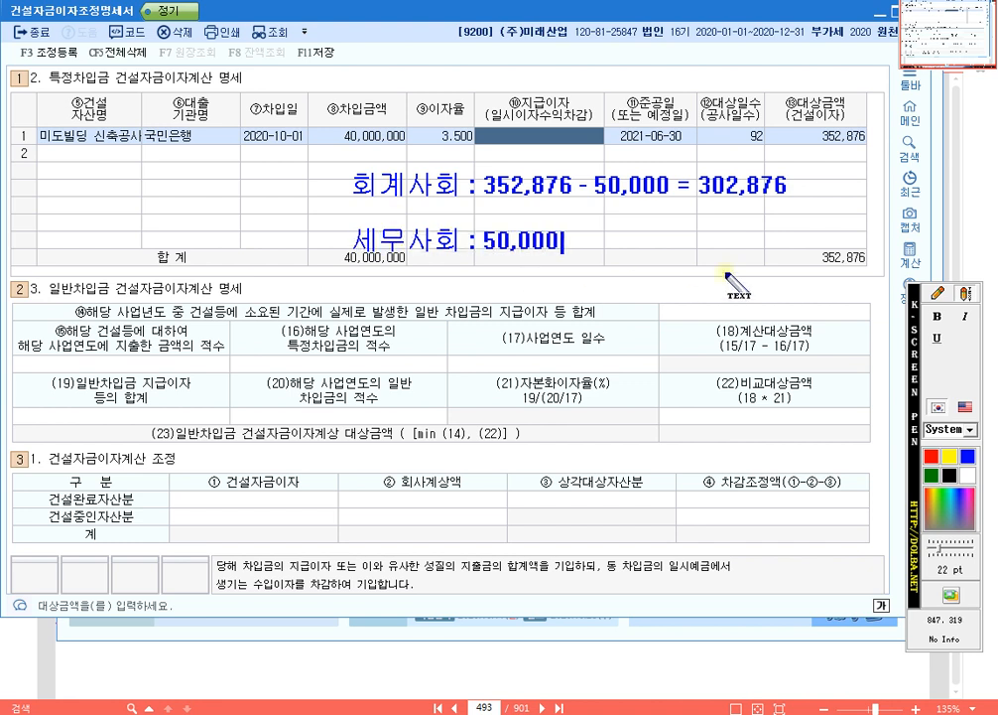
- Draw rectangles around 302,876 in the 회계사회 note and 50,000 in the 세무사회 note
click(940, 295)
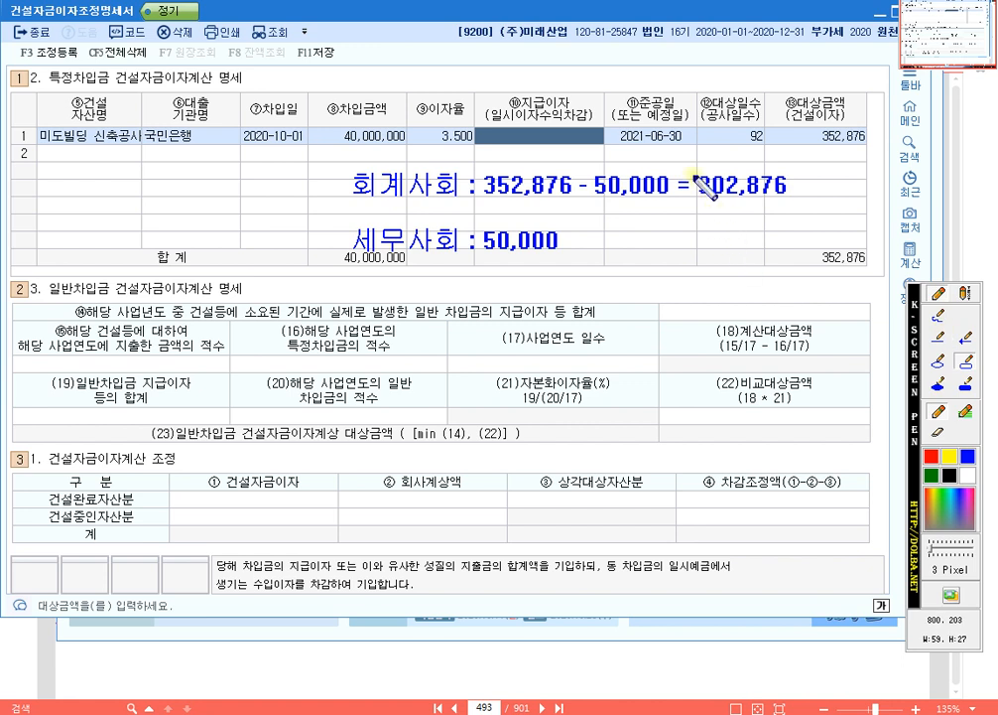
mouse_move(692, 166)
mouse_down()
mouse_move(726, 208)
mouse_move(796, 202)
mouse_up()
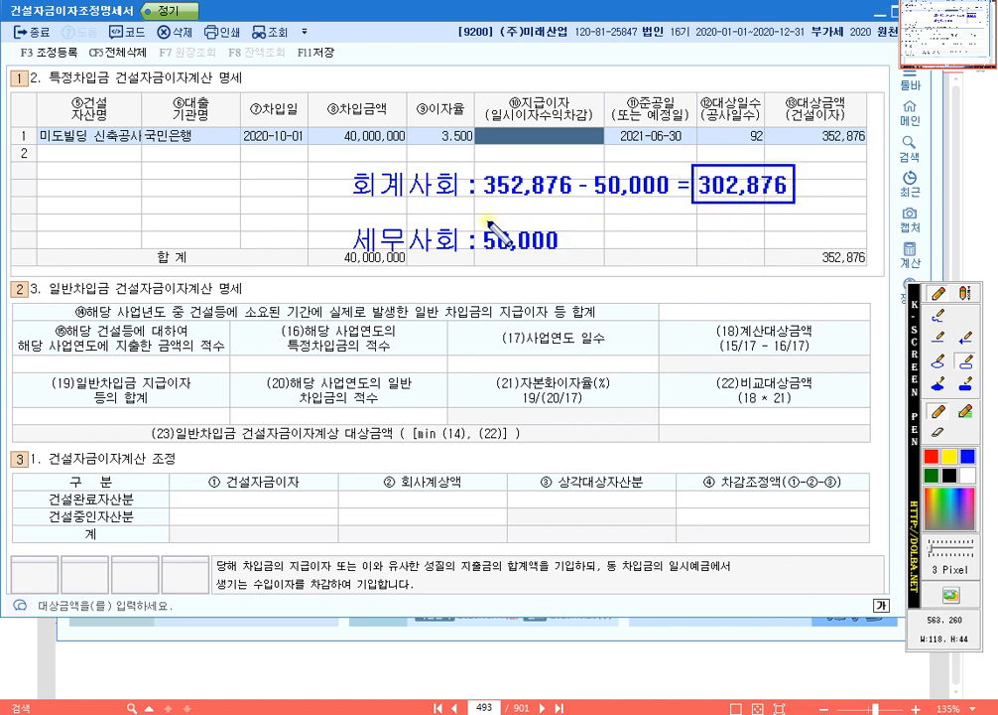
drag(474, 223, 562, 260)
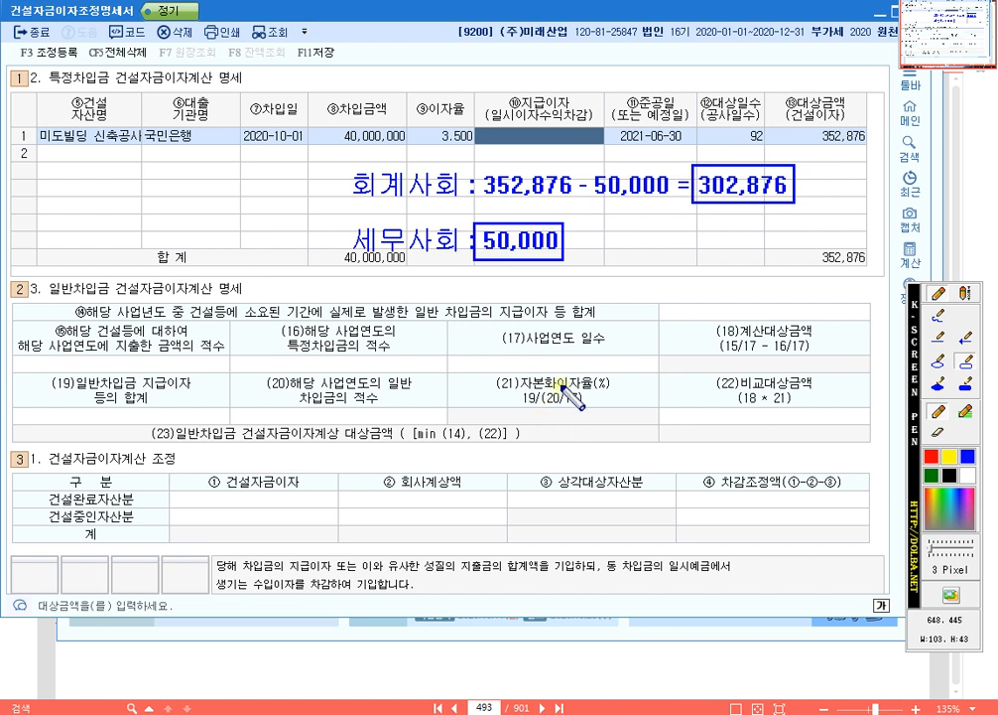
- Clear the screen pen notes and enter 302,876 as the 지급이자 for 미도빌딩 신축공사
key(ctrl)
key(Escape)
click(566, 134)
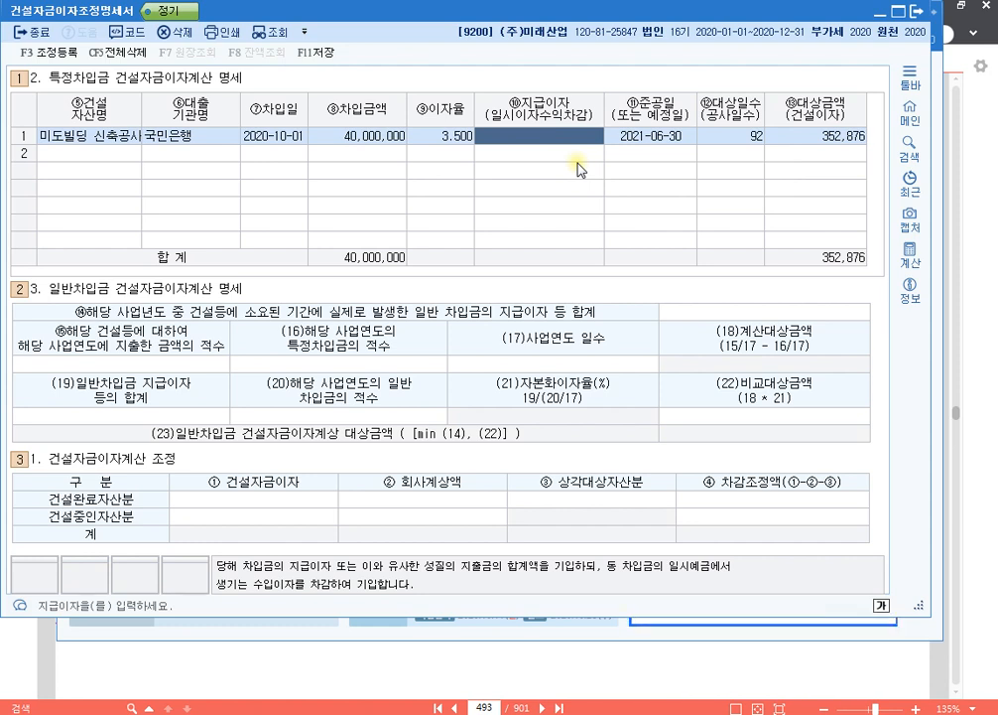
text(302)
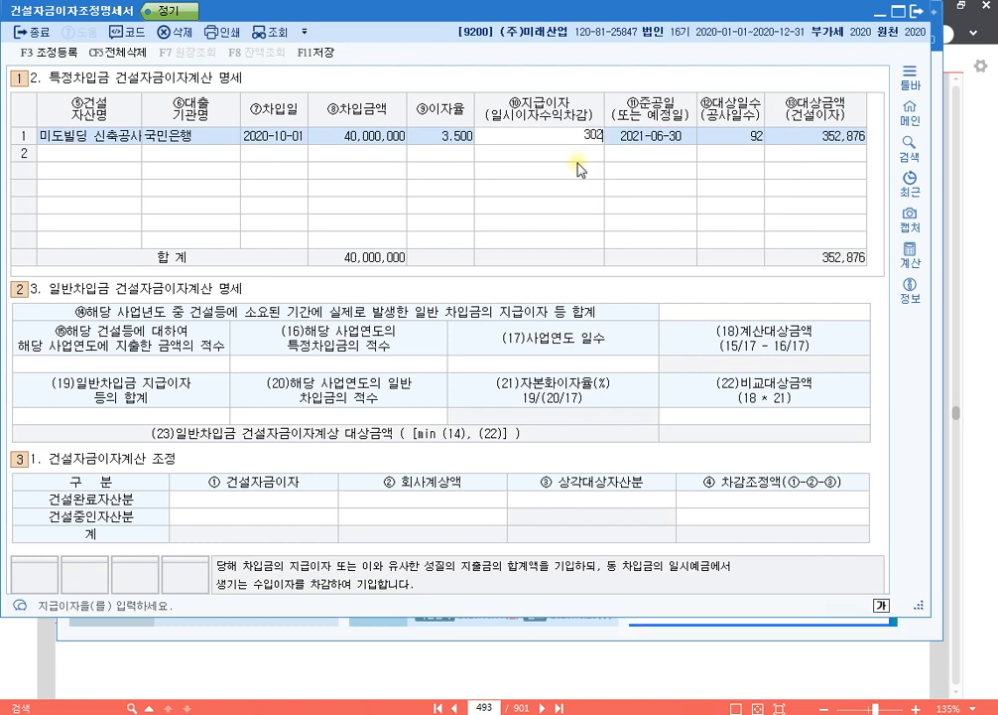
text(,876)
key(Return)
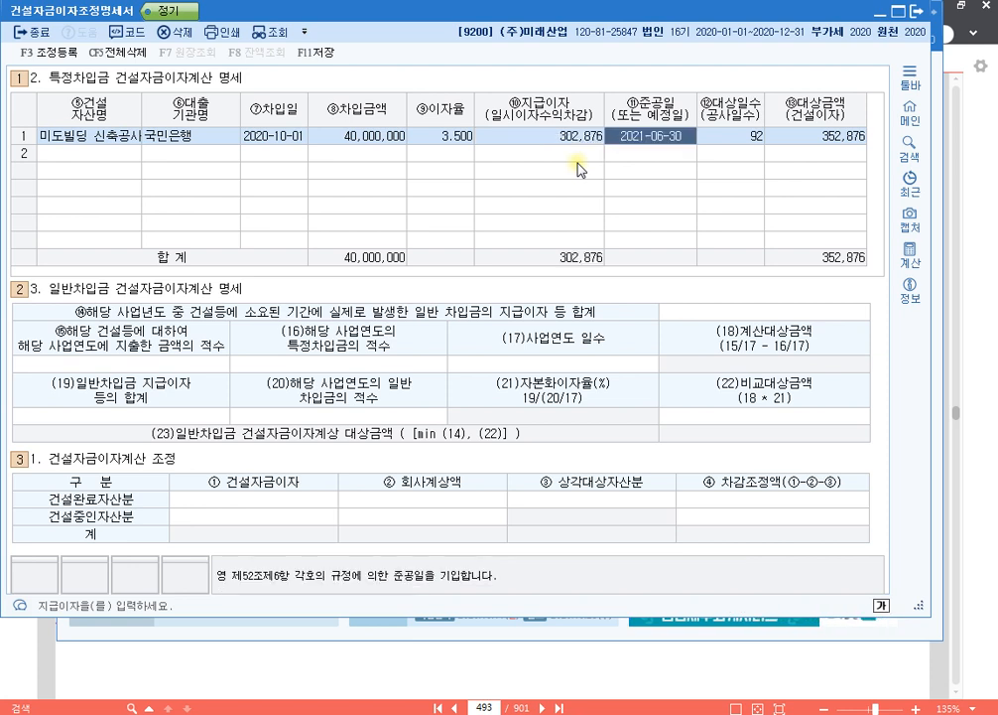
- Set the 지급이자(일시이자수익차감) of the 미도빌딩 신축공사 row to 50,000
key(Left)
text(50000)
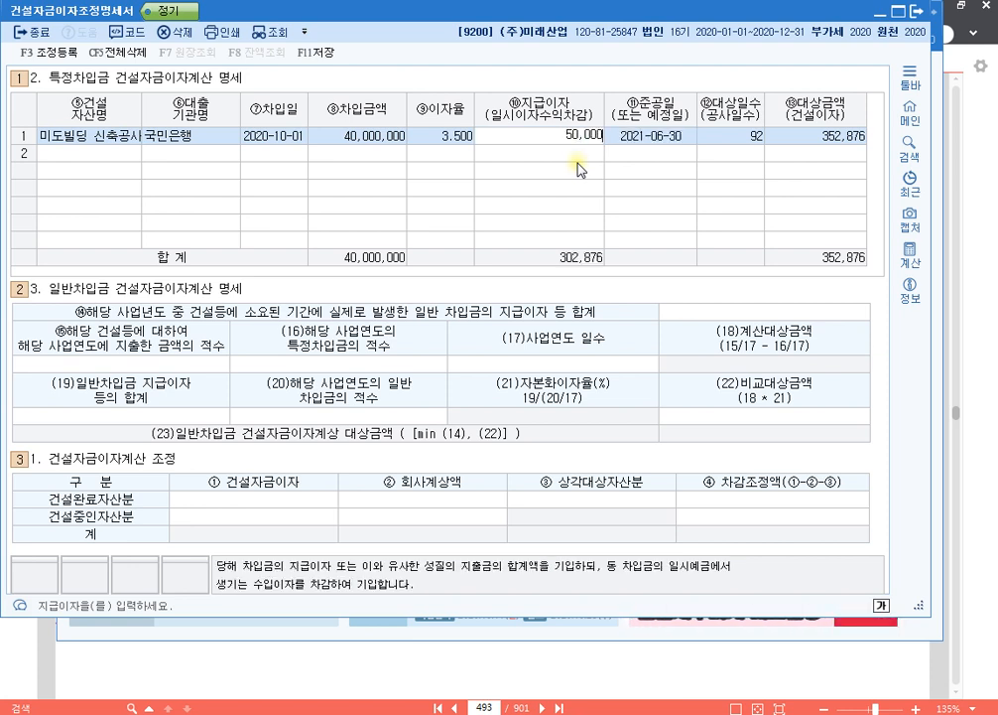
key(Return)
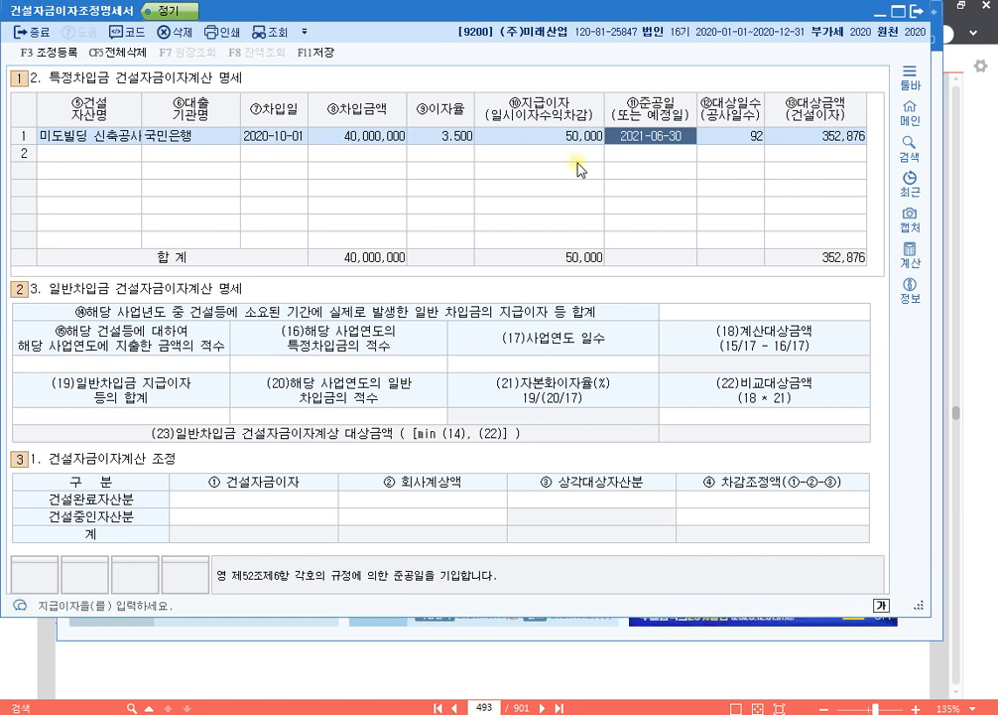
key(Left)
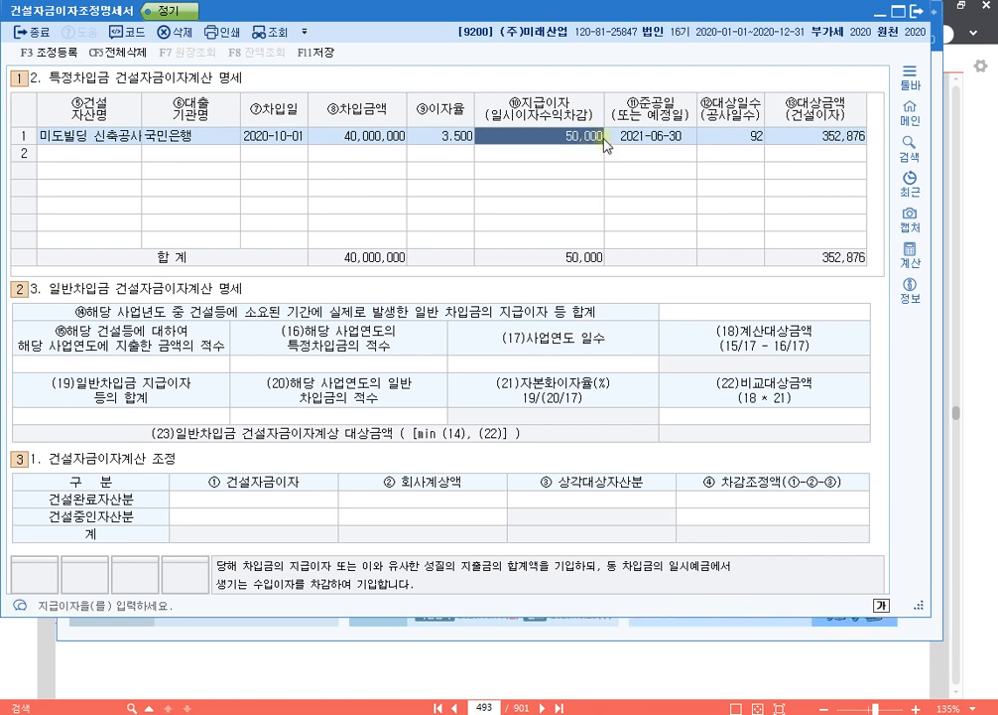
- Enter 352,876 as the 건설자금이자 for 건설중인자산분 in the 건설자금이자계산 조정 section
click(292, 504)
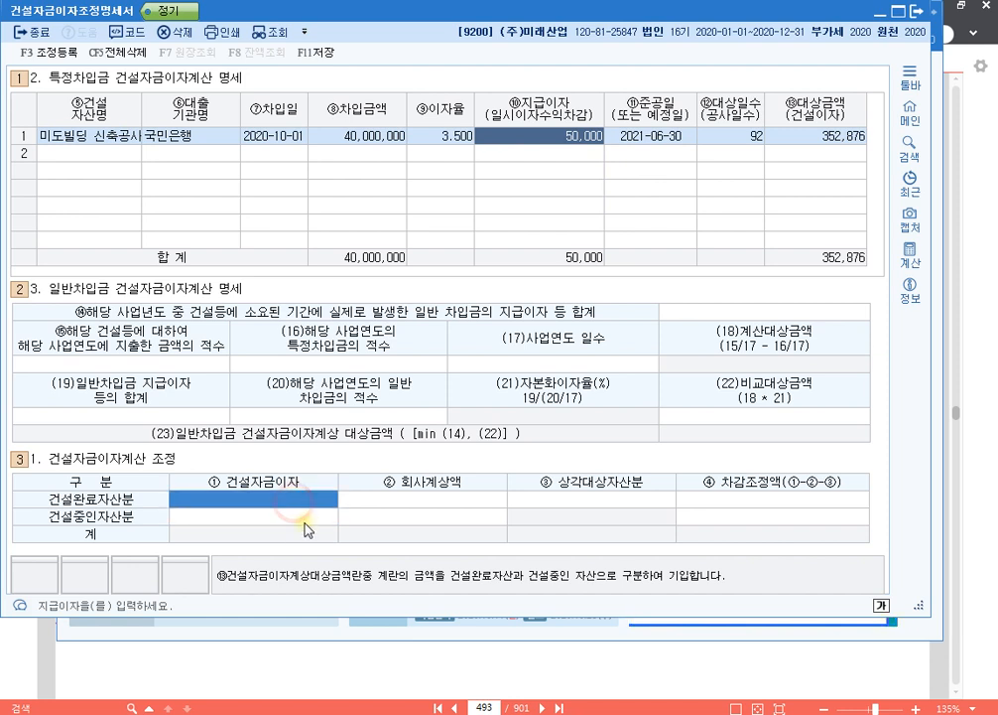
click(304, 518)
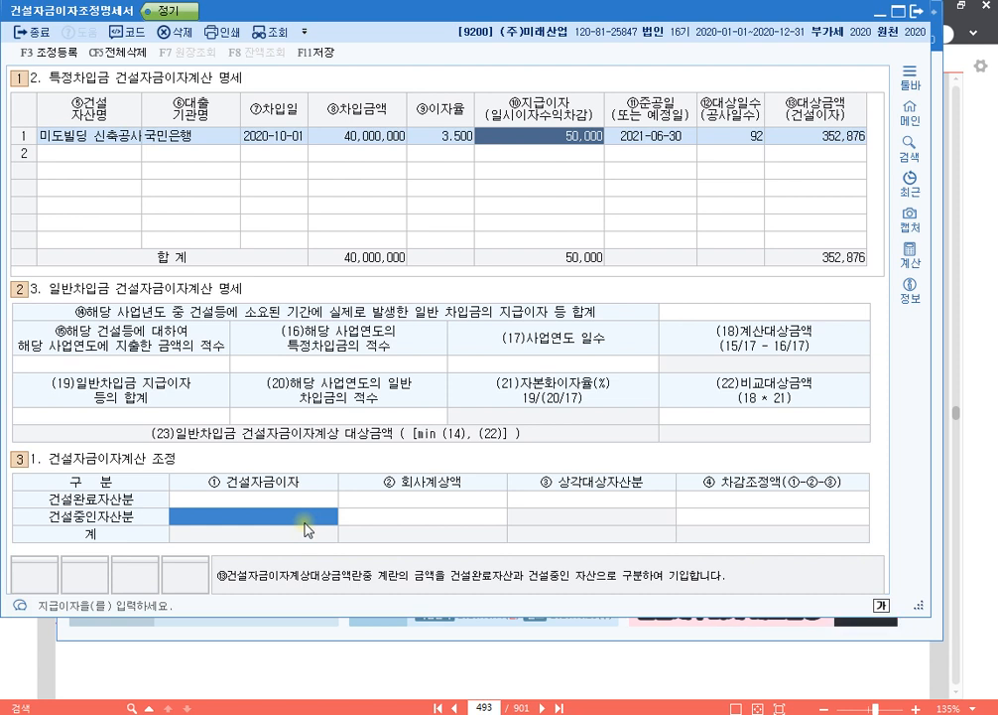
click(306, 526)
text(352,876)
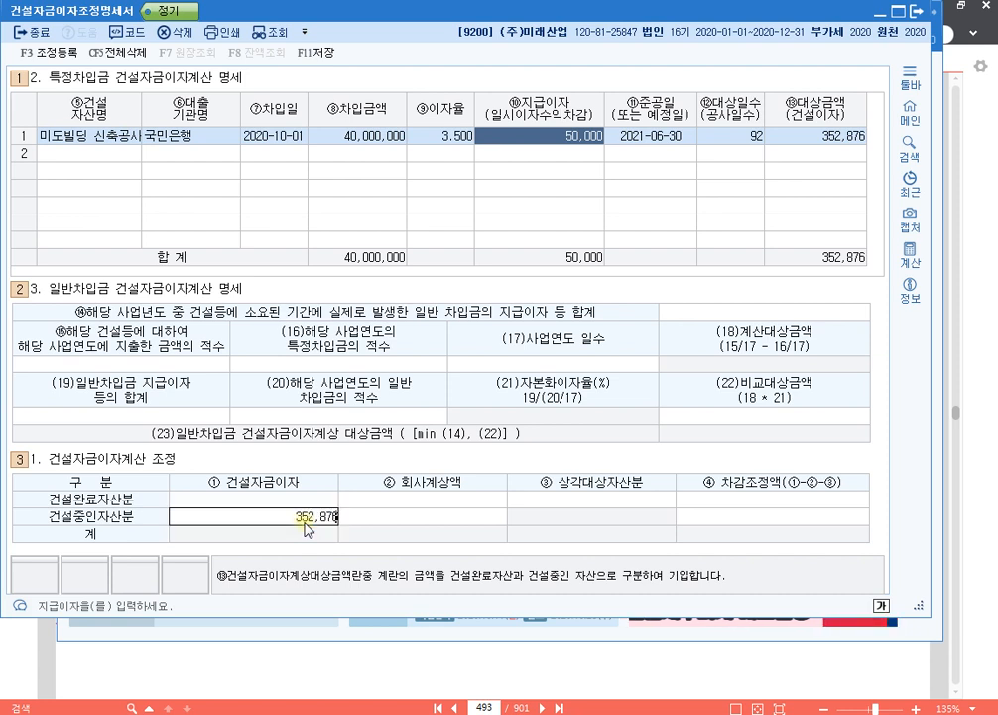
key(Return)
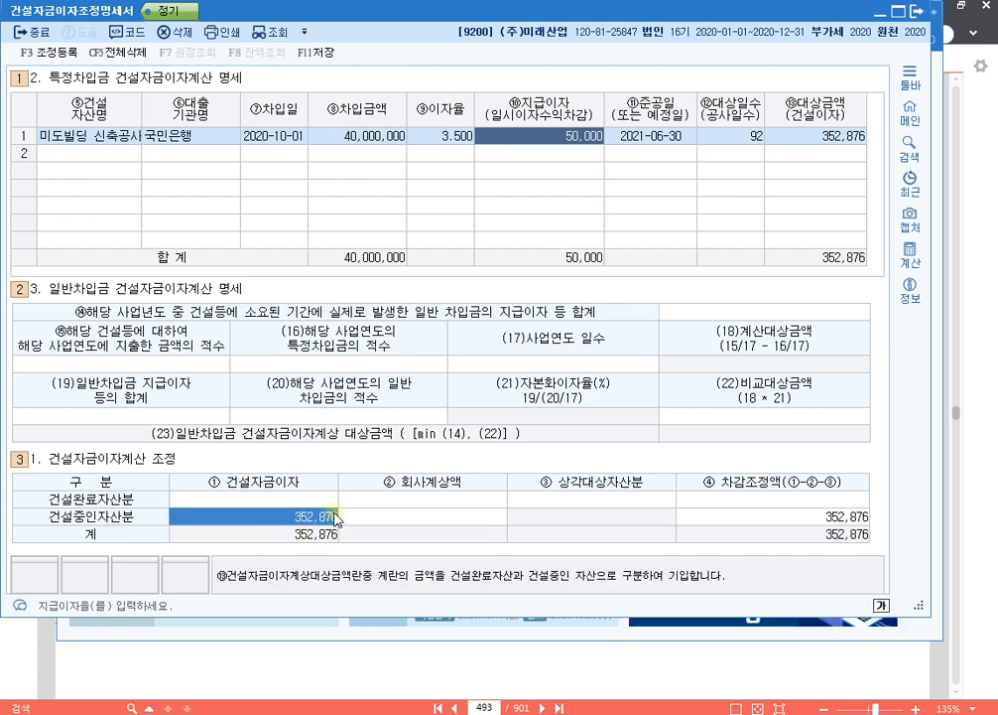
click(334, 518)
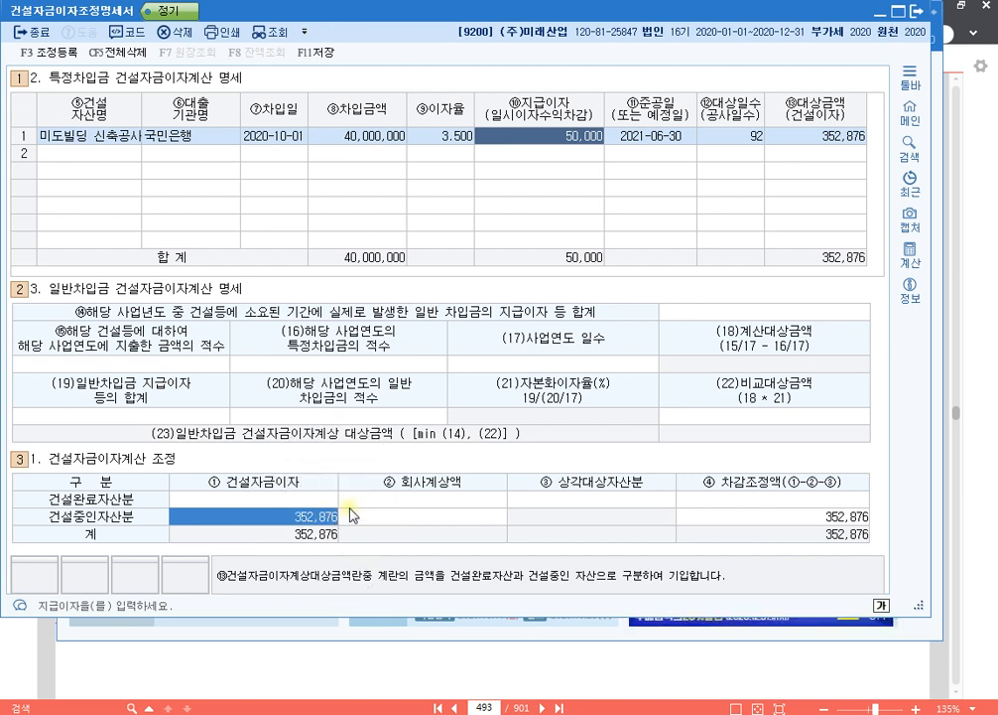
click(446, 525)
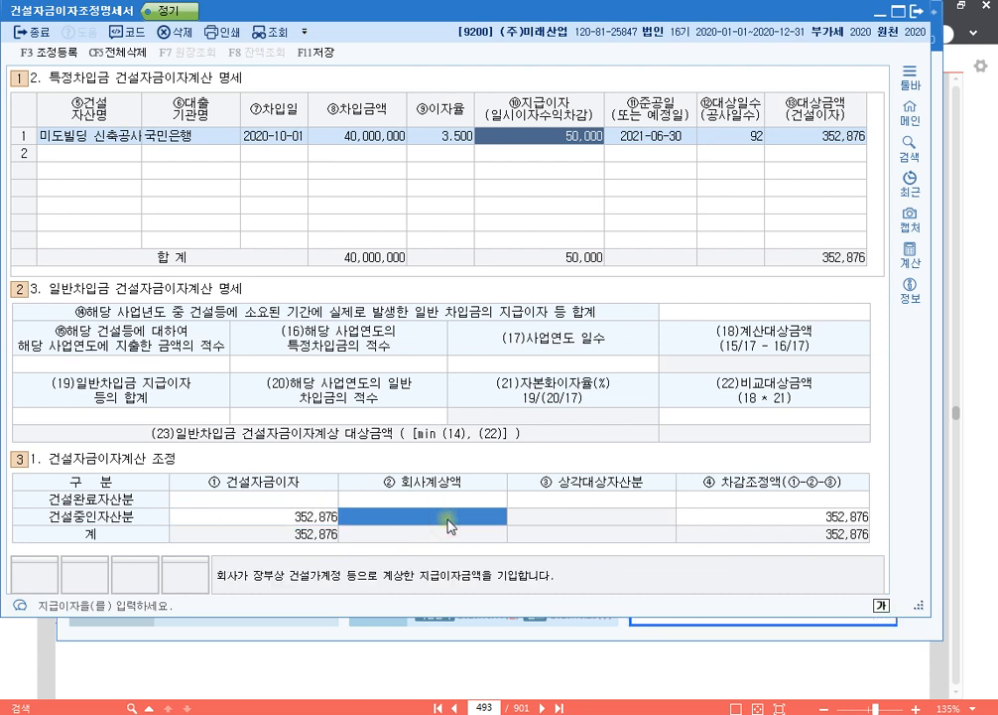
click(449, 520)
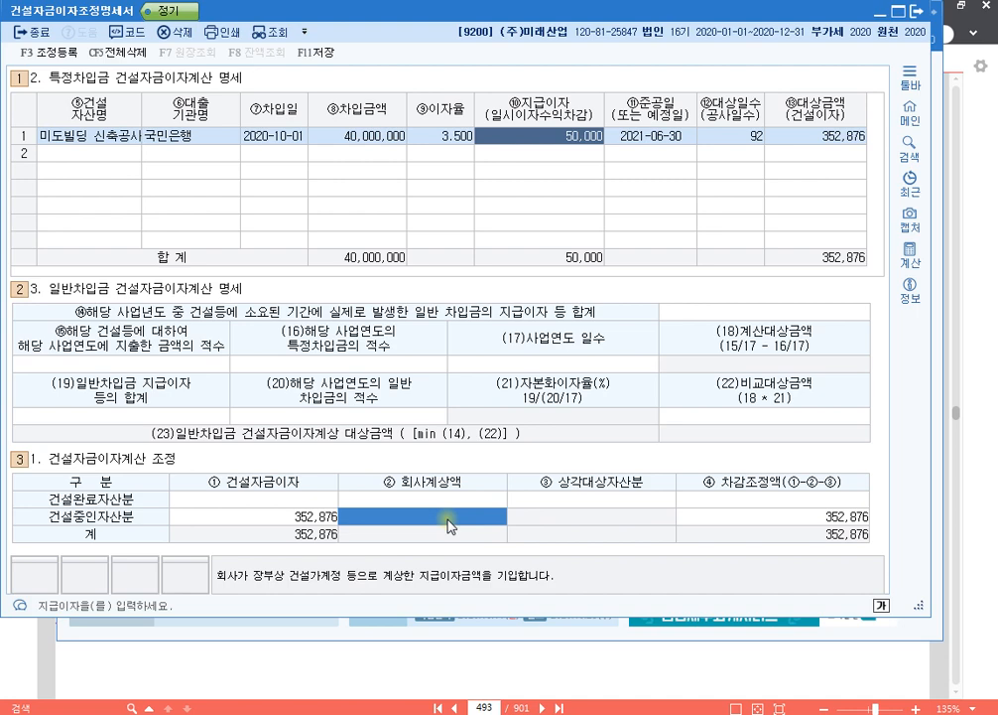
- Open 조정 등록 and examine the 건설자금이자 entry under 익금산입 및 손금불산입, along with its 조정과목 description
key(F3)
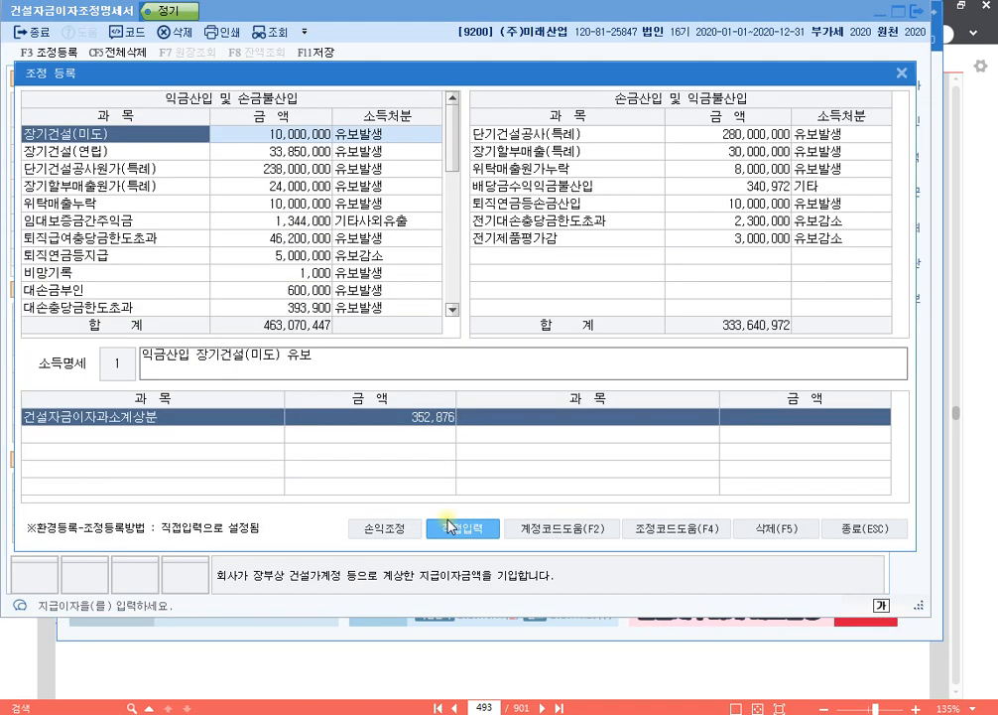
scroll(266, 206, down, 5)
scroll(266, 206, down, 1)
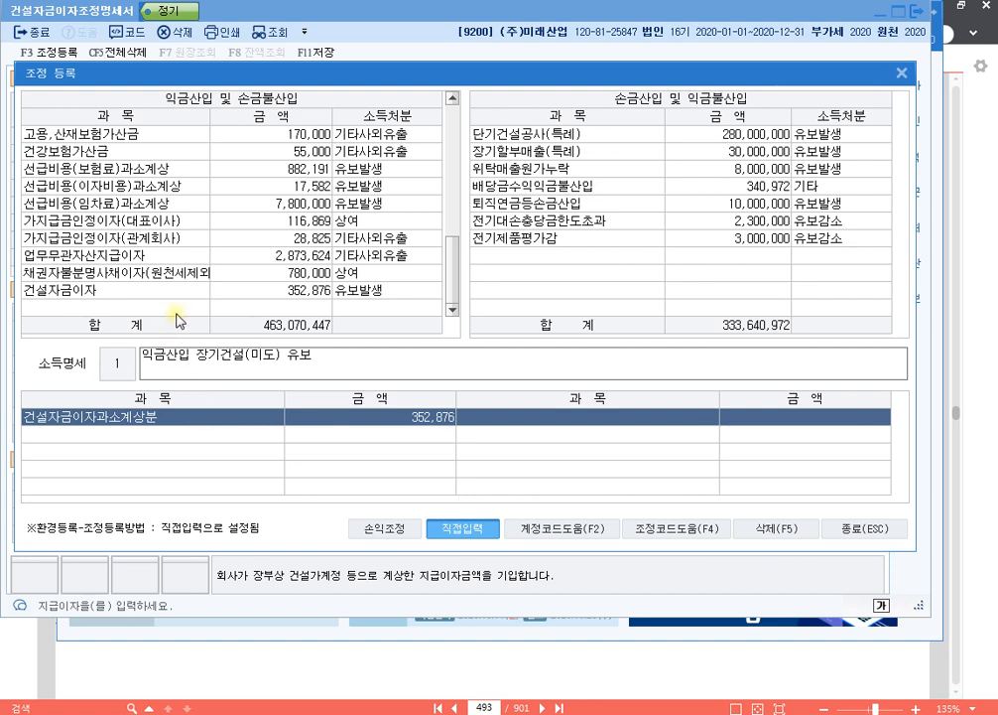
click(193, 308)
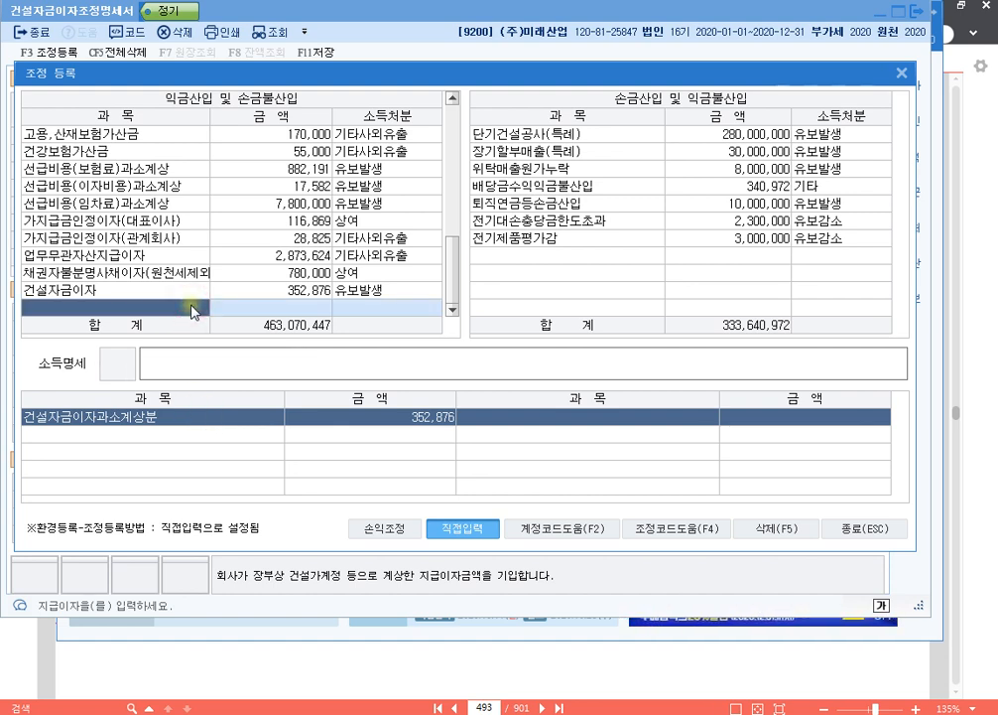
key(F4)
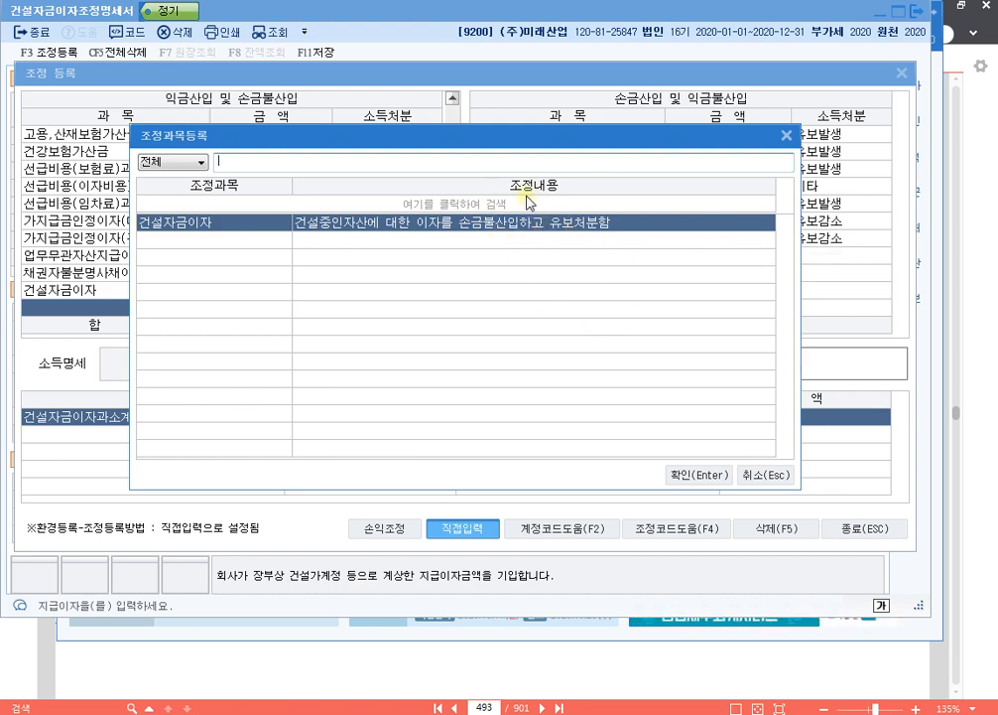
click(776, 474)
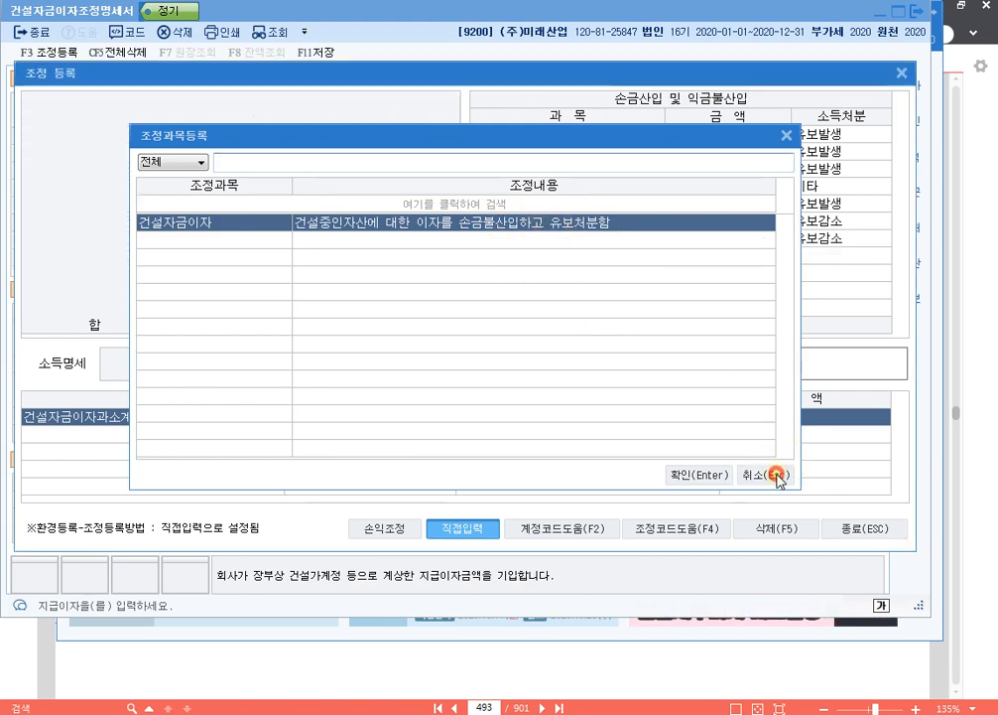
click(306, 291)
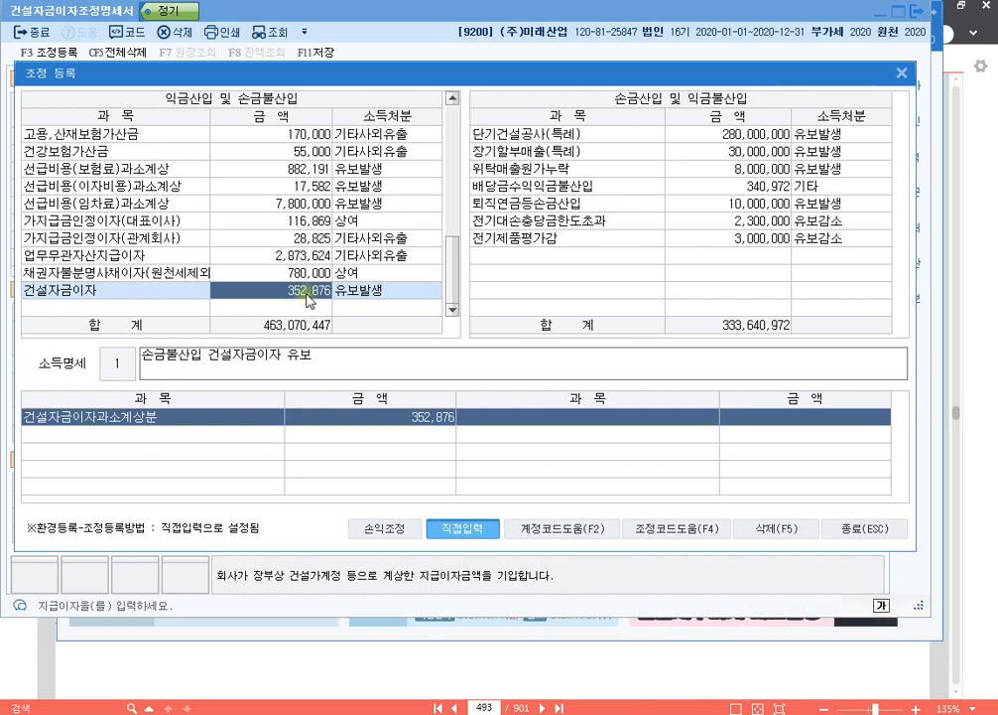
click(309, 290)
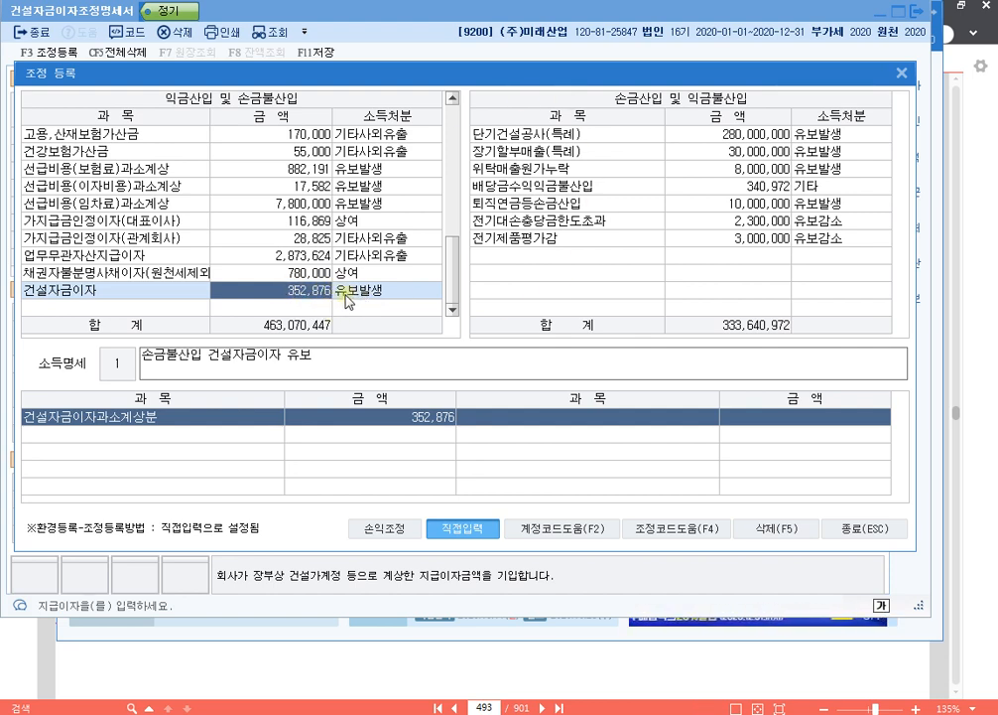
click(301, 309)
key(F4)
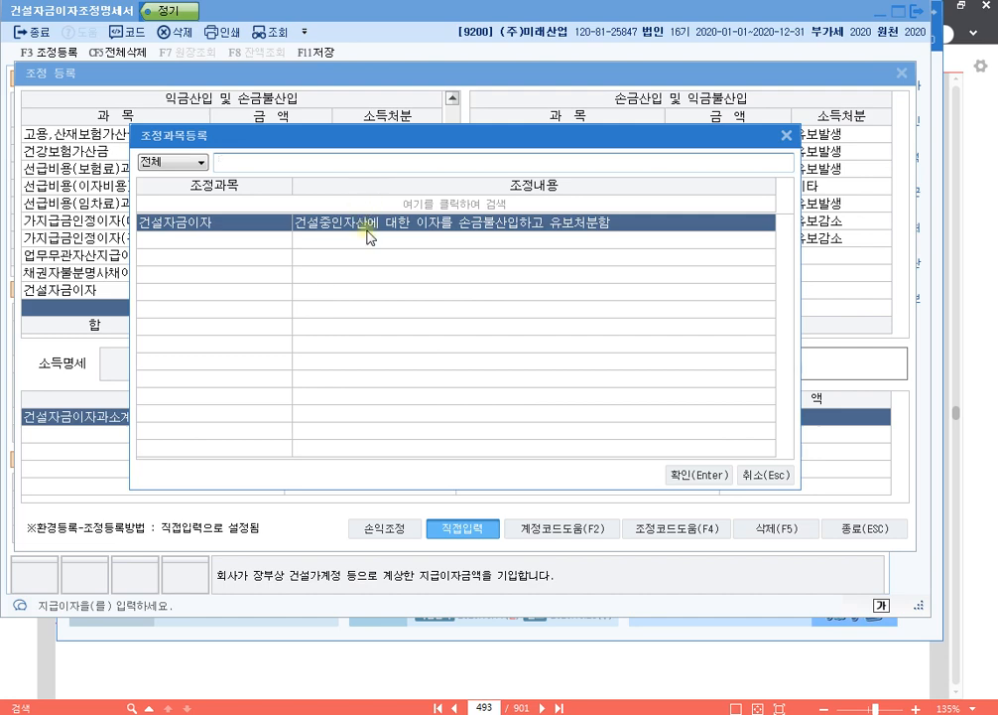
key(Escape)
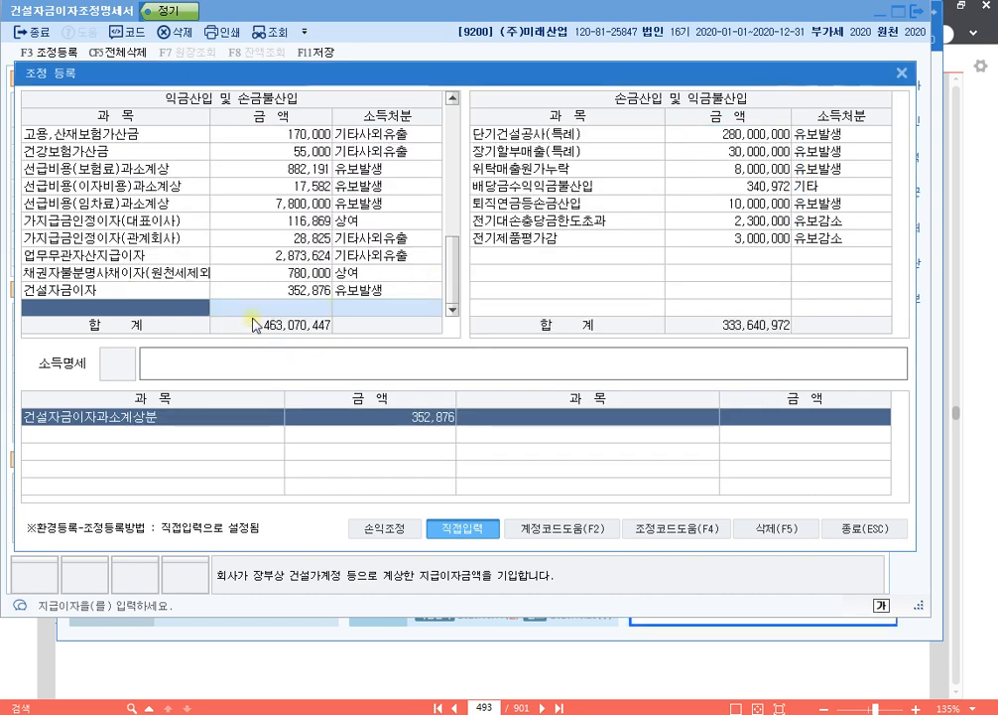
click(186, 290)
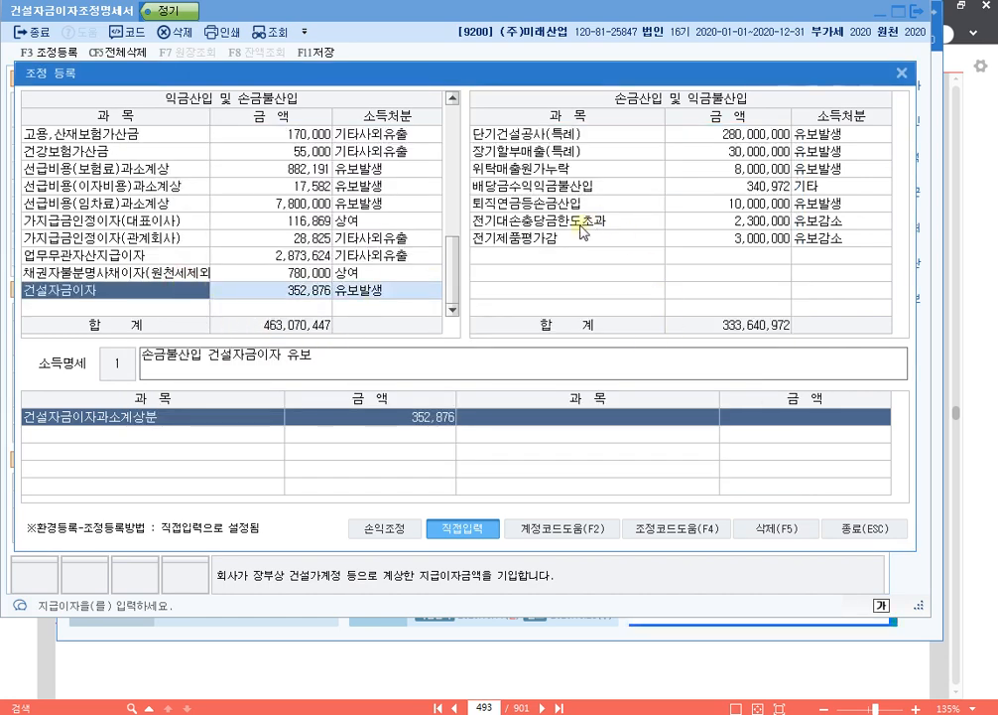
- Add 일시예금이자수익 of 50,000 with 소득처분 유보발생 under 손금산입 및 익금불산입
click(531, 256)
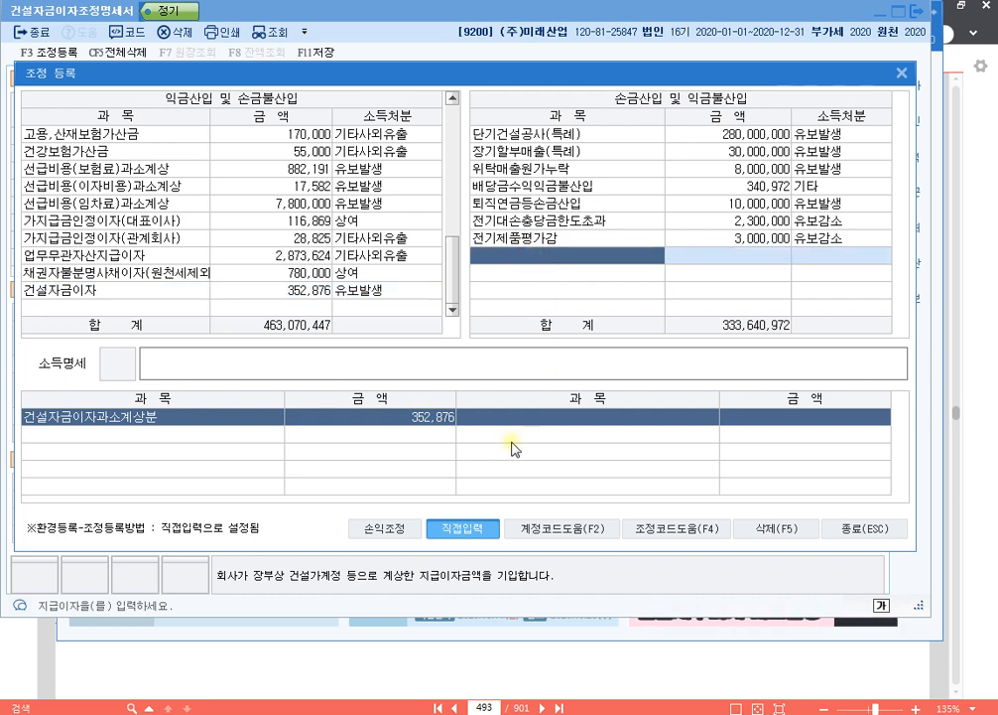
text(일시예금이자수익)
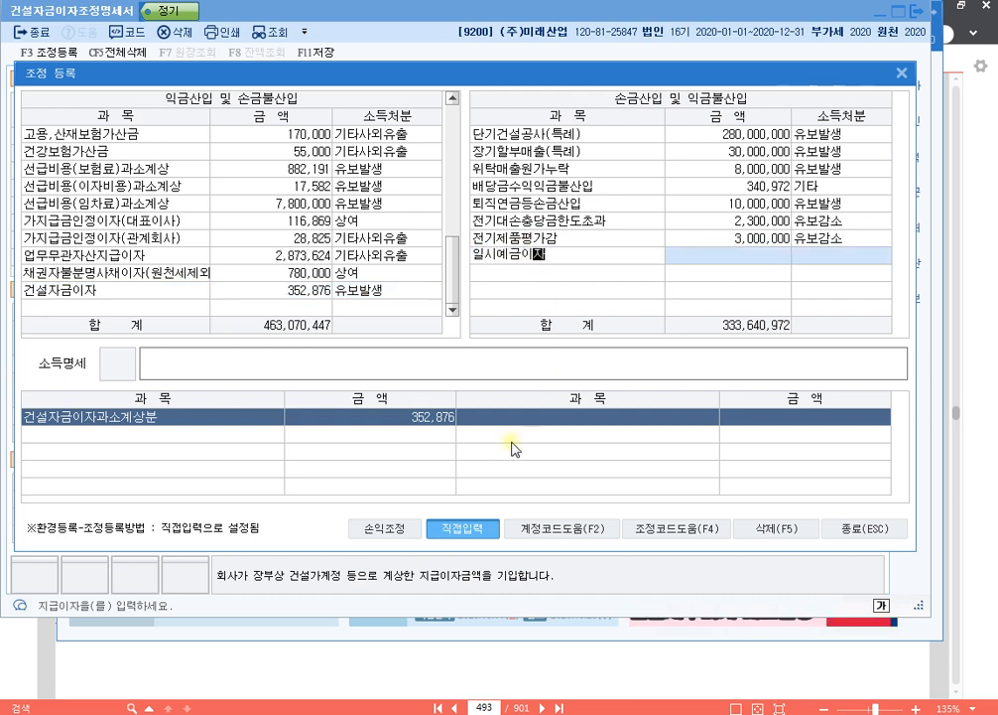
key(Return)
text(50,000)
key(Return)
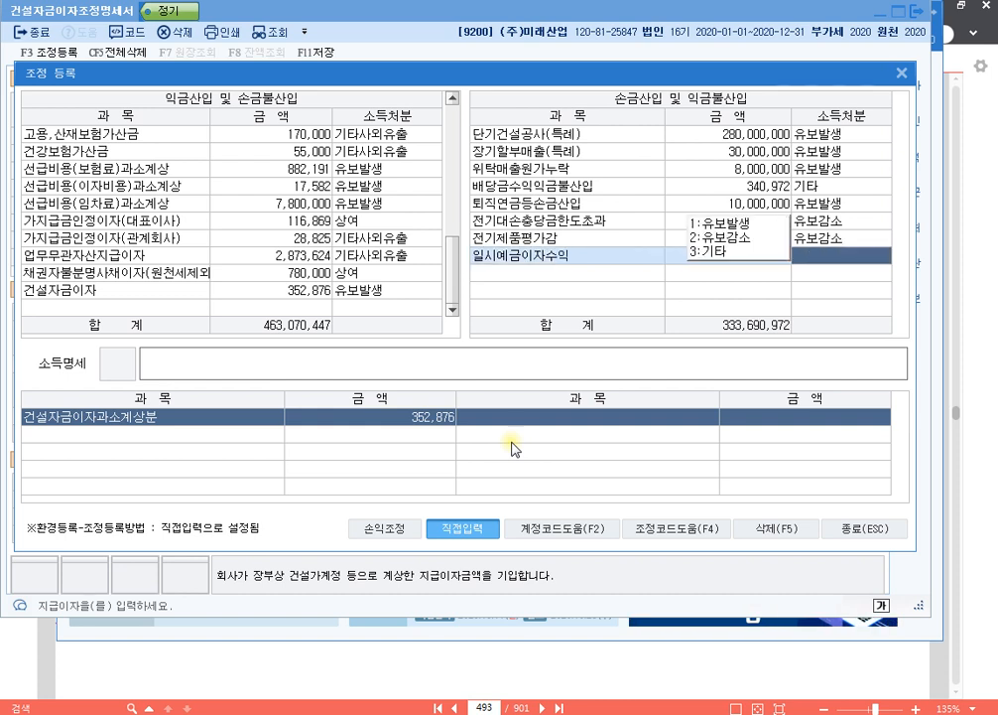
text(1)
text(ㅇ)
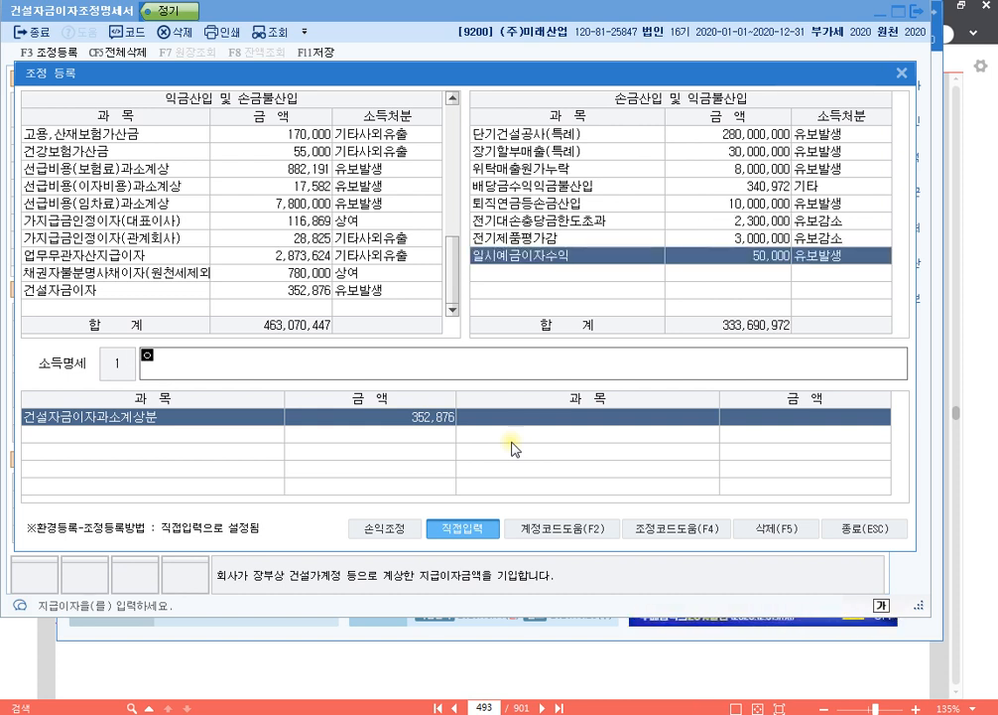
text(금불산입)
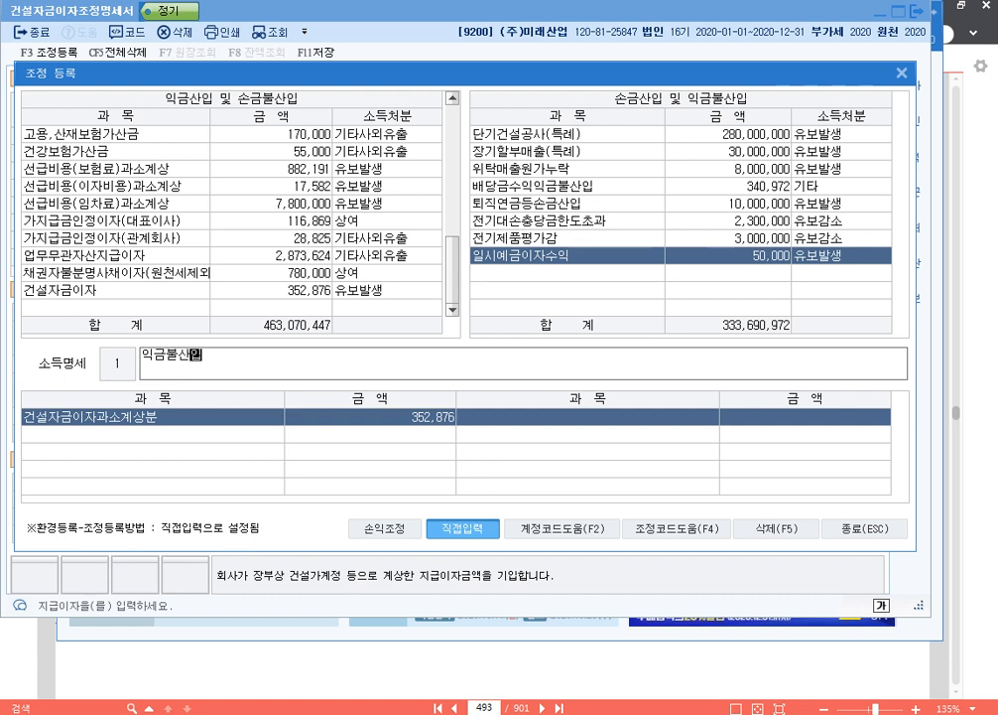
text( 윱시예금이)
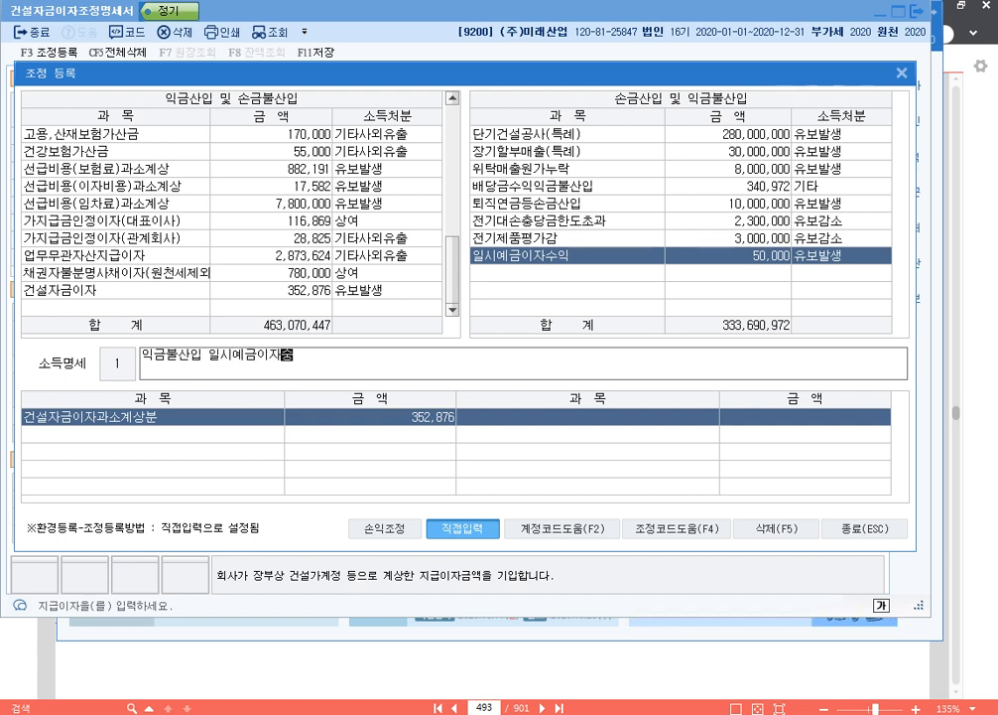
text(자수익 유보)
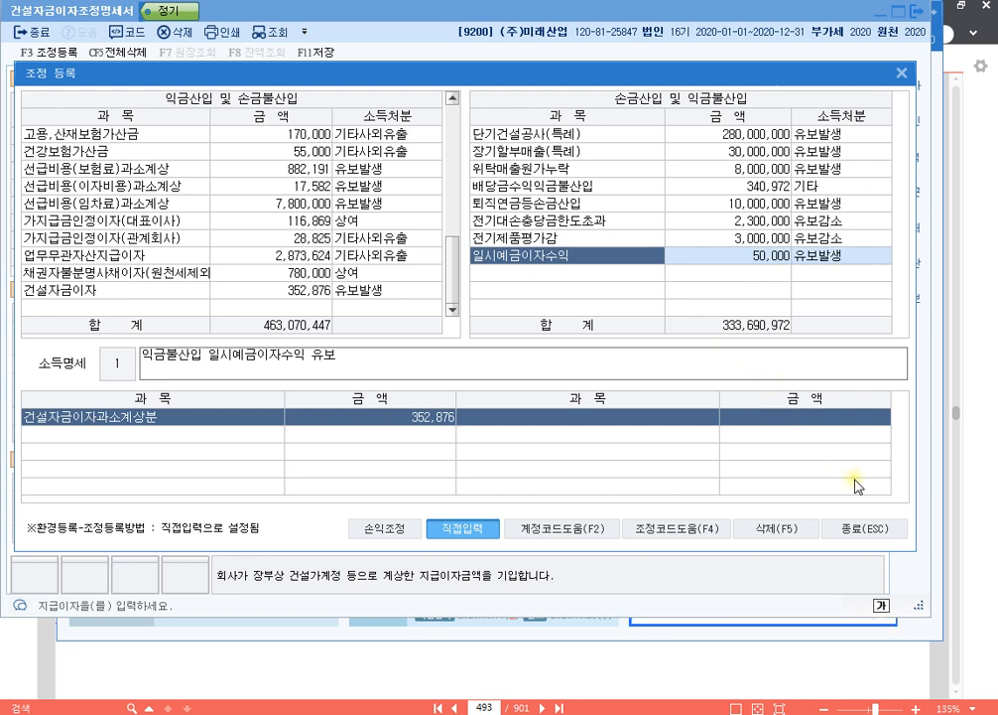
- Enter the 소득명세 "익금불산입 일시예금이자수익 유보" for the 일시예금이자수익 adjustment and close 조정 등록
click(872, 532)
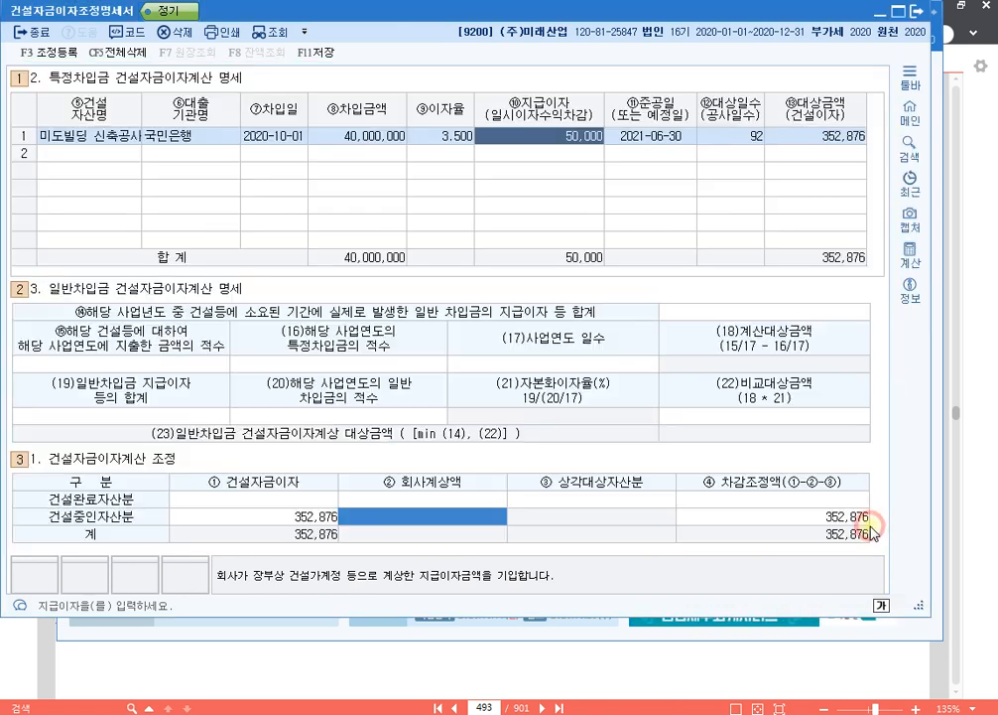